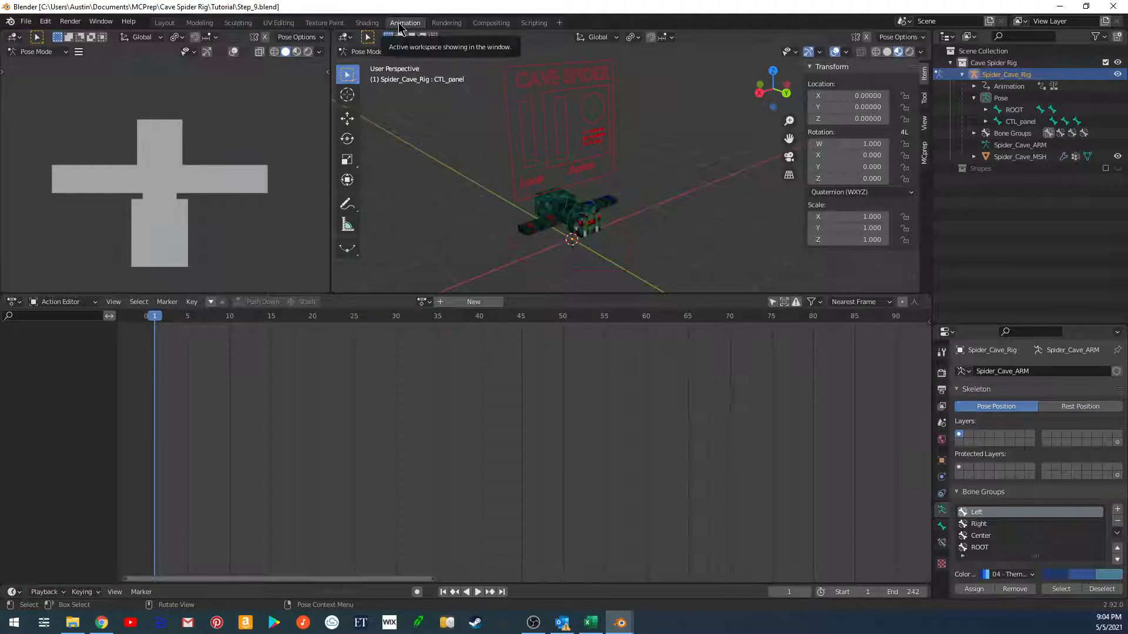
Set the smaller viewport to Material Preview shading and show the spider rig from the front.
left_click(297, 51)
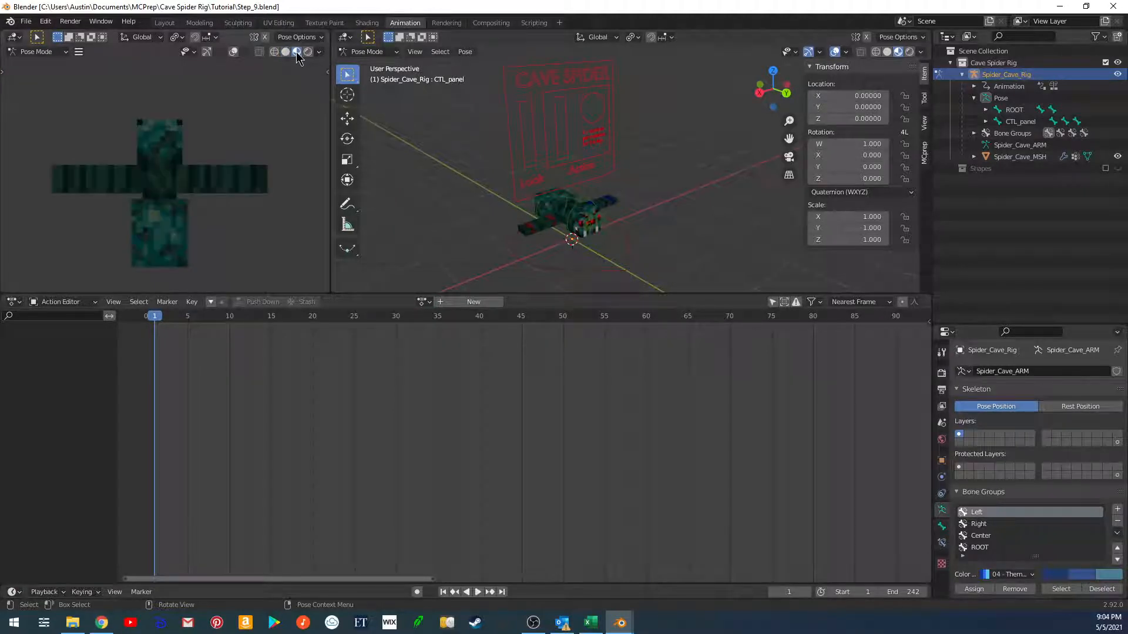
middle_click_drag(213, 197, 11, 134)
scroll(125, 138, "down", 5)
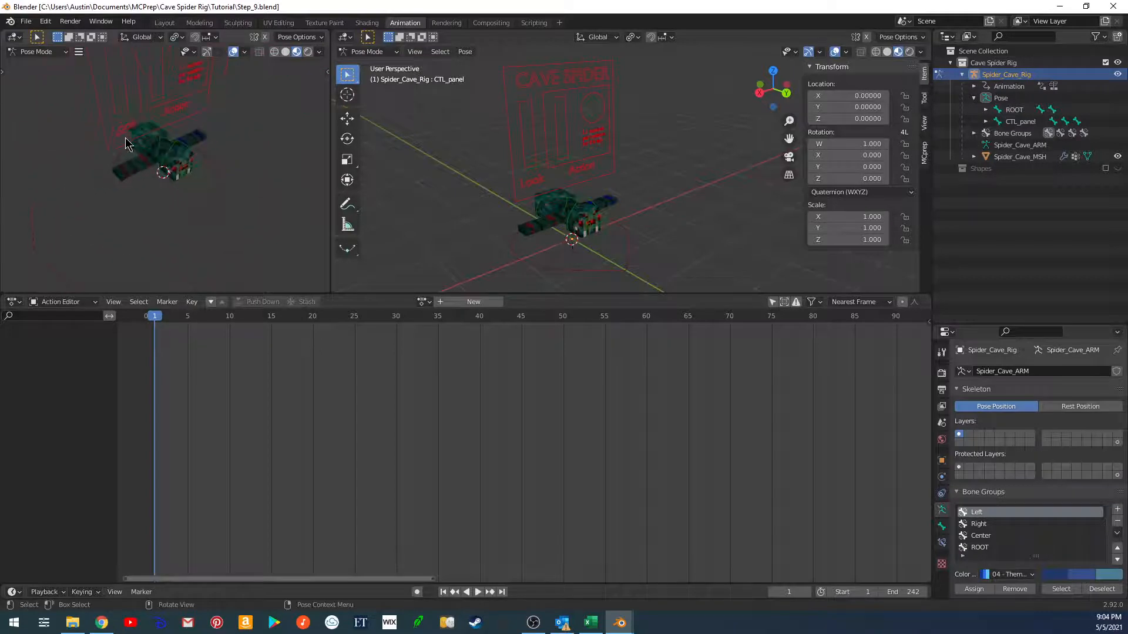
key("KP_1")
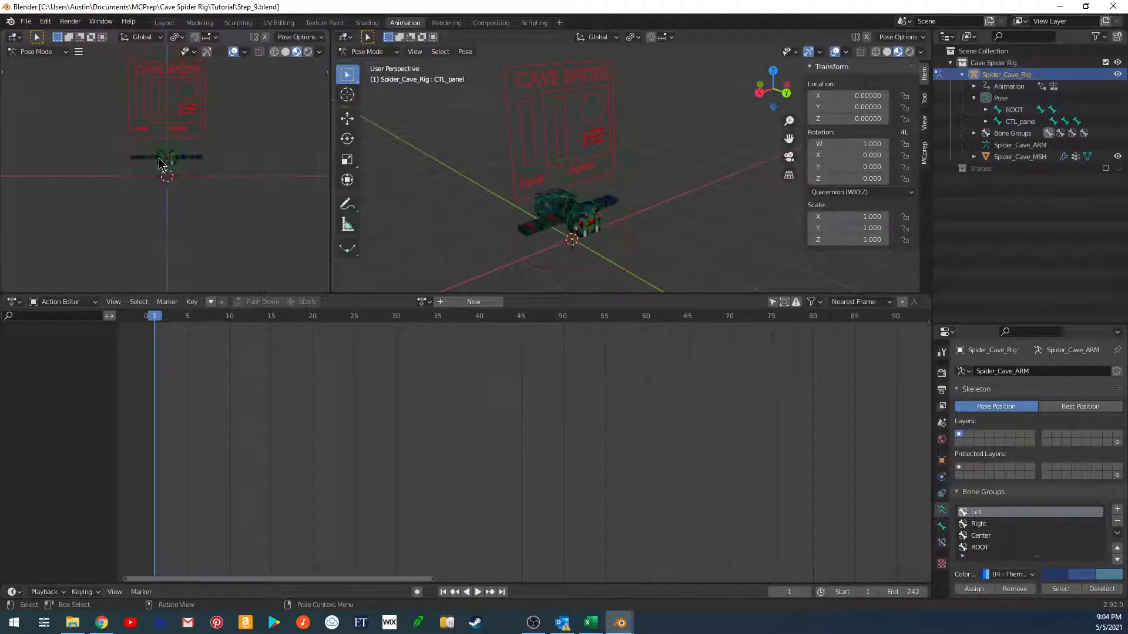
Move the CTL_panel bone along the X axis, away from the spider, to about X 25.55.
middle_click_drag(141, 148, 242, 177, "ctrl")
left_click(240, 132)
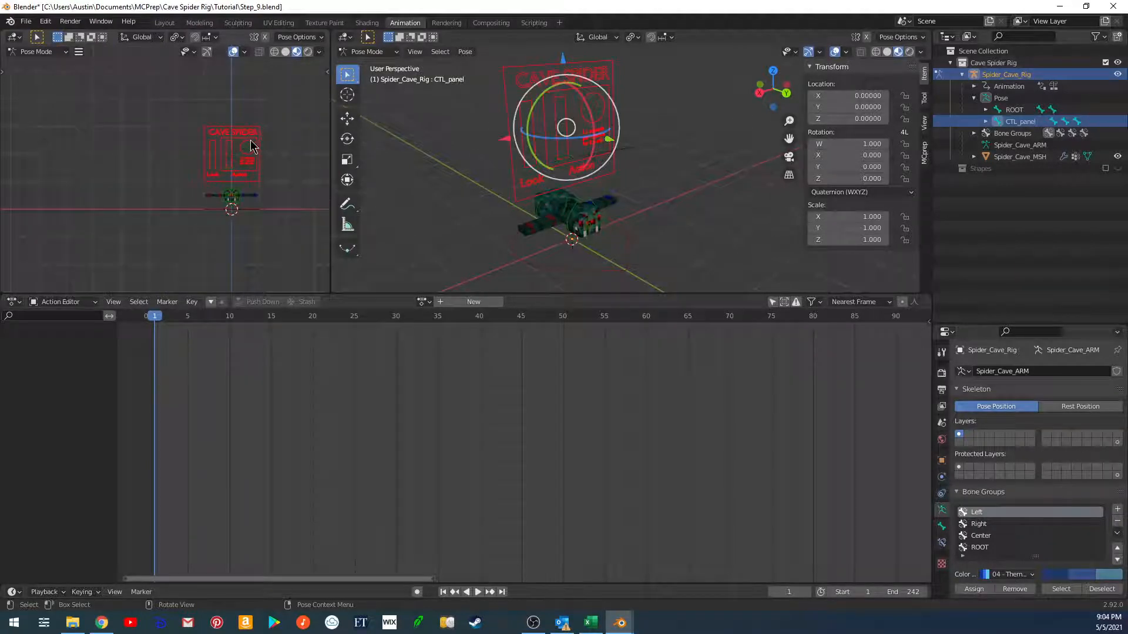
key("g")
key("x")
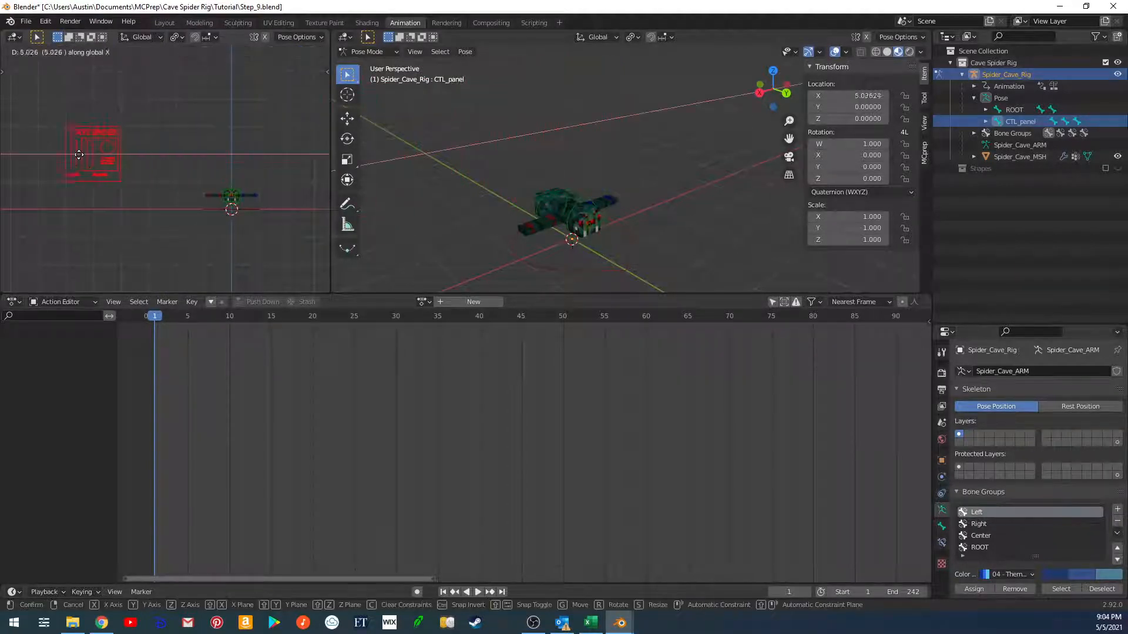
left_click(50, 162)
middle_click_drag(53, 163, 233, 191, "shift")
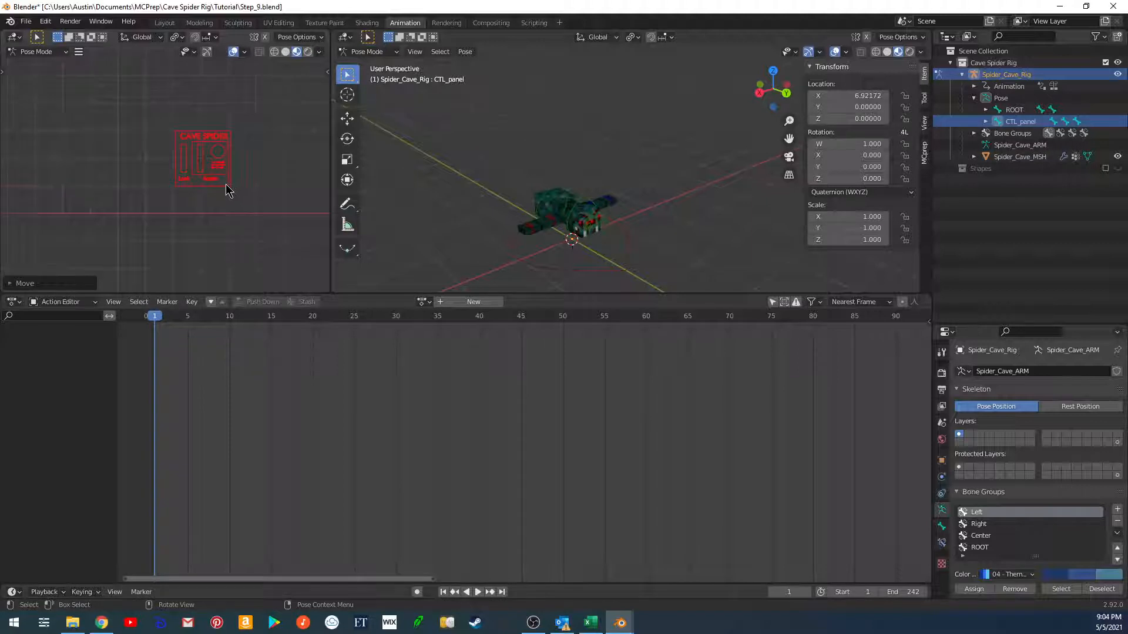
scroll(229, 191, "down", 6)
key("g")
key("x")
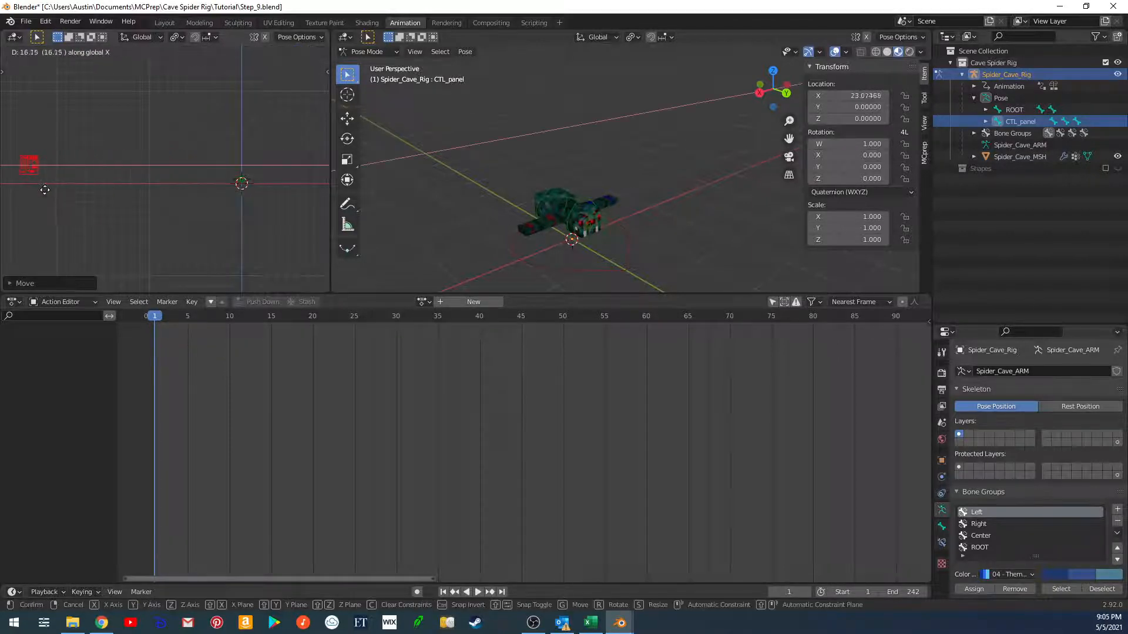
left_click(47, 190)
Narrow the front viewport and frame it closely around the Cave Spider control panel.
middle_click_drag(59, 190, 184, 185, "shift")
scroll(157, 177, "up", 2)
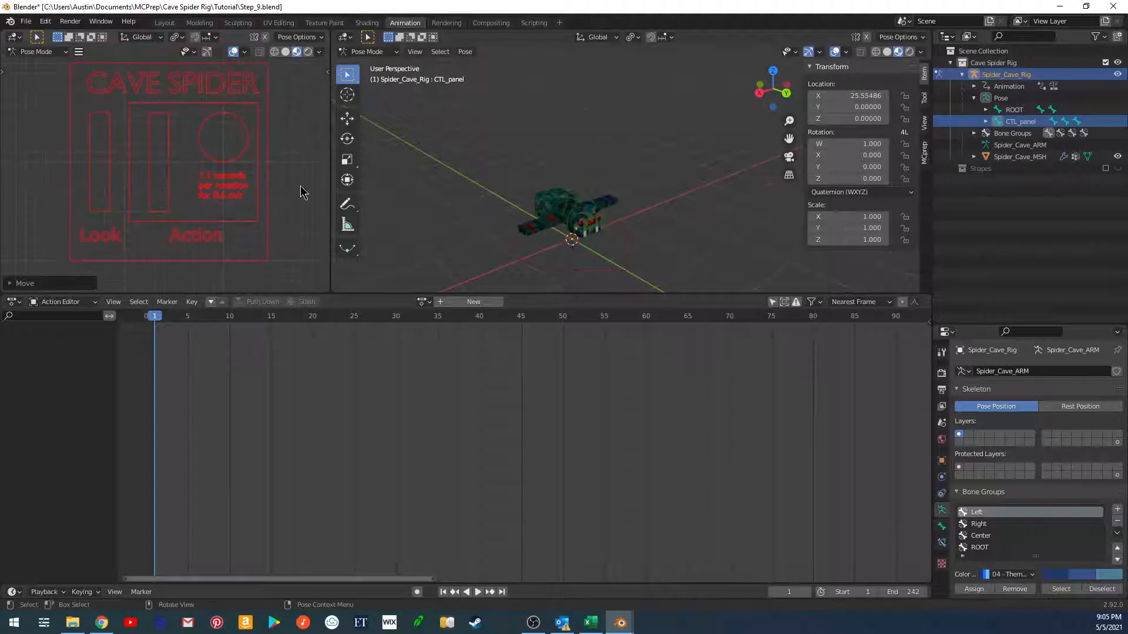
left_click_drag(329, 185, 233, 185)
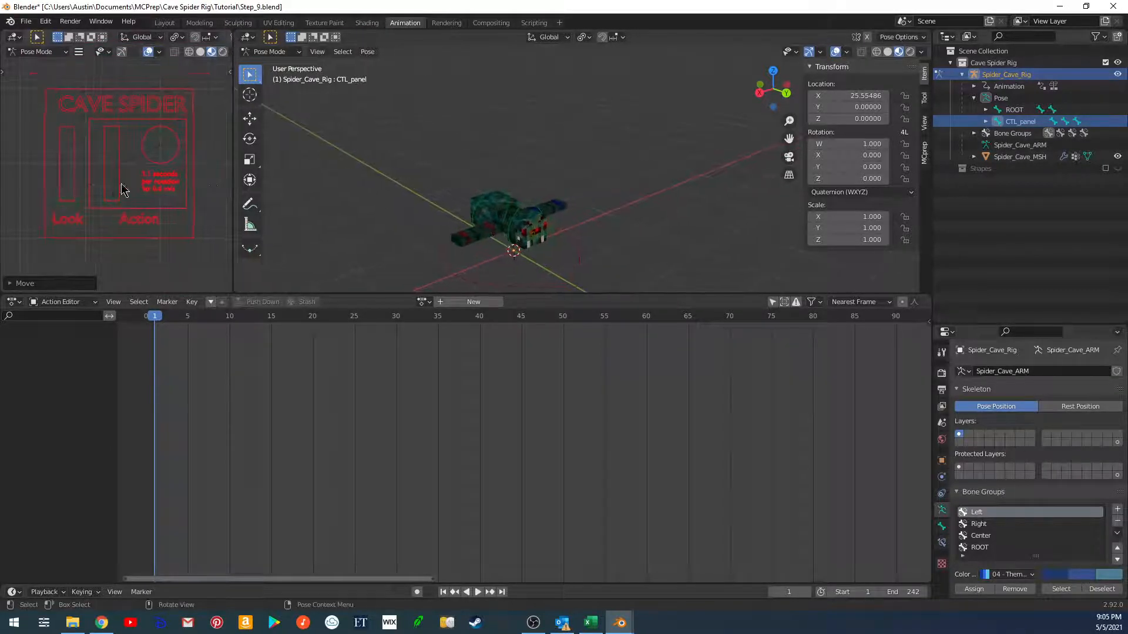
middle_click_drag(109, 187, 108, 187, "shift")
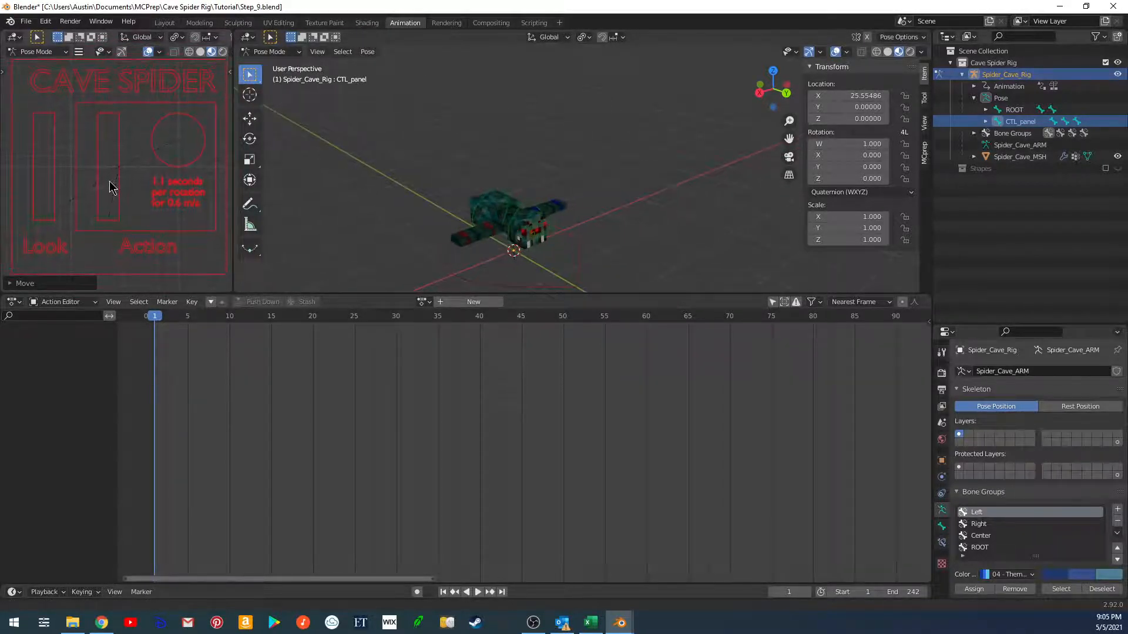
Turn off the annotations, motion paths, relationship lines and grid overlays in the control panel viewport.
left_click(159, 53)
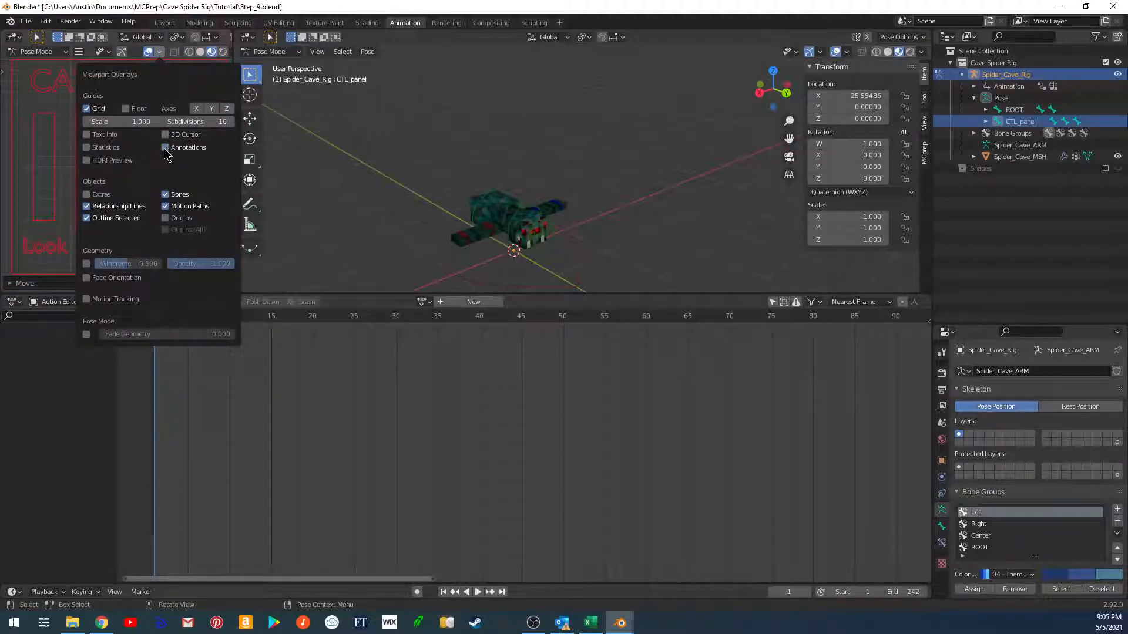
left_click(165, 206)
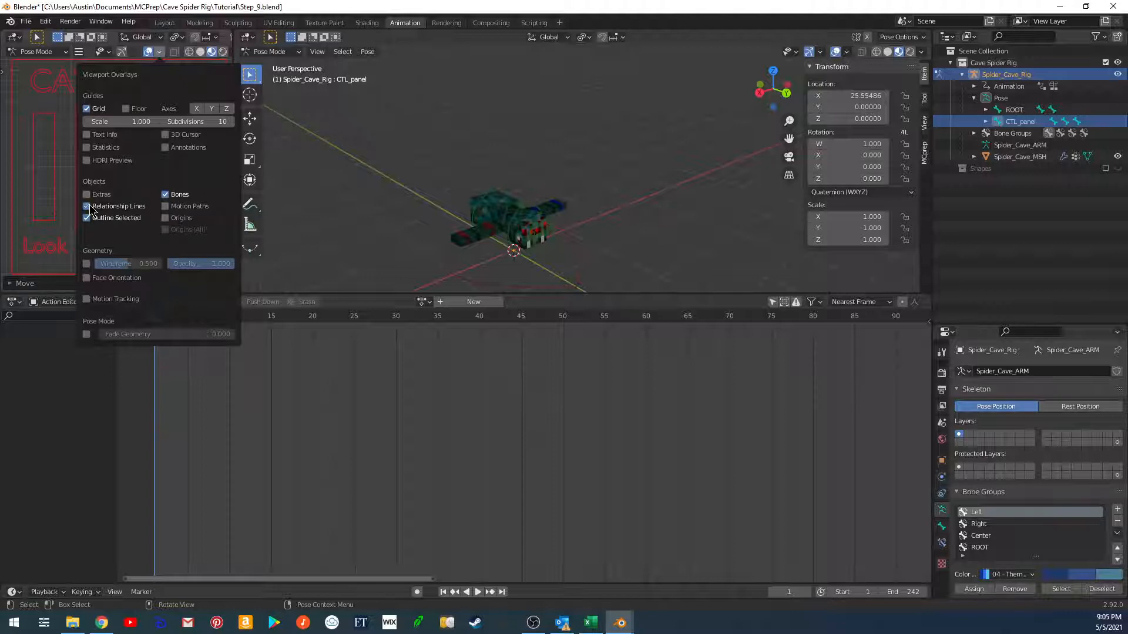
left_click(88, 207)
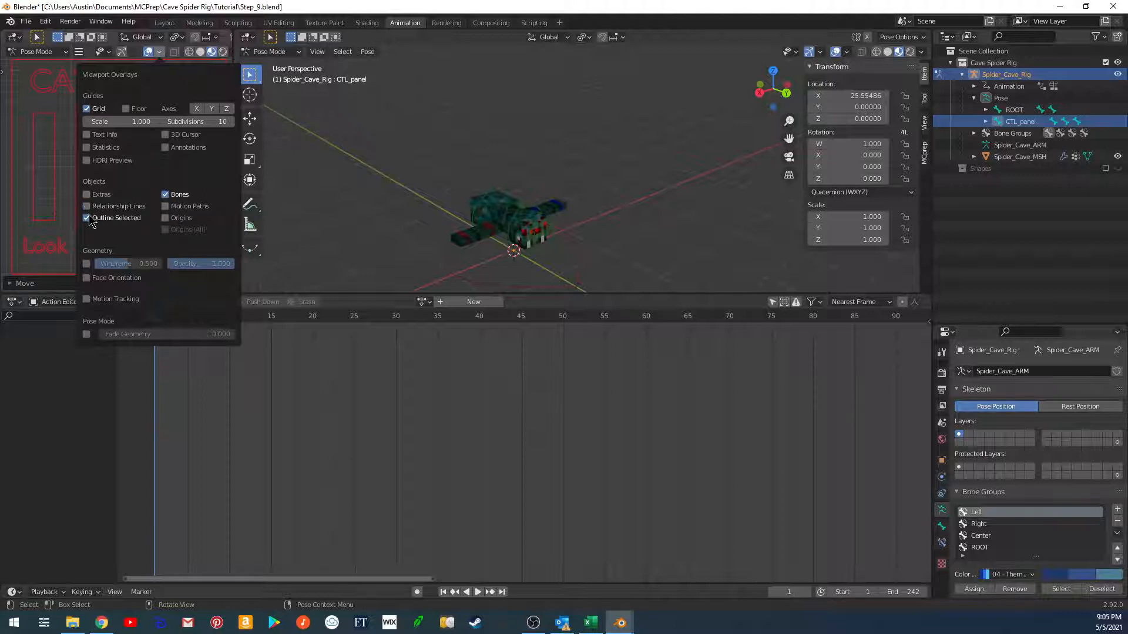
left_click(87, 109)
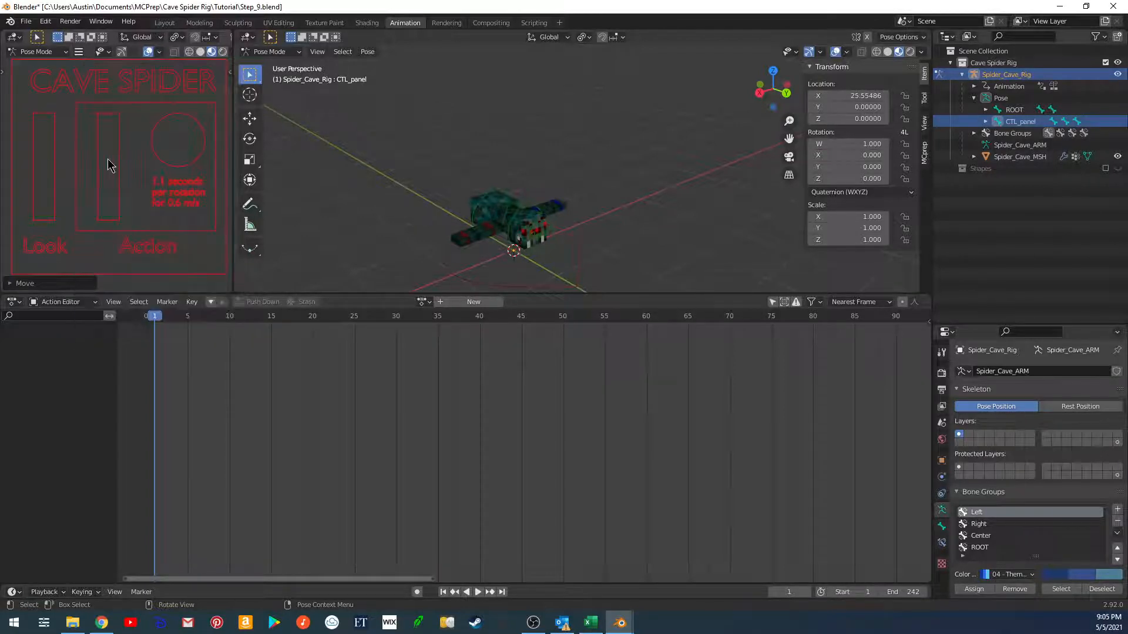
Try moving the Action slider and rotating the action dial on the control panel, cancelling each change.
left_click(108, 221)
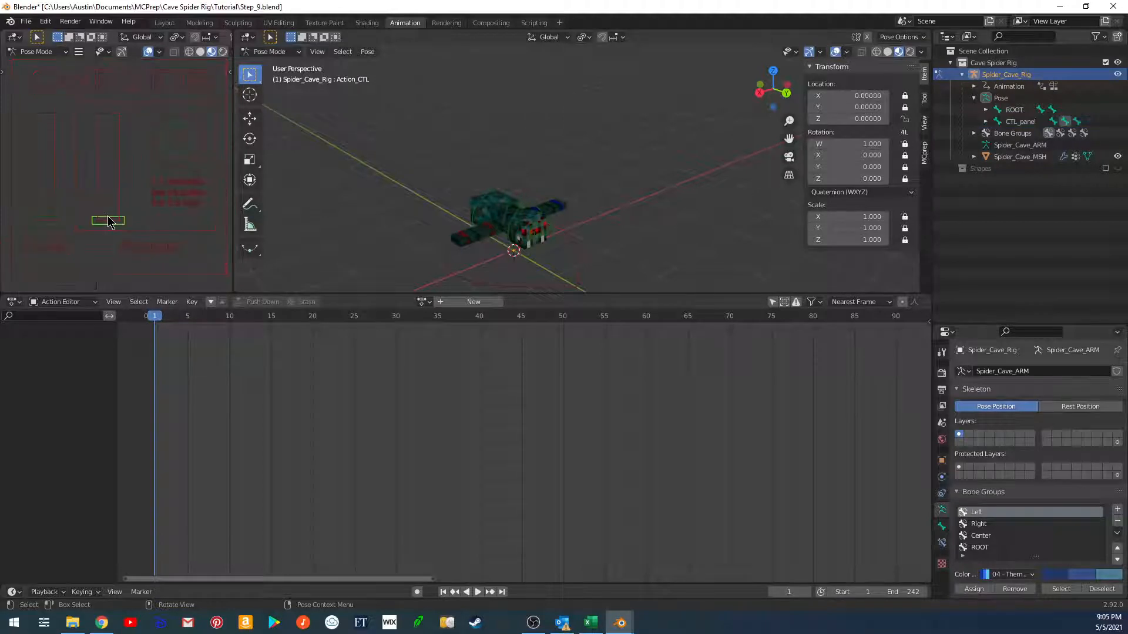
key("g")
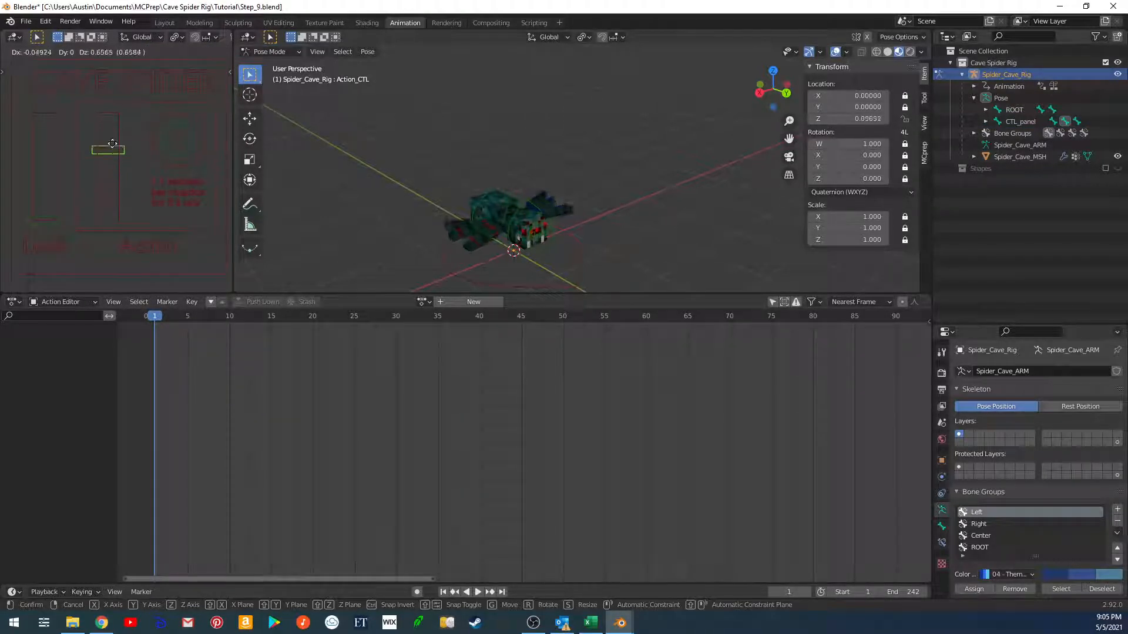
right_click(112, 143)
left_click(194, 140)
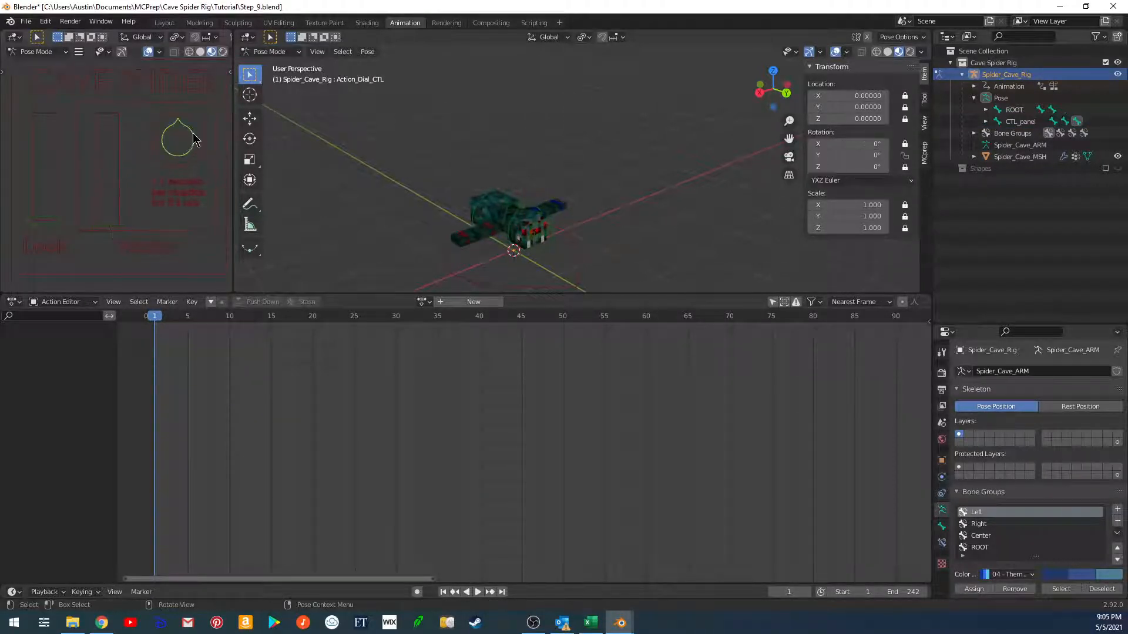
key("r")
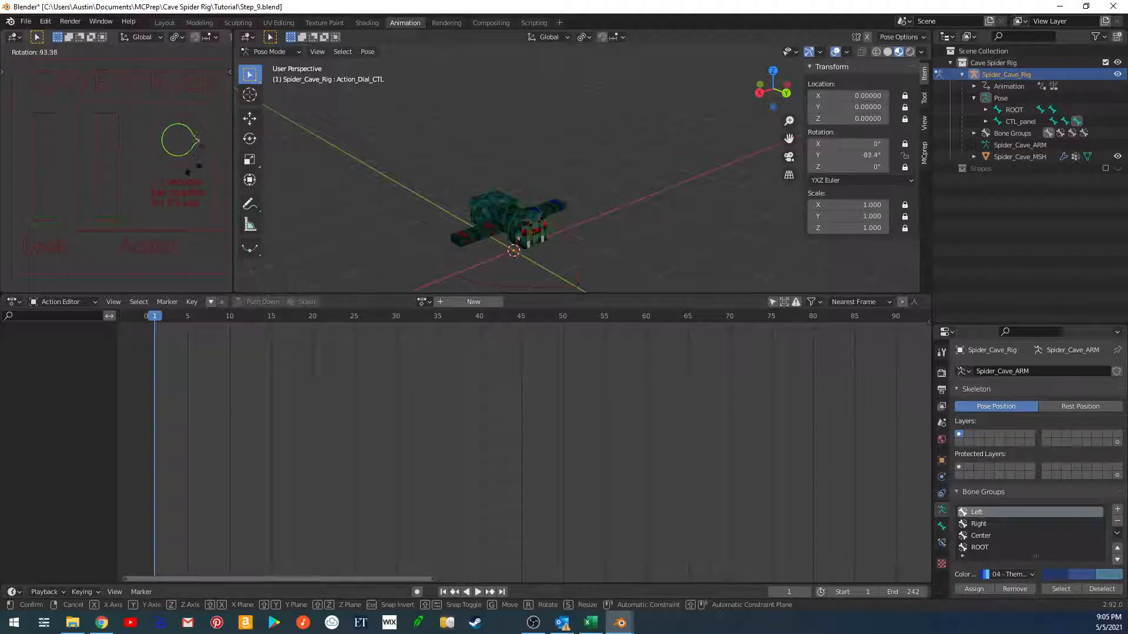
right_click(199, 159)
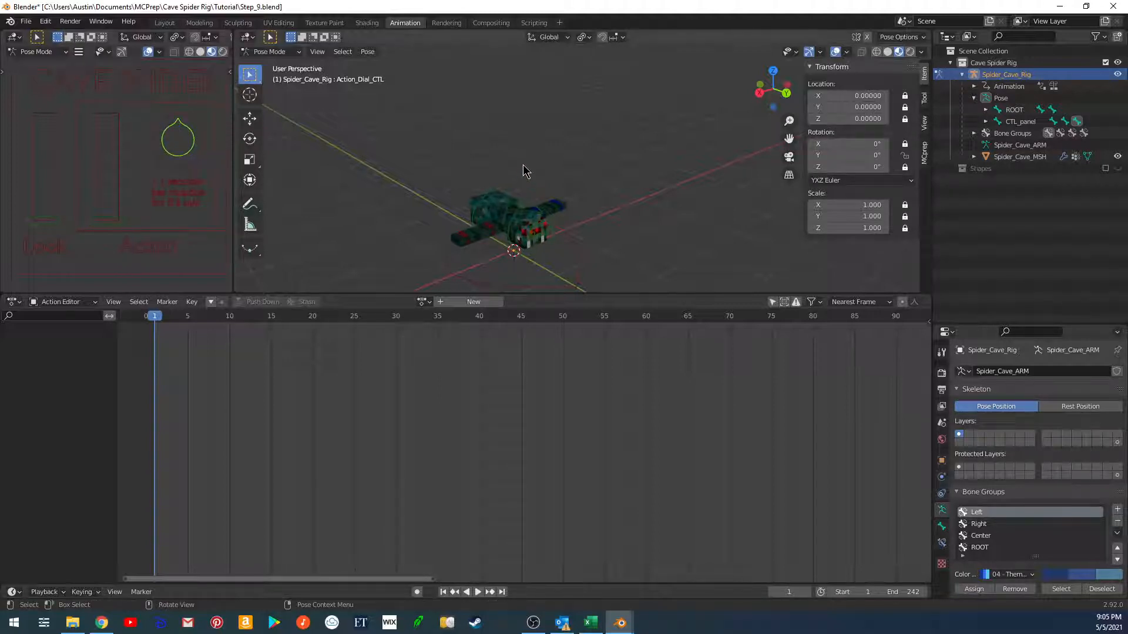
Hide the 3D cursor in the main viewport showing the spider.
middle_click_drag(523, 171, 577, 196)
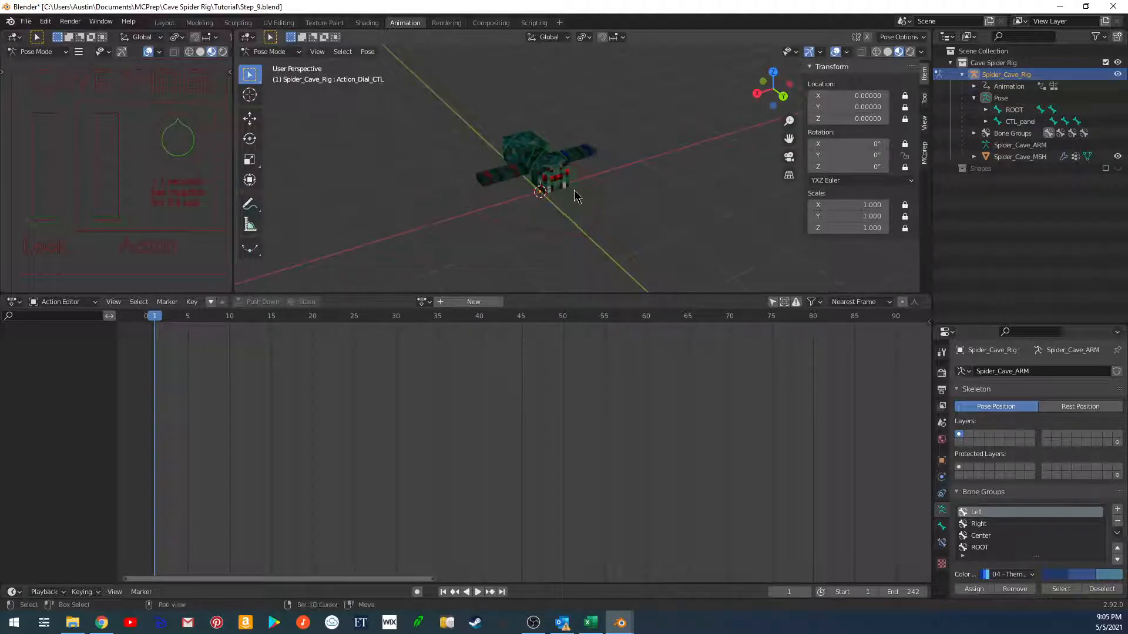
left_click(847, 52)
Raise the Look slider to 1.0 and move the look target to about X -1.39, Y 1.20 beside the spider.
left_click(45, 228)
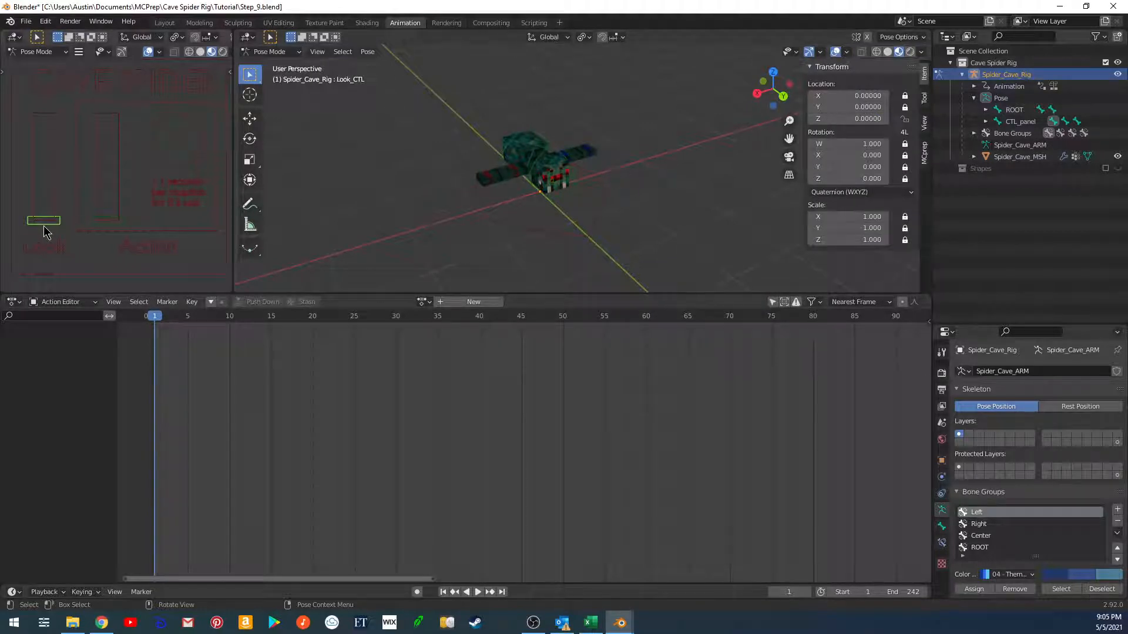
left_click_drag(44, 228, 44, 120)
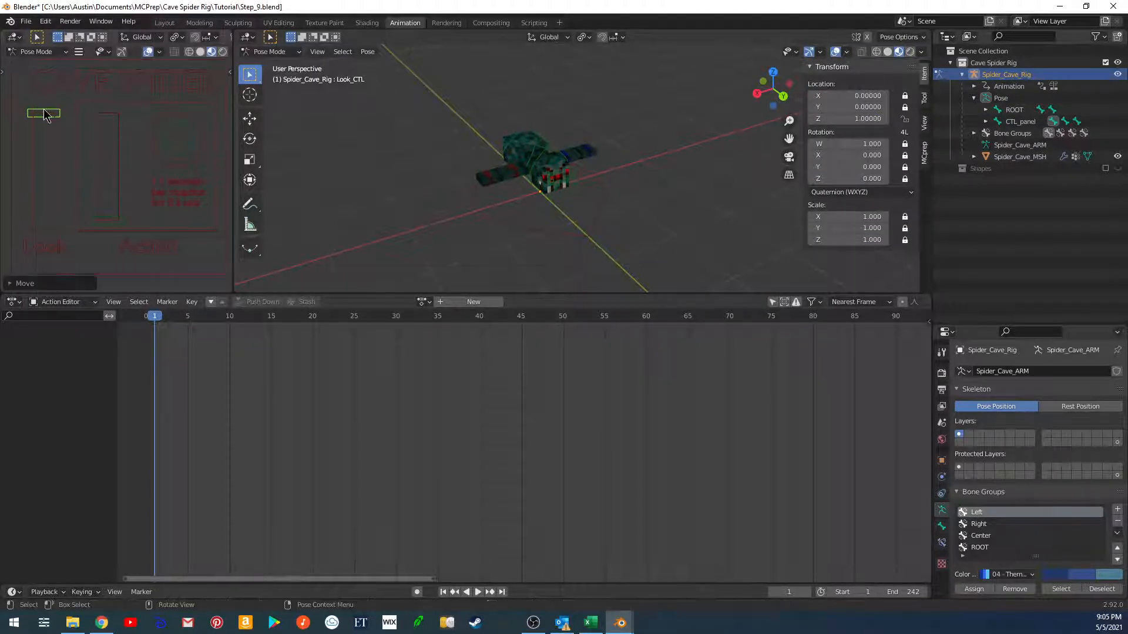
left_click(549, 188)
key("g")
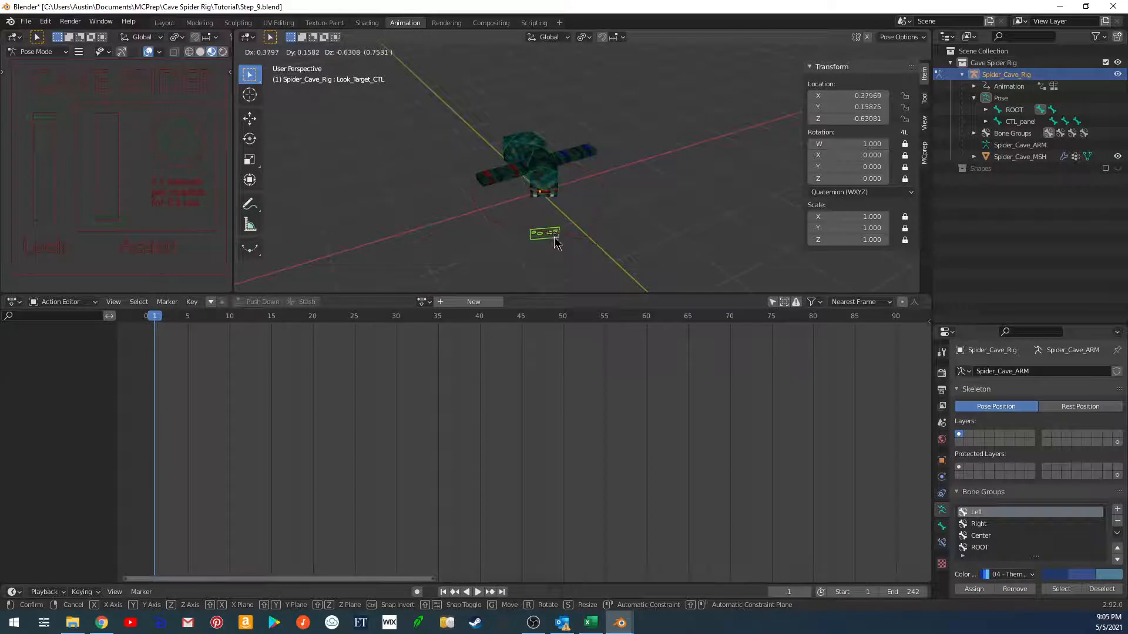
right_click(547, 238)
left_click_drag(598, 215, 642, 222)
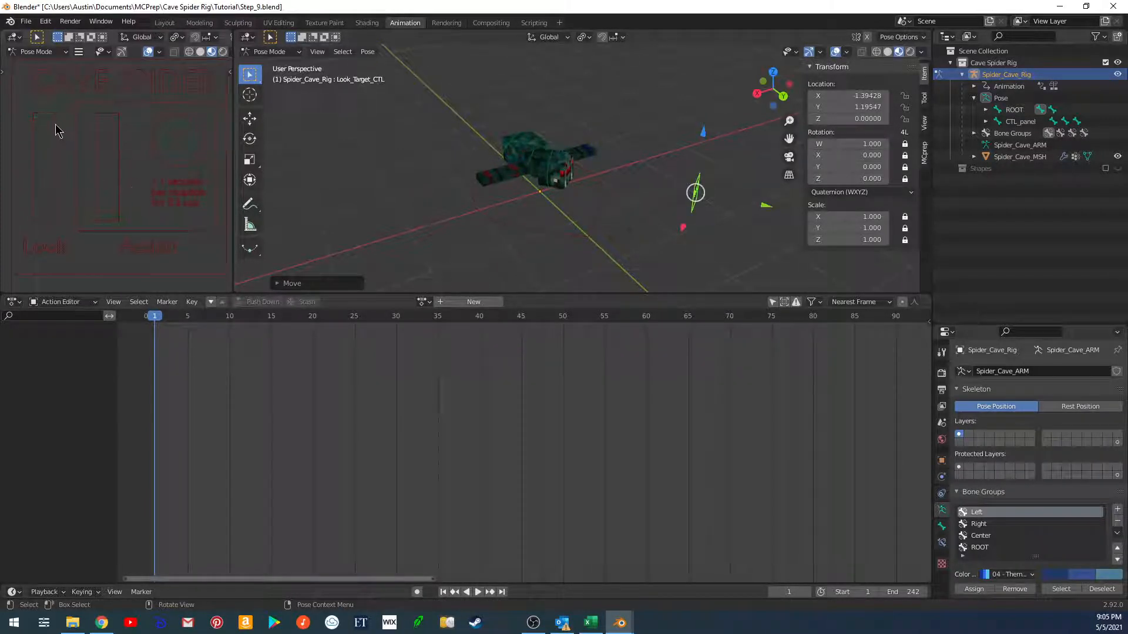
Try varying the Look slider to blend how strongly the spider's head follows the look target.
left_click(55, 118)
key("g")
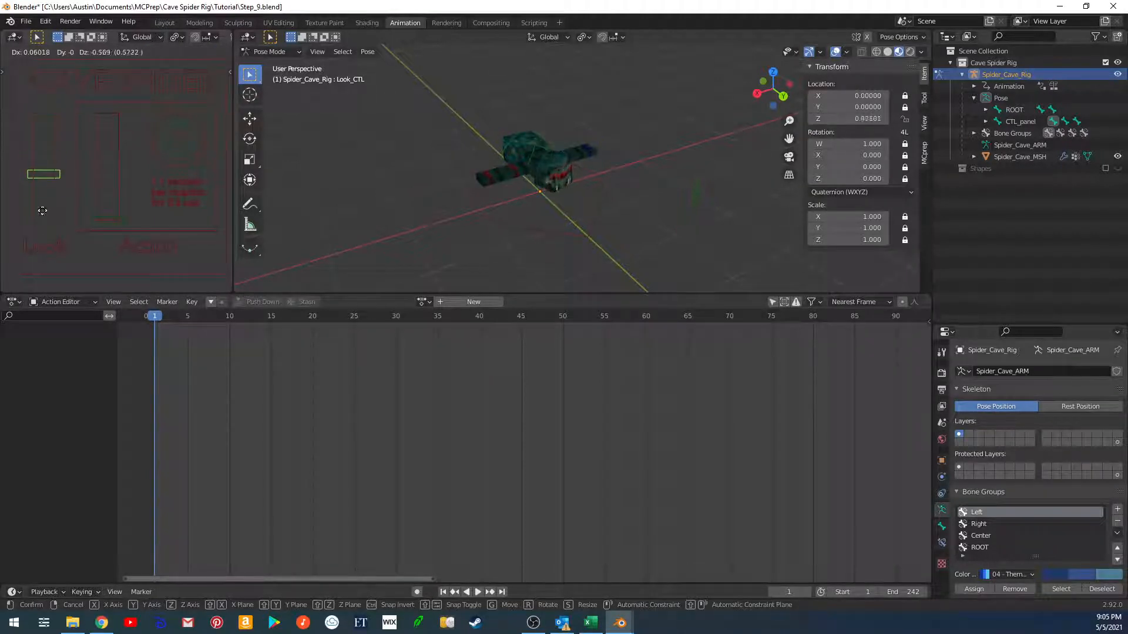
left_click(47, 149)
Clear the look target's location and return the Look slider to its lowest position.
left_click(694, 193)
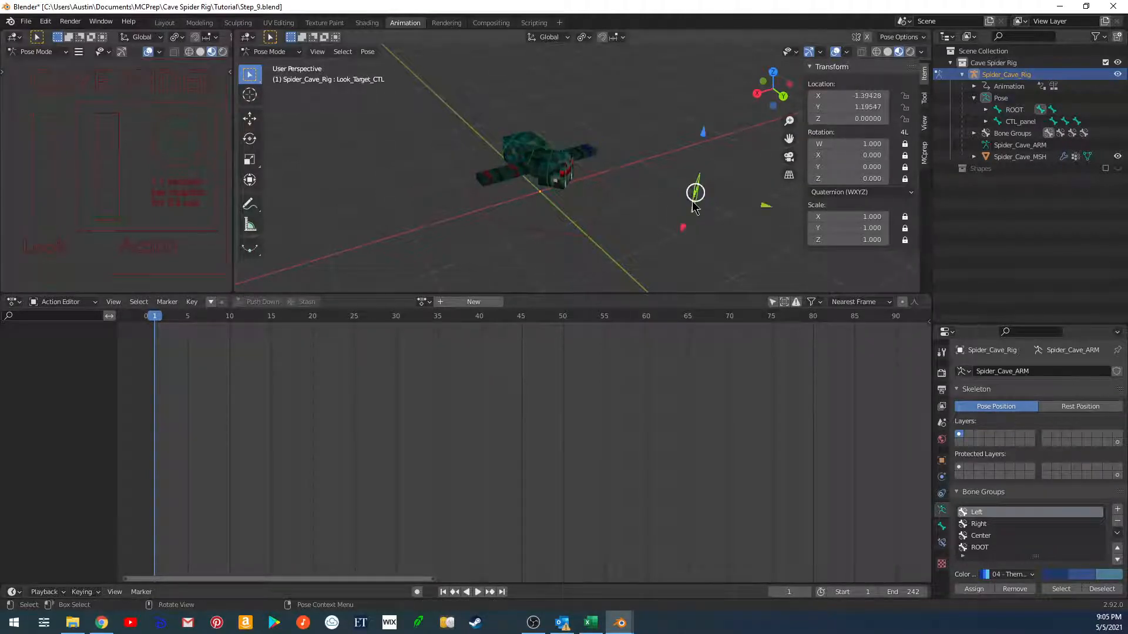
key("alt+g")
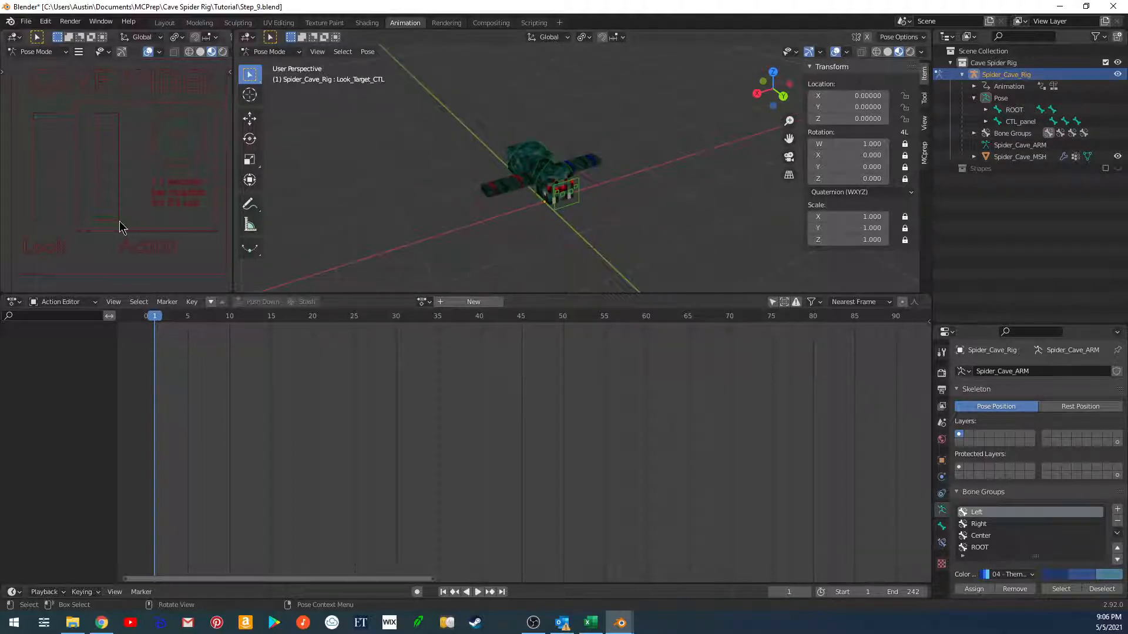
left_click_drag(59, 117, 59, 225)
Raise the Action slider on the control panel to its maximum of 1.0.
left_click(122, 222)
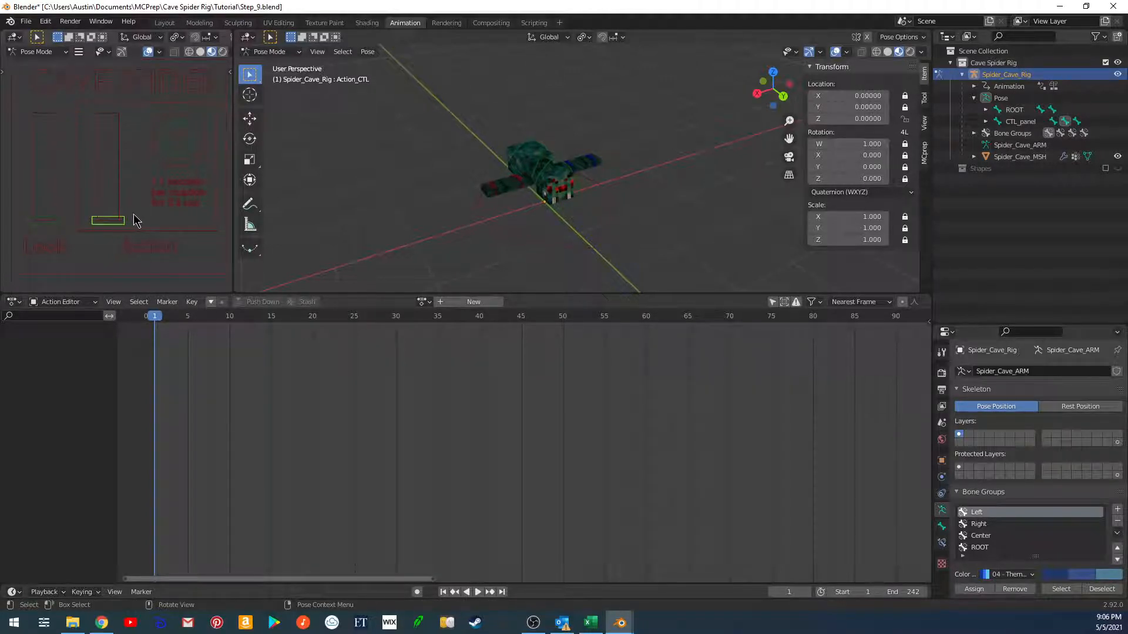
key("g")
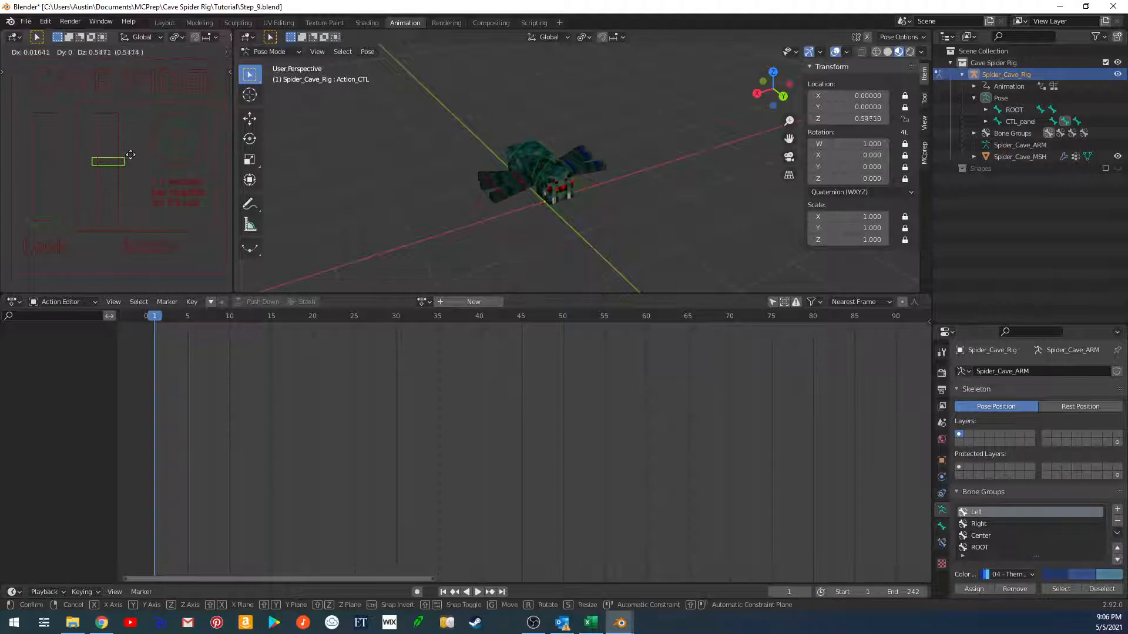
left_click(132, 99)
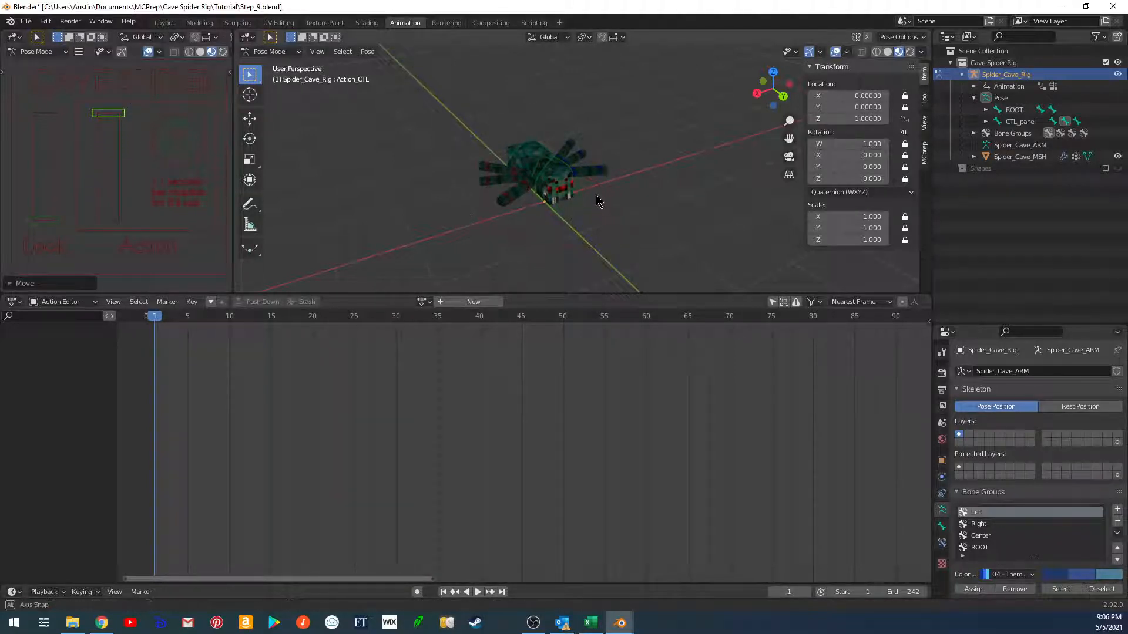
Test the leg motion from above by spinning the action dial several turns, cancelling each rotation.
middle_click_drag(598, 201, 590, 207)
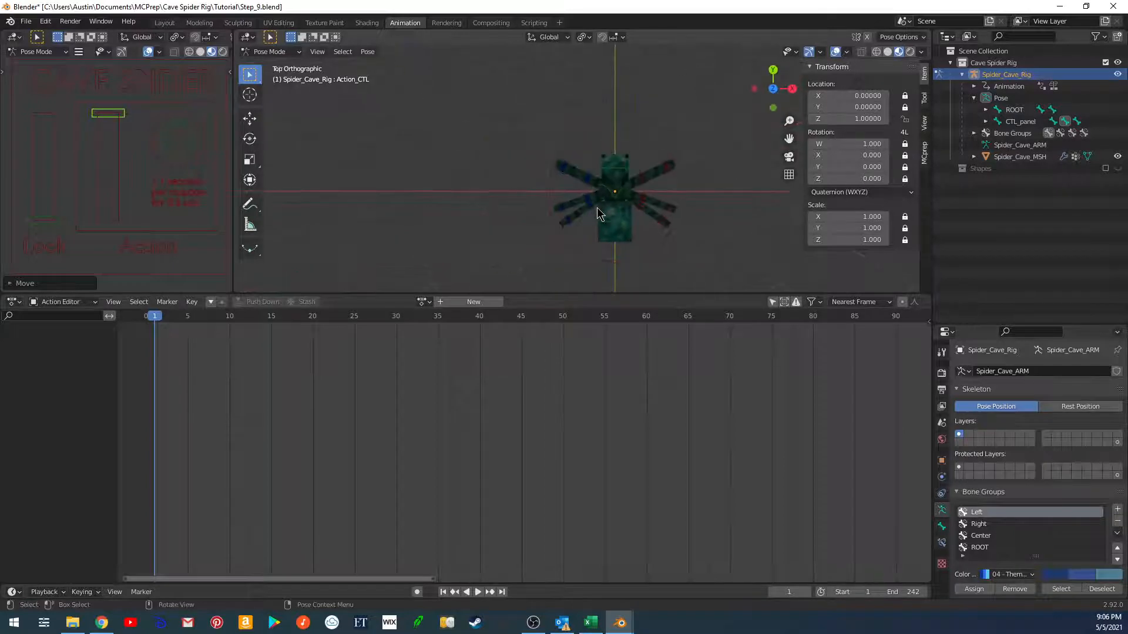
left_click(179, 128)
key("r")
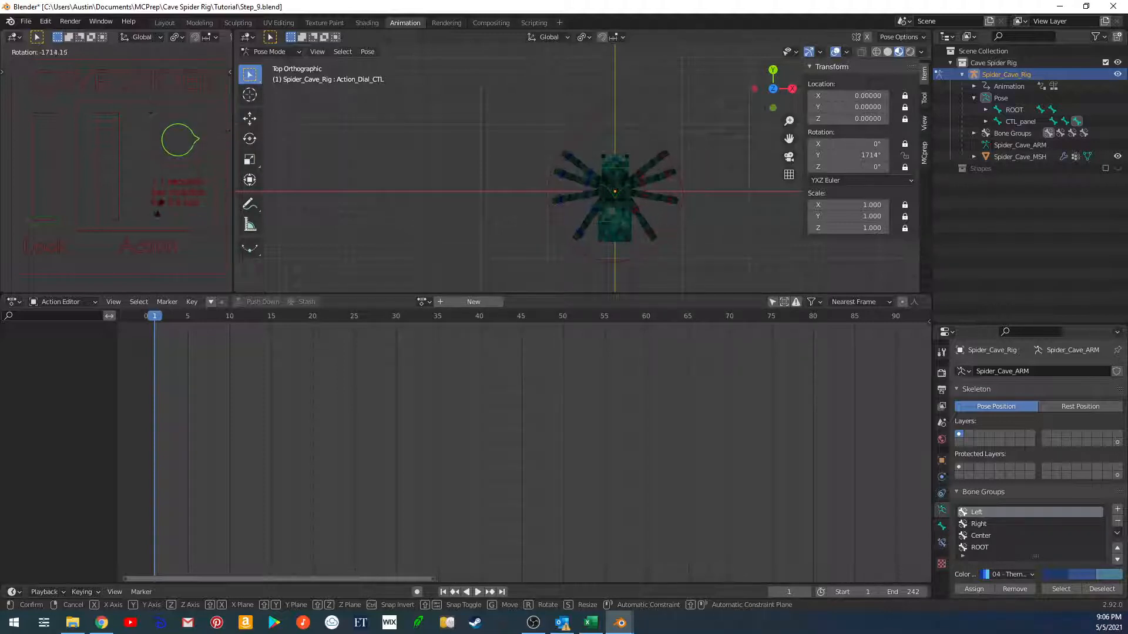
key("Escape")
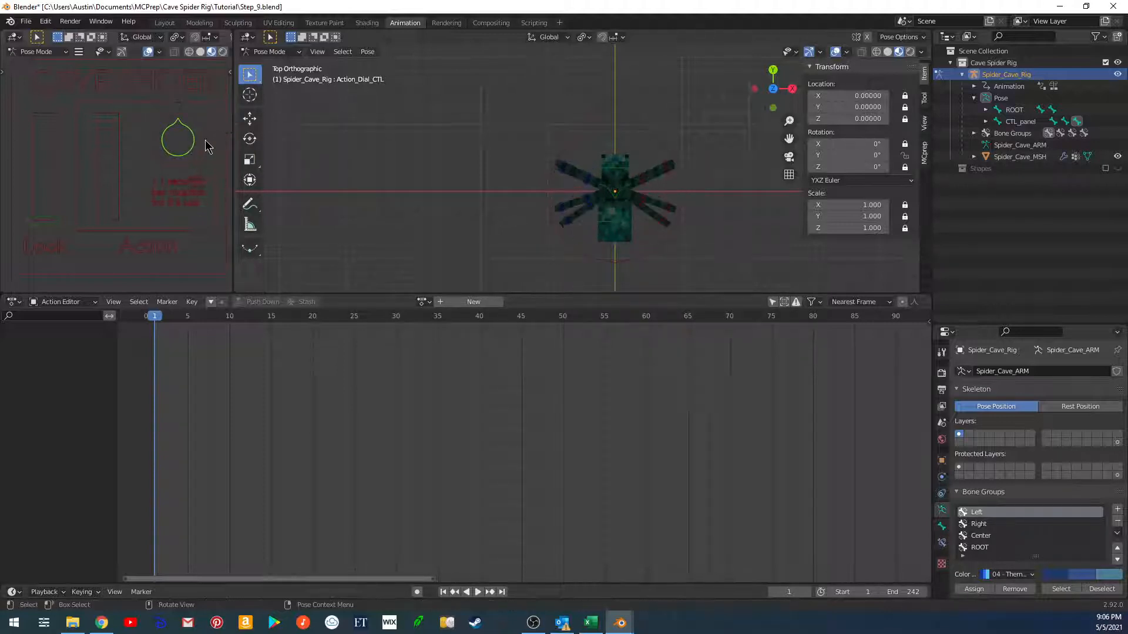
key("r")
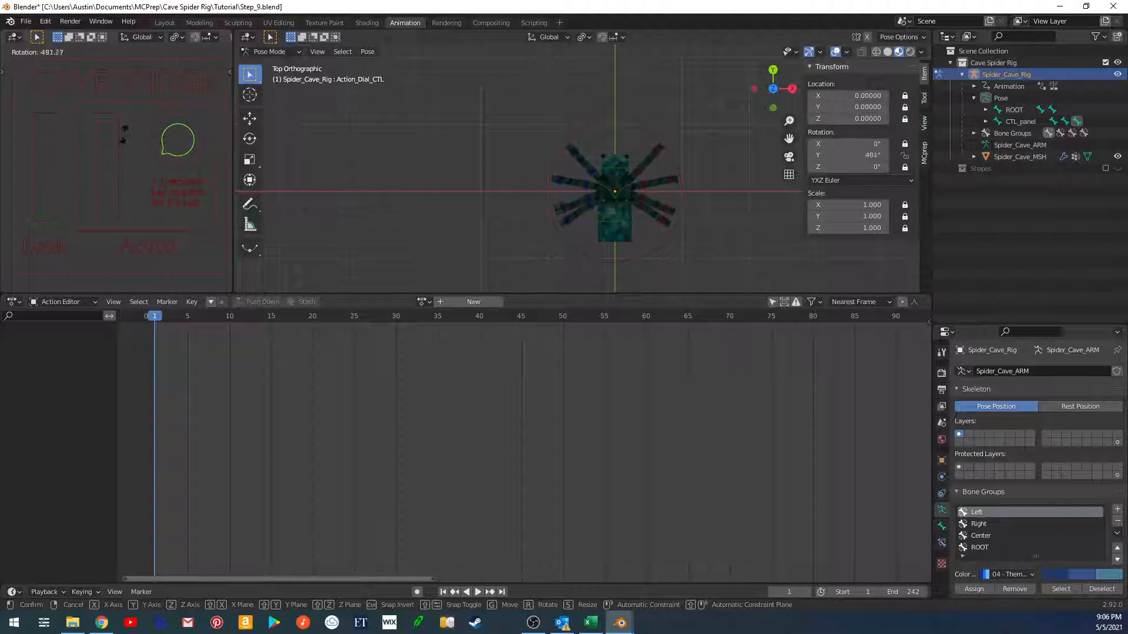
key("Escape")
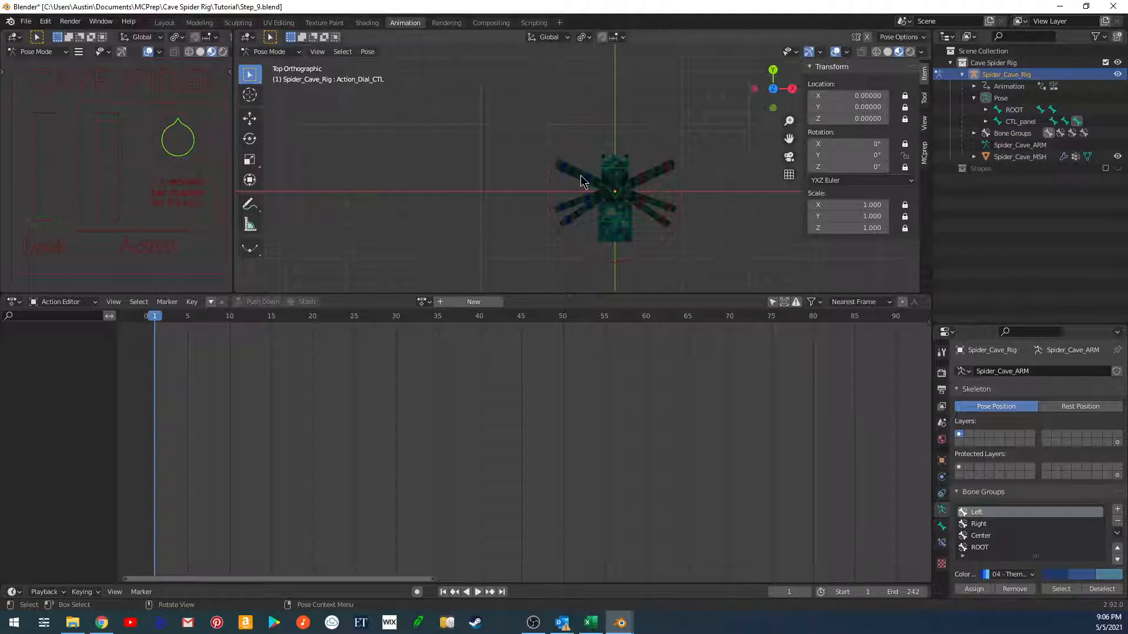
Lower the Action slider on the control panel to 0 while viewing the spider from the back.
key("KP_1")
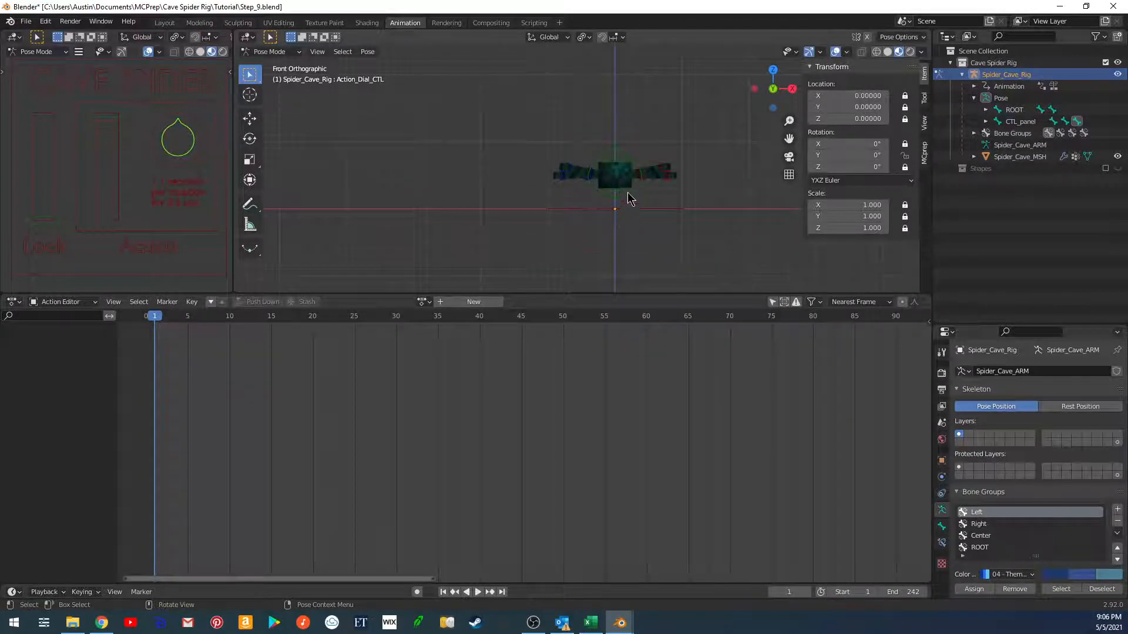
scroll(627, 192, "up", 5)
middle_click_drag(587, 195, 583, 194, "shift")
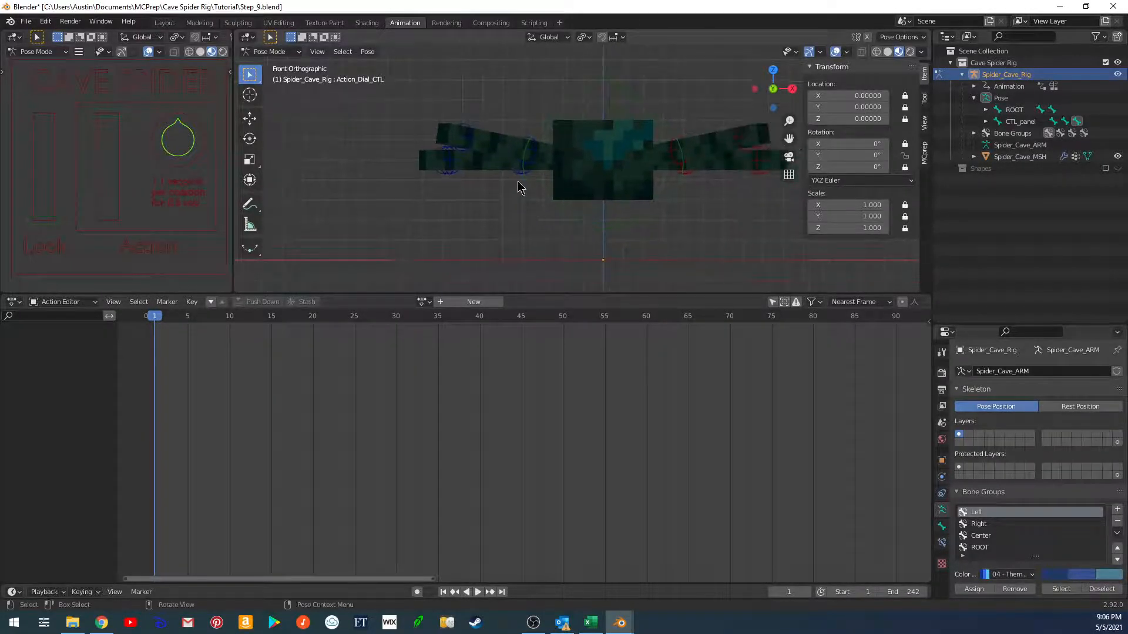
left_click(120, 117)
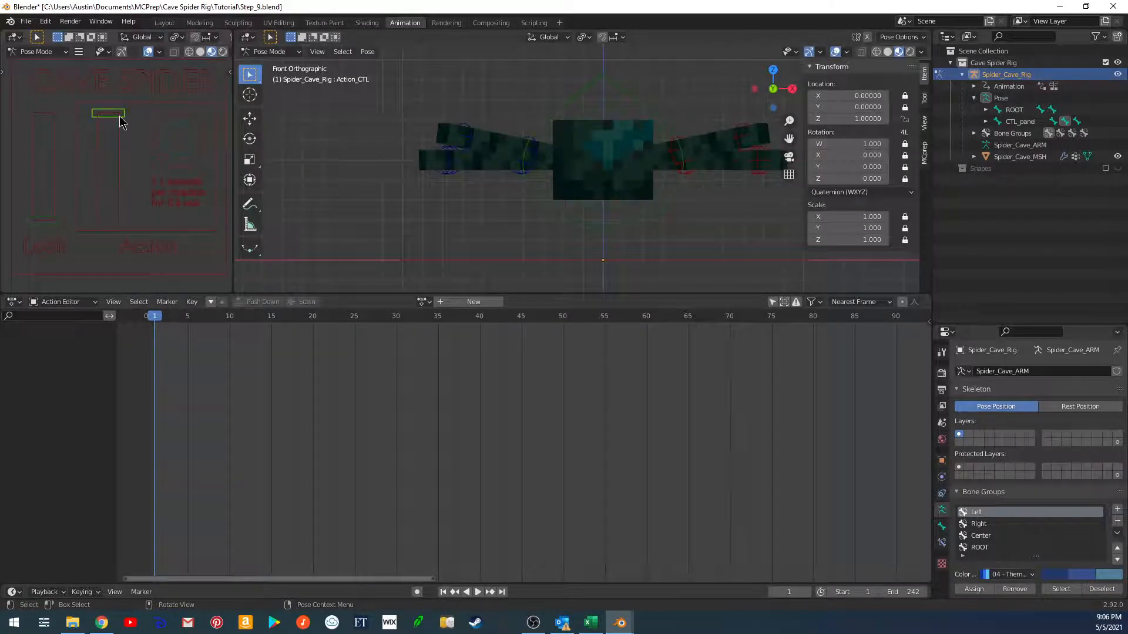
key("g")
left_click(121, 231)
Enable X-axis pose mirroring and rotate the upper leg bones about local X until the legs reach down to the ground.
left_click(516, 138)
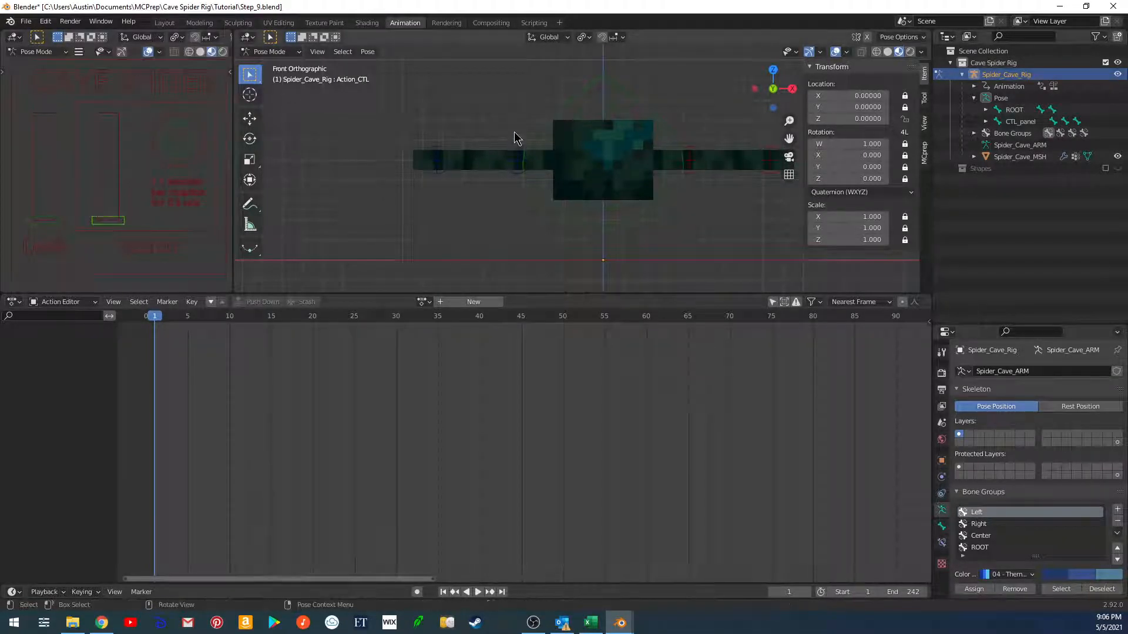
left_click(511, 171)
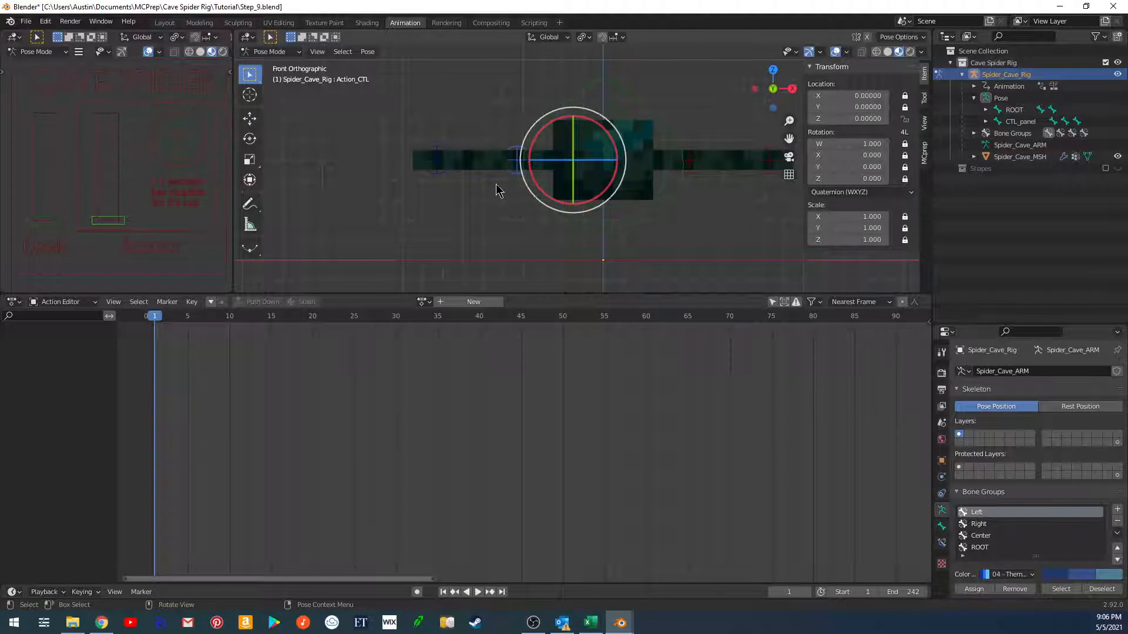
left_click(867, 37)
key("r")
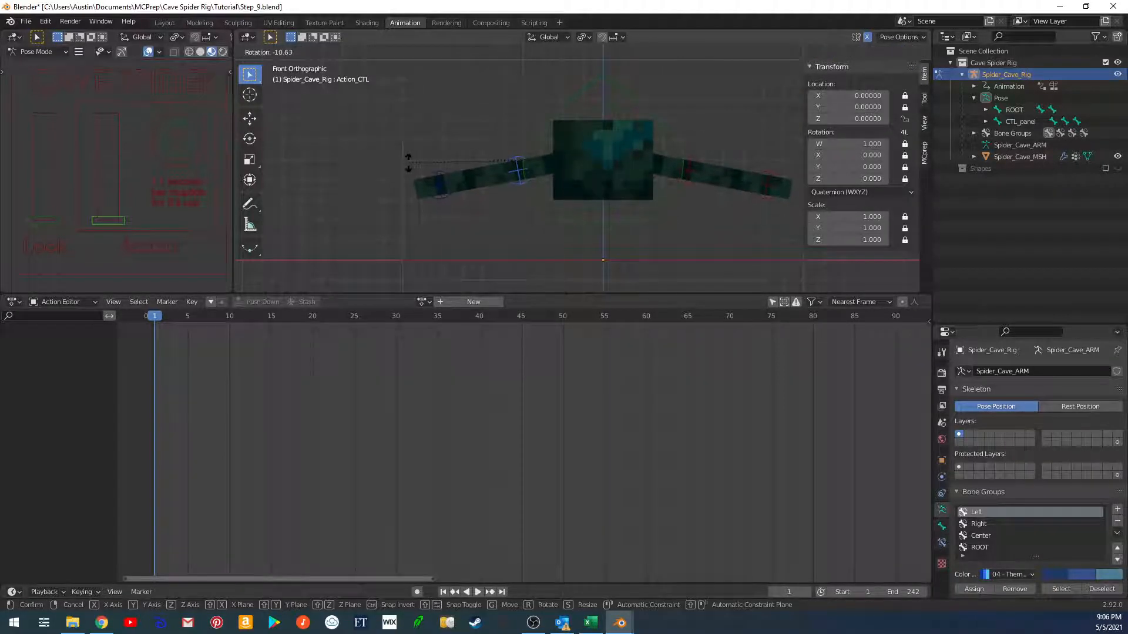
key("x")
key("x")
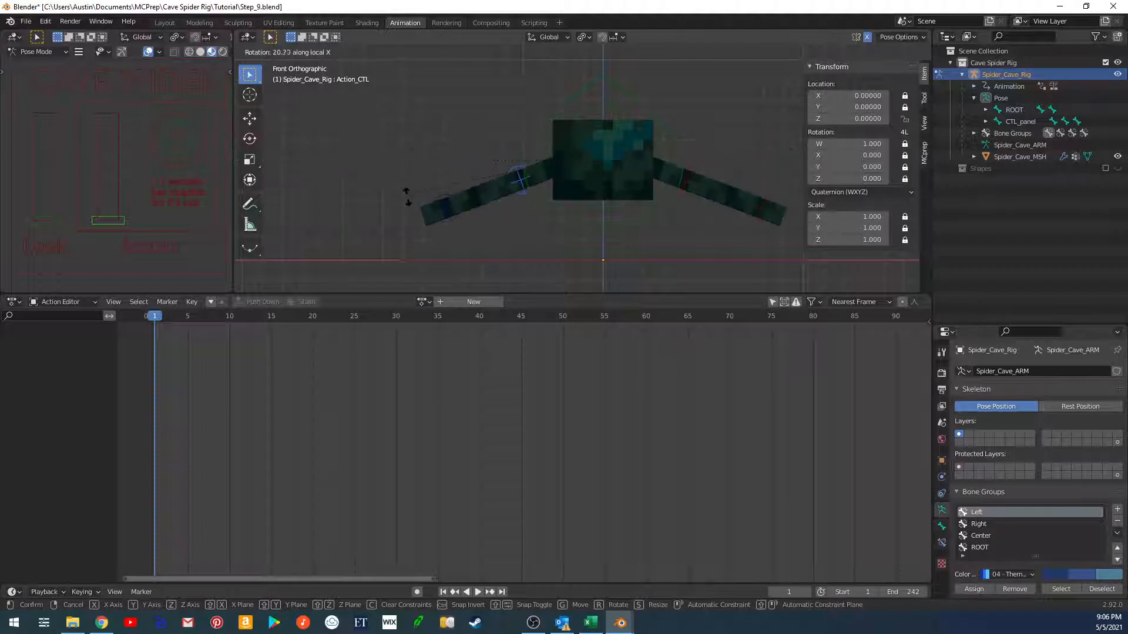
left_click(427, 230)
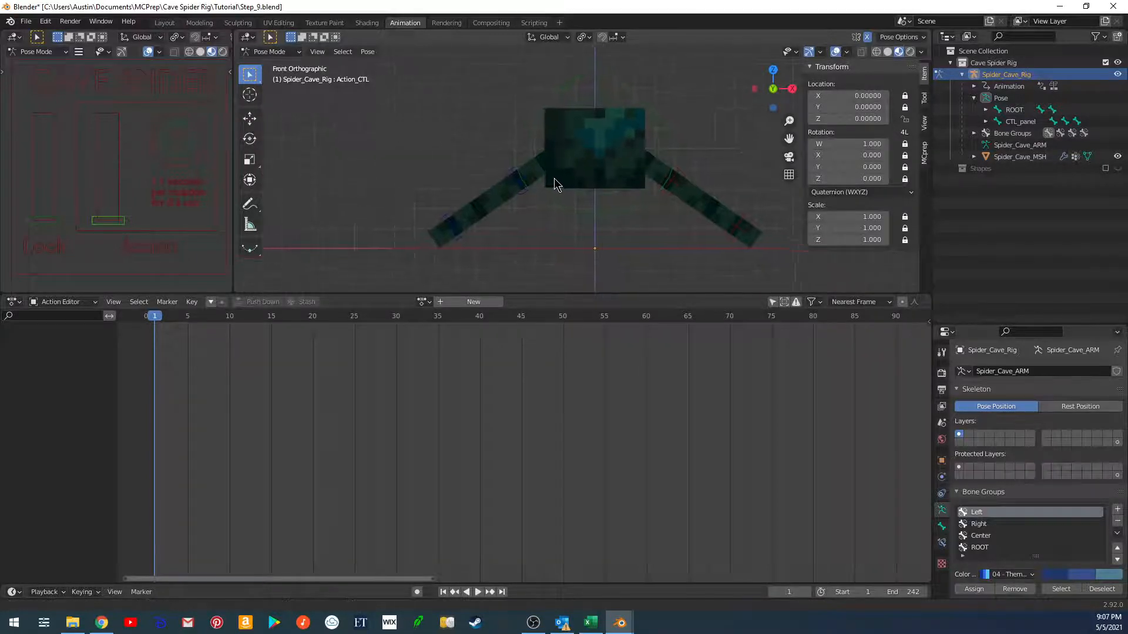
Insert rotation keyframes at frame 1 for the four upper leg bones on each side of the spider.
middle_click_drag(554, 182, 481, 184)
left_click_drag(498, 200, 467, 170)
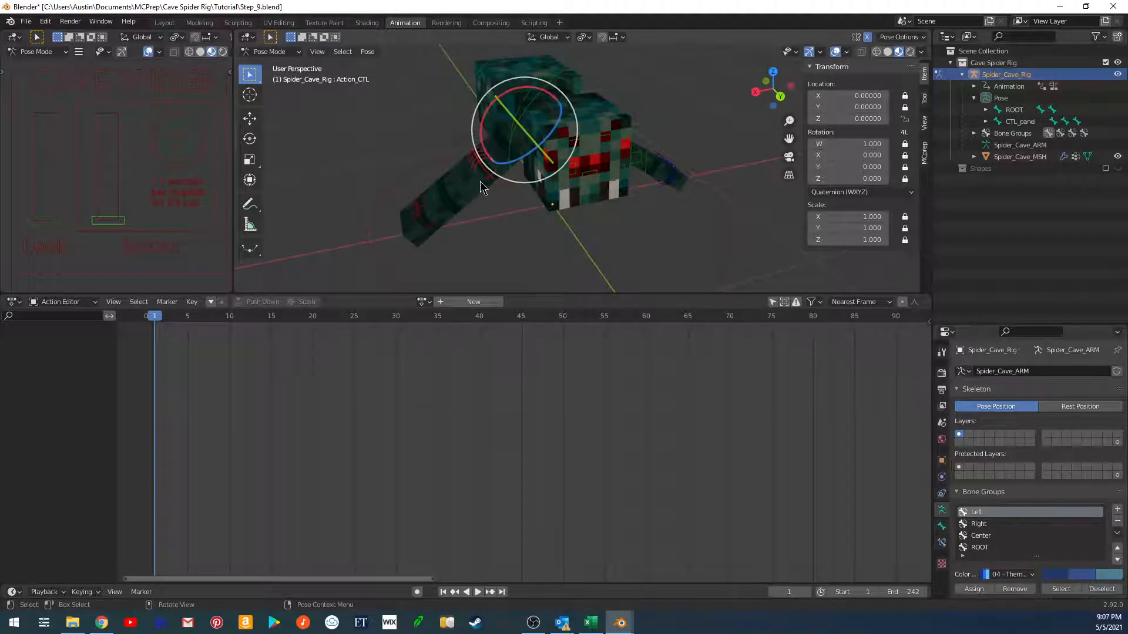
key("i")
left_click(472, 191)
middle_click_drag(471, 192, 614, 197)
left_click(615, 198)
left_click_drag(613, 191, 645, 152)
key("i")
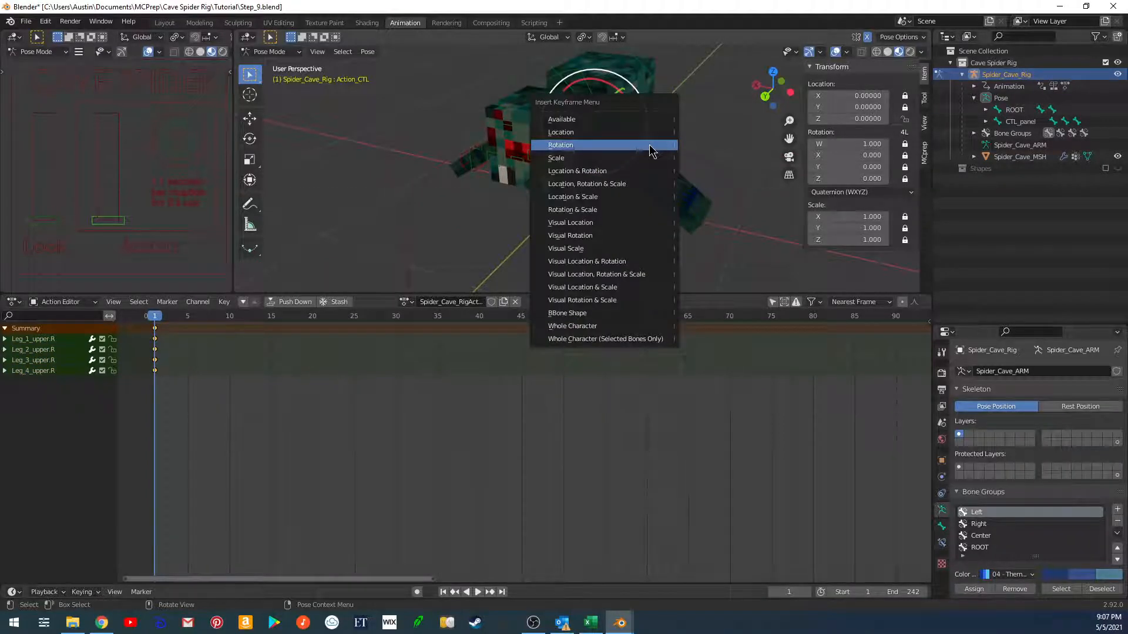
left_click(651, 150)
Raise the Action slider to 1.0 and examine the legs' pose from several angles.
mouse_move(609, 211)
middle_mouse_down()
mouse_move(574, 231)
mouse_move(612, 219)
middle_mouse_up()
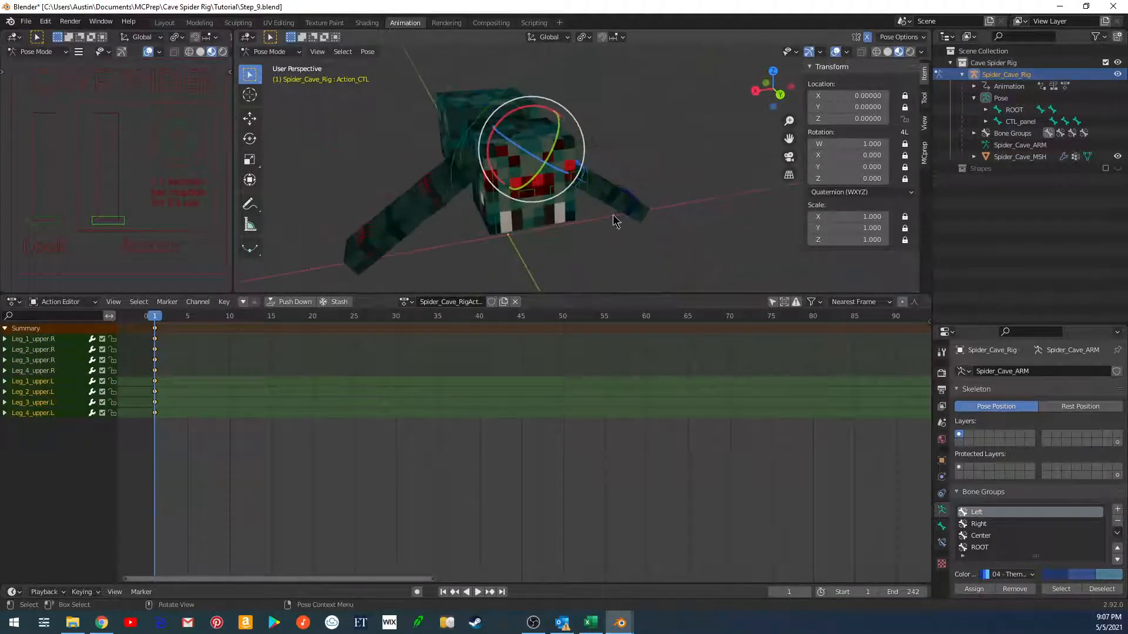
left_click(119, 222)
key("g")
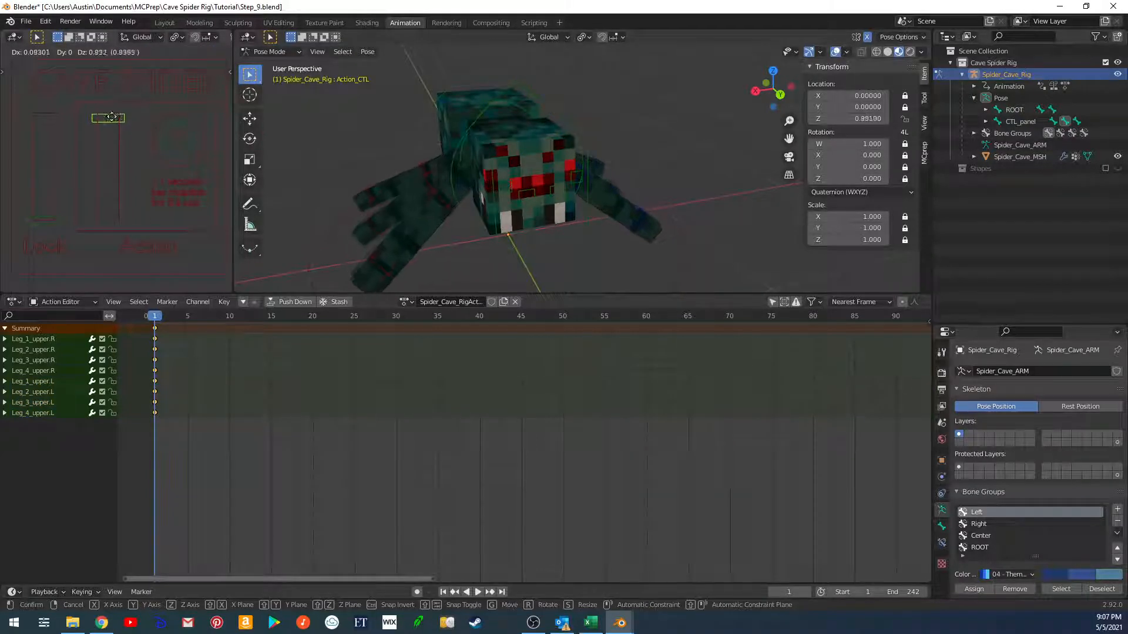
left_click(111, 109)
middle_click_drag(435, 177, 547, 267)
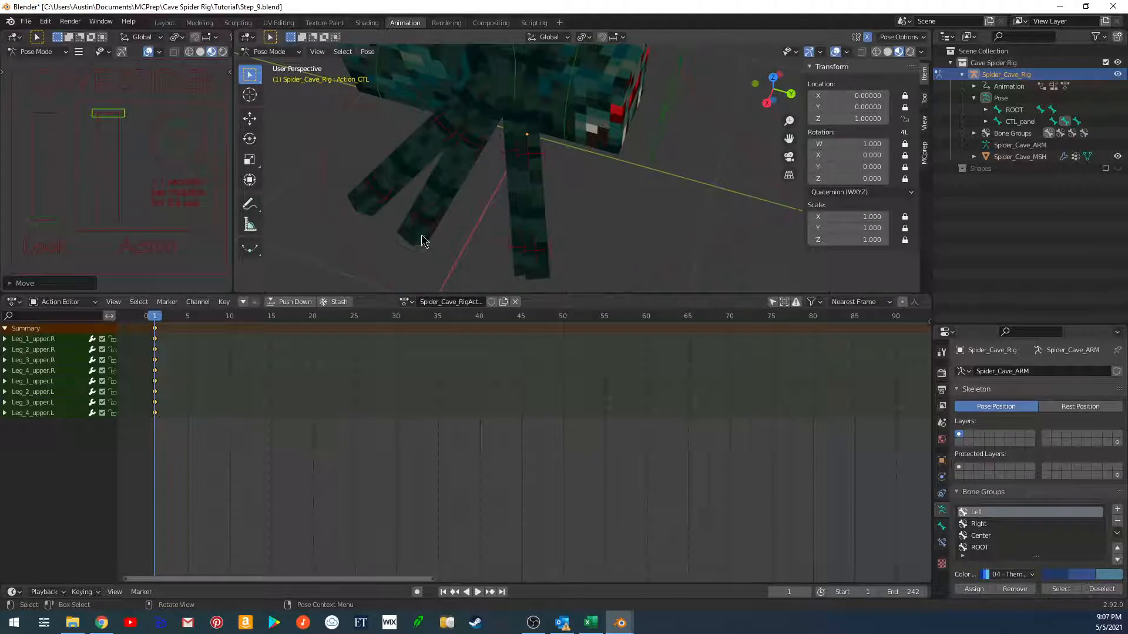
middle_click_drag(613, 182, 536, 227)
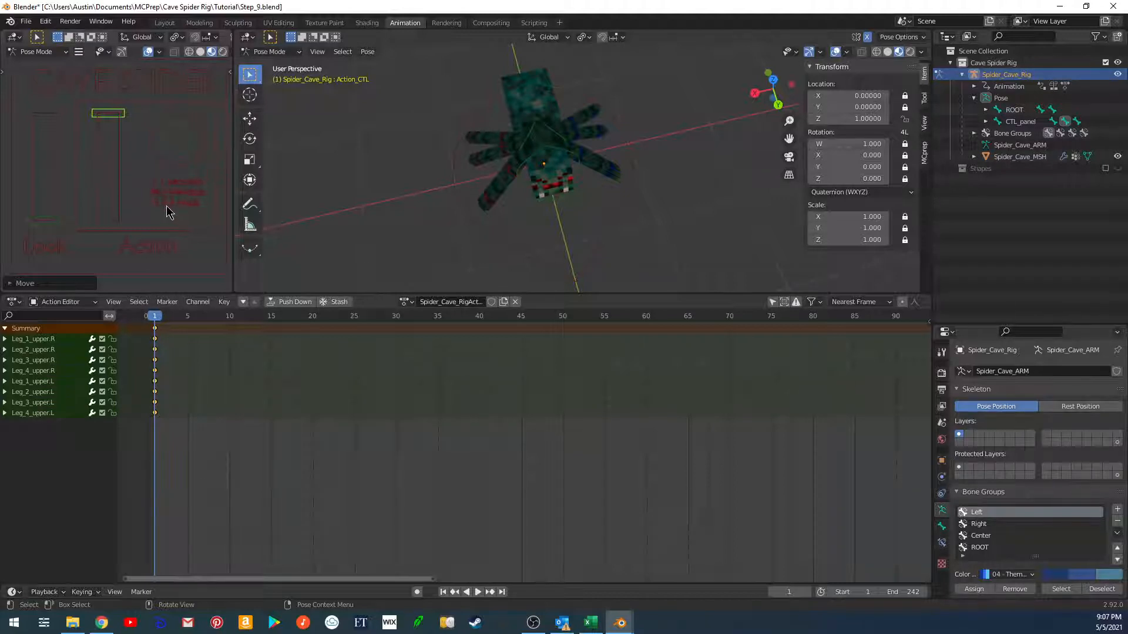
middle_click_drag(563, 188, 607, 165)
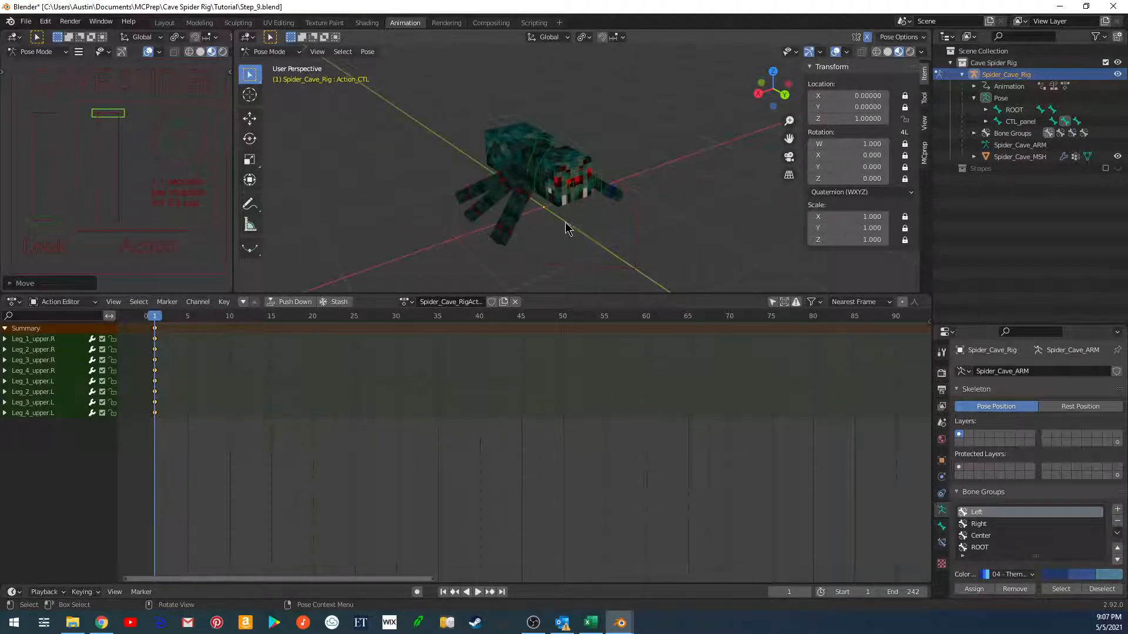
middle_click_drag(565, 230, 557, 198, "shift")
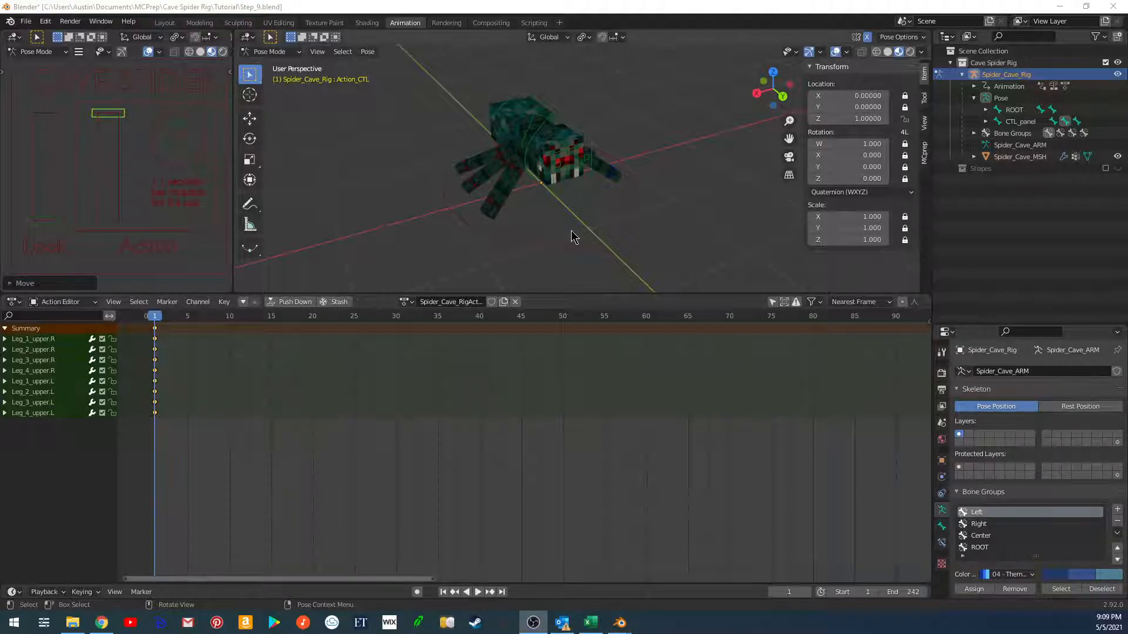
Move the look target forward along its local Y axis by about 1.83, out in front of the spider's head.
middle_click_drag(569, 227, 568, 186)
left_click(521, 179)
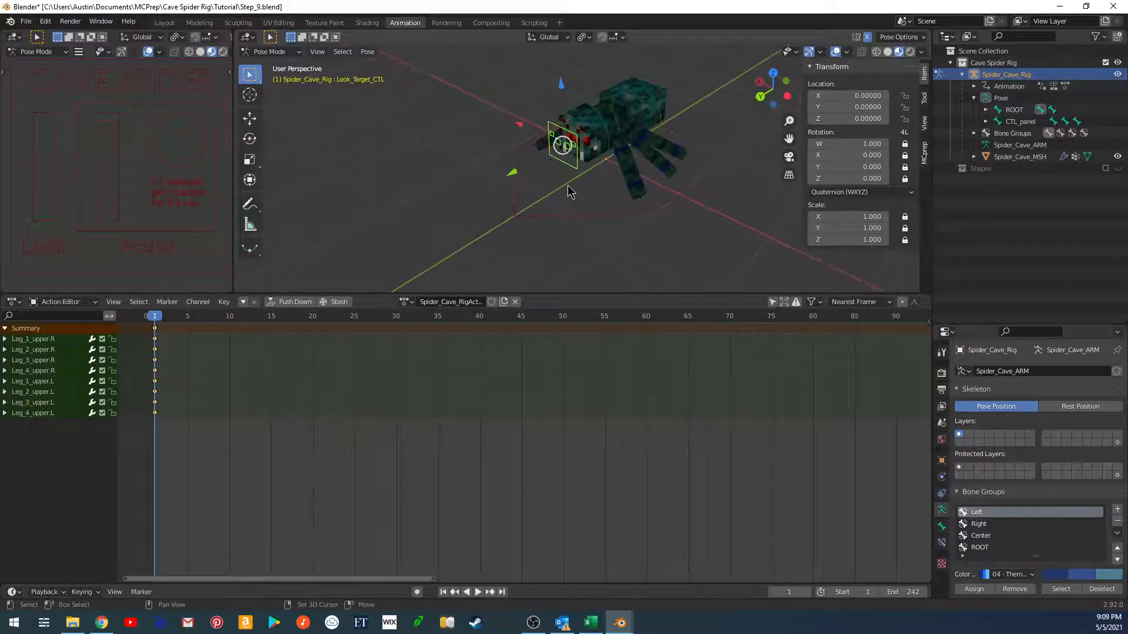
key("g")
key("y")
key("y")
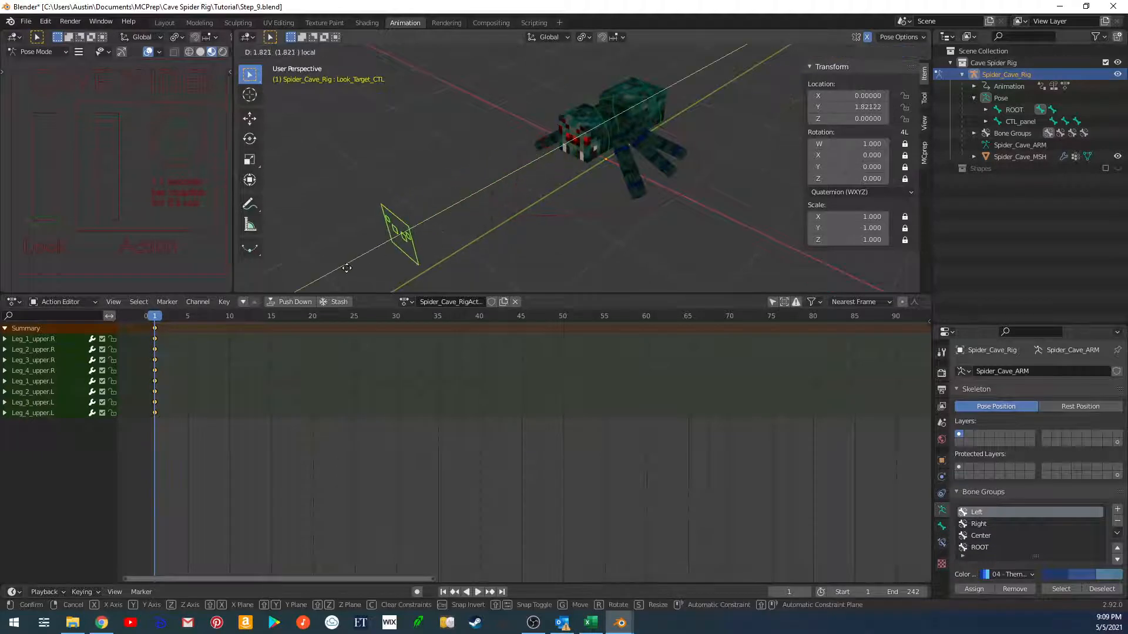
left_click(447, 223)
From above, move the look target farther ahead and aside to about X 2.09, Y 2.97, and keyframe its location at frame 1.
key("KP_7")
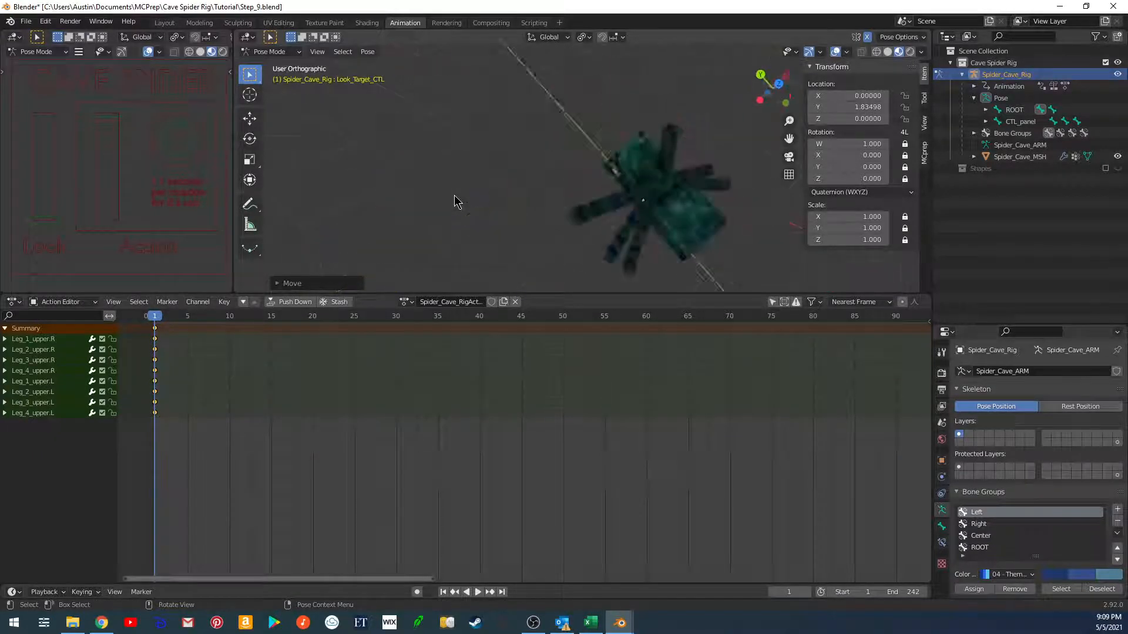
key("g")
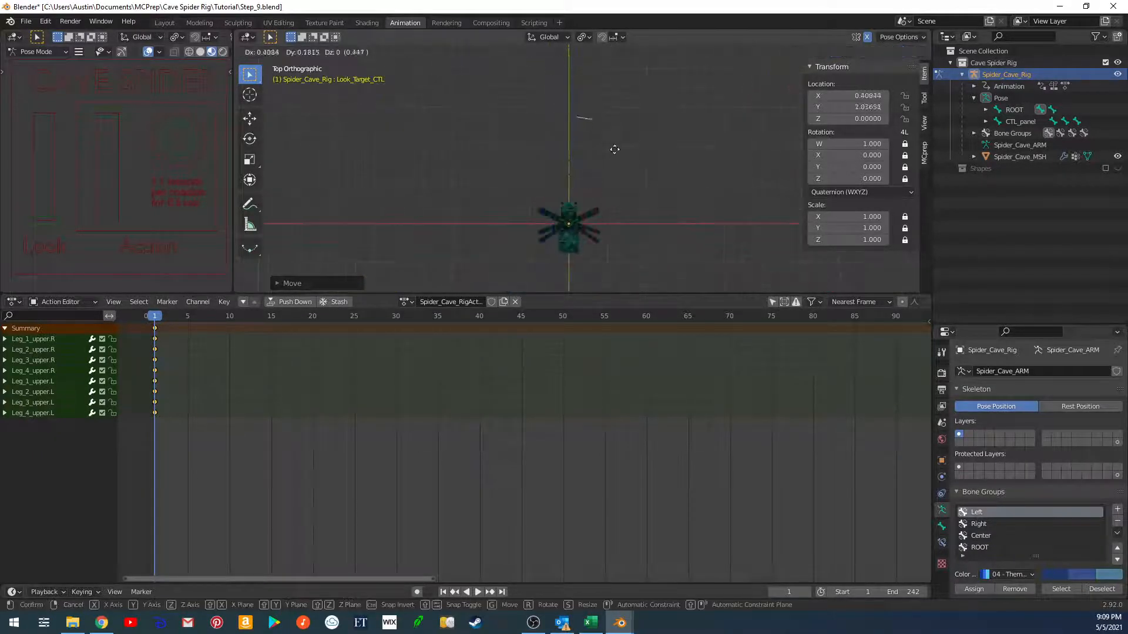
left_click(658, 146)
middle_click_drag(661, 141, 629, 149, "shift")
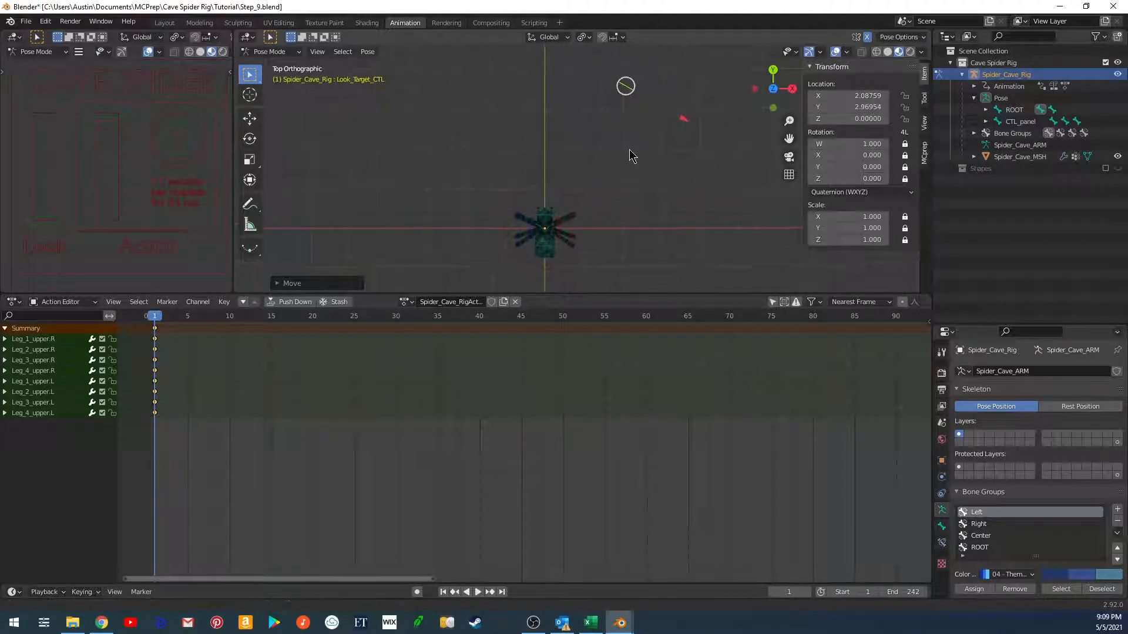
key("i")
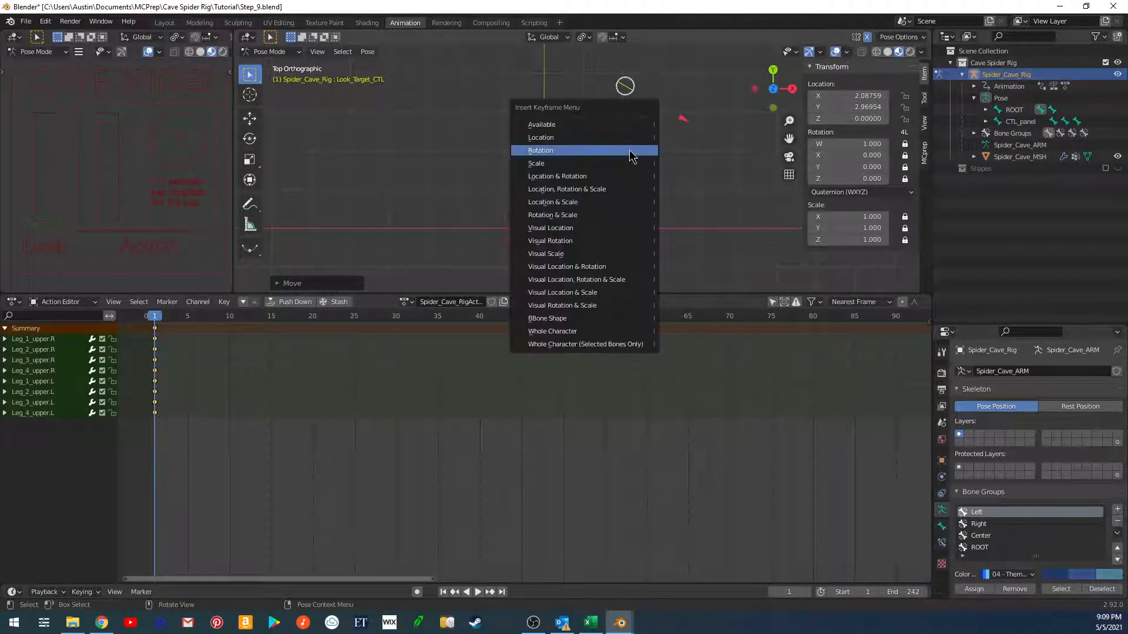
left_click(617, 138)
Select all the spider's rig controls and insert Location & Rotation keyframes at frame 1.
middle_click_drag(614, 139, 624, 187)
scroll(624, 187, "up", 3)
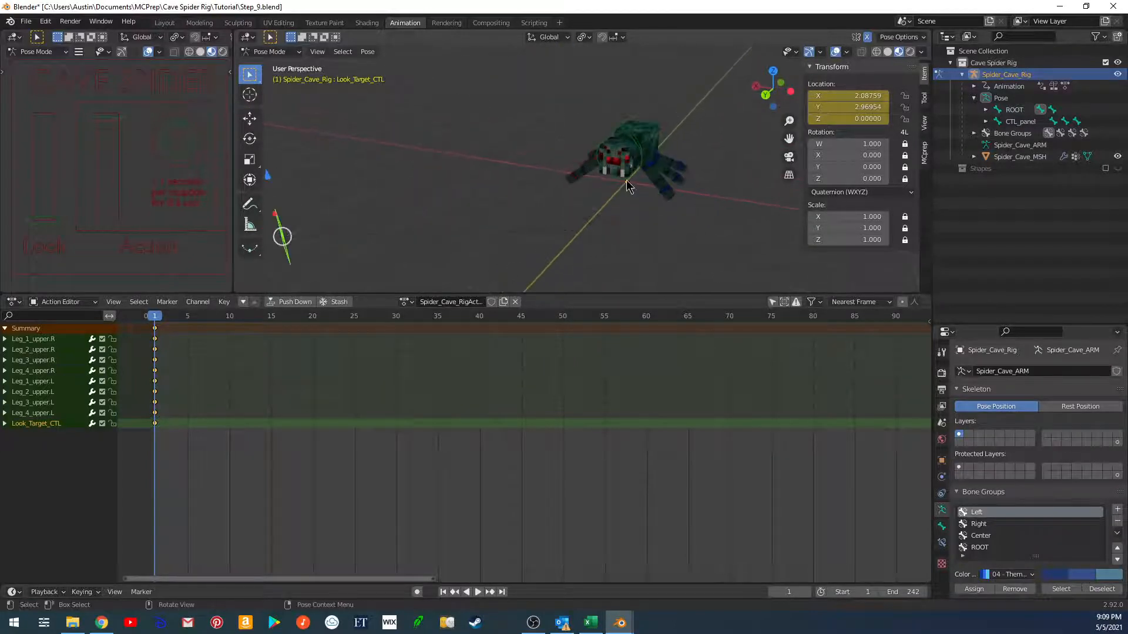
key("b")
left_click_drag(500, 94, 705, 286)
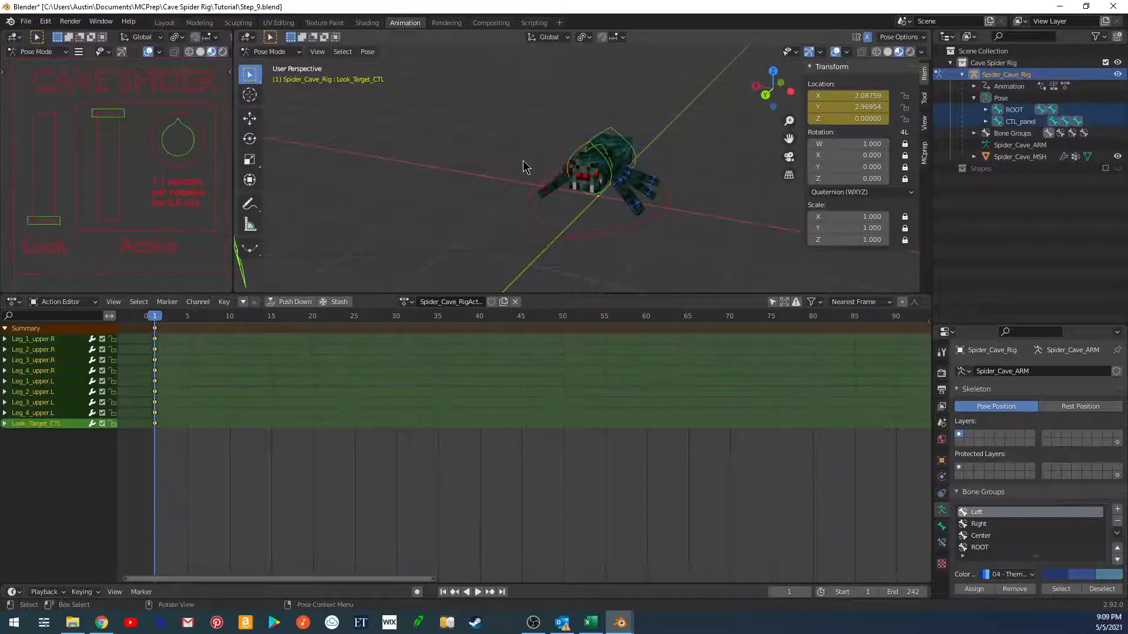
key("i")
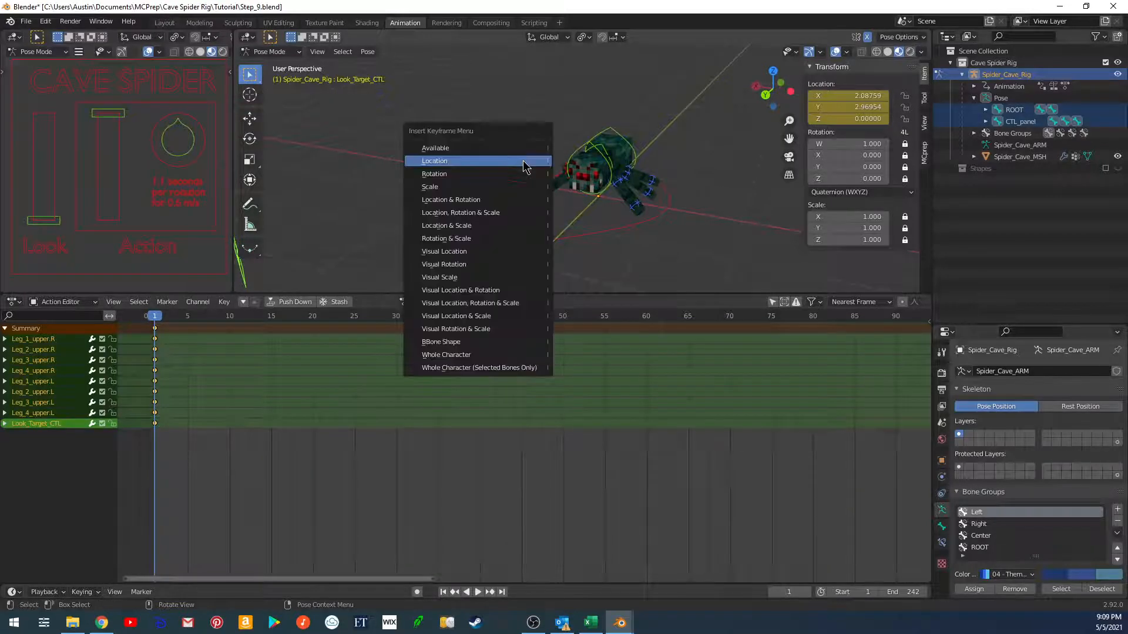
left_click(492, 200)
Play the animation forward, stop it and step back to frame 12.
scroll(500, 211, "down", 2)
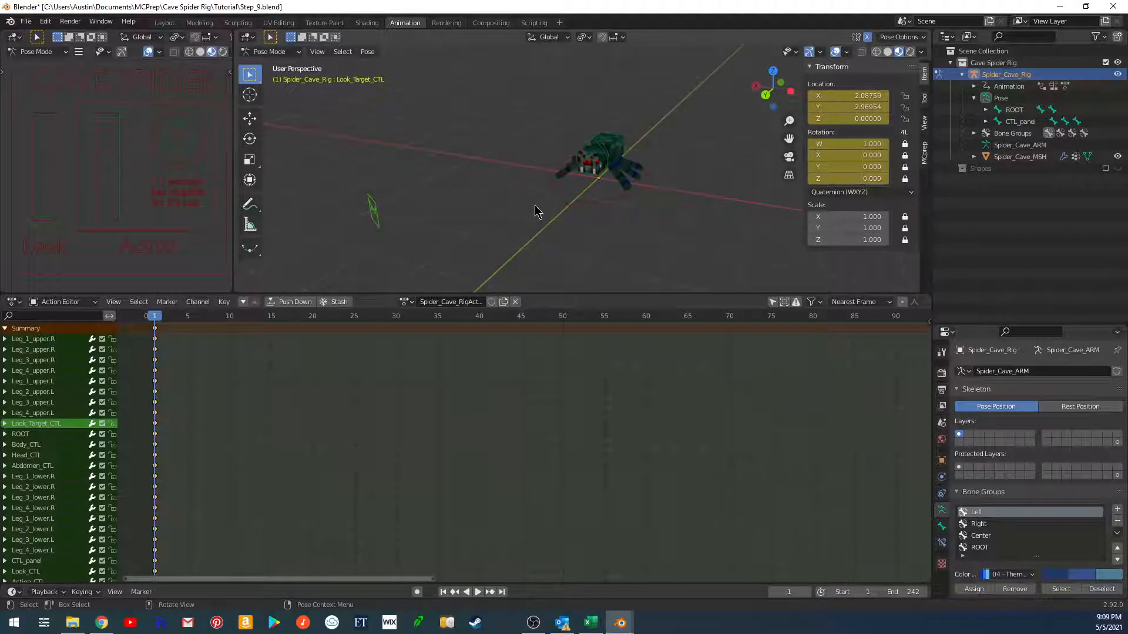
key("space")
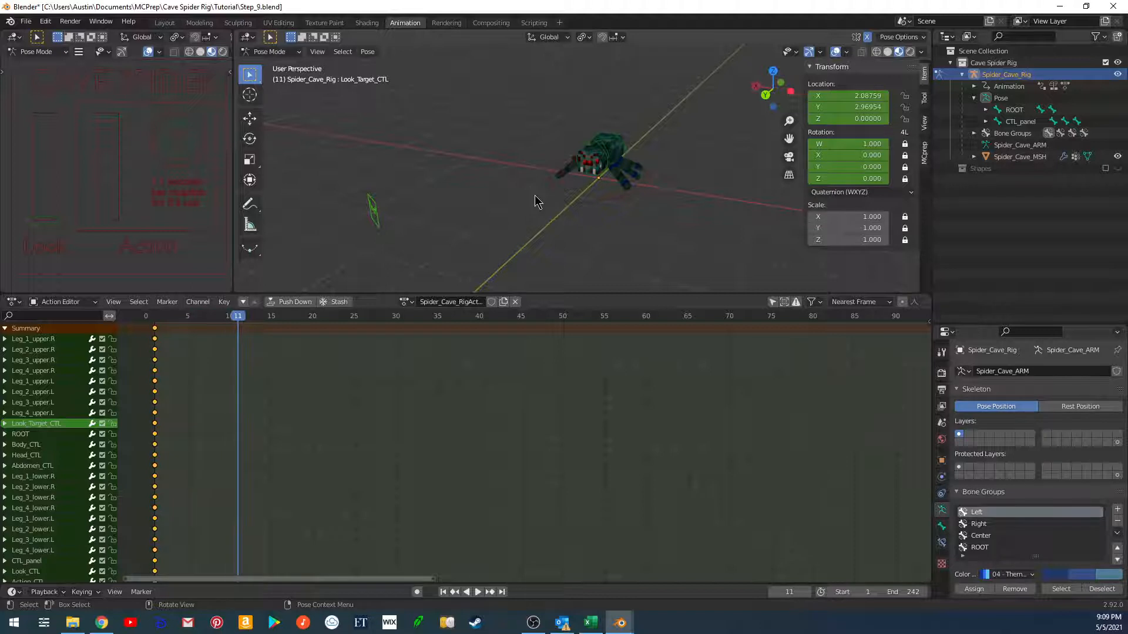
middle_click_drag(538, 203, 505, 233, "shift")
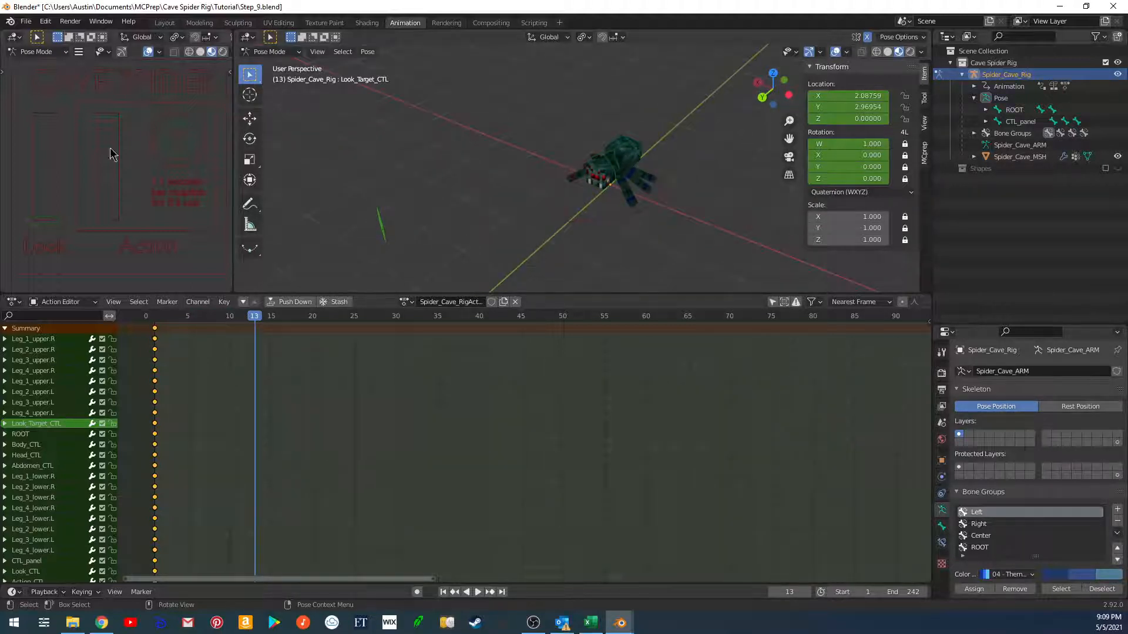
key("Left")
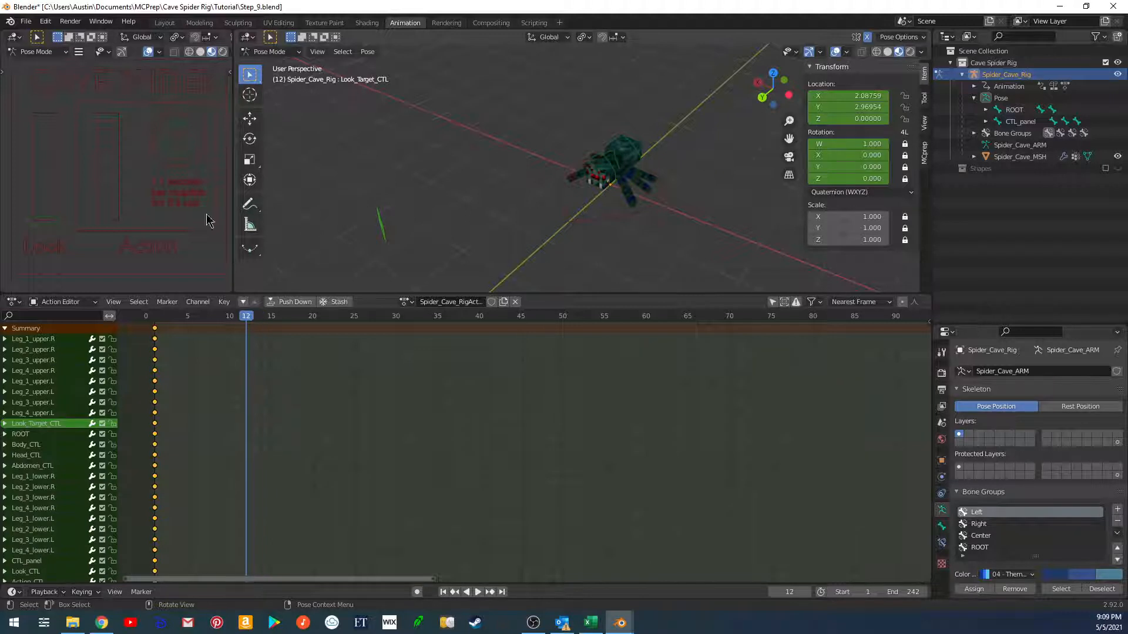
Insert a location keyframe for the Look slider at frame 12 and delete that keyframe again.
left_click(59, 226)
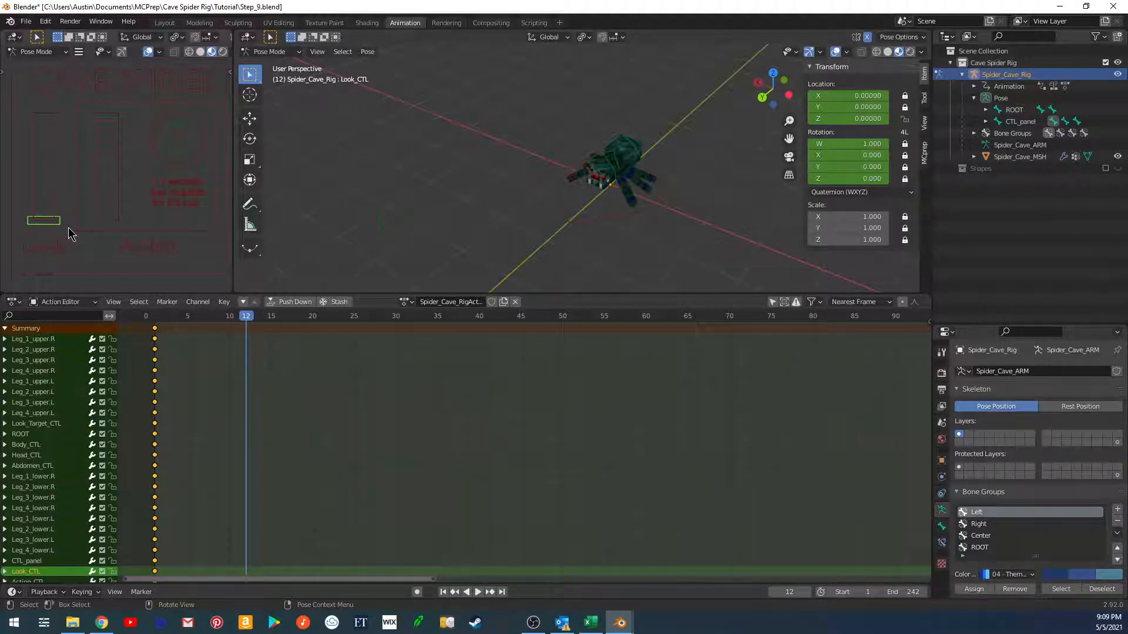
key("i")
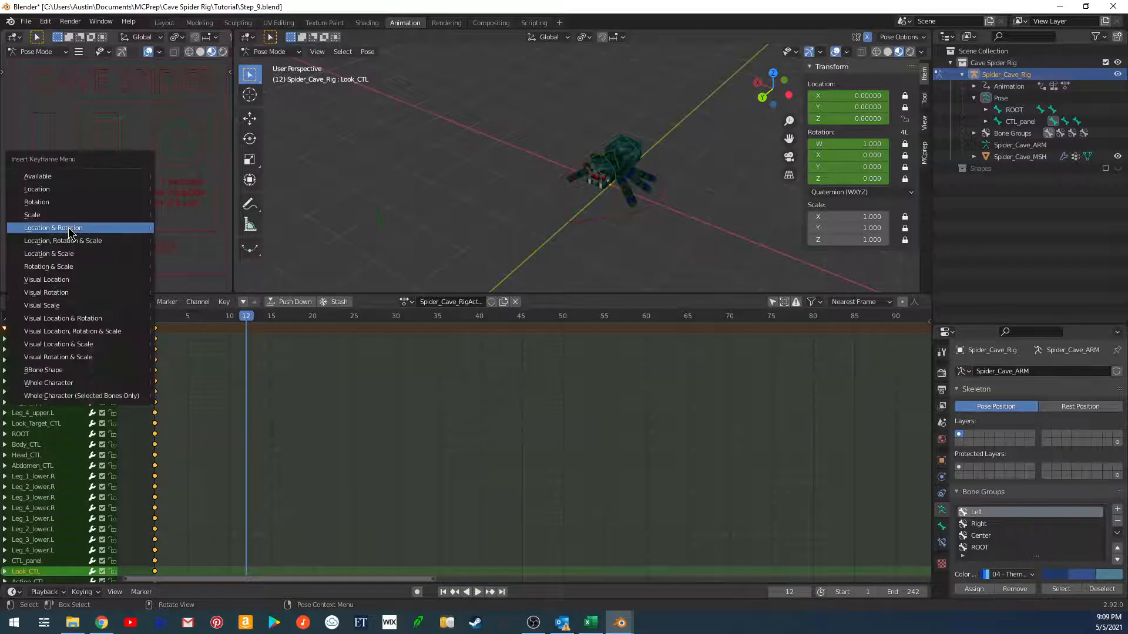
left_click(54, 191)
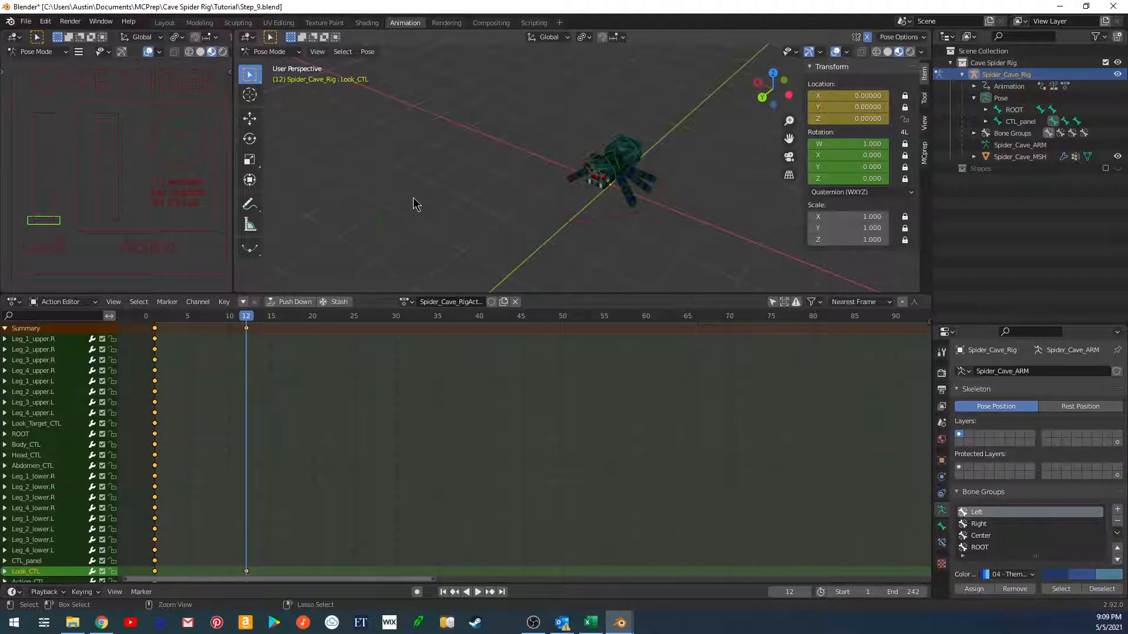
key("alt+i")
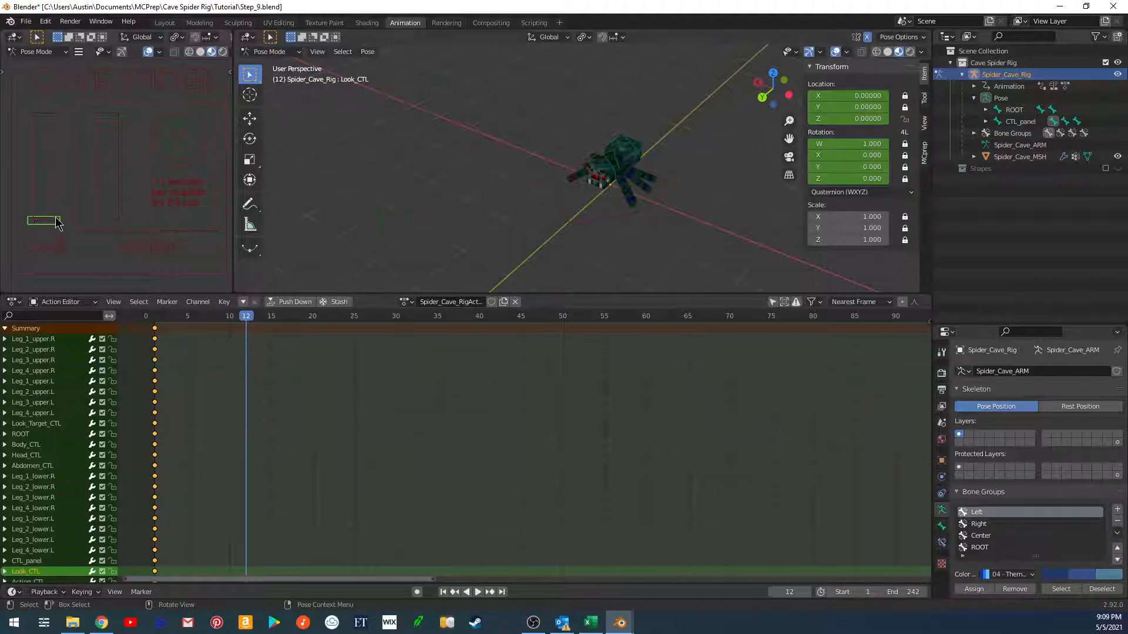
Raise the Look slider fully to Z 1 and insert a location keyframe for it at frame 12.
left_click_drag(57, 223, 57, 116)
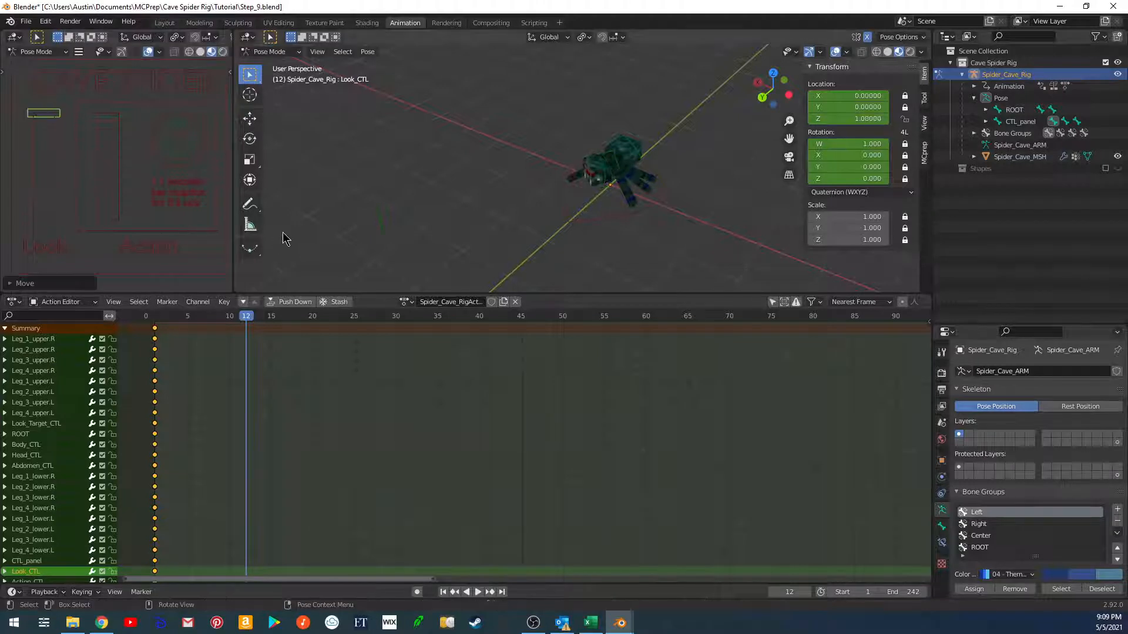
key("i")
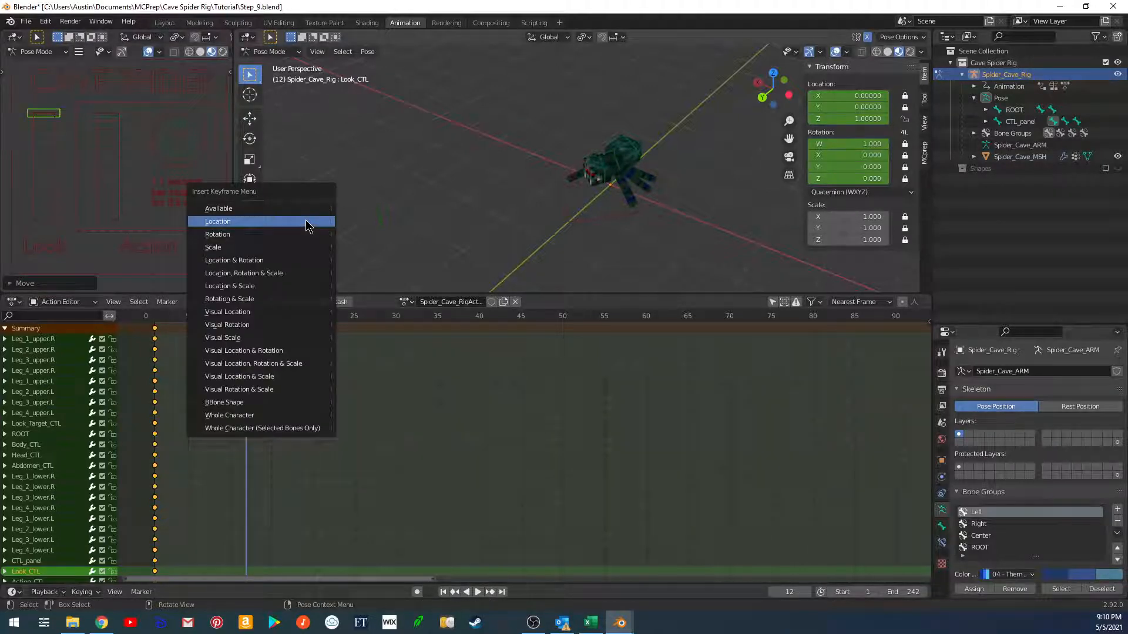
left_click(308, 227)
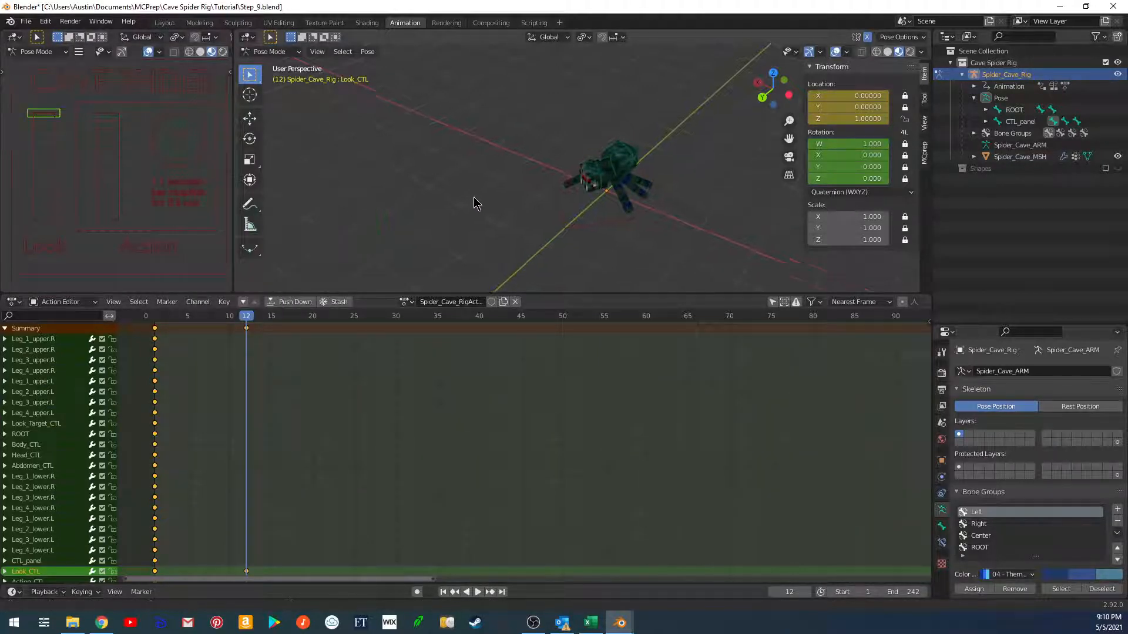
Play the animation and scrub the timeline back to frame 12 to check how the head turns toward the look target.
key("space")
left_click_drag(222, 318, 247, 318)
key("space")
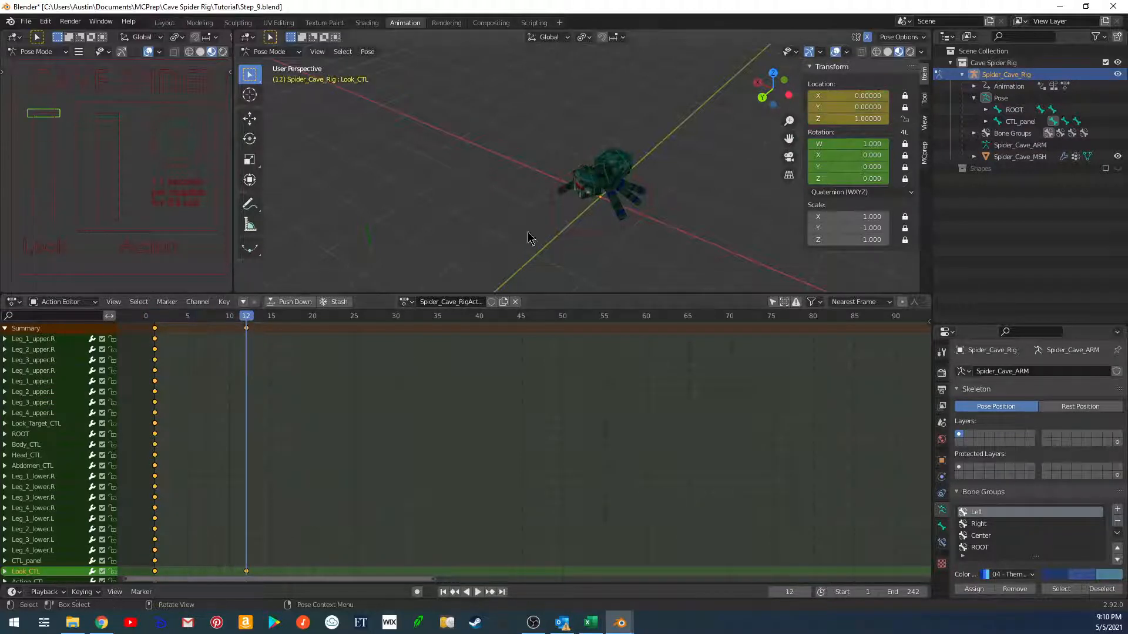
Select the spider's head control and try to rotate it freely at frame 12.
middle_click_drag(529, 238, 590, 125)
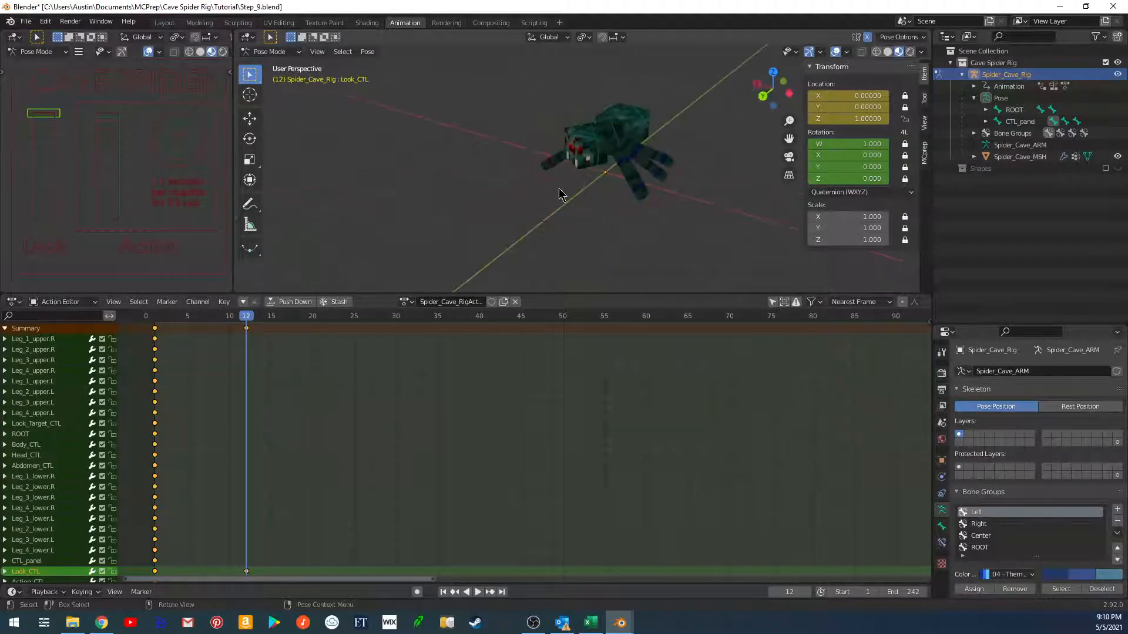
left_click(589, 125)
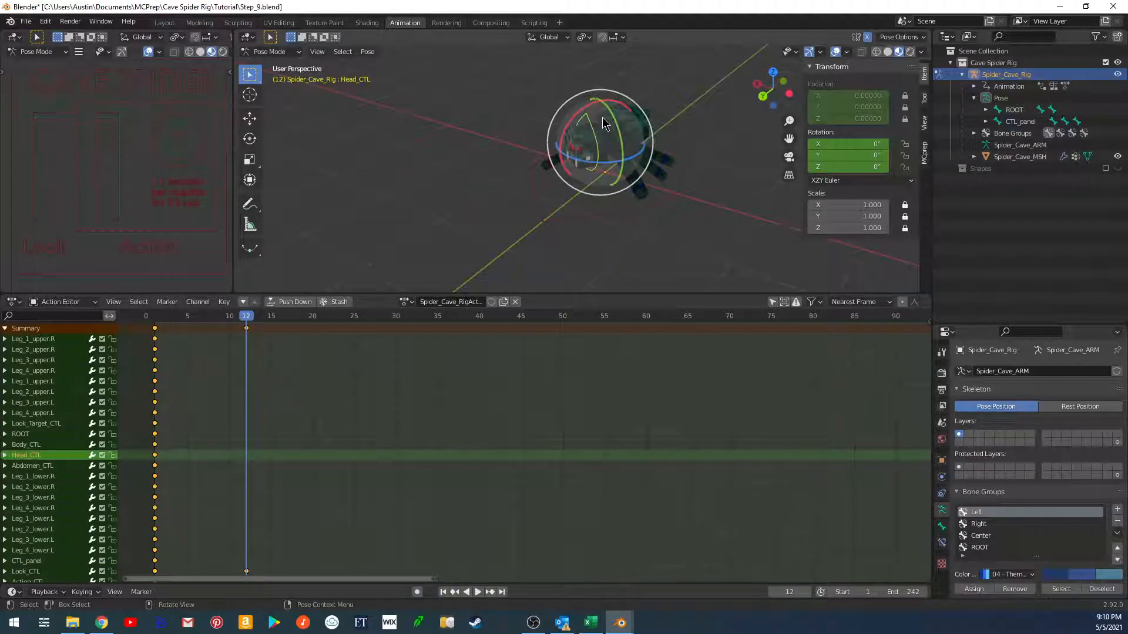
key("r")
key("r")
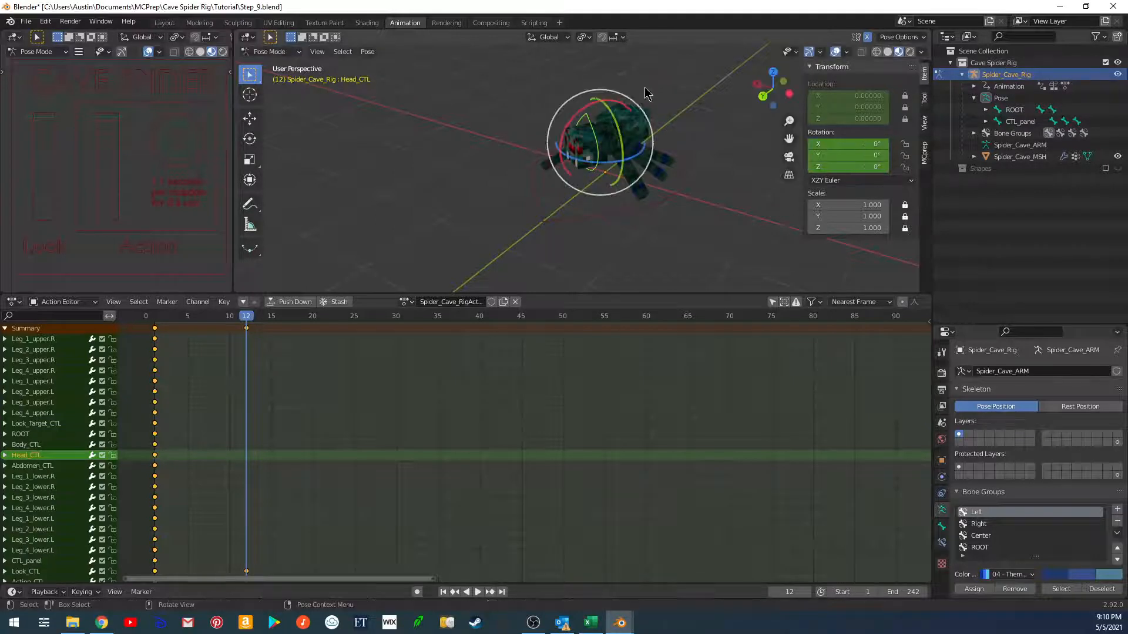
key("r")
key("Escape")
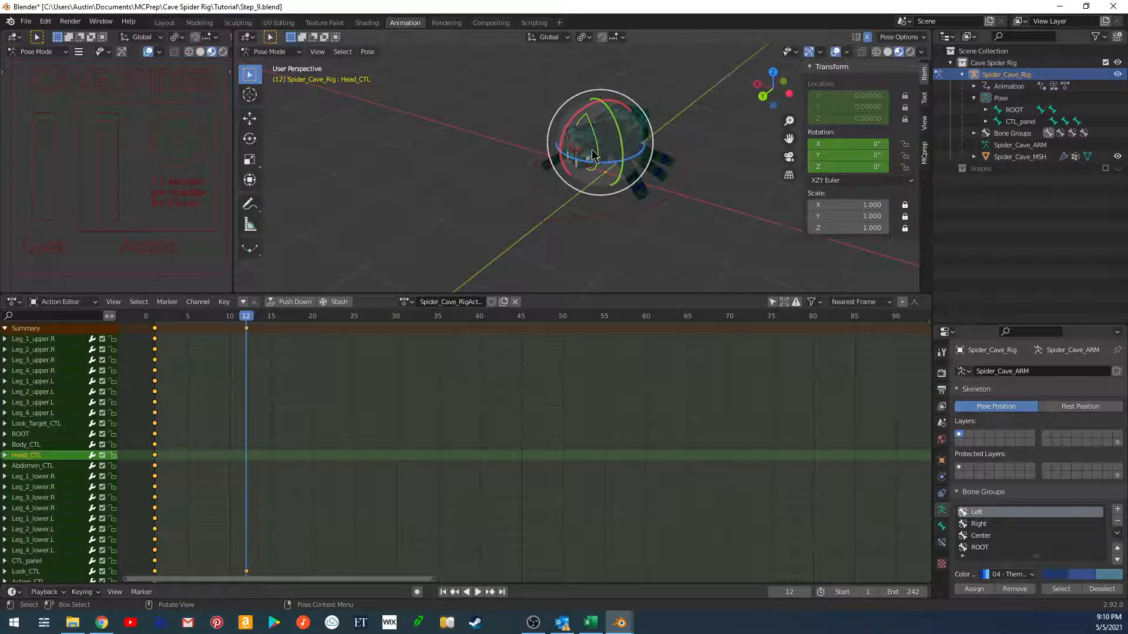
Apply the head control's visual transform to its pose and insert a rotation keyframe for it at frame 12.
mouse_move(548, 188)
middle_mouse_down("shift")
mouse_move(594, 184)
mouse_move(559, 204)
middle_mouse_up("shift")
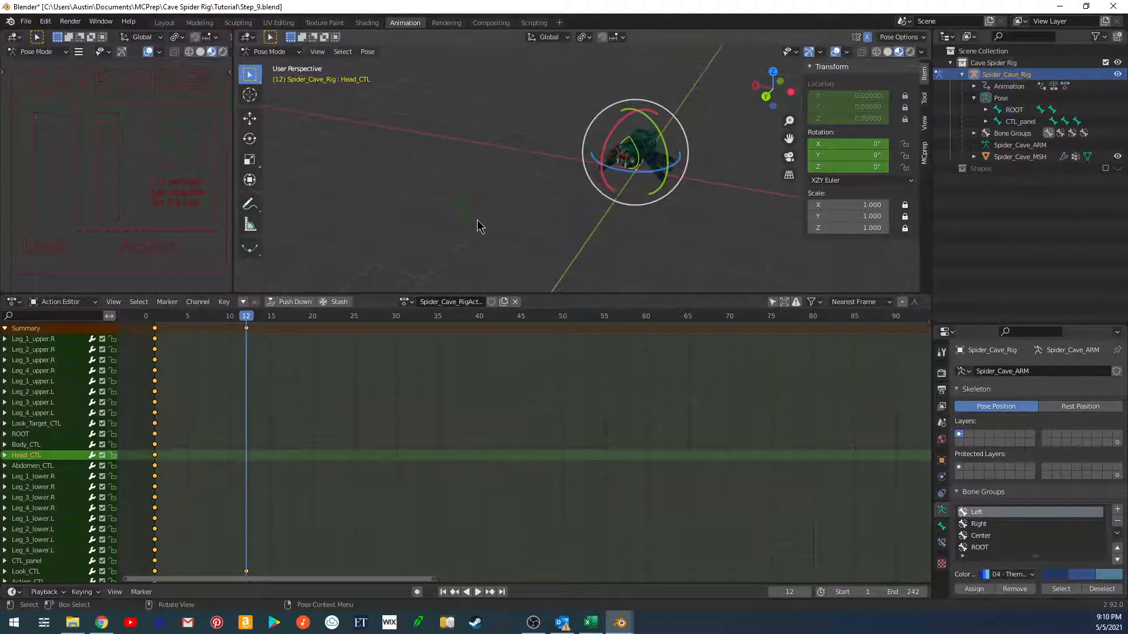
middle_click_drag(529, 222, 492, 229, "shift")
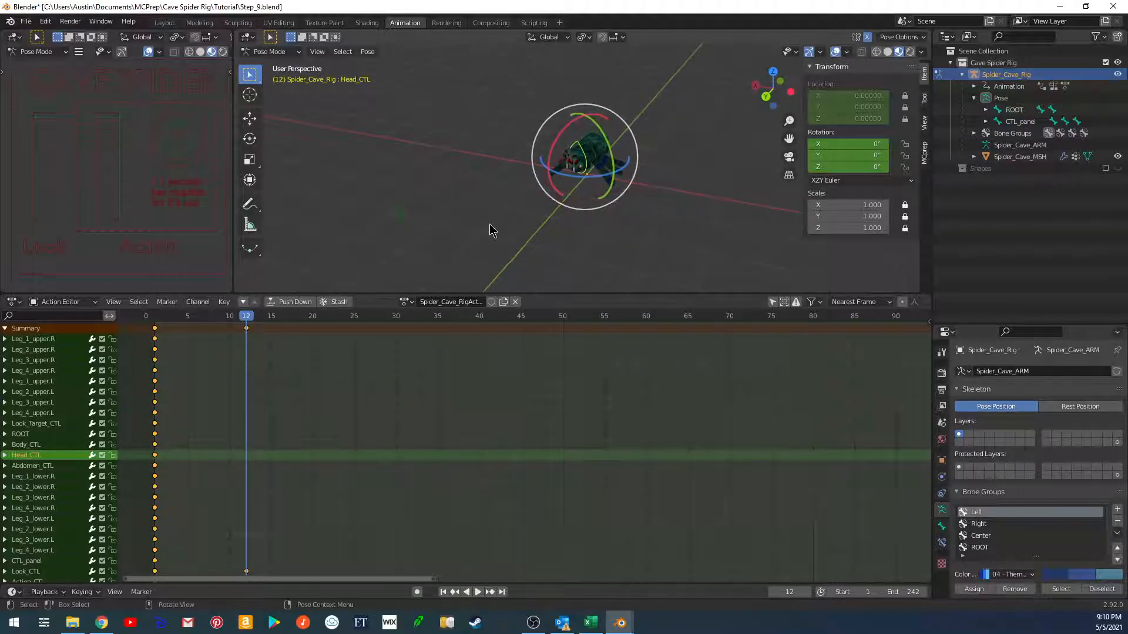
left_click(367, 52)
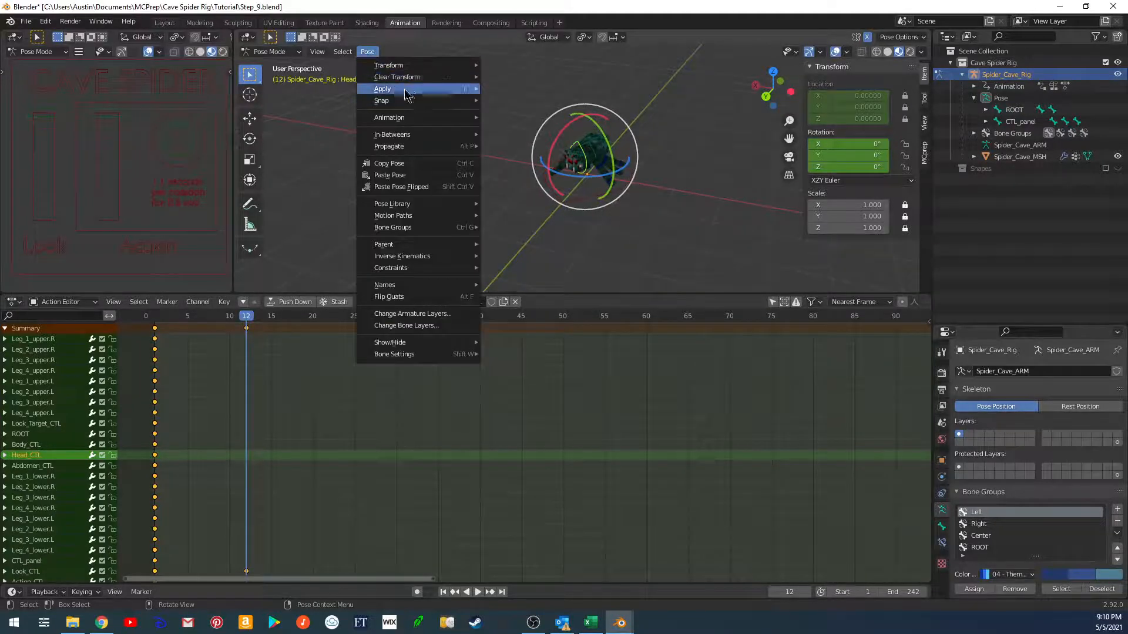
mouse_move(428, 90)
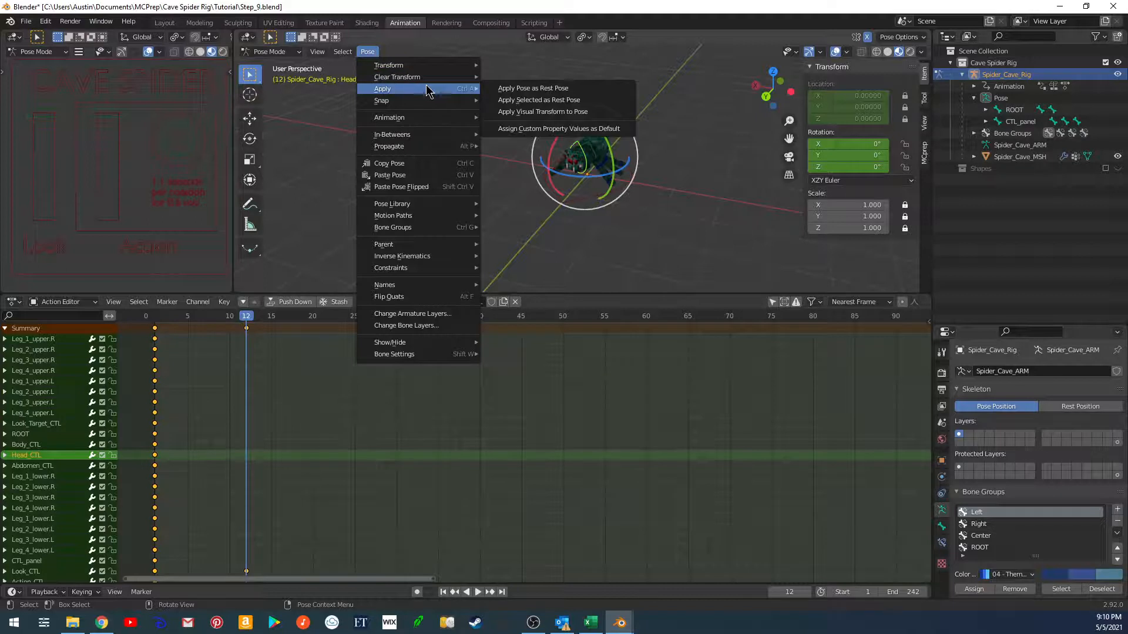
left_click(531, 111)
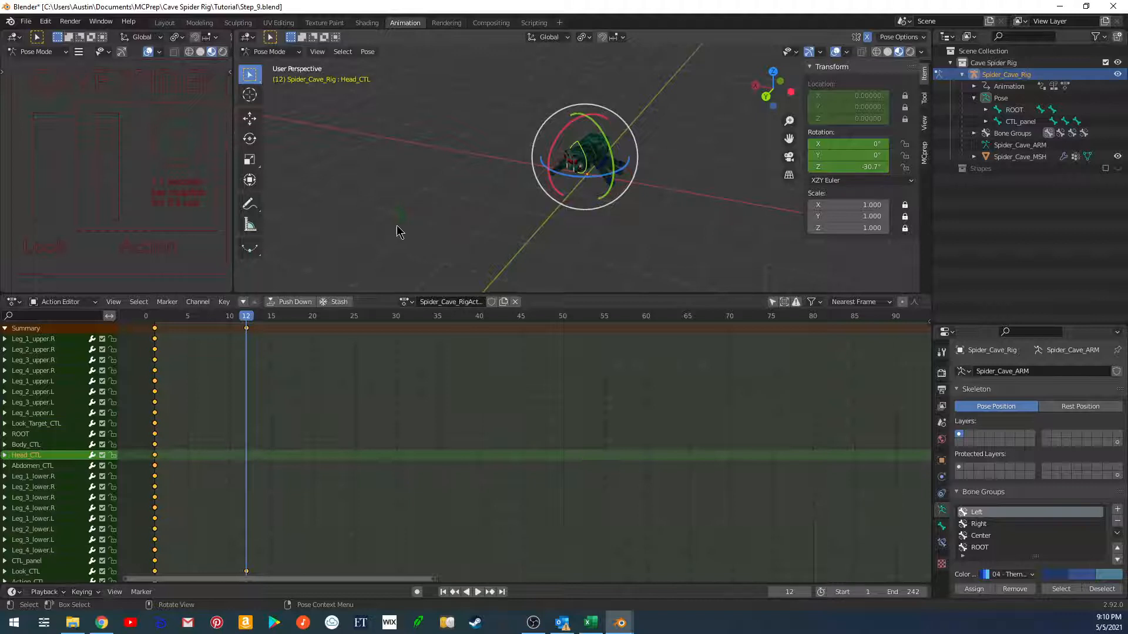
middle_click_drag(418, 223, 434, 201)
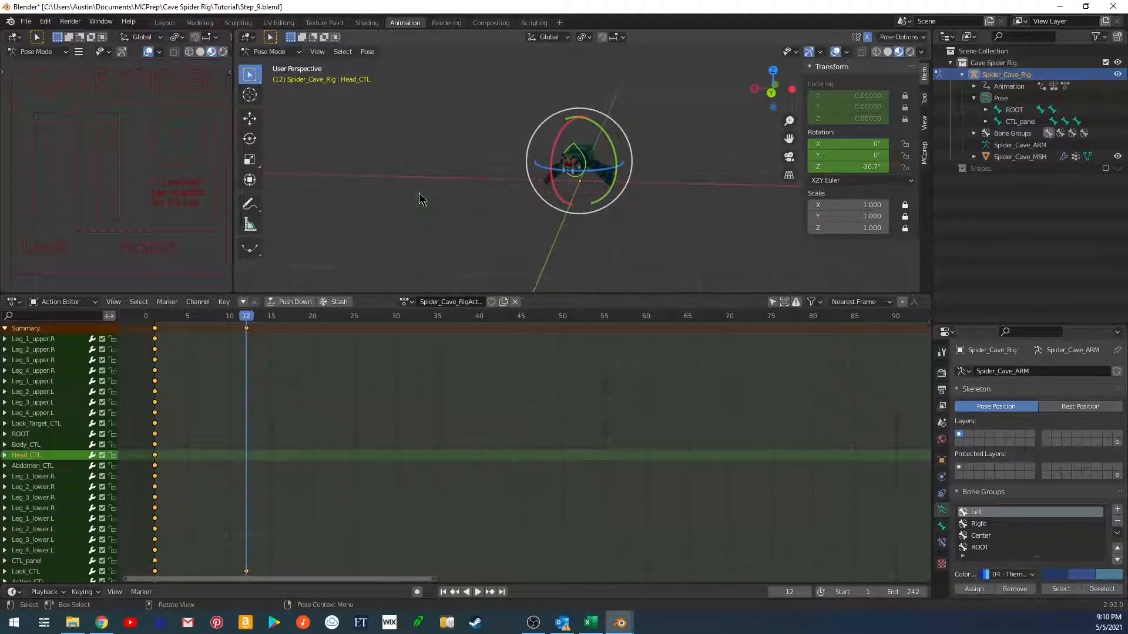
key("i")
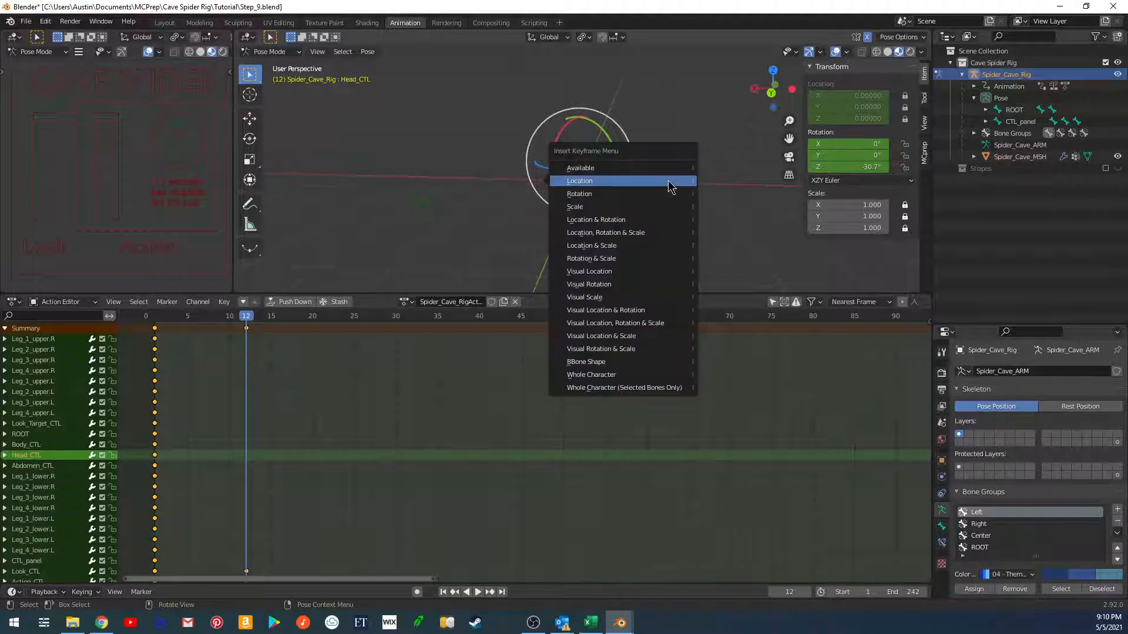
left_click(574, 195)
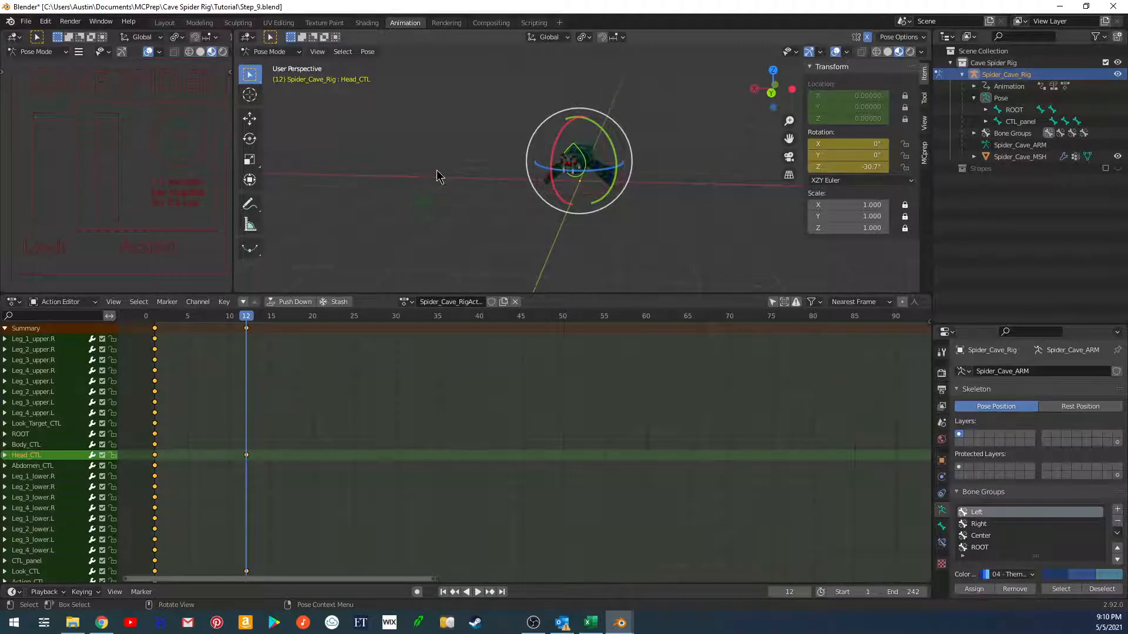
At frame 13, lower the Look slider fully to Z 0 and insert a location keyframe for it.
key("Right")
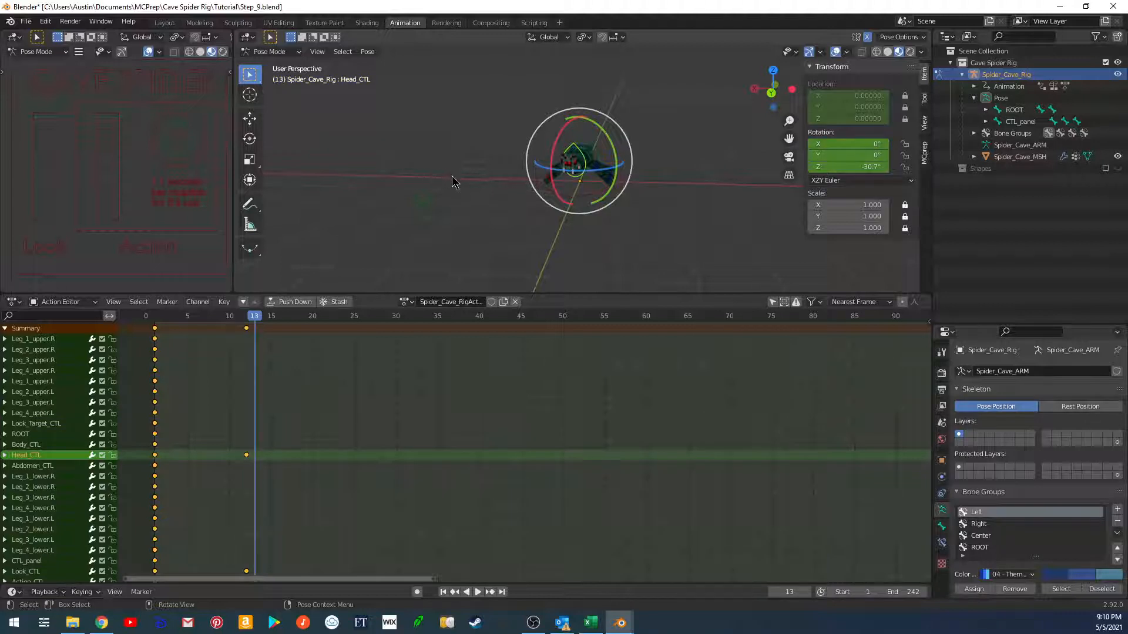
left_click(47, 116)
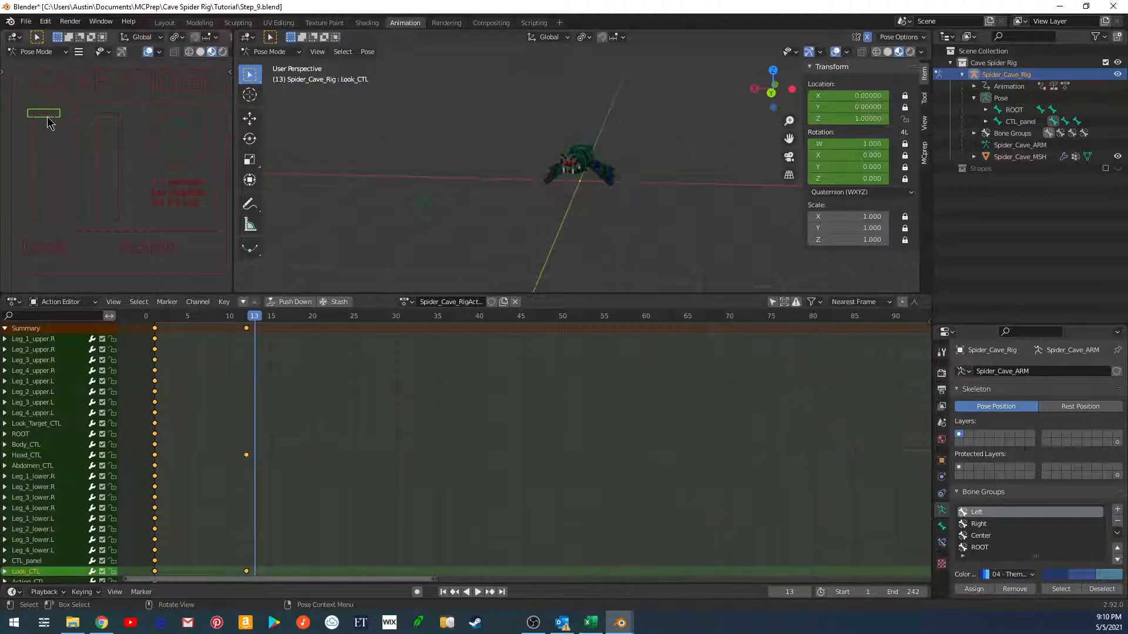
left_click_drag(48, 121, 47, 231)
key("i")
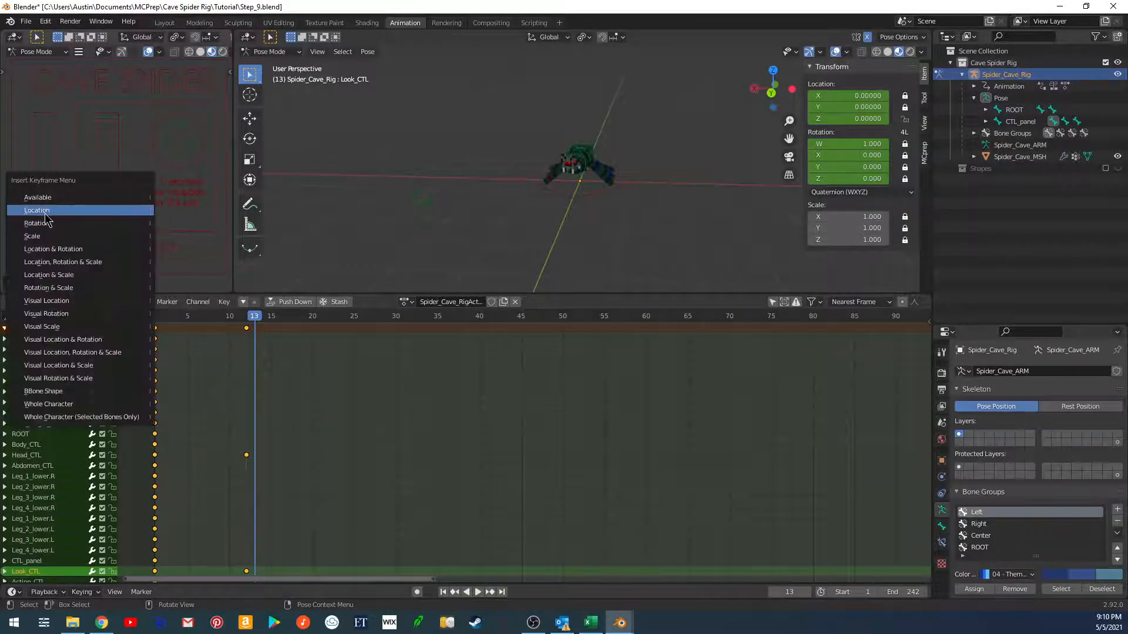
left_click(46, 217)
Step back and forth between frames 12 and 15 to examine the head's pose as the Look slider switches off.
key("Left")
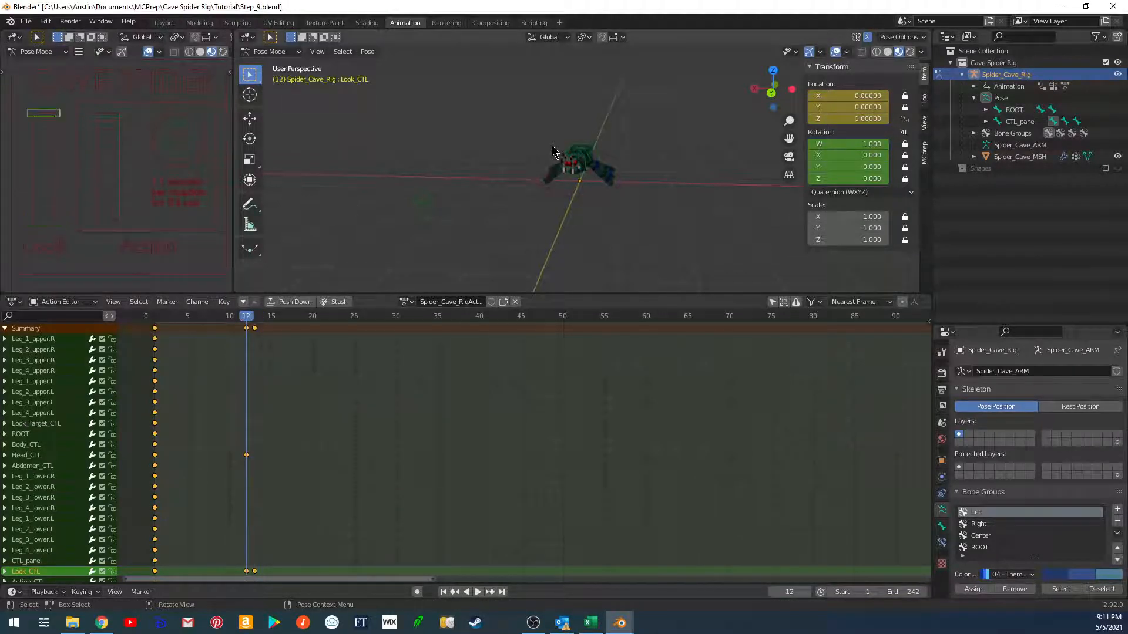
key("Right")
key("Left")
key("Right")
key("Right")
key("Right")
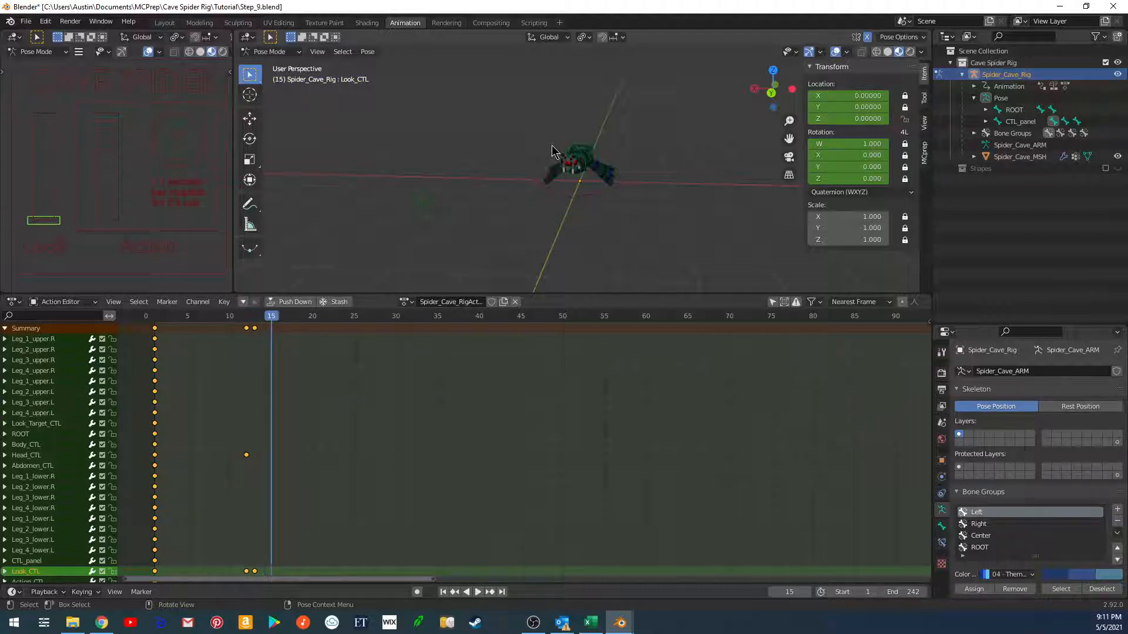
key("Left")
key("Left")
key("Left")
key("Right")
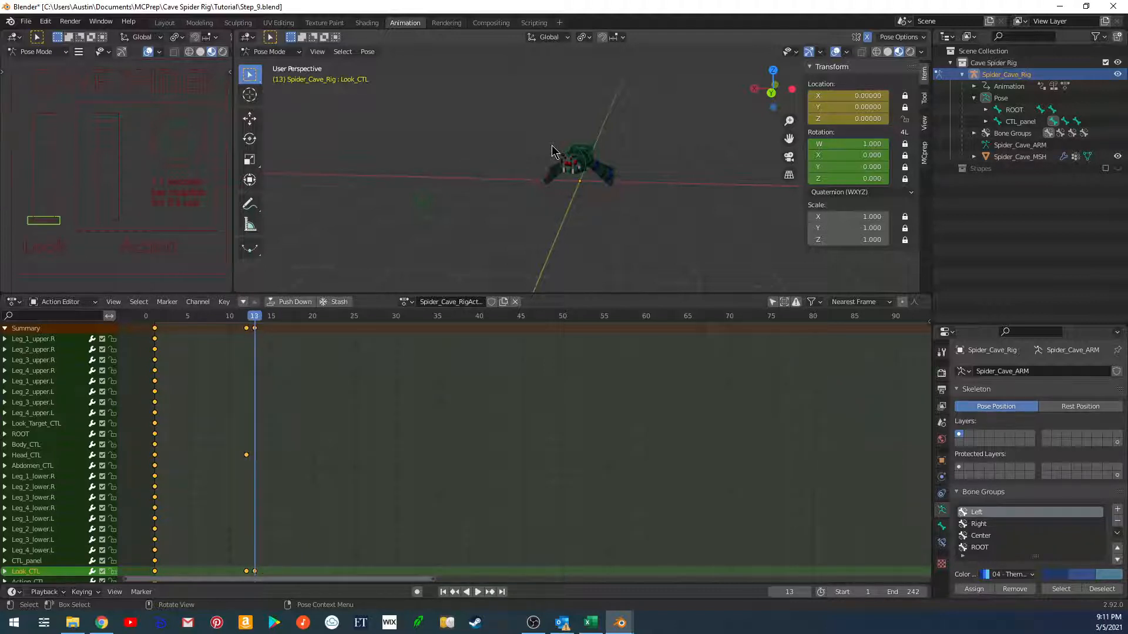
At frame 16, tilt the head control to about X 10.3°, Y 20.5°, Z -29.1° and insert a rotation keyframe.
key("Right")
key("Right")
key("Right")
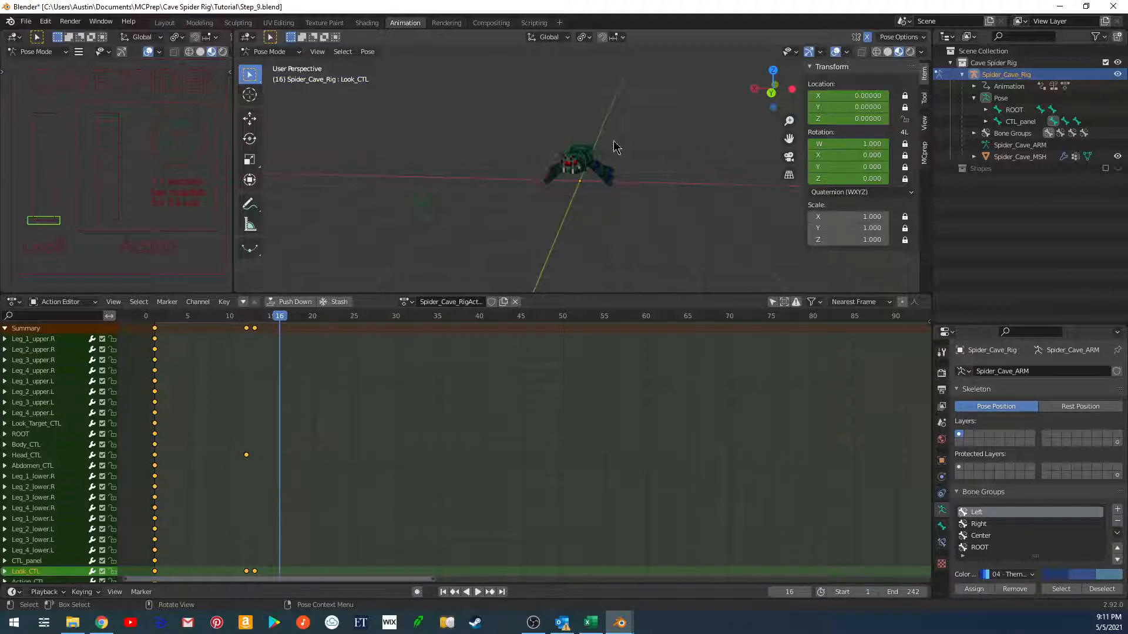
scroll(614, 144, "up", 3)
left_click(575, 124)
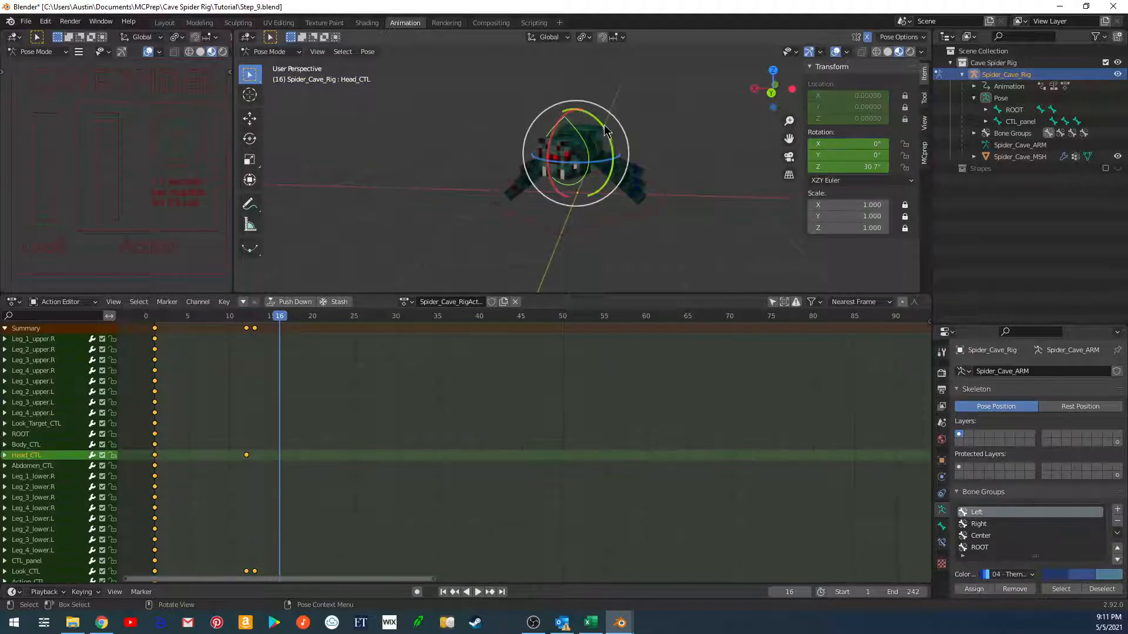
left_click_drag(611, 140, 592, 113)
key("i")
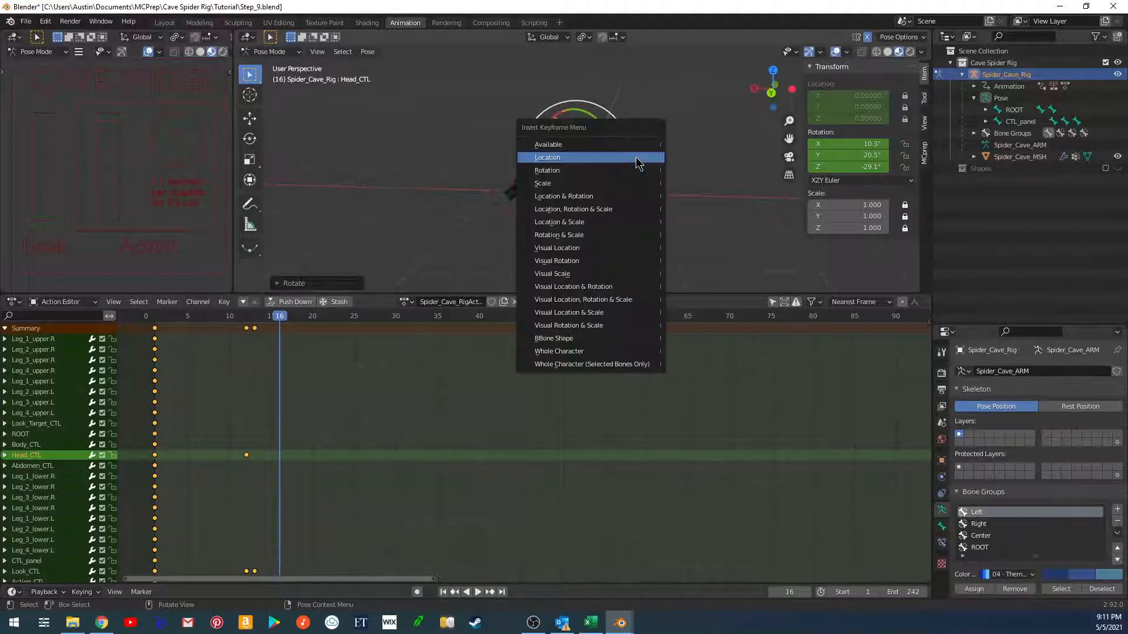
left_click(637, 170)
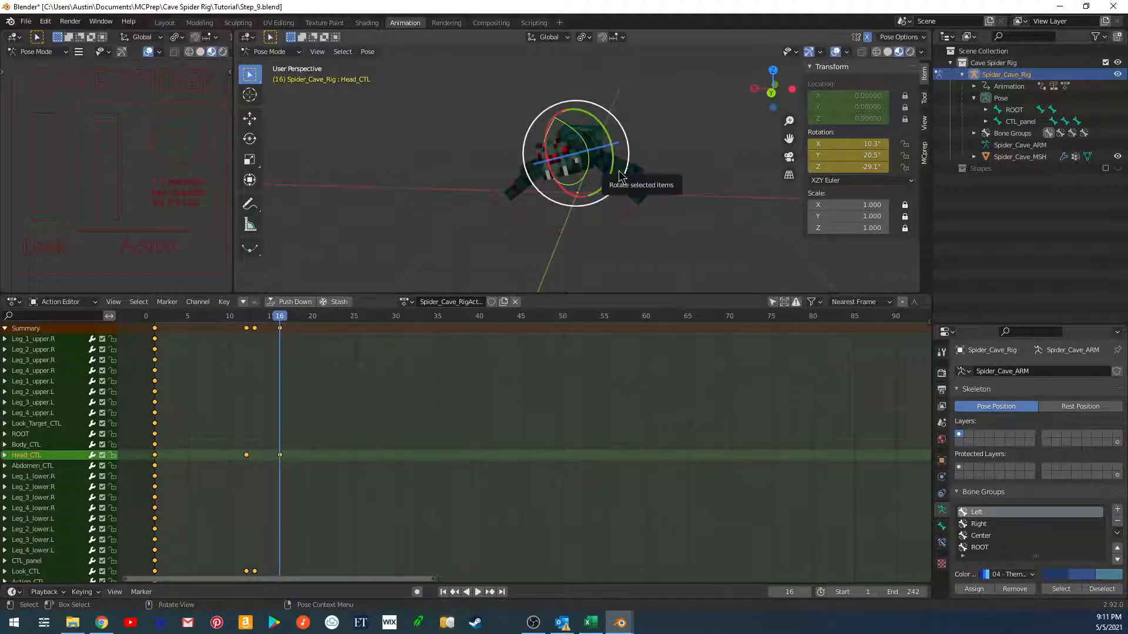
Play the animation from frame 1, stop it at frame 27 and examine the head's tilt.
key("shift+Left")
key("space")
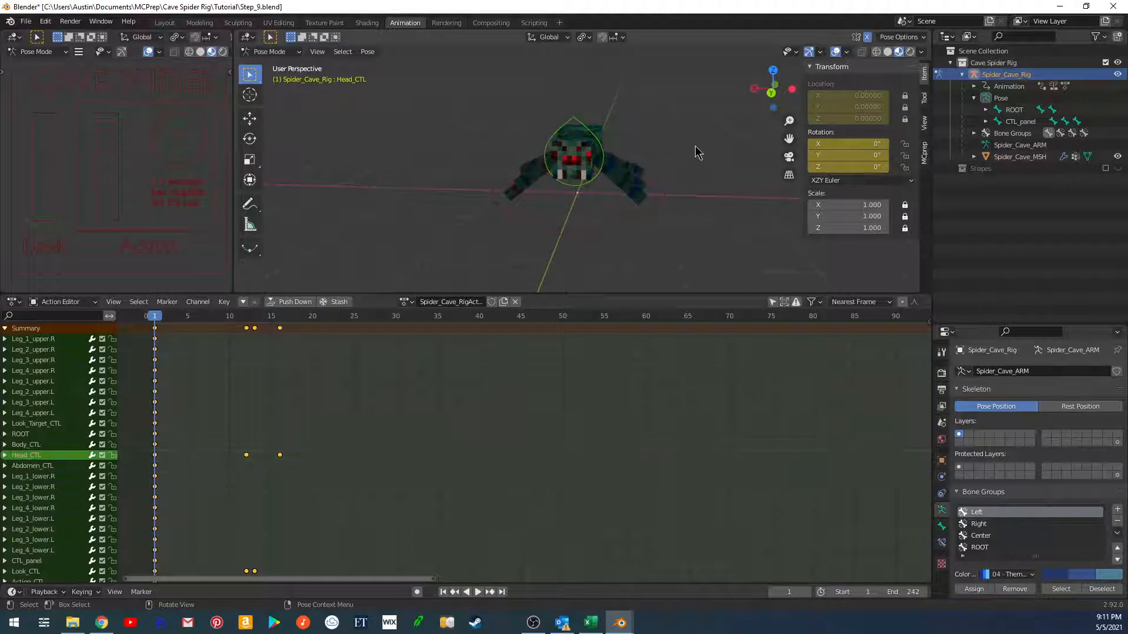
key("space")
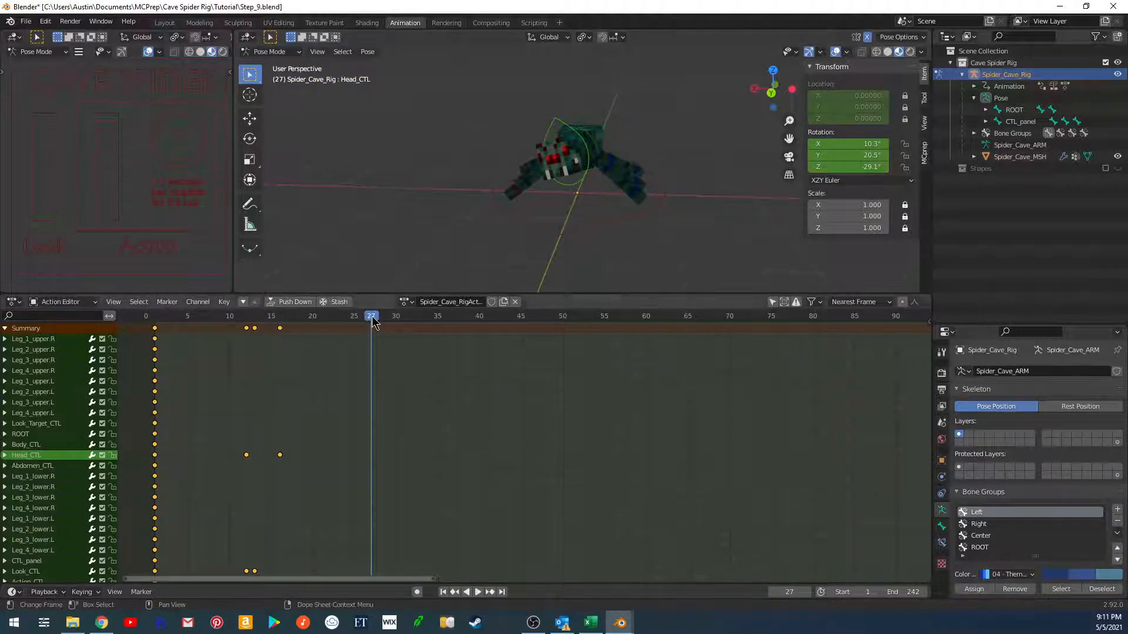
scroll(487, 213, "down", 2)
left_click_drag(492, 212, 517, 213, "shift")
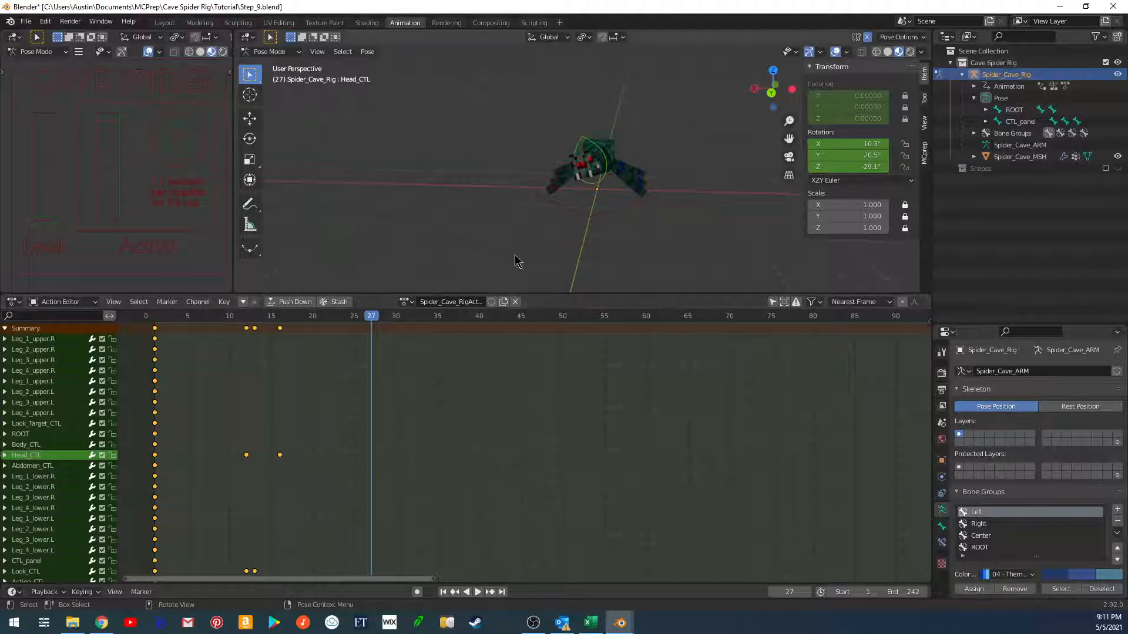
left_click(605, 182)
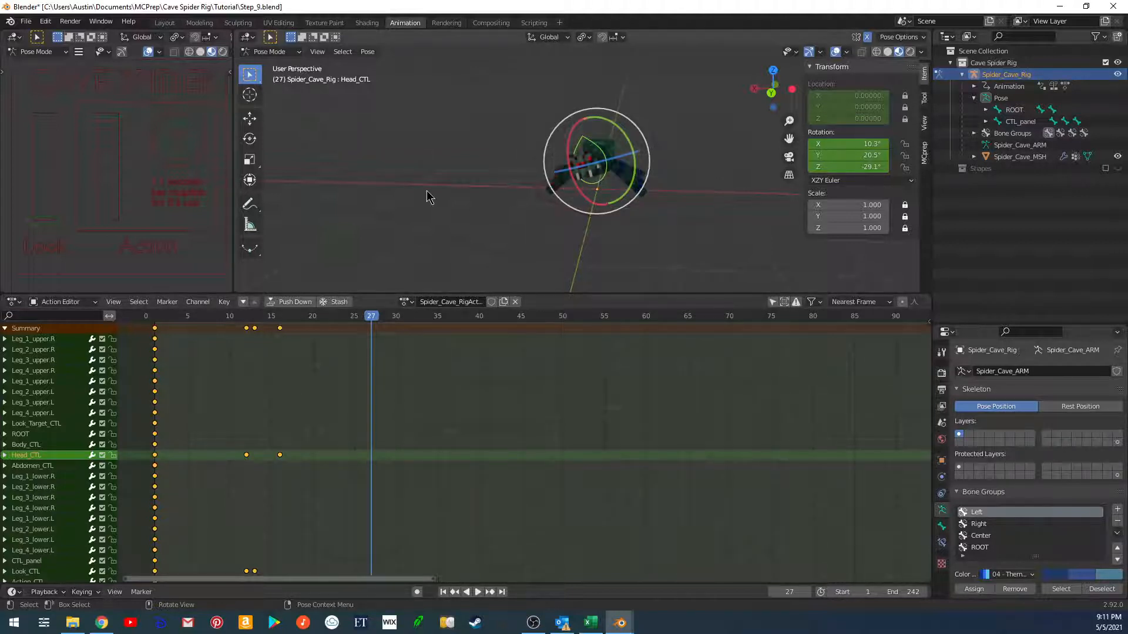
Move to frame 25 and insert a location keyframe for the lowered Look slider there.
key("space")
left_click(285, 322)
left_click_drag(284, 321, 353, 323)
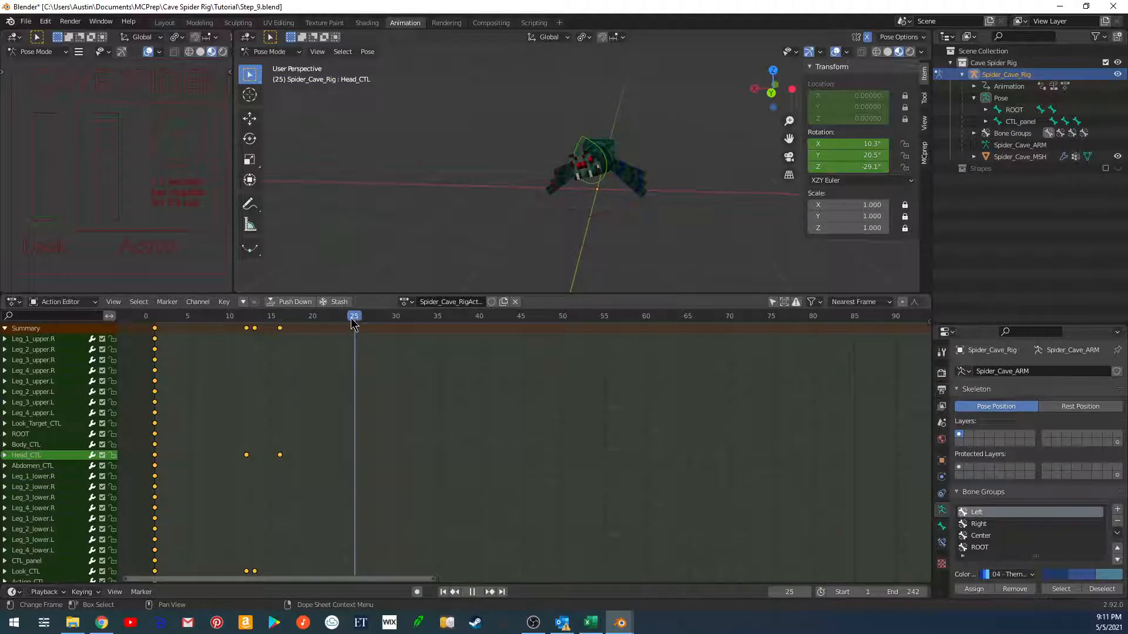
left_click(58, 226)
key("i")
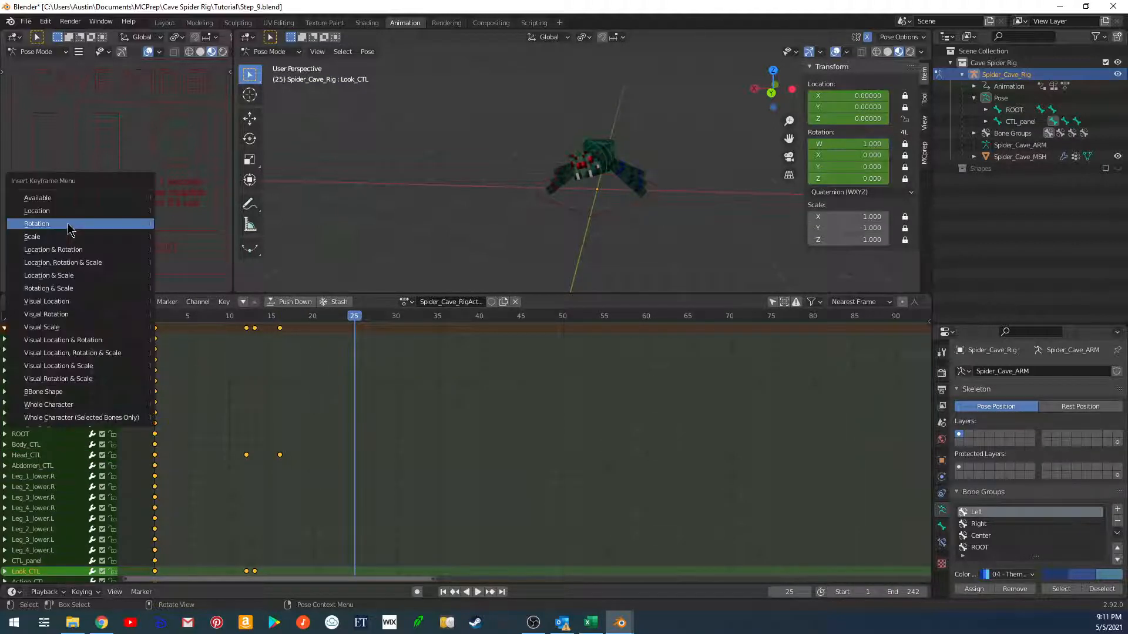
left_click(69, 225)
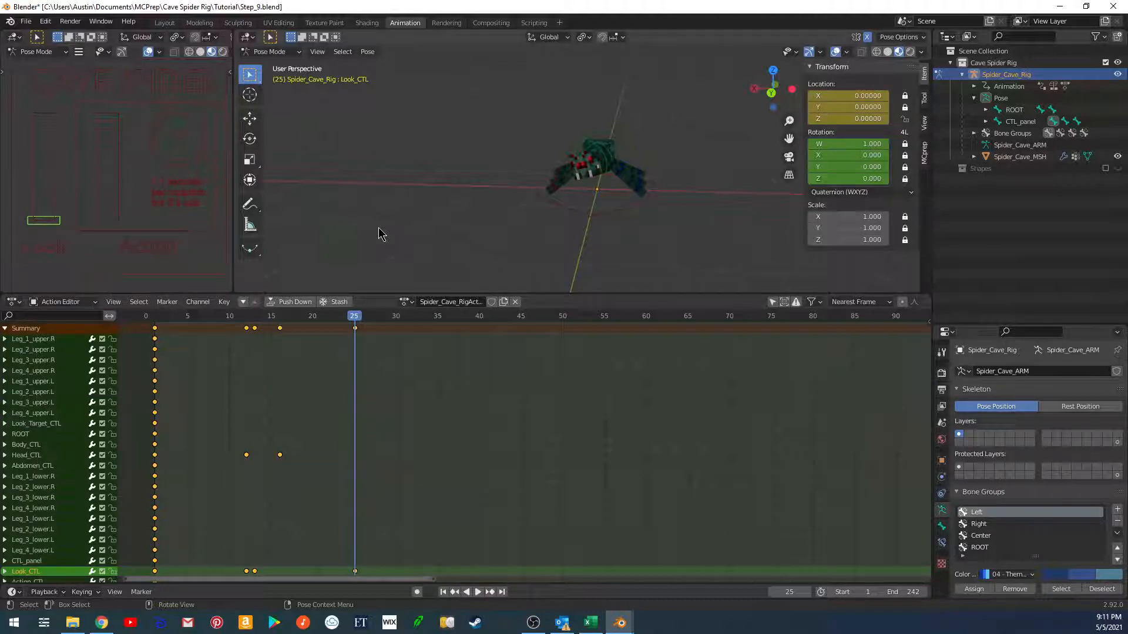
At frame 30, raise the Look slider to Z 1.0 and insert a location keyframe for it.
key("Right")
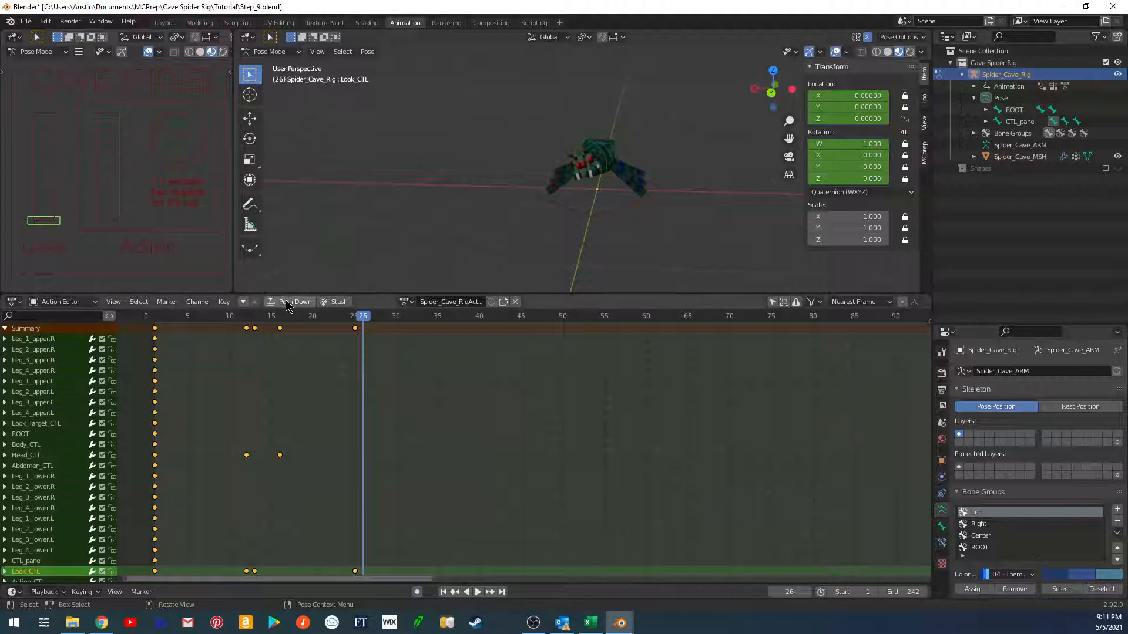
key("Right")
key("Right")
key("Right")
key("Right")
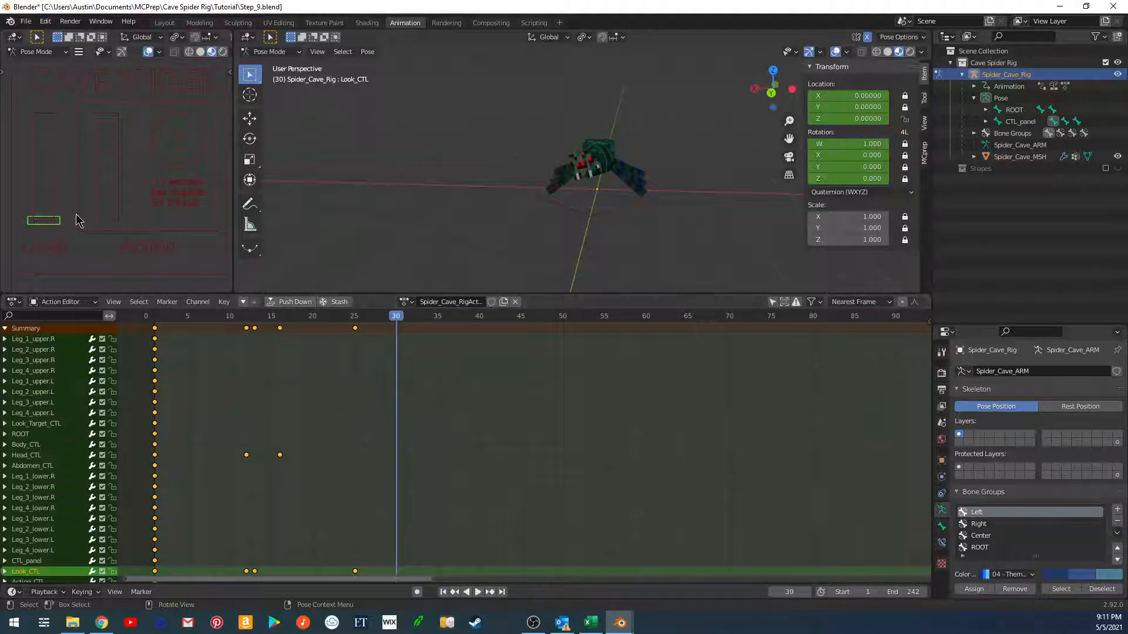
key("g")
left_click(60, 104)
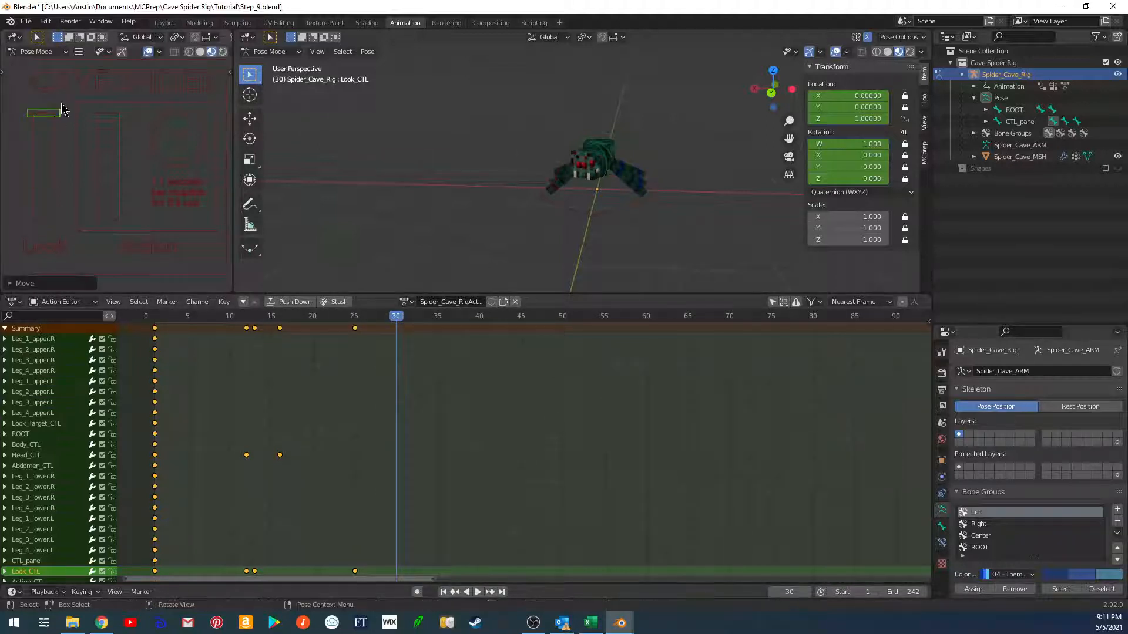
key("i")
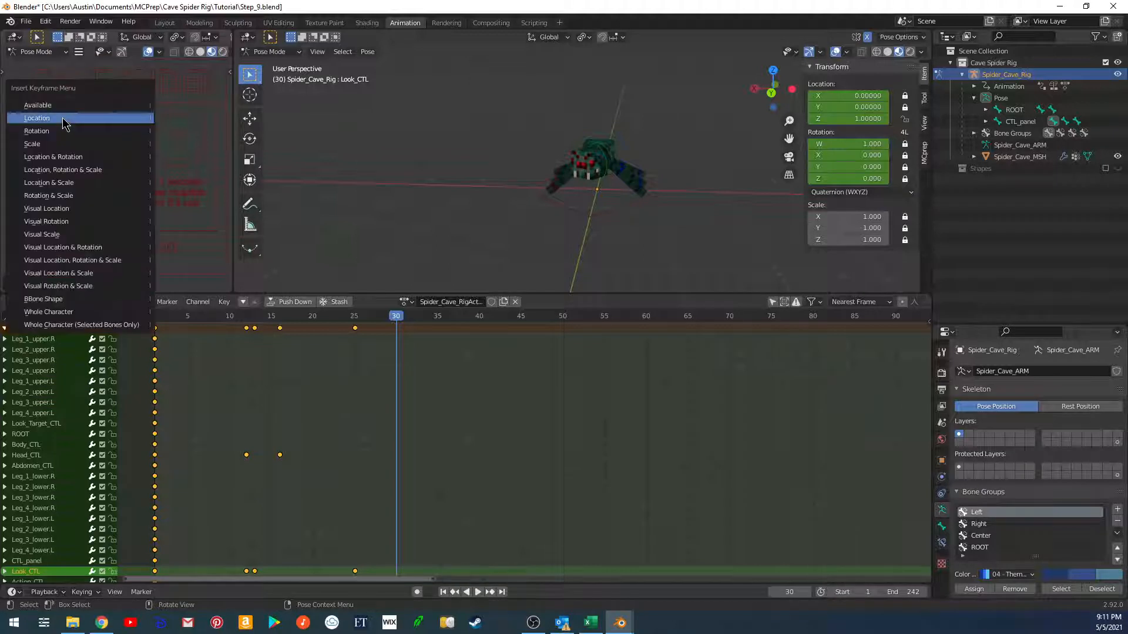
left_click(63, 119)
At frame 31, try rotating the look target control about its local Y axis, and try rotating the body control freely.
mouse_move(396, 318)
left_mouse_down()
mouse_move(348, 309)
mouse_move(404, 315)
left_mouse_up()
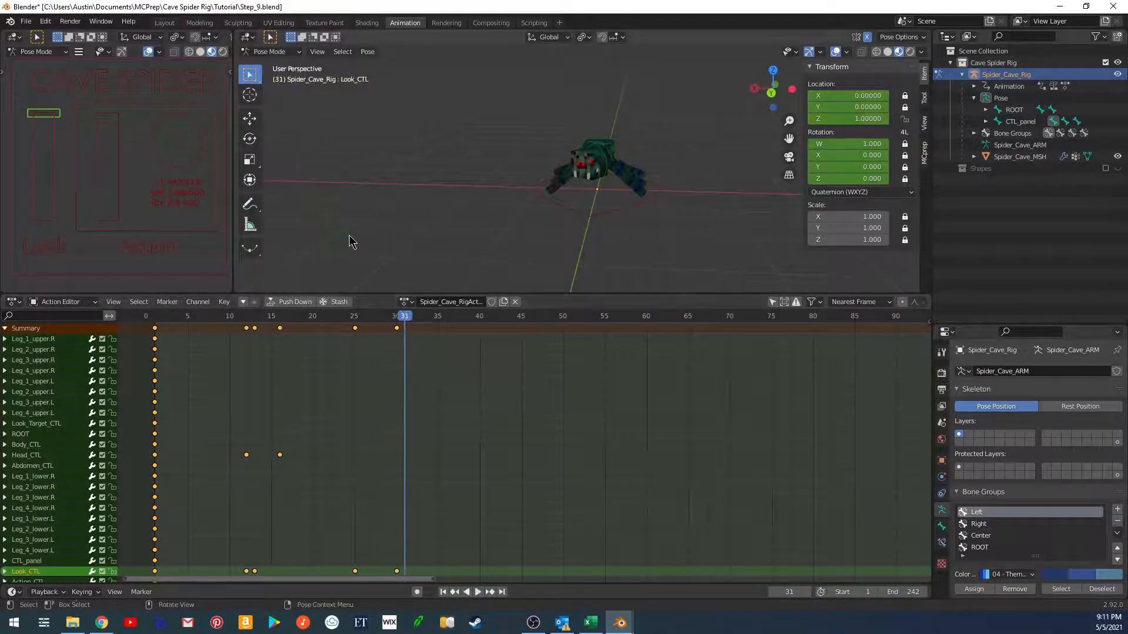
left_click(351, 226)
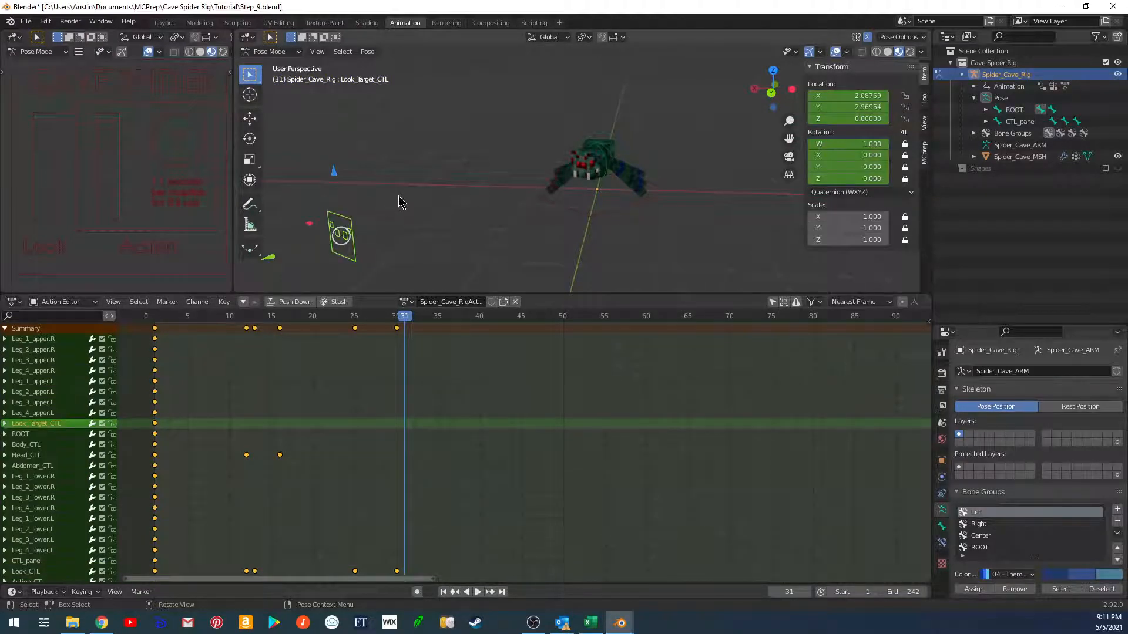
key("r")
key("y")
key("y")
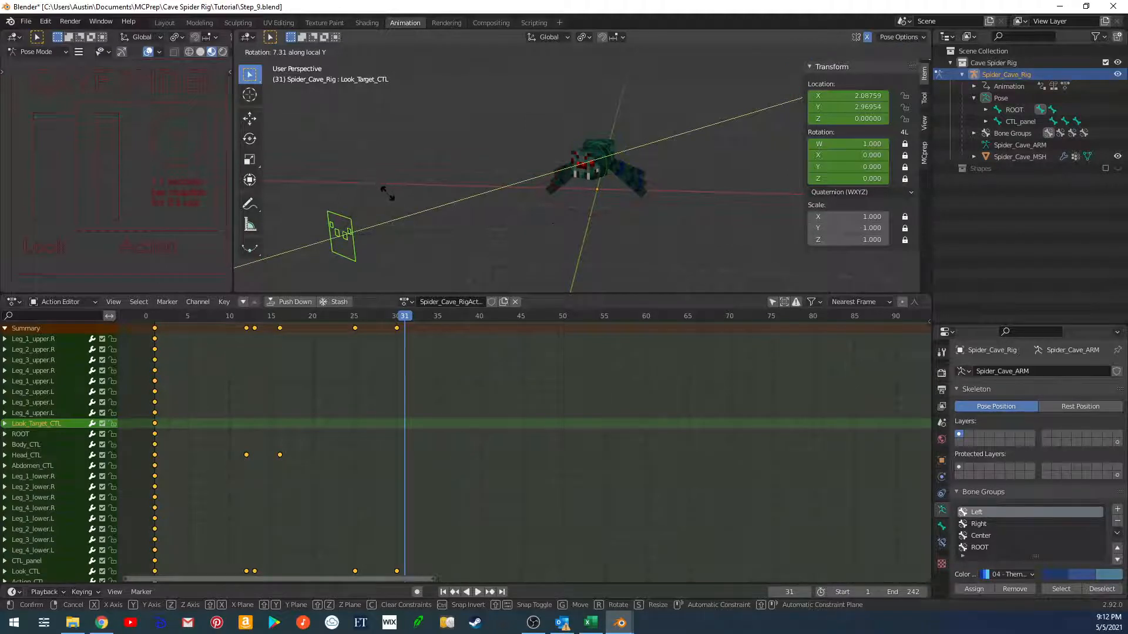
key("Escape")
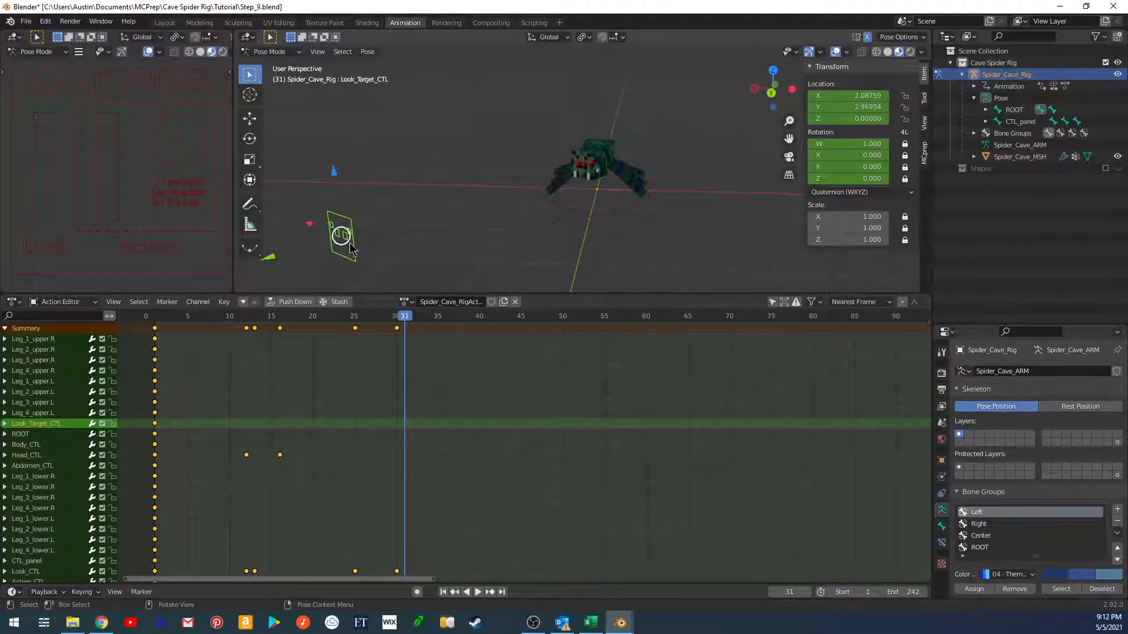
left_click(611, 159)
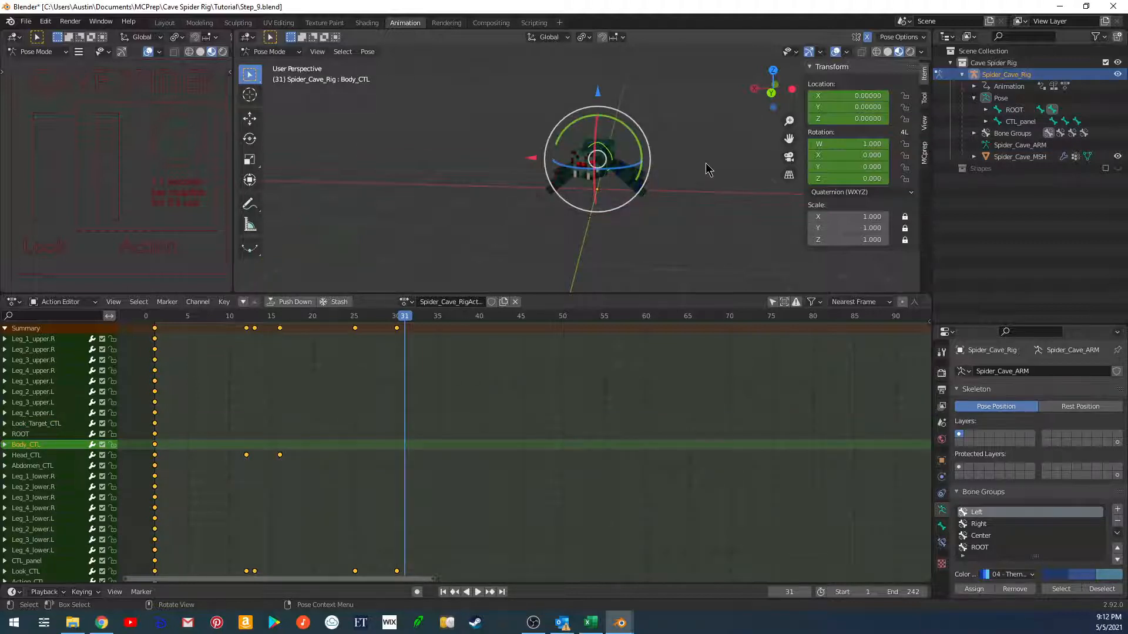
key("r")
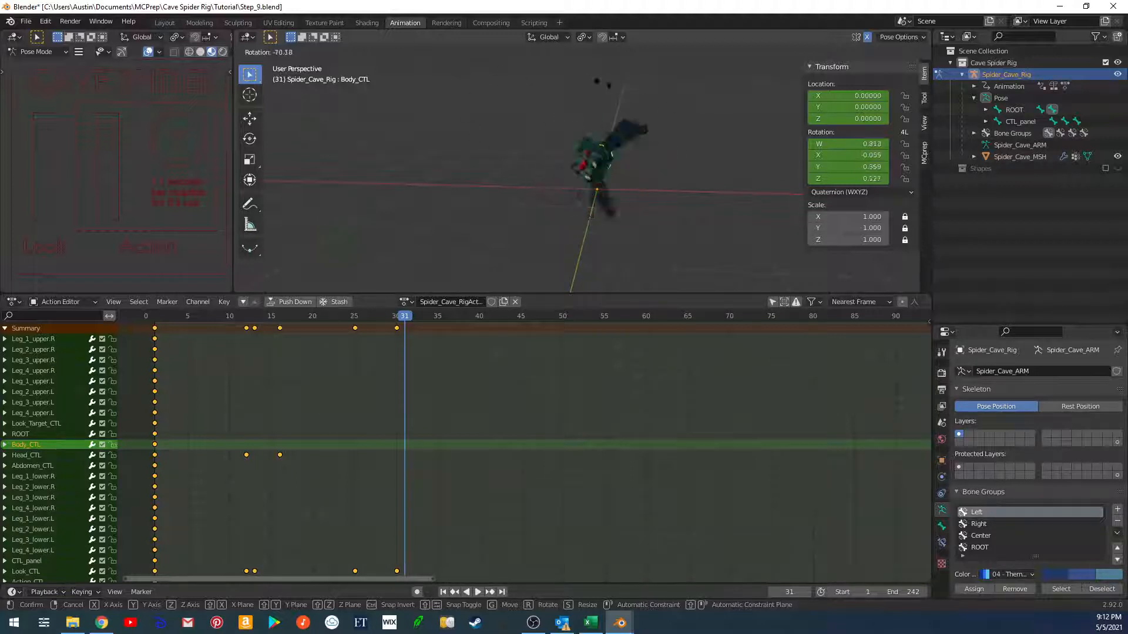
right_click(639, 188)
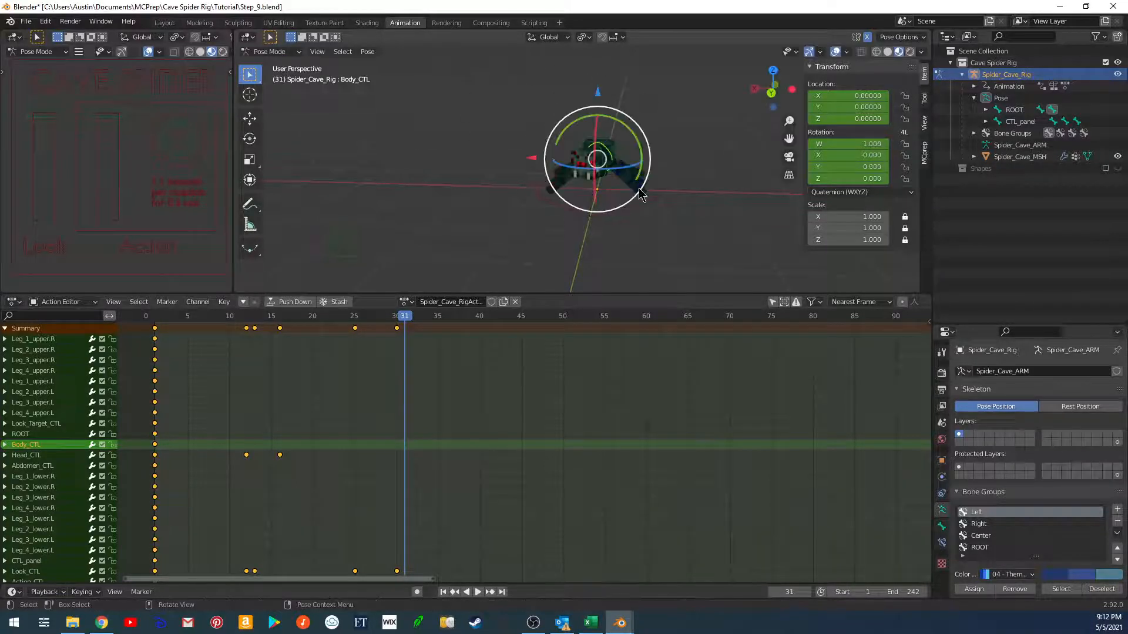
left_click(507, 223)
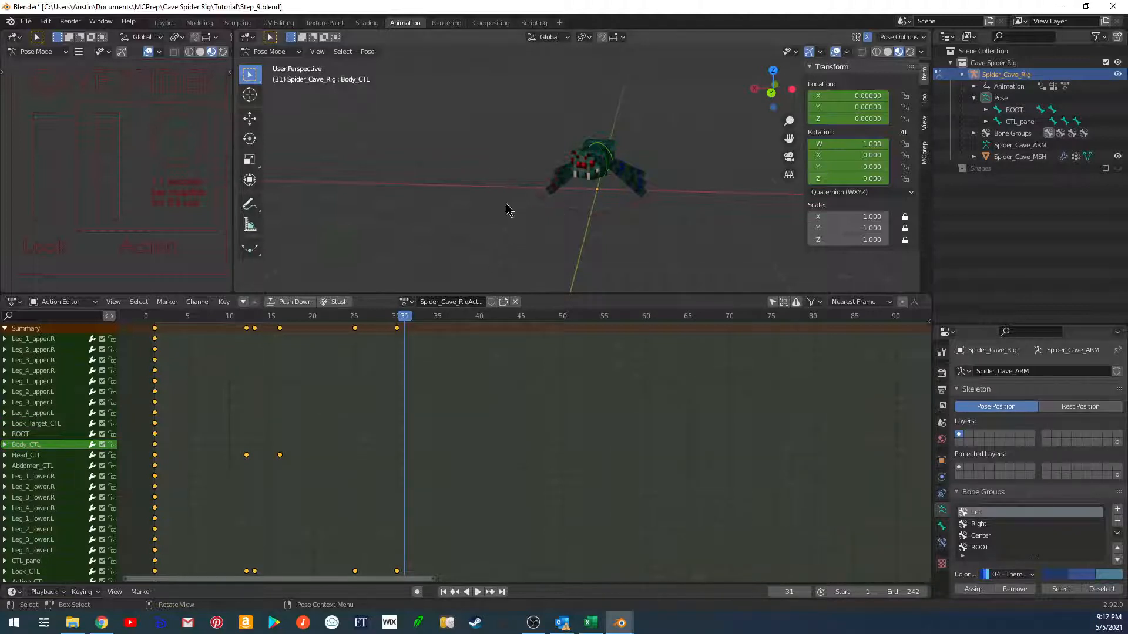
Select the look target control, play briefly and return to frame 30 to examine how the head faces the target.
left_click(344, 225)
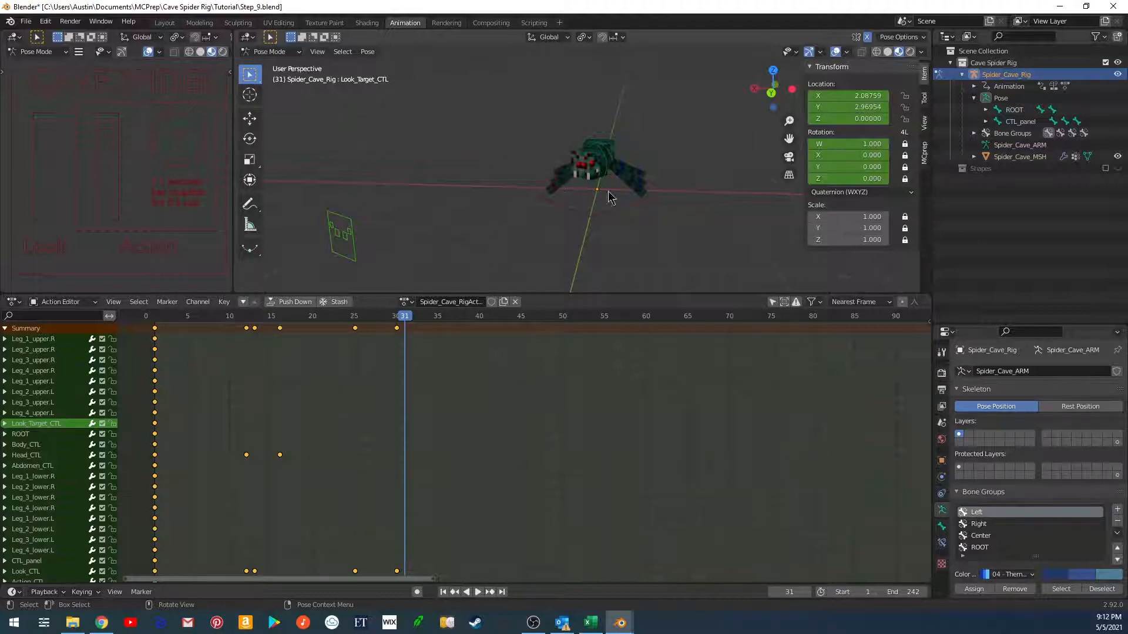
key("space")
left_click(398, 317)
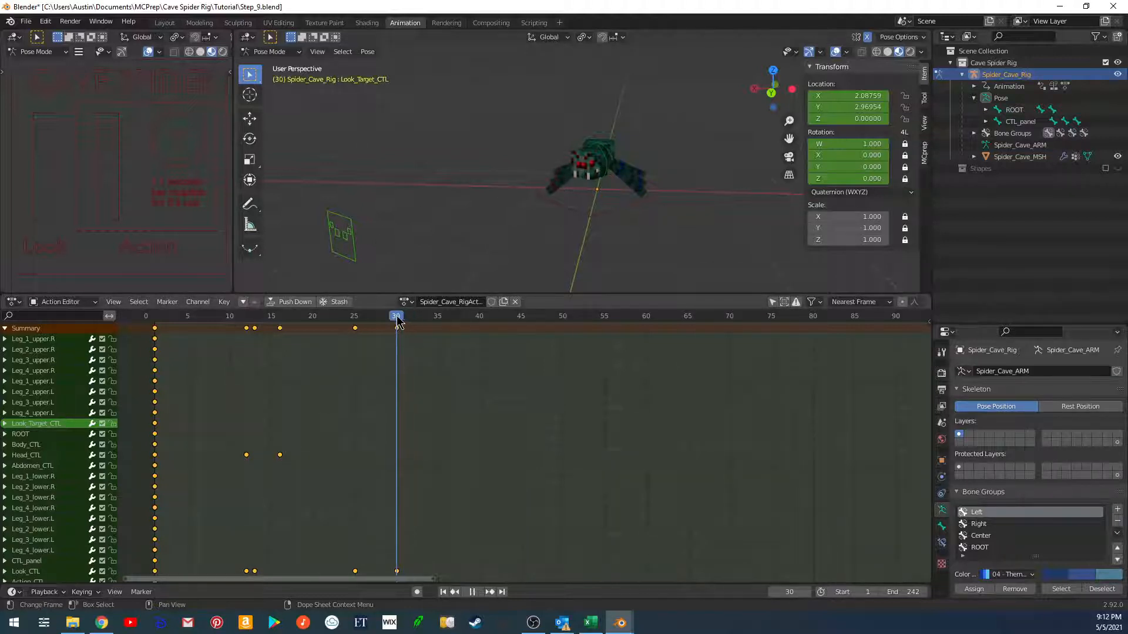
mouse_move(397, 321)
left_mouse_down()
mouse_move(423, 320)
mouse_move(355, 320)
mouse_move(397, 327)
left_mouse_up()
key("space")
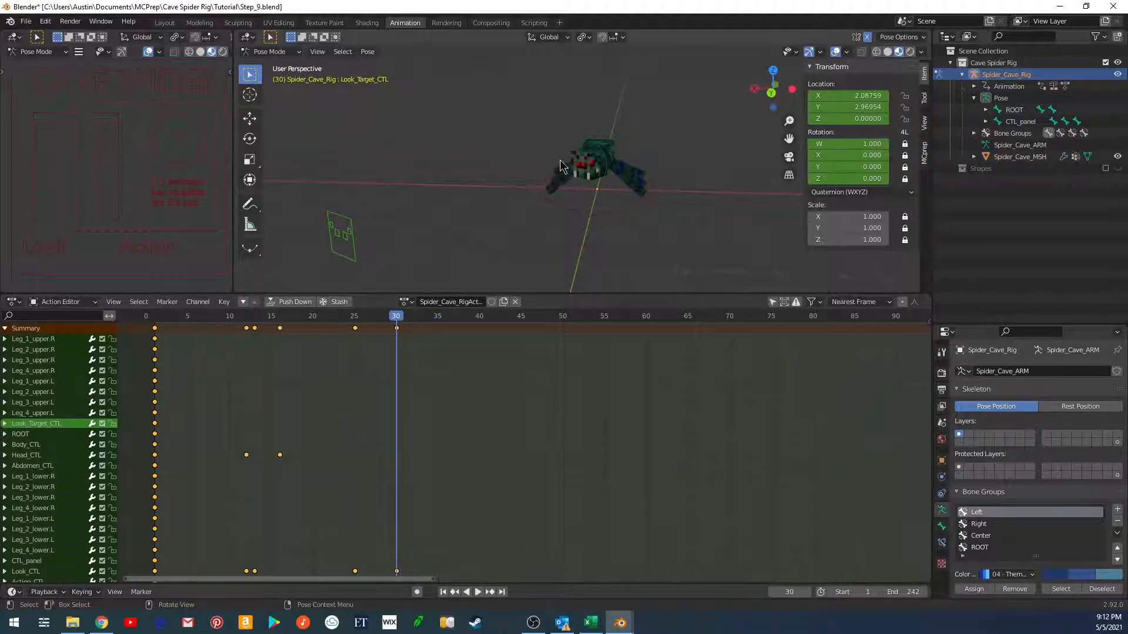
At frame 31, apply the head control's visual transform to its pose and insert a rotation keyframe.
left_click(405, 330)
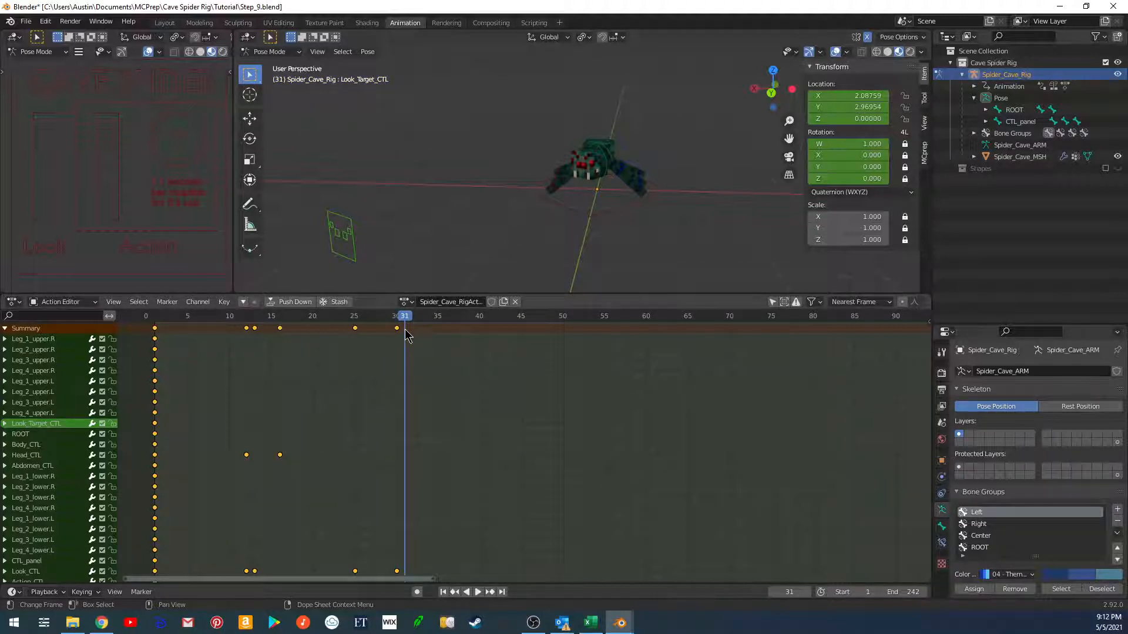
left_click(578, 150)
left_click(368, 51)
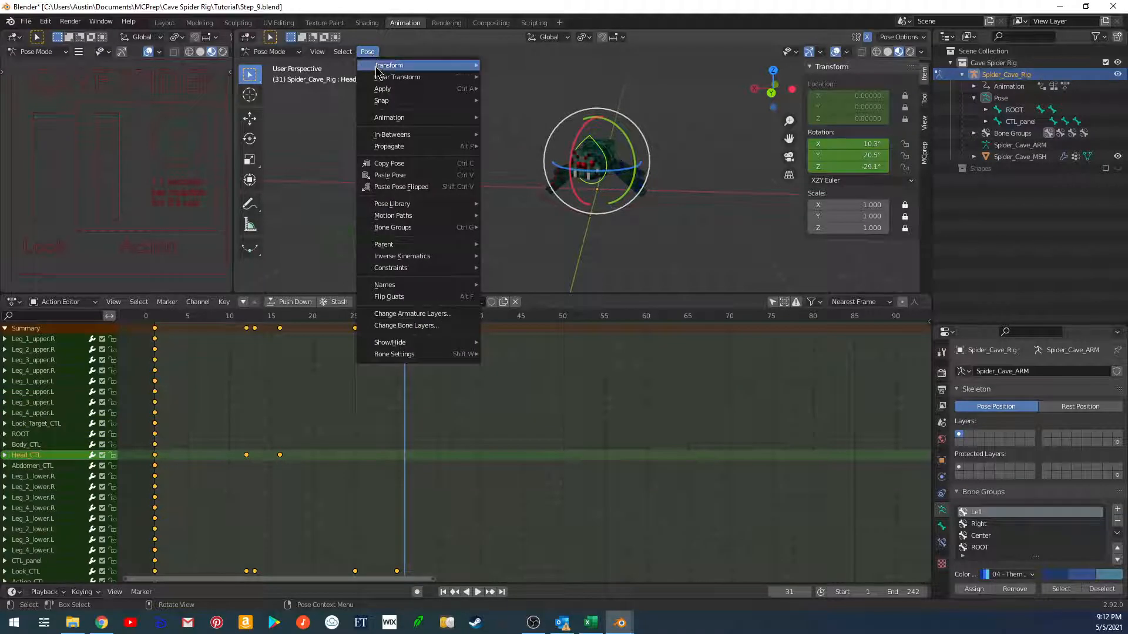
mouse_move(382, 88)
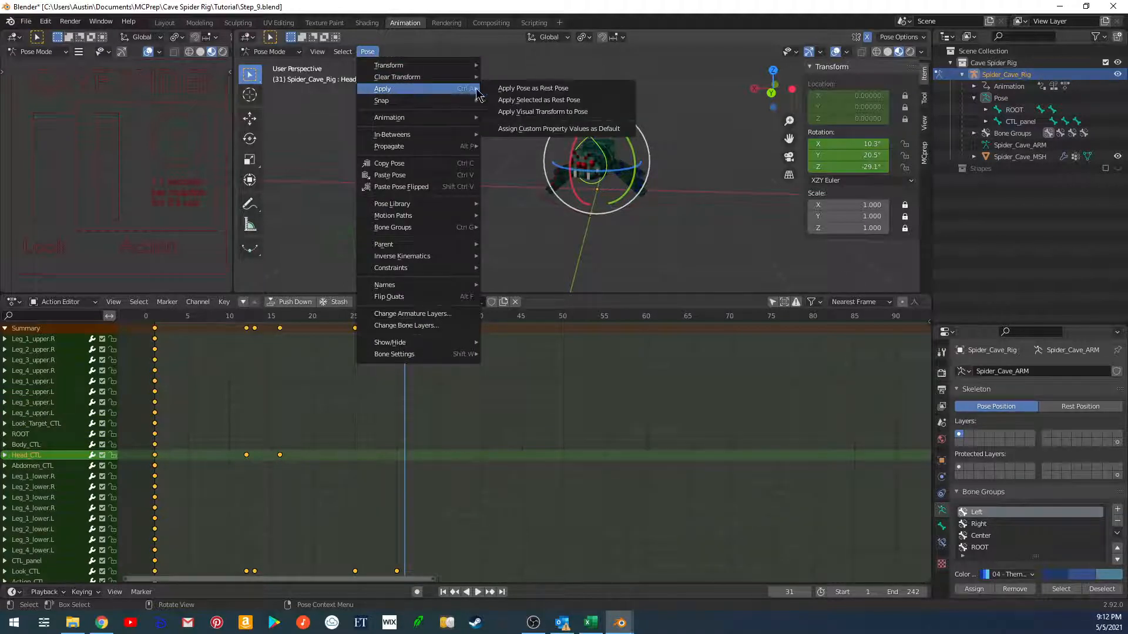
left_click(523, 112)
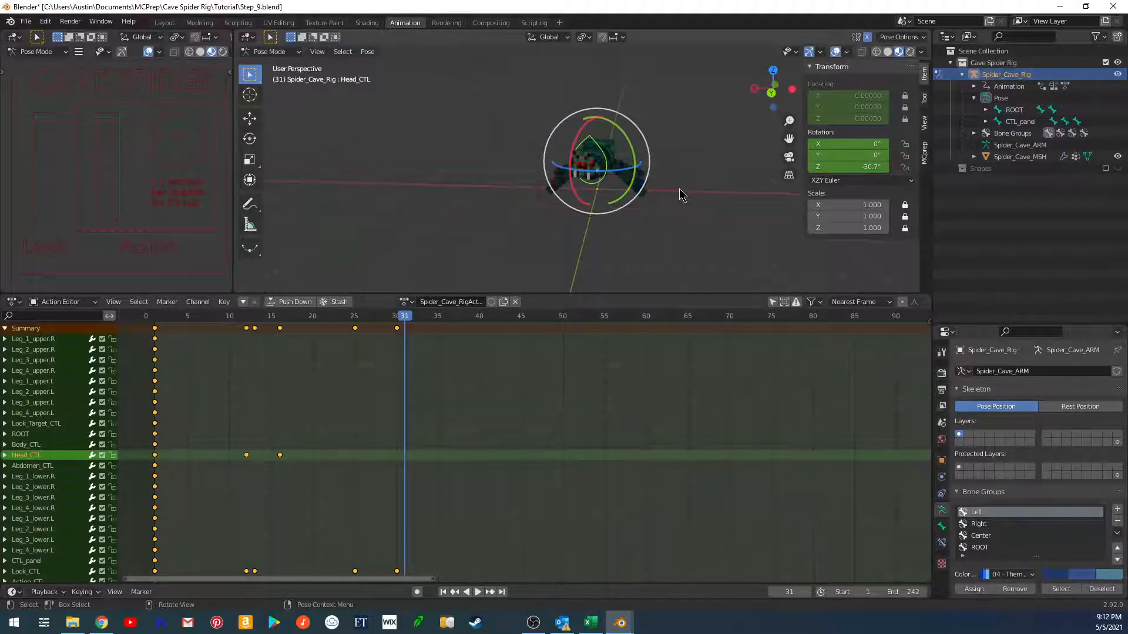
key("i")
left_click(671, 208)
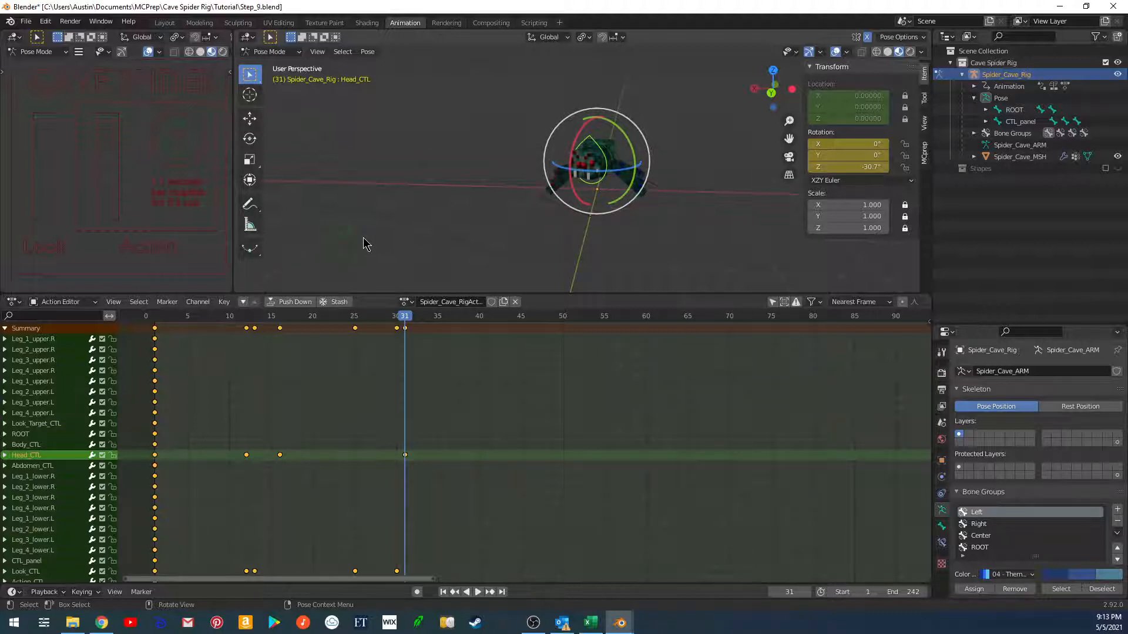
In the top view, select the body control and insert a location keyframe at frame 31.
middle_click_drag(625, 244, 486, 237)
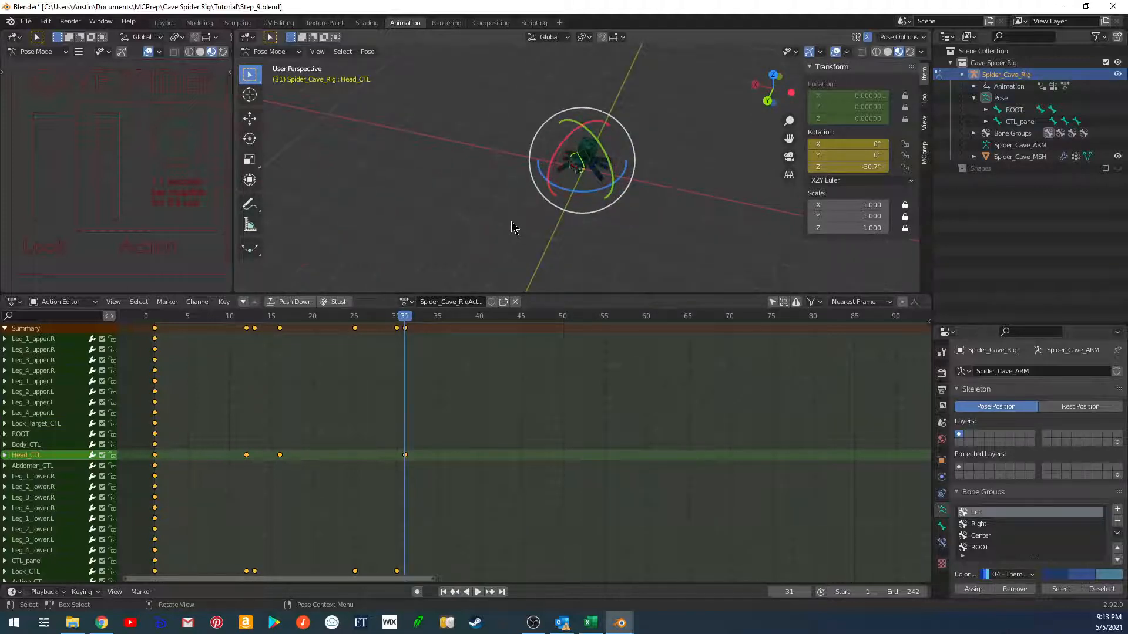
key("KP_7")
middle_click_drag(621, 200, 588, 229, "shift")
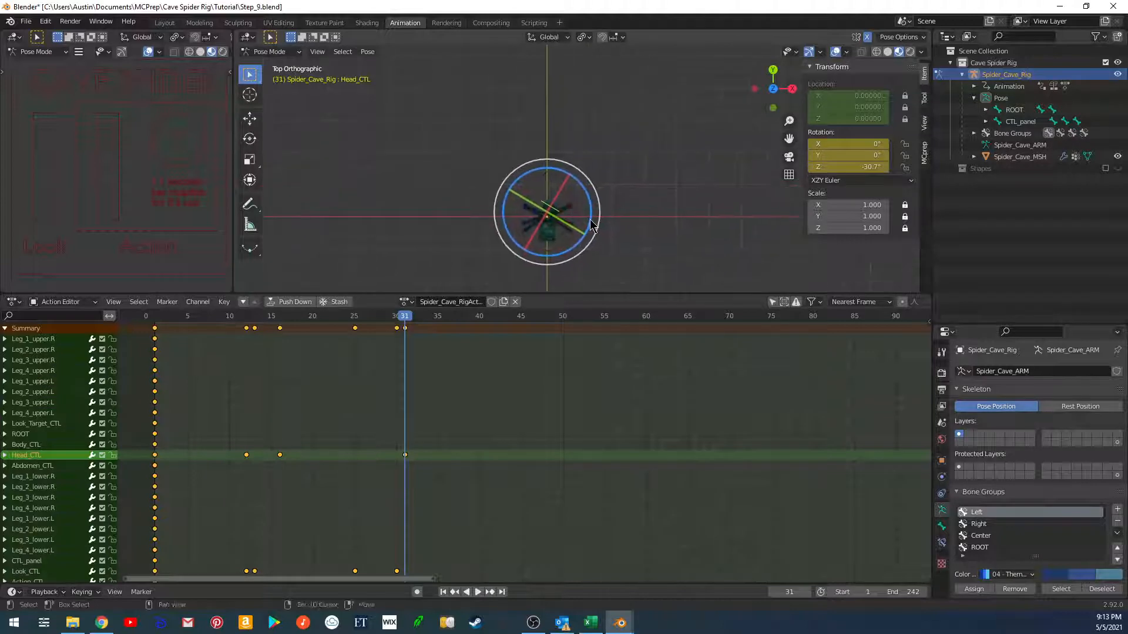
middle_click_drag(564, 176, 595, 175, "shift")
left_click(562, 204)
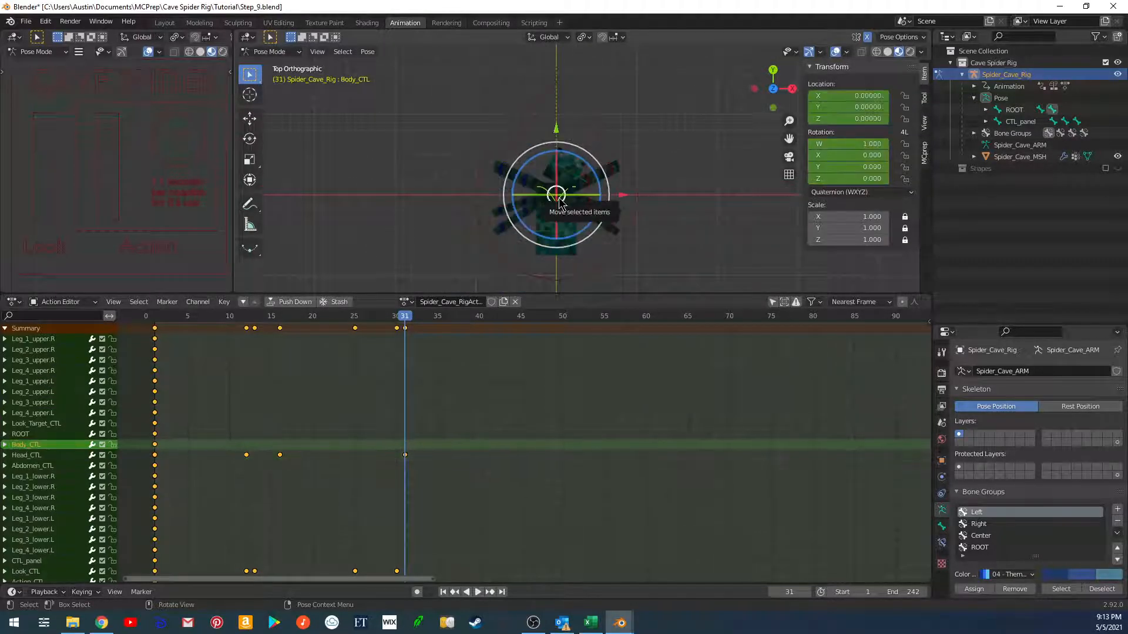
key("i")
left_click(555, 185)
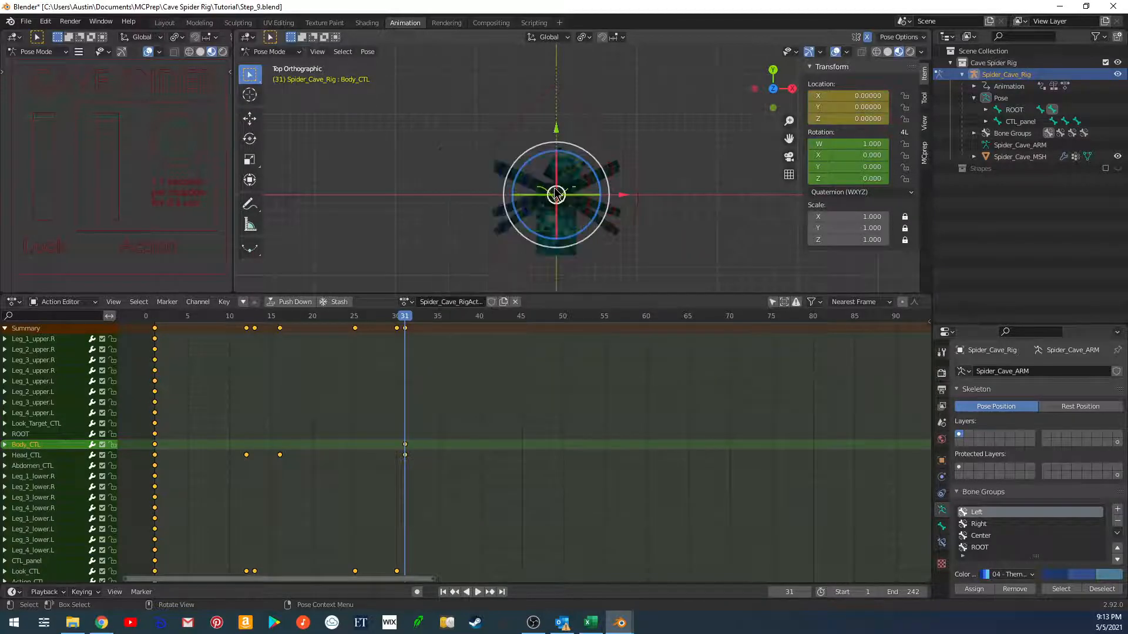
At frame 60, try moving the body control to about X 1.22, Y 2.27 and rotating it.
middle_click_drag(649, 203, 630, 259, "shift")
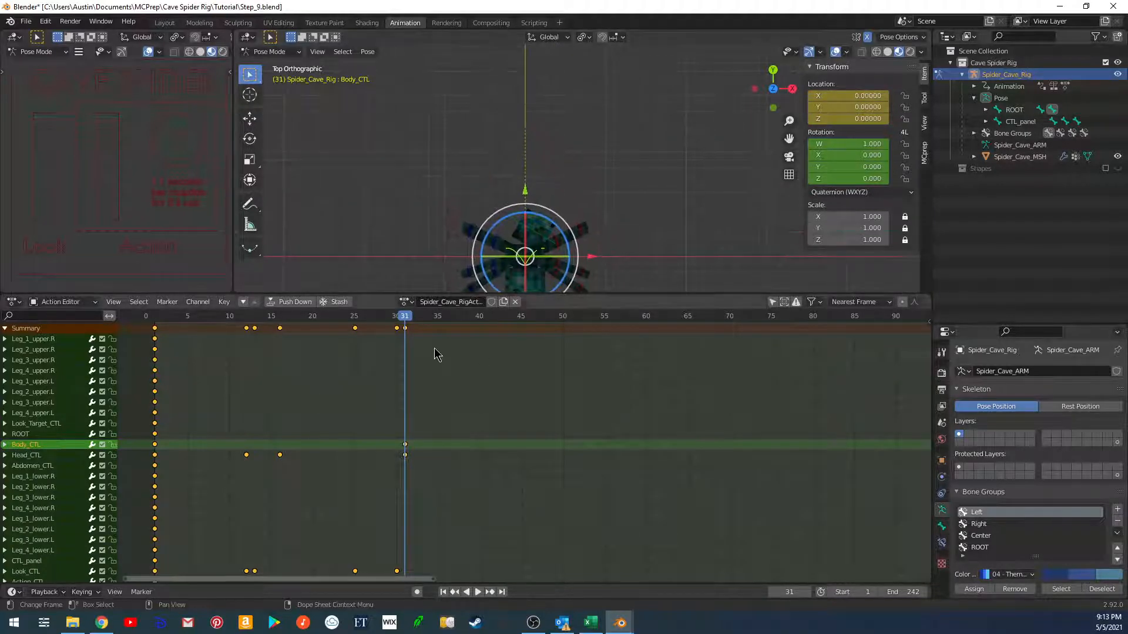
key("space")
key("space")
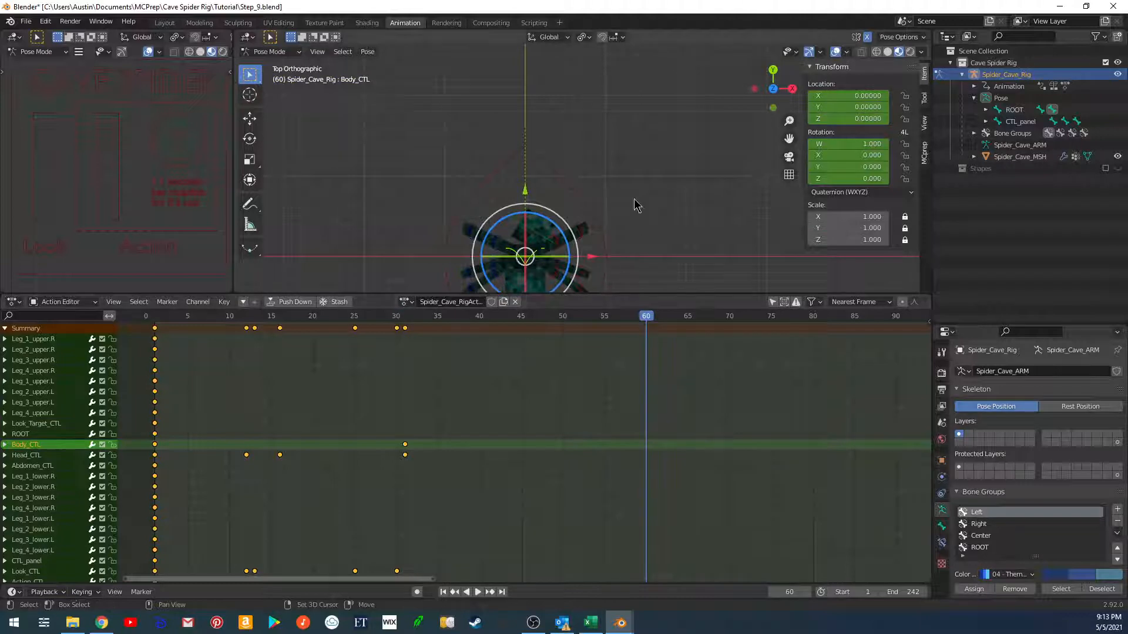
middle_click_drag(635, 207, 601, 232, "shift")
middle_click_drag(630, 189, 614, 247, "shift")
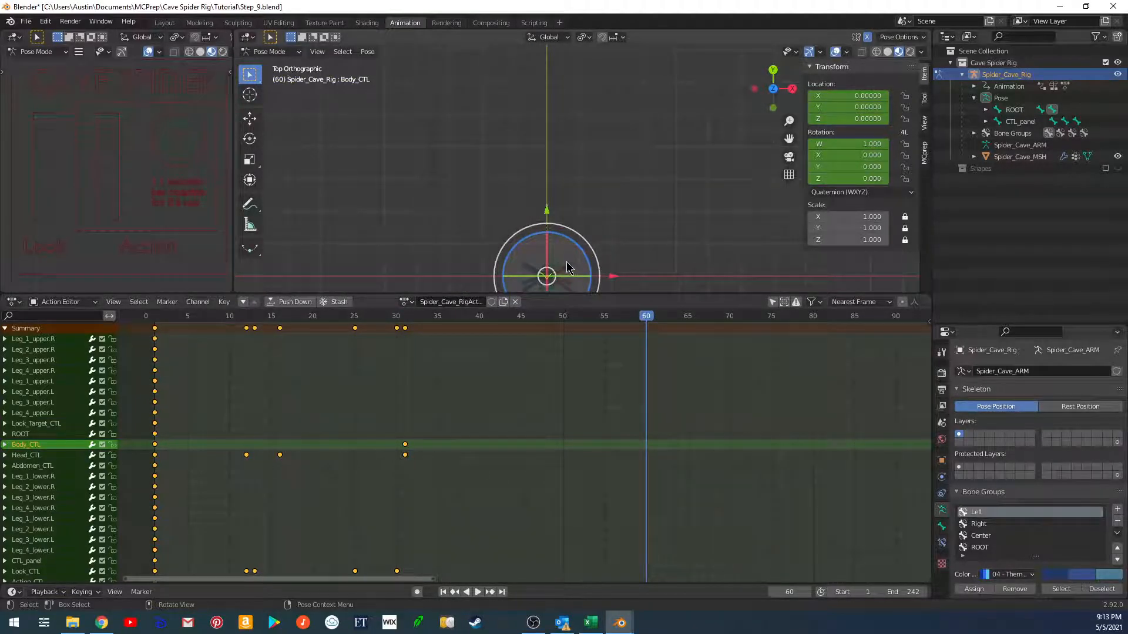
key("g")
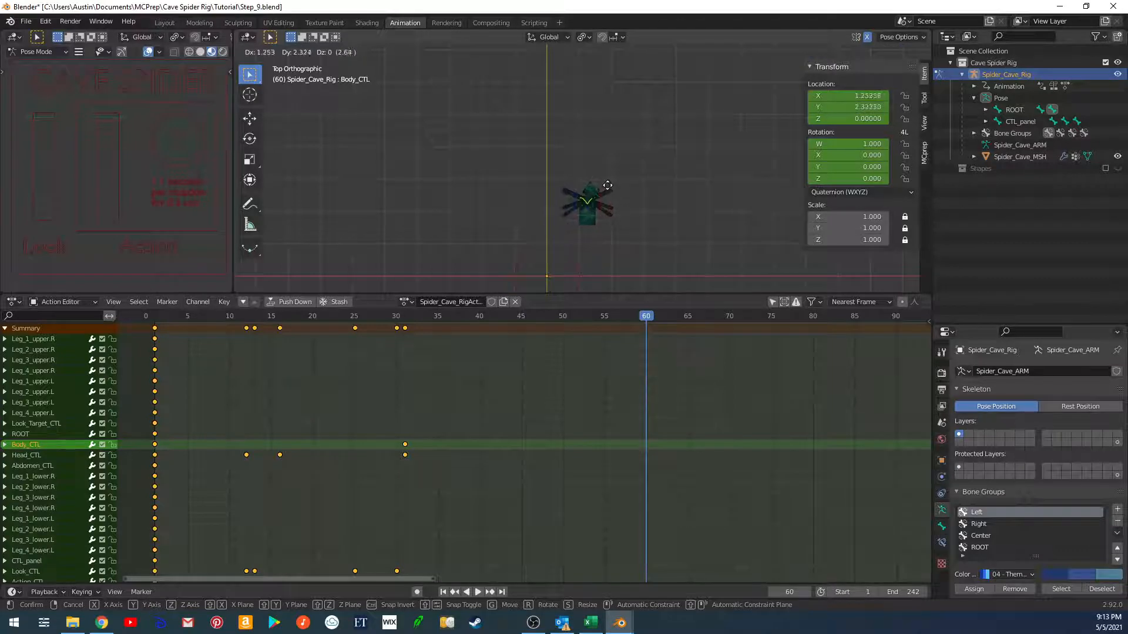
left_click(608, 183)
key("r")
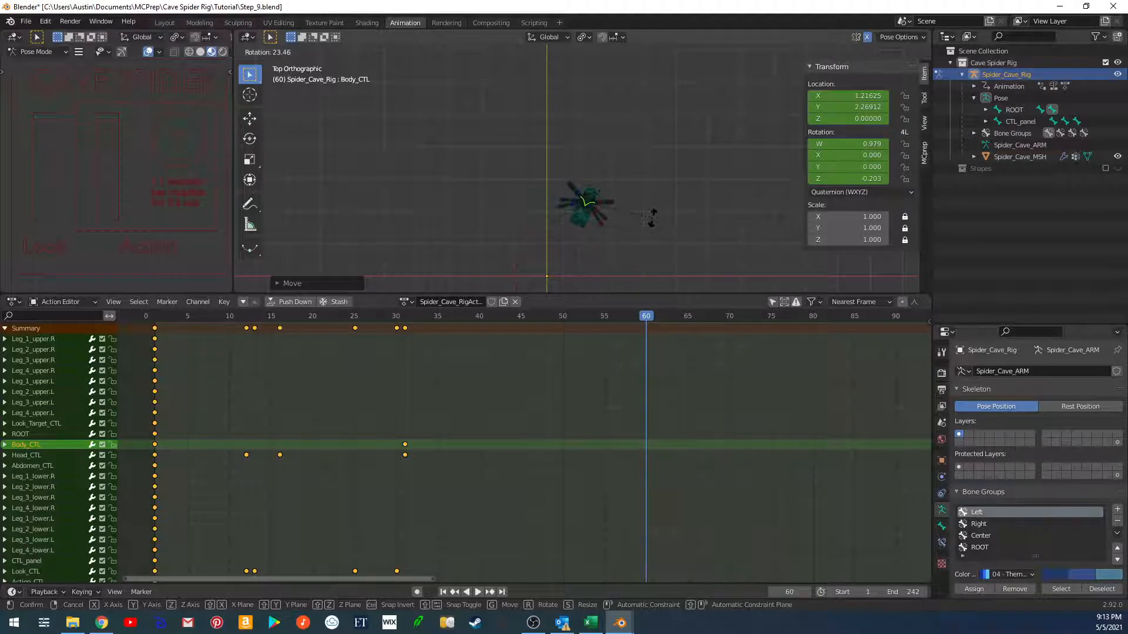
key("Escape")
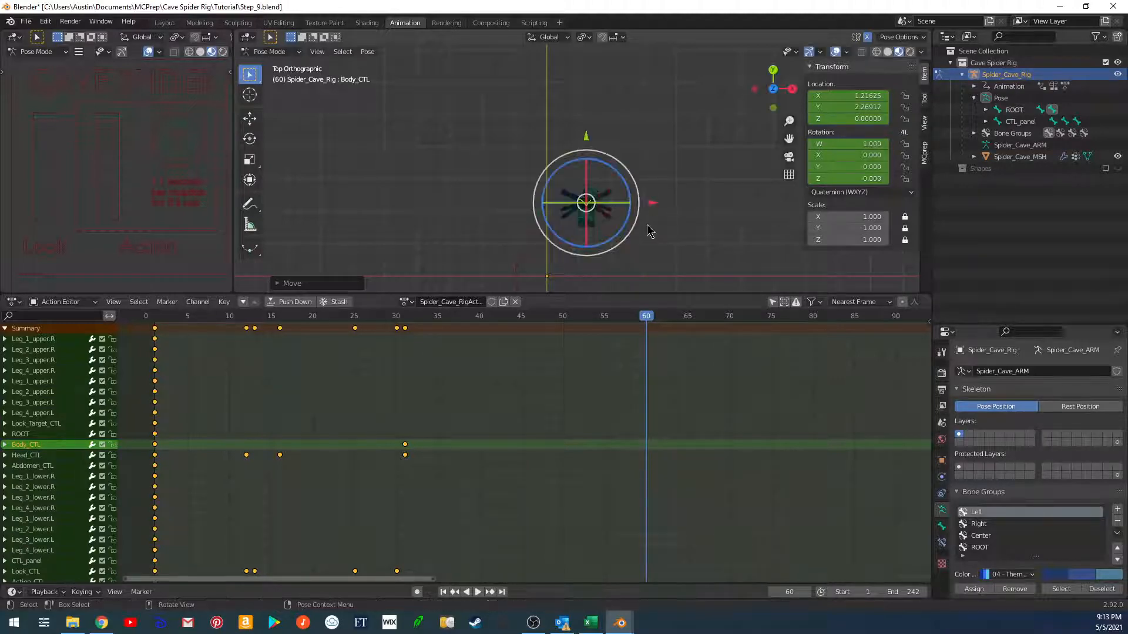
Return to frame 31 and insert a keyframe for the body control's rotation.
left_click(406, 322)
middle_click_drag(563, 272, 557, 259, "shift")
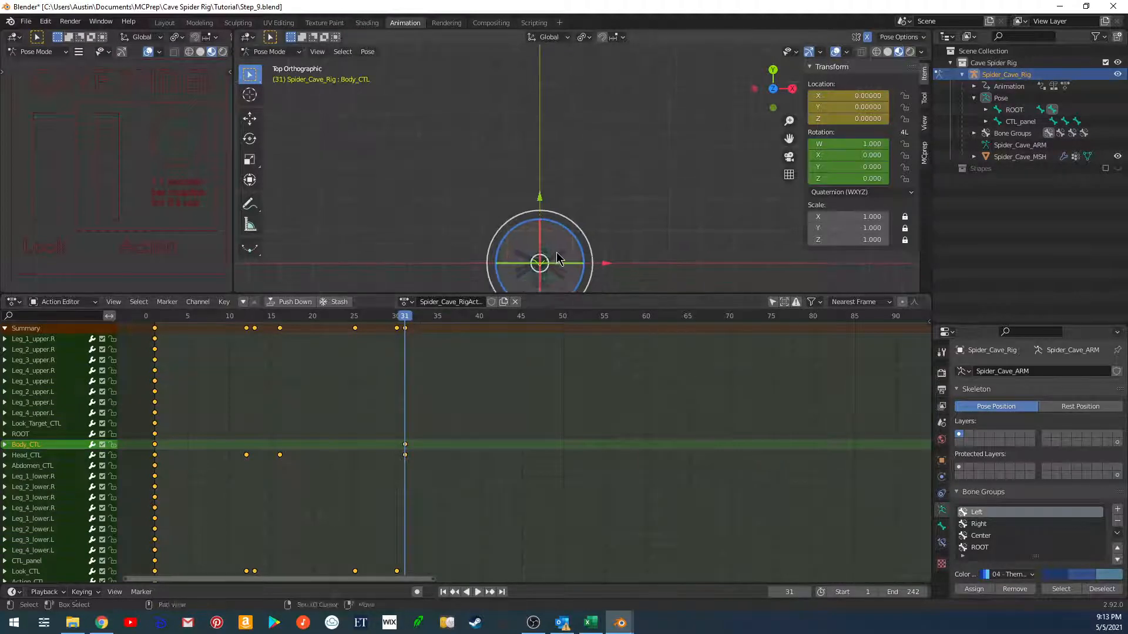
key("i")
left_click(536, 292)
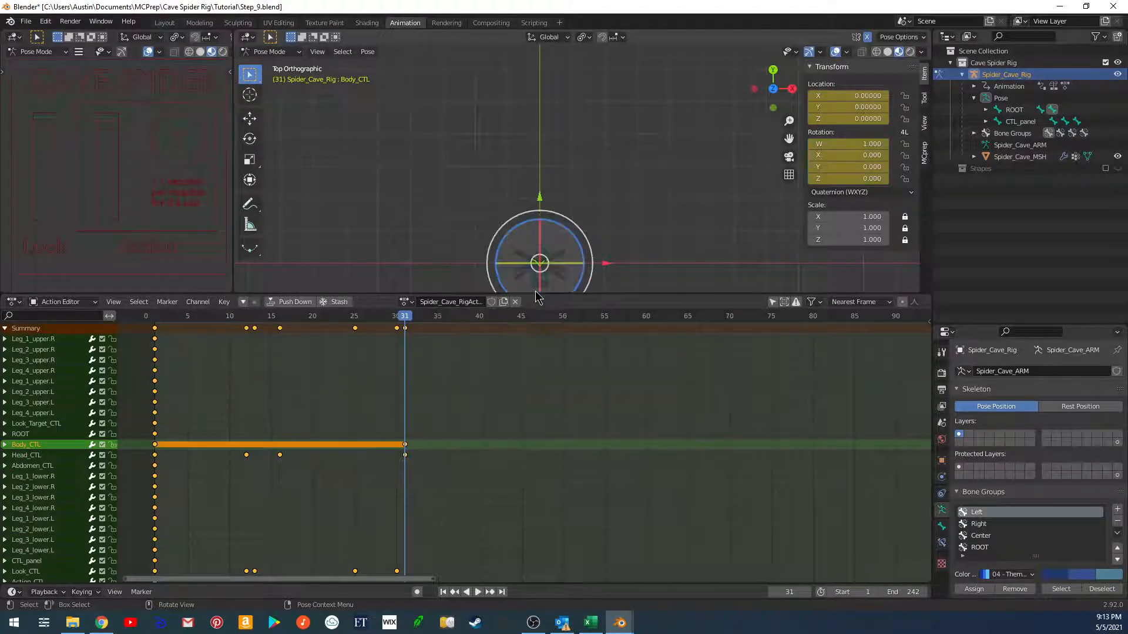
At frame 50, move the body control to about X 1.36, Y 2.70, rotate it, and keyframe its location and rotation.
left_click(558, 322)
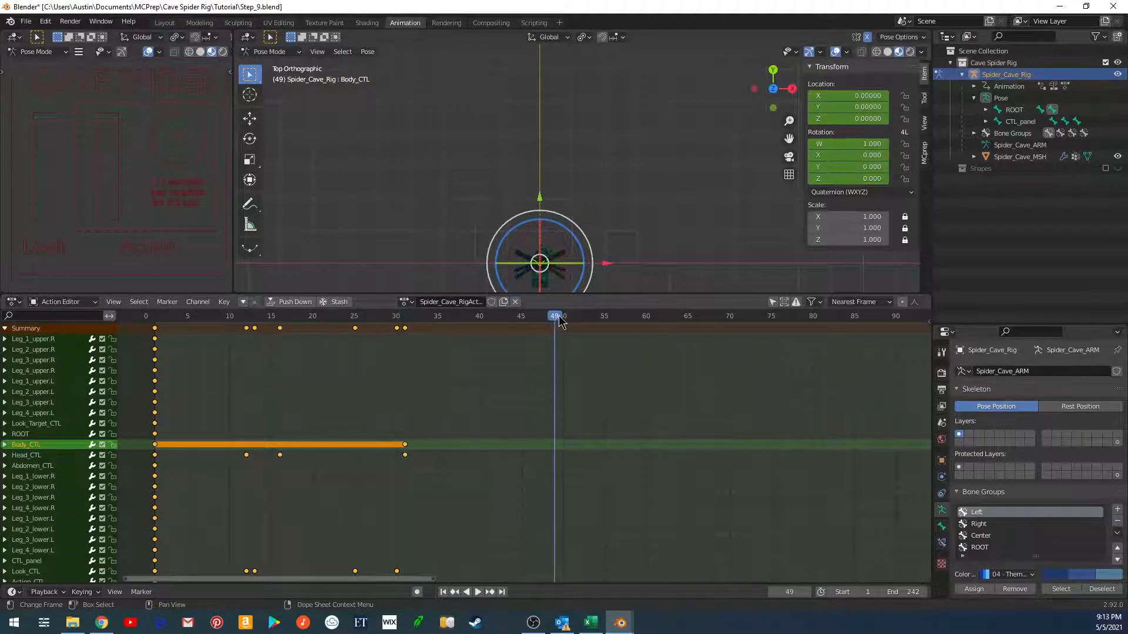
key("g")
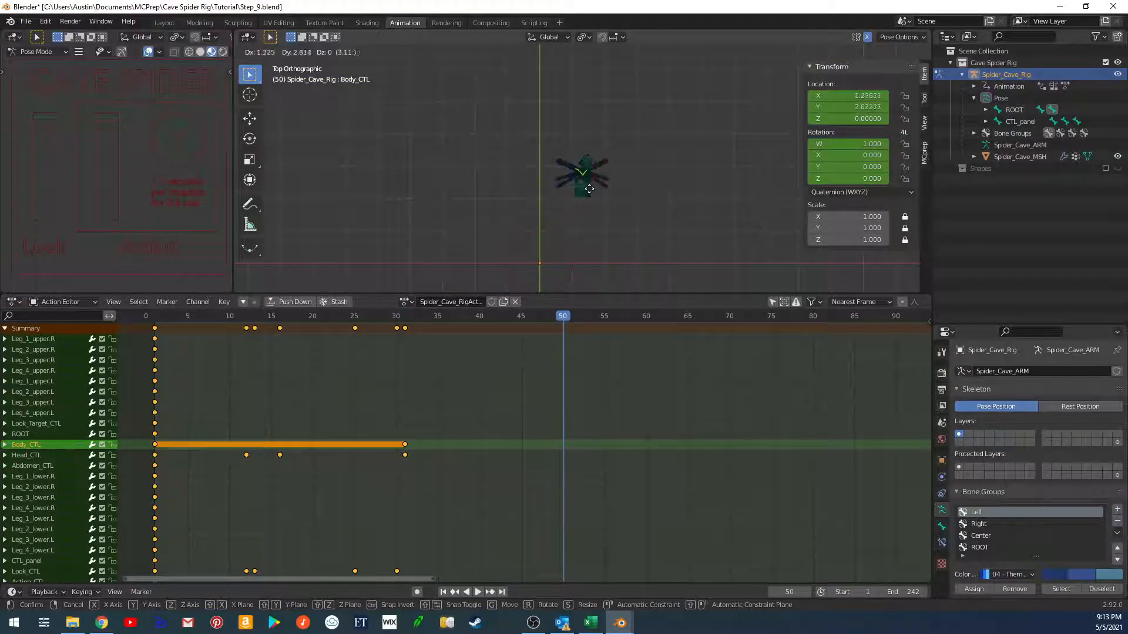
left_click(594, 176)
key("r")
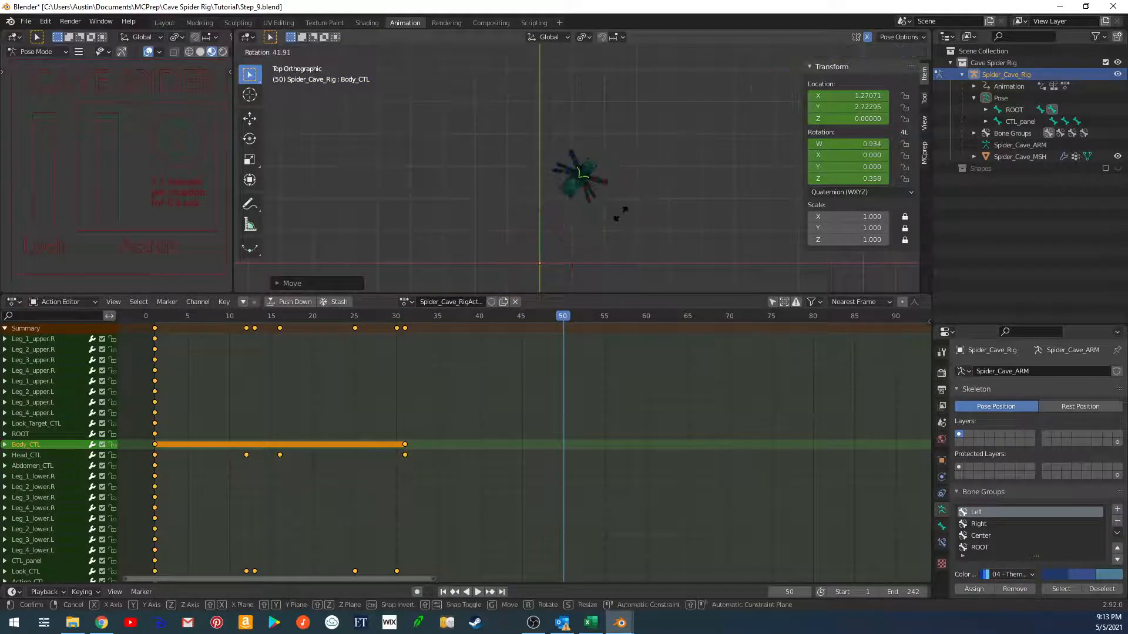
left_click(624, 209)
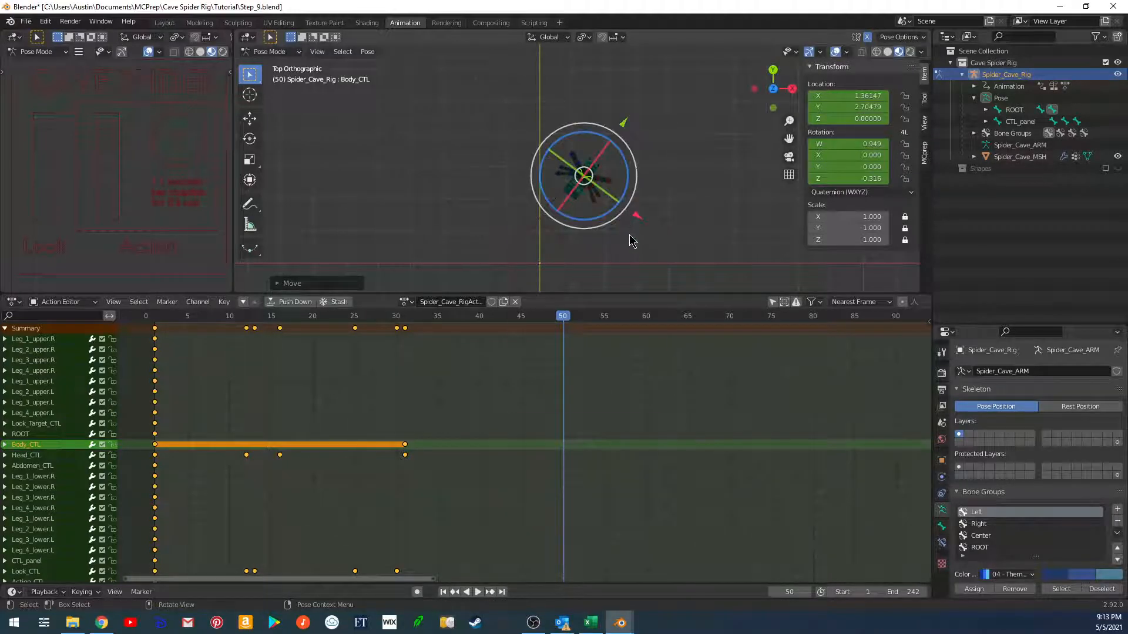
key("i")
left_click(631, 235)
Play the animation from the first frame in a perspective view to check the body's movement and turn.
middle_click_drag(604, 264, 673, 206, "shift")
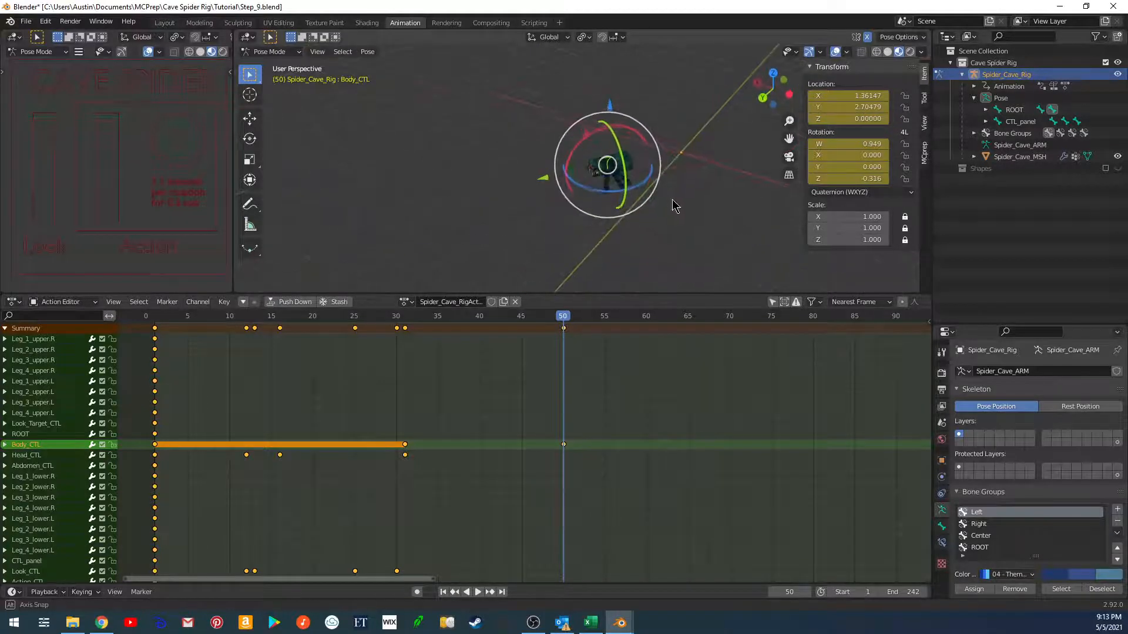
key("shift+Left")
key("space")
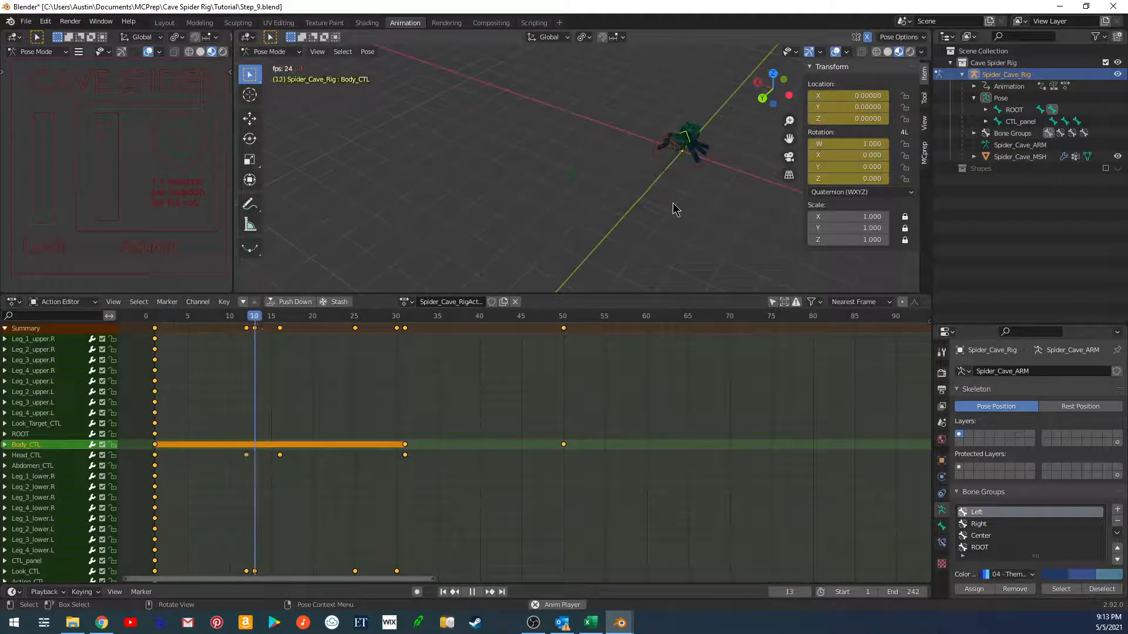
key("space")
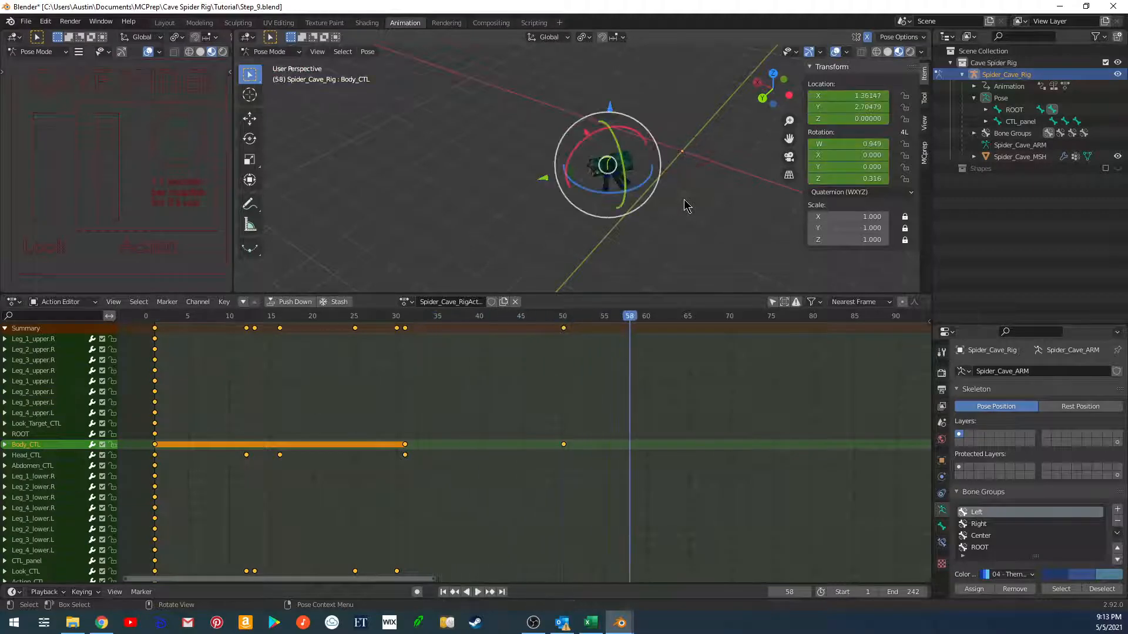
middle_click_drag(685, 203, 653, 238, "shift")
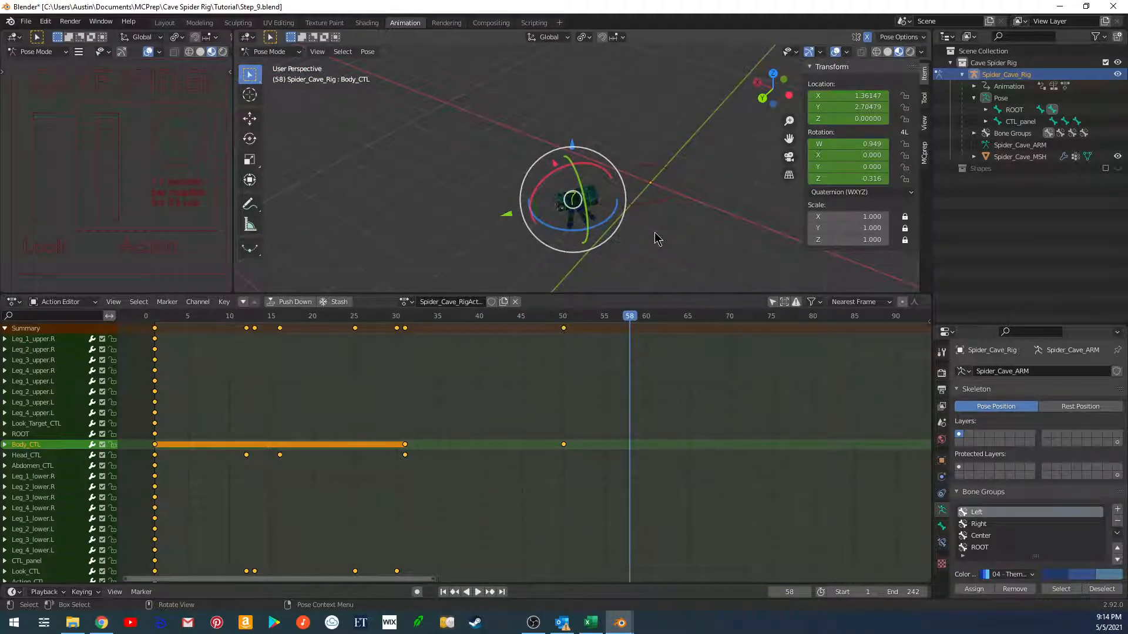
At frame 31, select the Action dial control and insert a rotation keyframe at 0°.
left_click(407, 316)
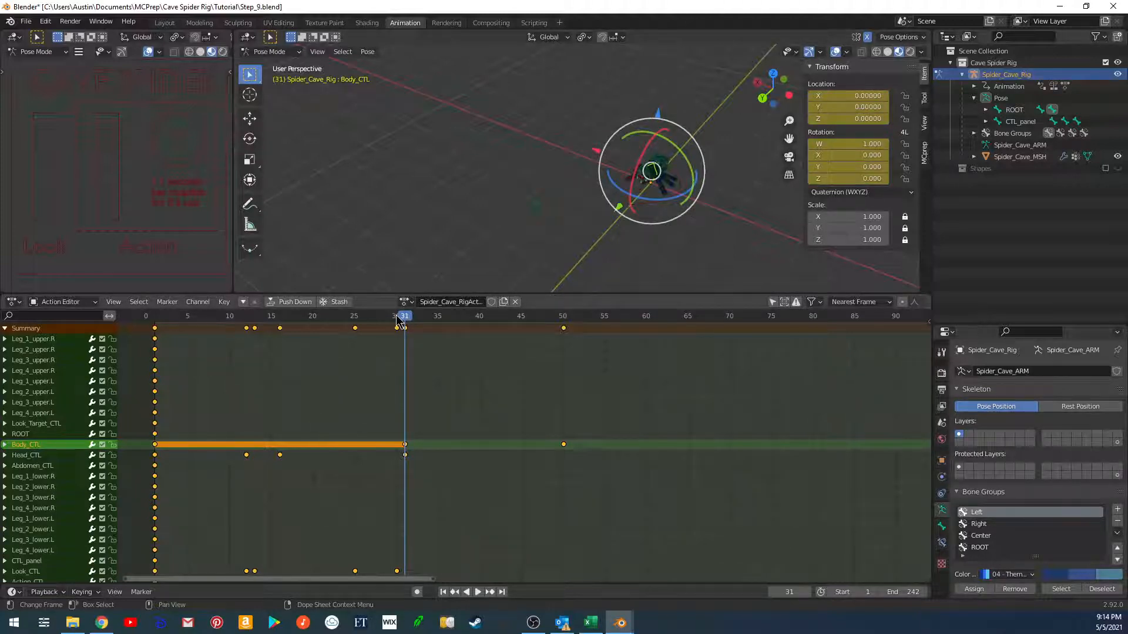
left_click(190, 159)
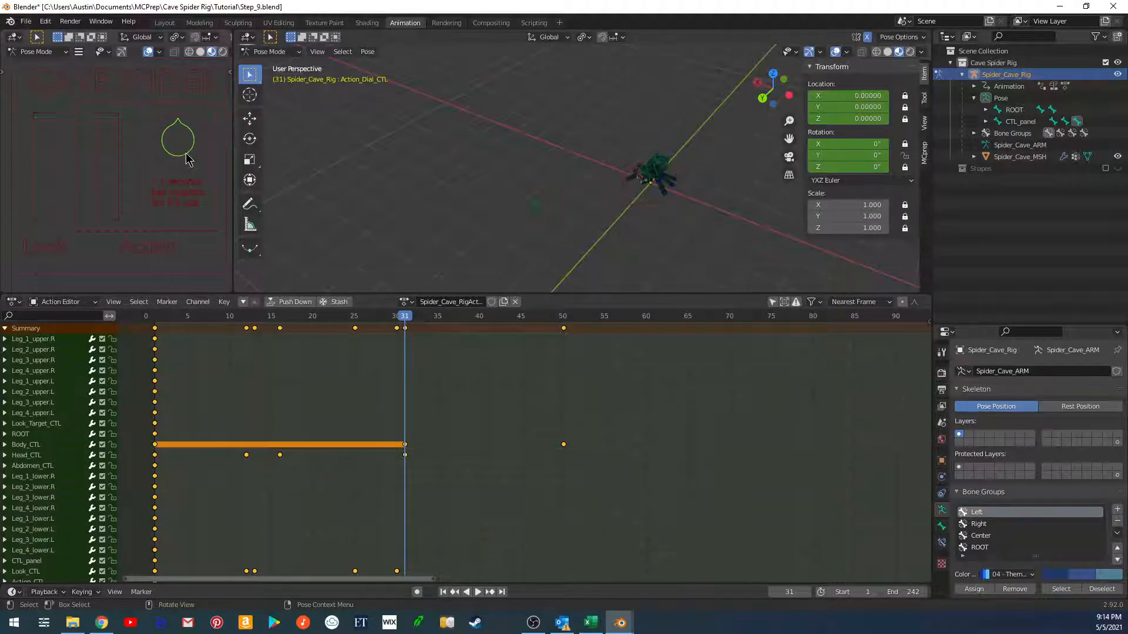
key("i")
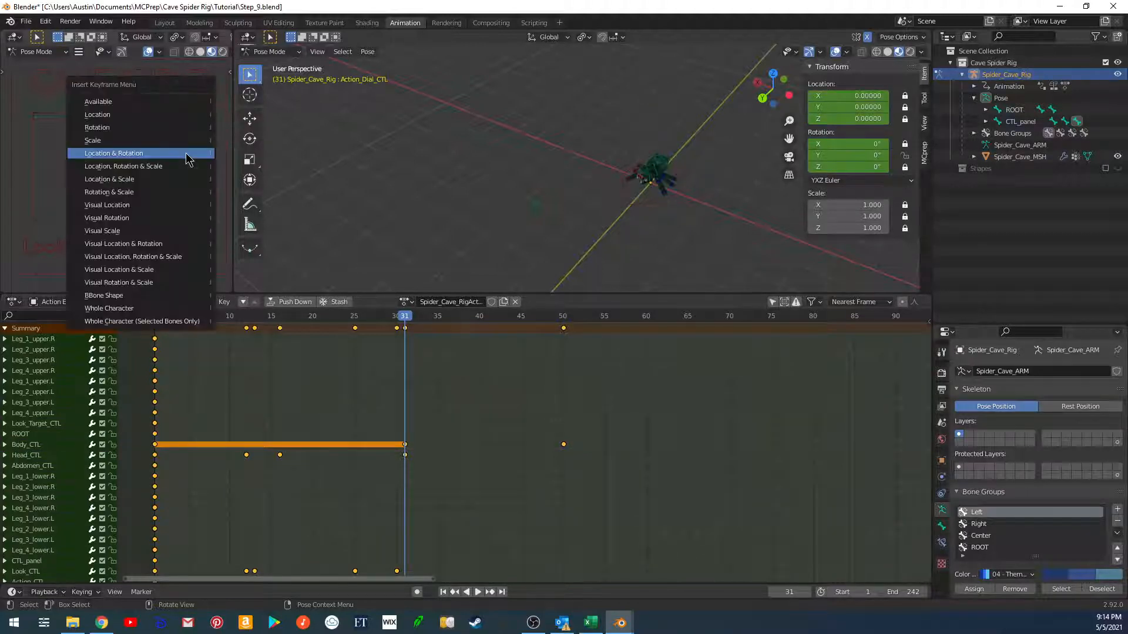
left_click(171, 128)
At frame 50, rotate the Action dial to about 823° and insert a rotation keyframe.
middle_click_drag(474, 206, 571, 217)
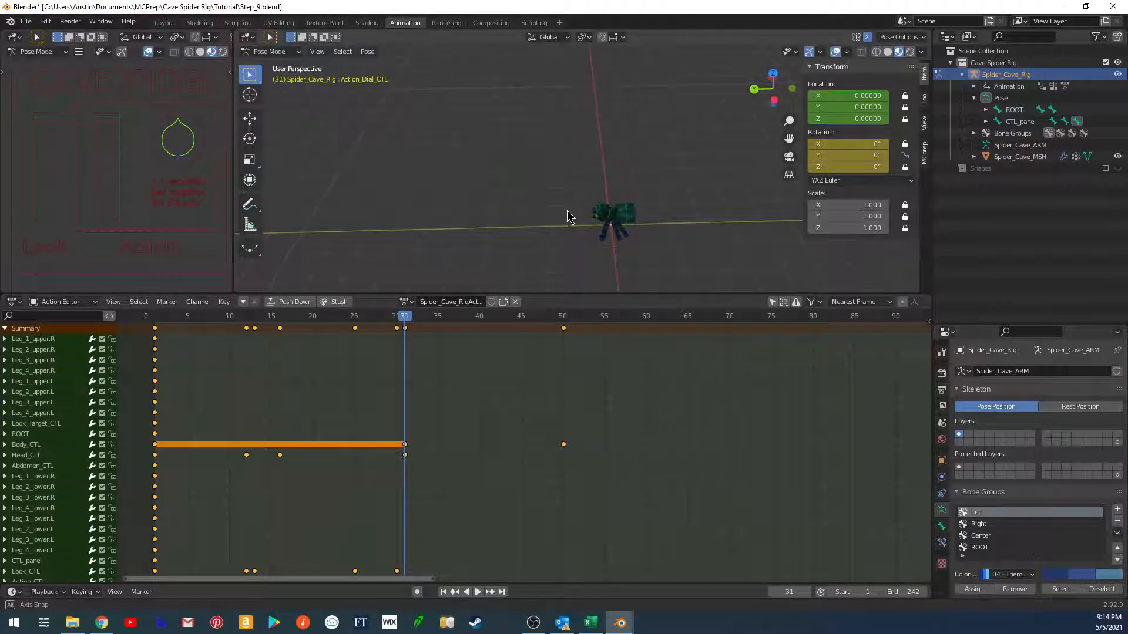
left_click(563, 318)
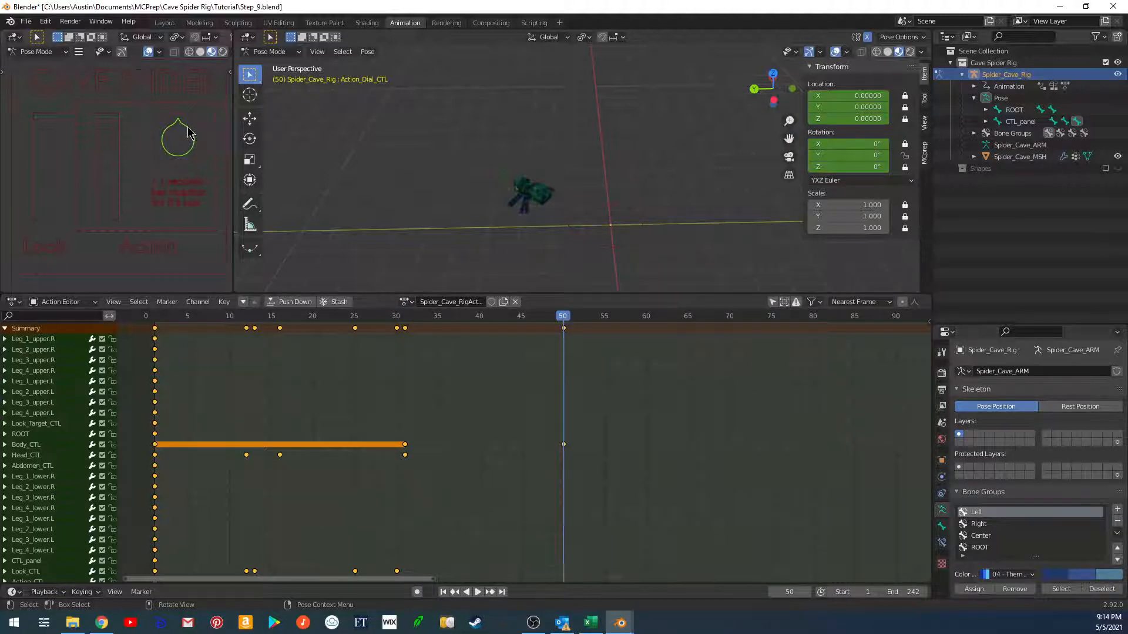
key("r")
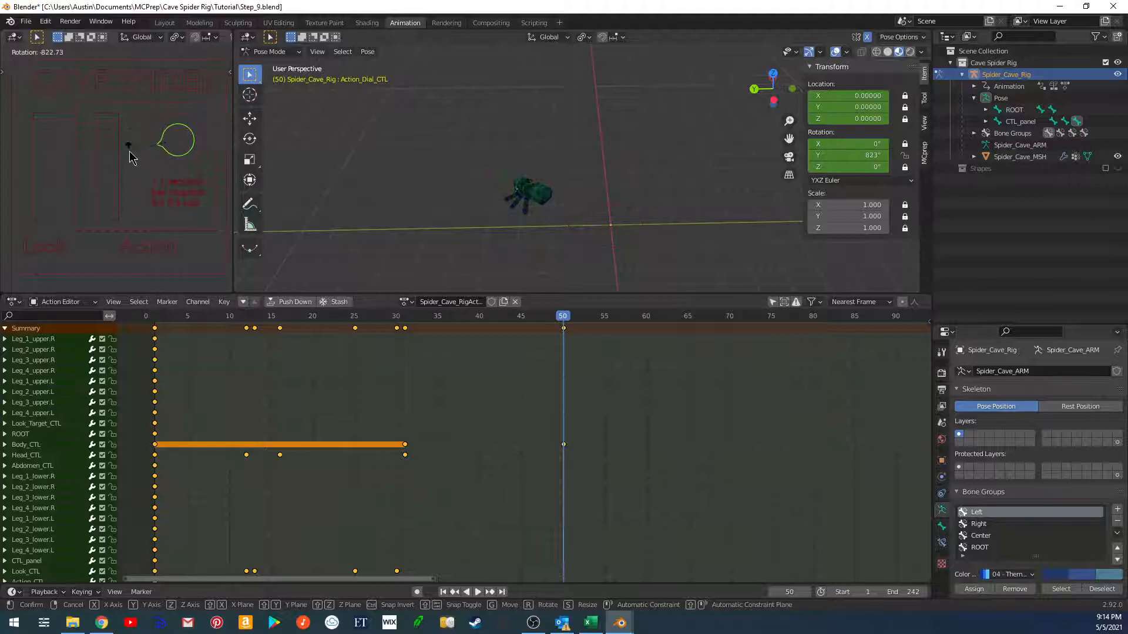
left_click(129, 150)
key("i")
left_click(130, 154)
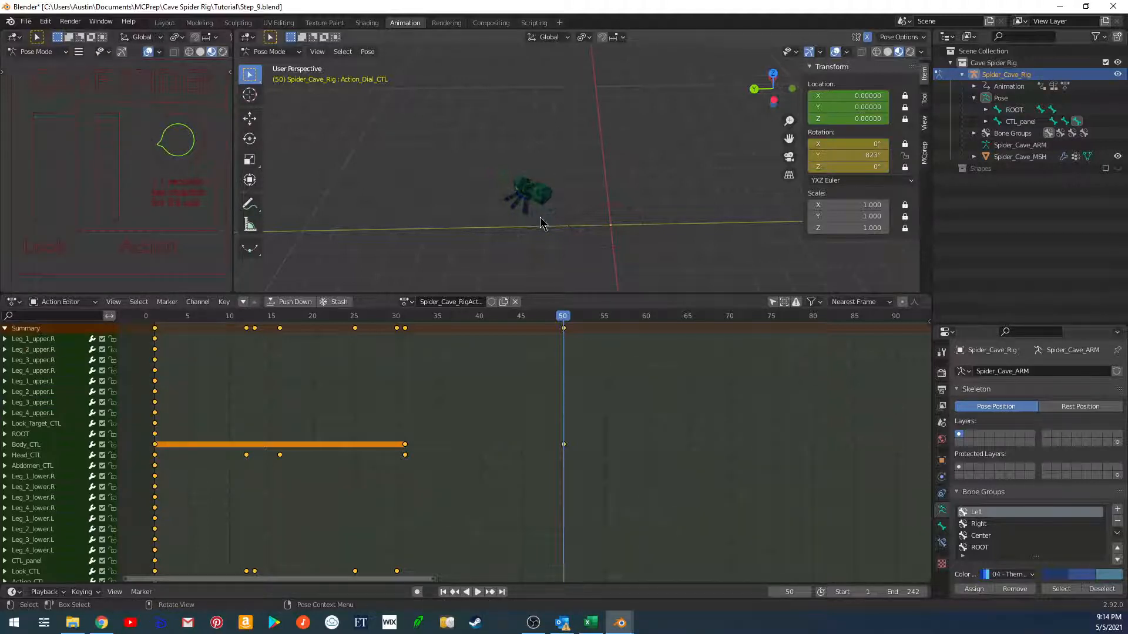
Play the animation from frame 26 to check the legs walking as the body moves.
left_click(367, 321)
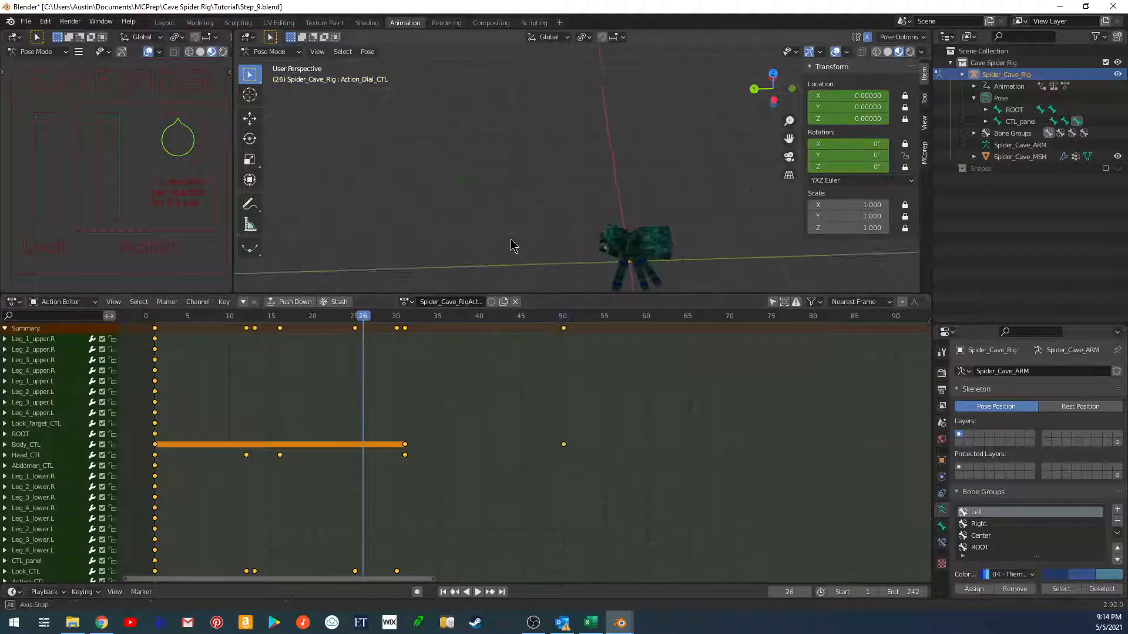
middle_click_drag(511, 244, 464, 184)
key("space")
key("space")
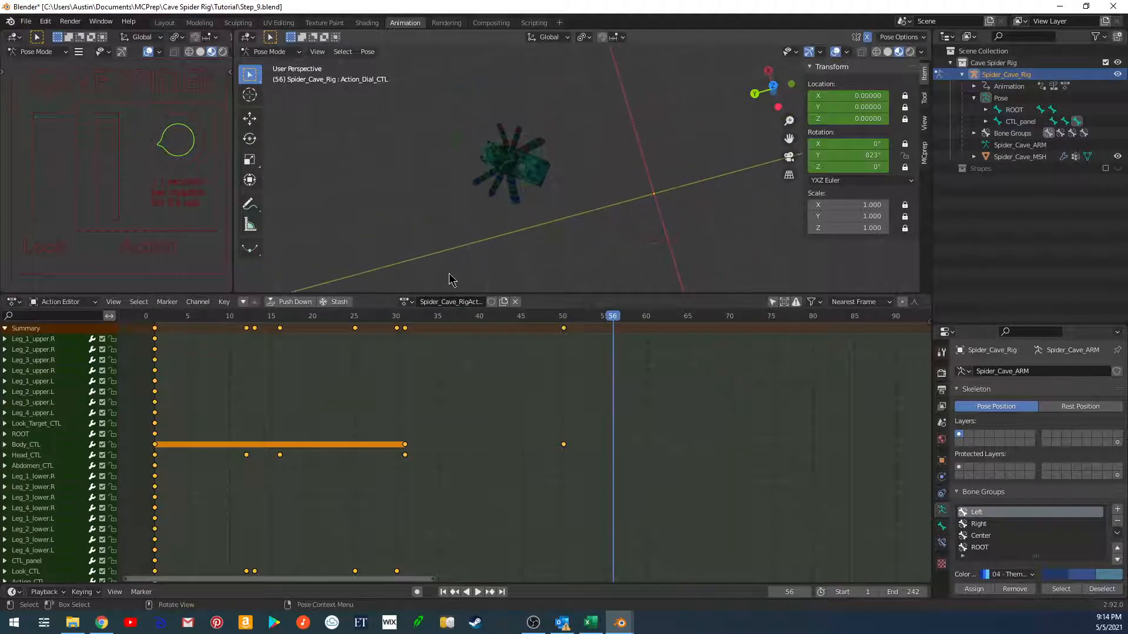
Step frame by frame from about frame 30 to frame 50 and examine the spider's leg motion.
left_click(399, 316)
key("Right")
key("Right")
key("Right")
key("Right")
key("Right")
key("Right")
key("Right")
key("Right")
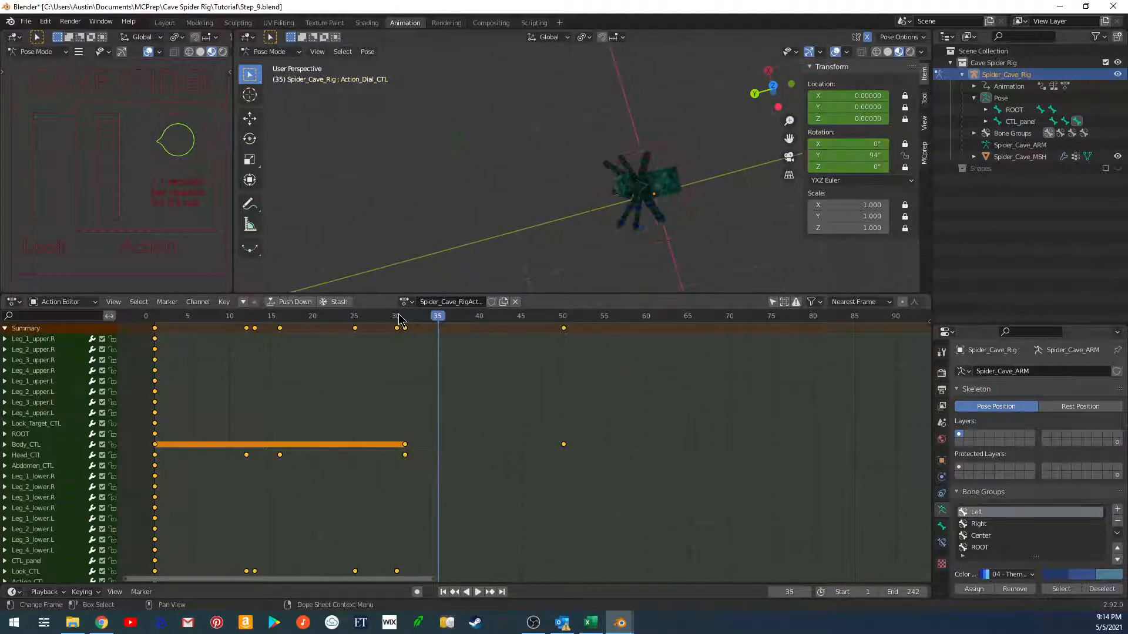
key("Right")
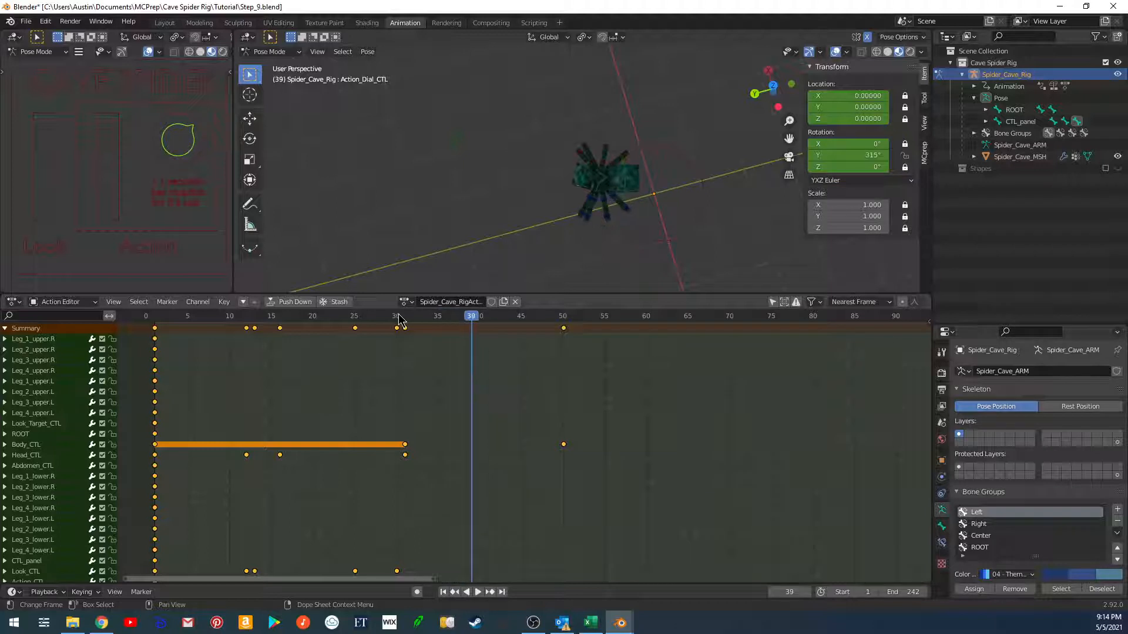
key("Right")
key("Right")
key("Right")
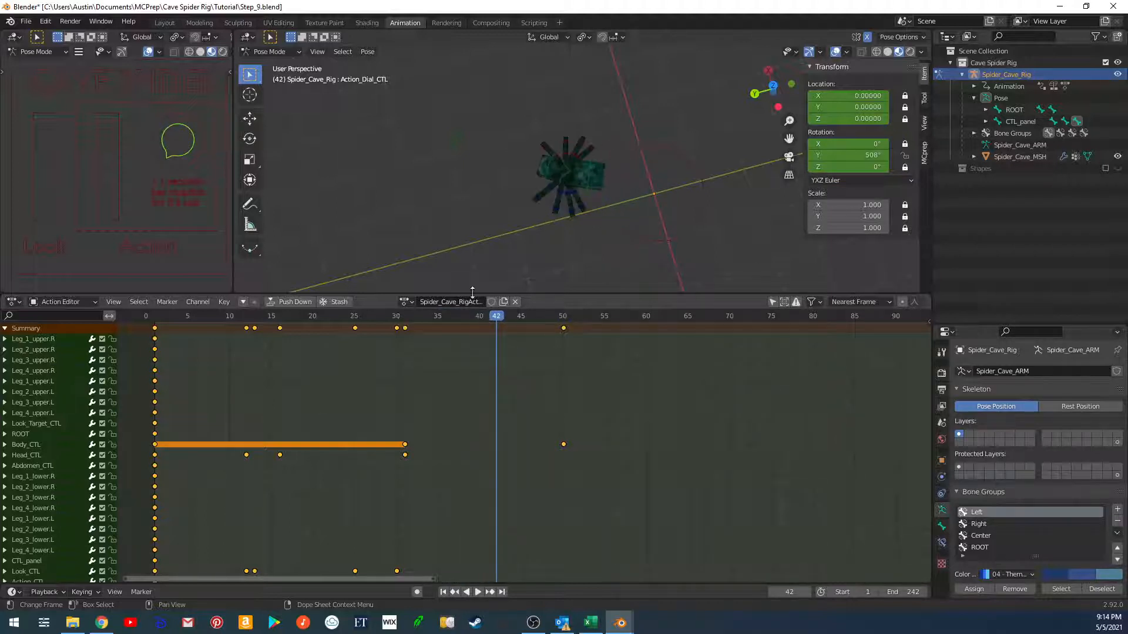
middle_click_drag(585, 245, 603, 163)
key("Right")
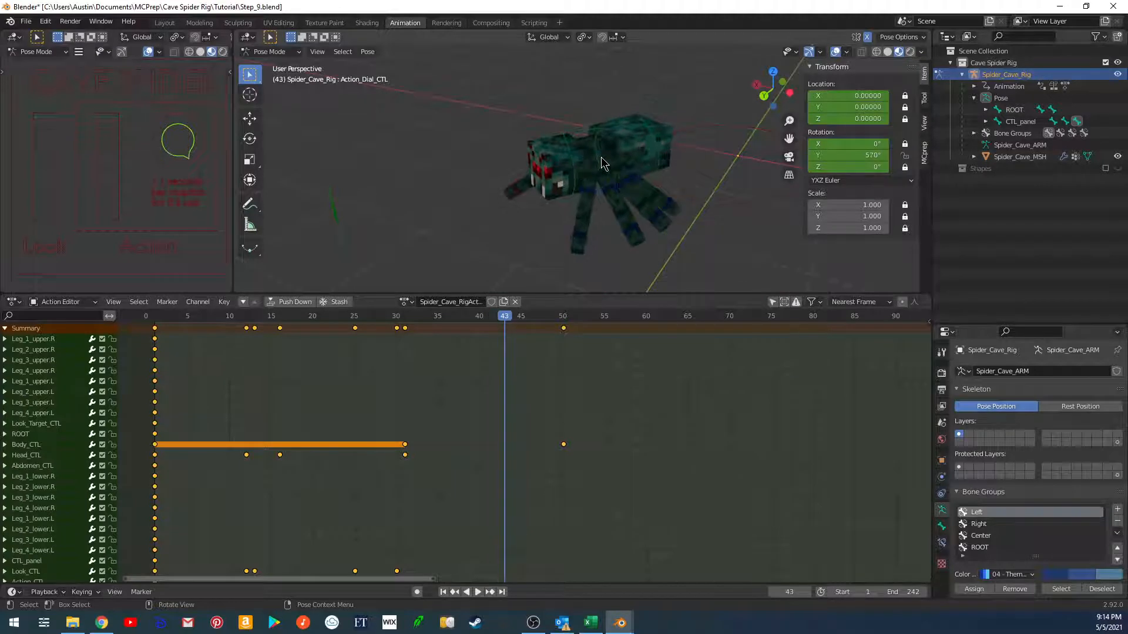
key("Right")
key("Right")
key("Right")
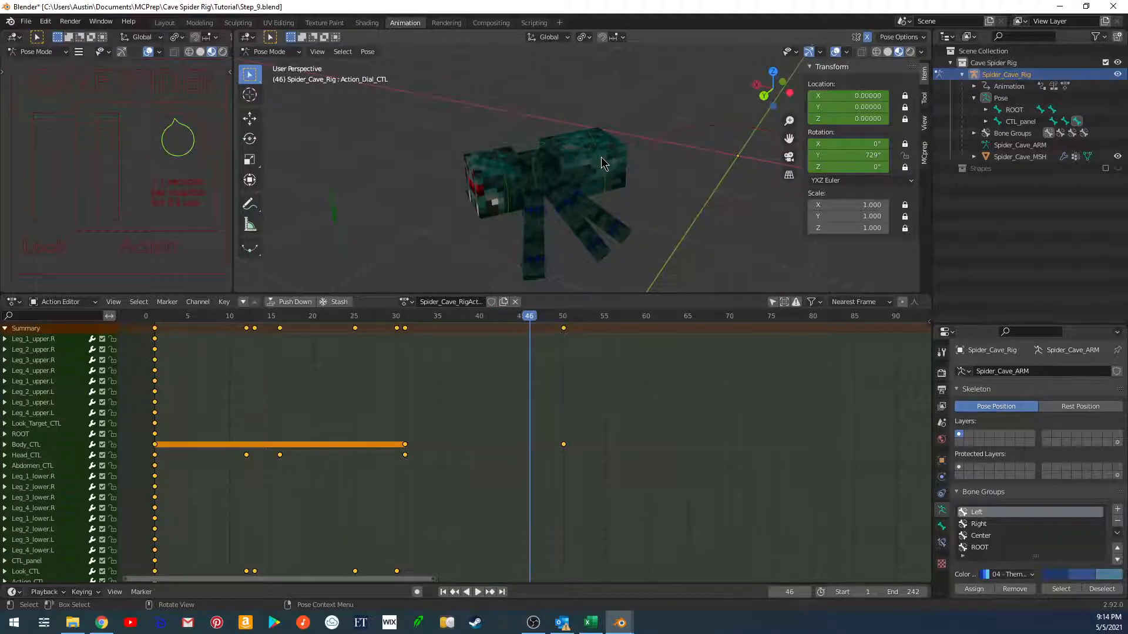
key("Right")
key("Right")
key("Right")
key("Right")
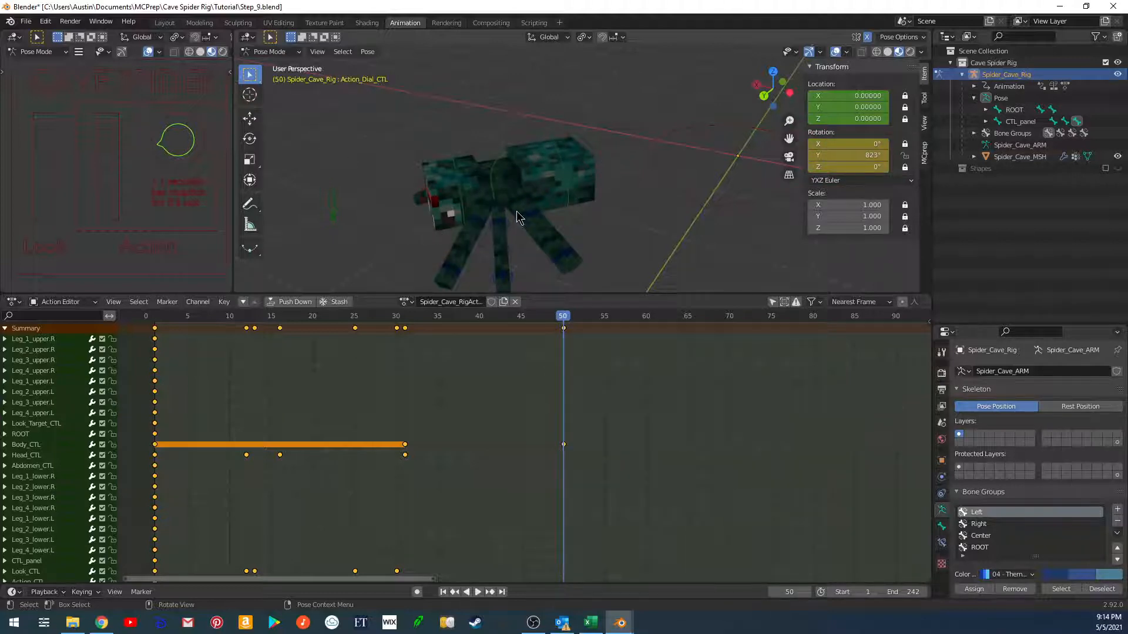
scroll(518, 217, "down", 3)
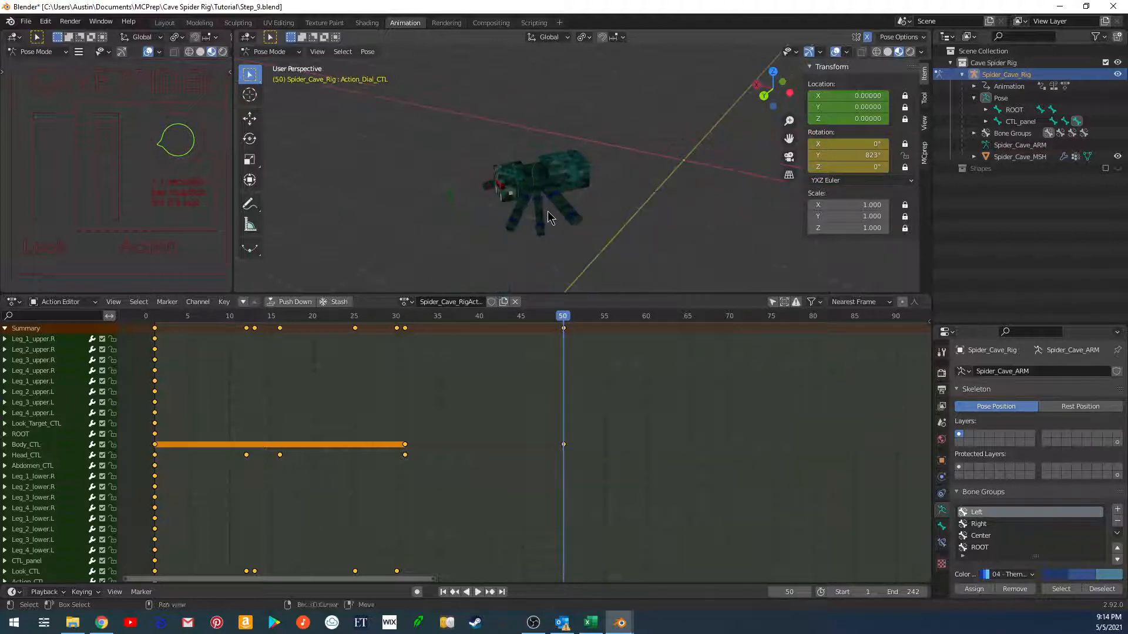
Show the Action dial's rotation curve in the Graph Editor and set its keyframe interpolation to Linear.
left_click(18, 308)
left_click(156, 368)
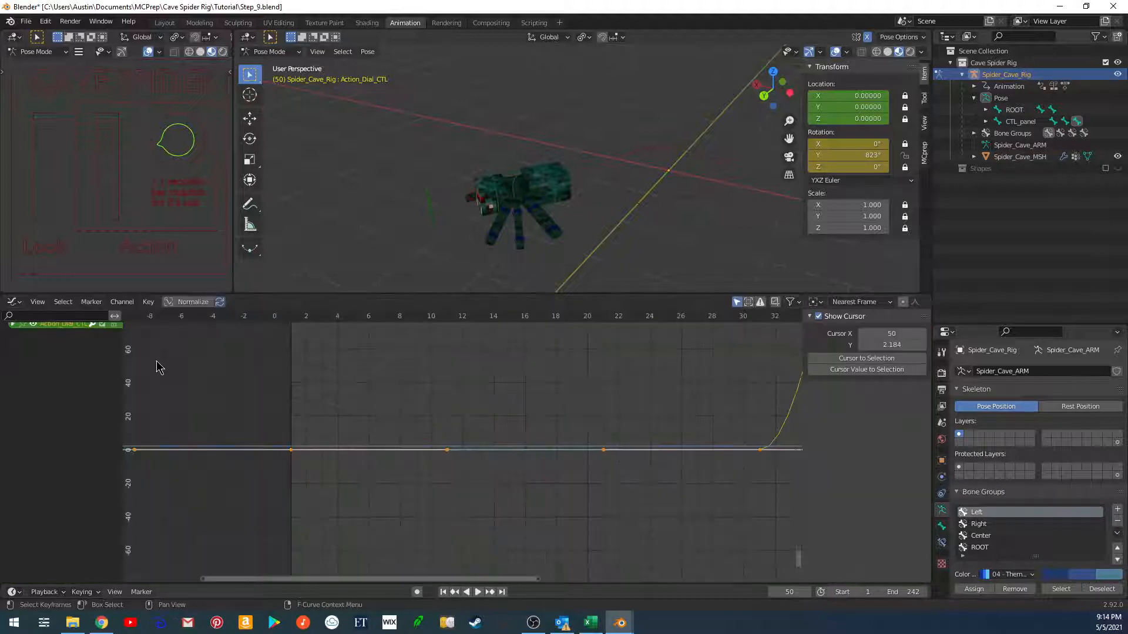
middle_click_drag(674, 390, 334, 477)
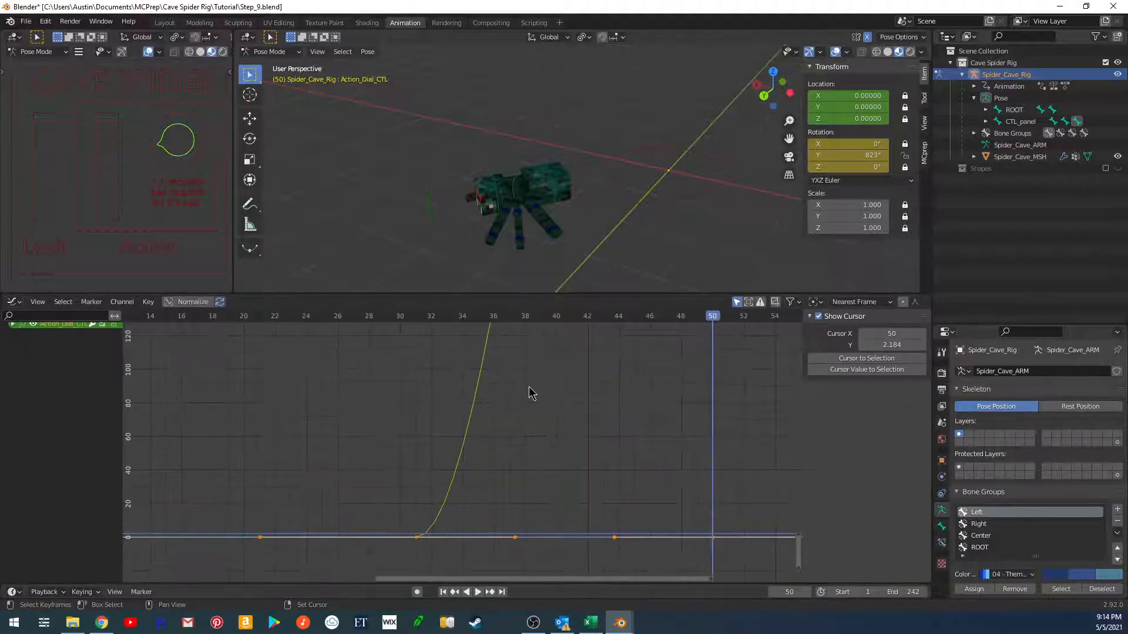
middle_click_drag(563, 395, 552, 413)
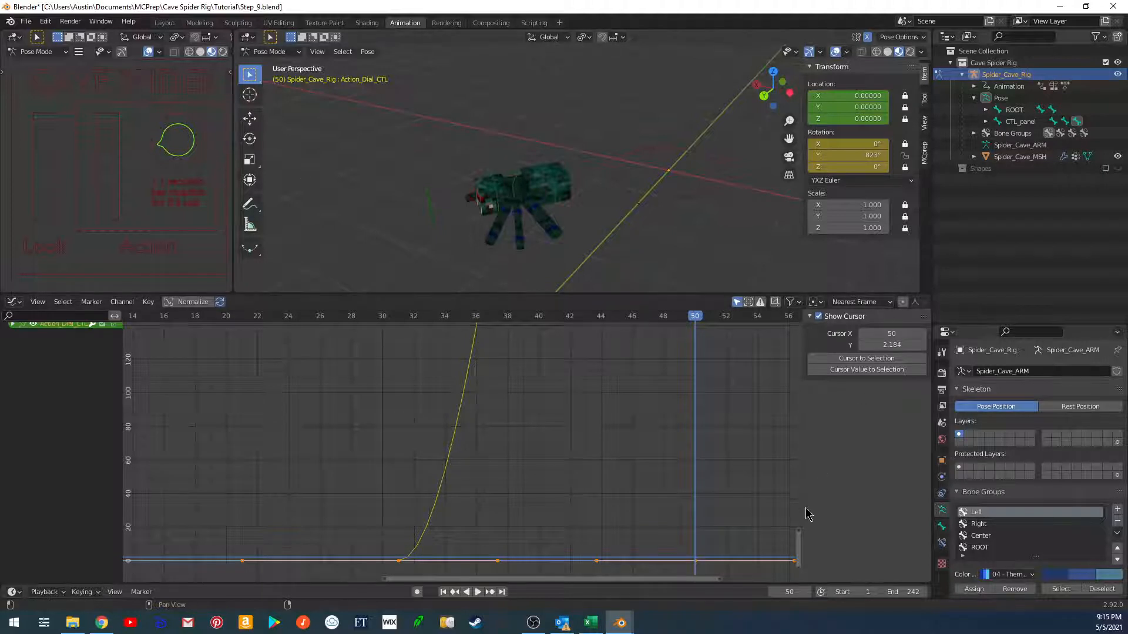
left_click_drag(798, 531, 797, 328)
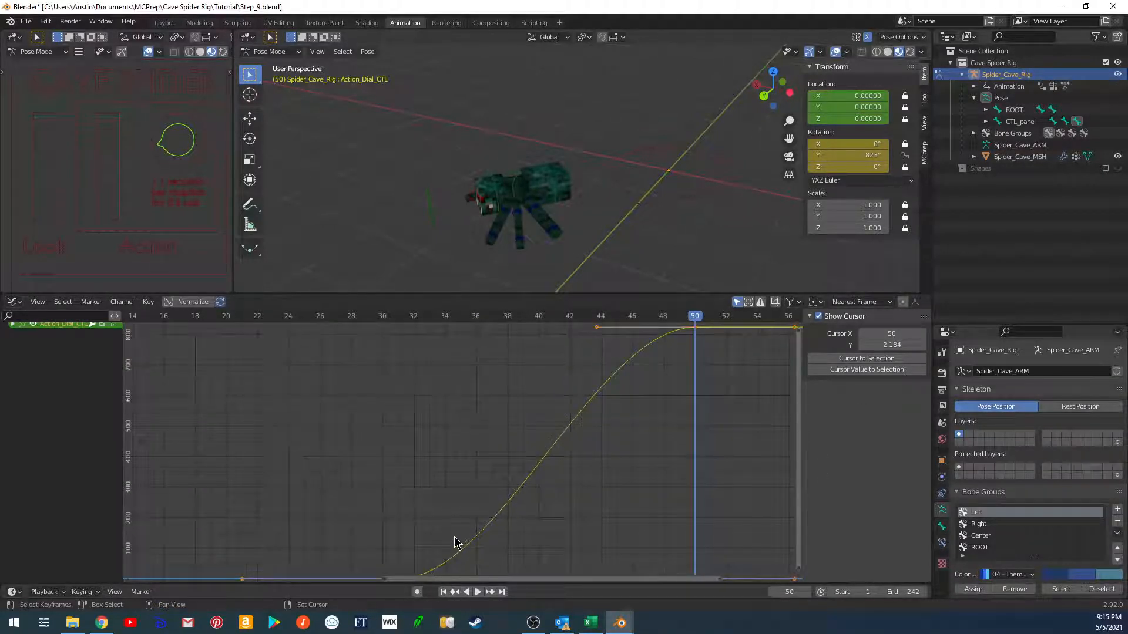
middle_click_drag(455, 537, 456, 528)
left_click_drag(800, 335, 801, 329)
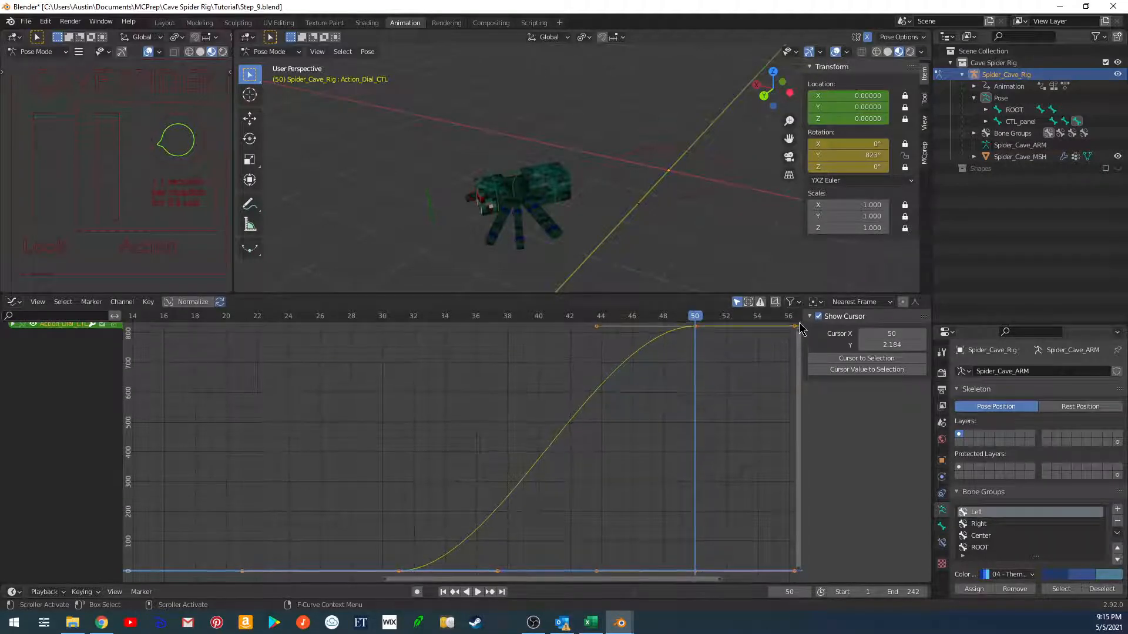
key("t")
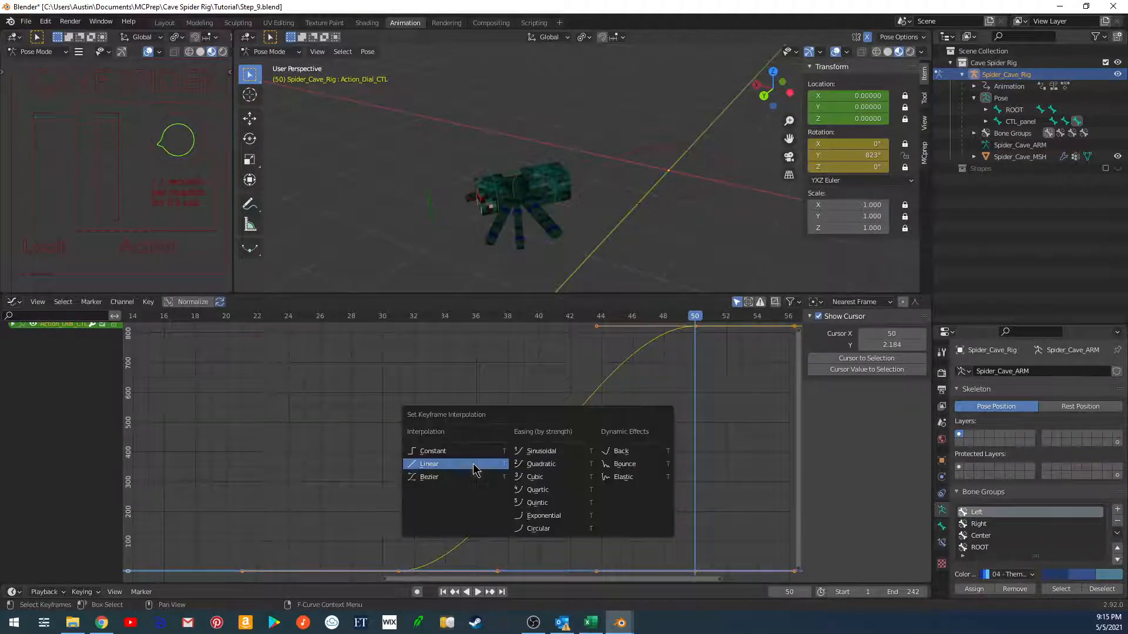
left_click(475, 470)
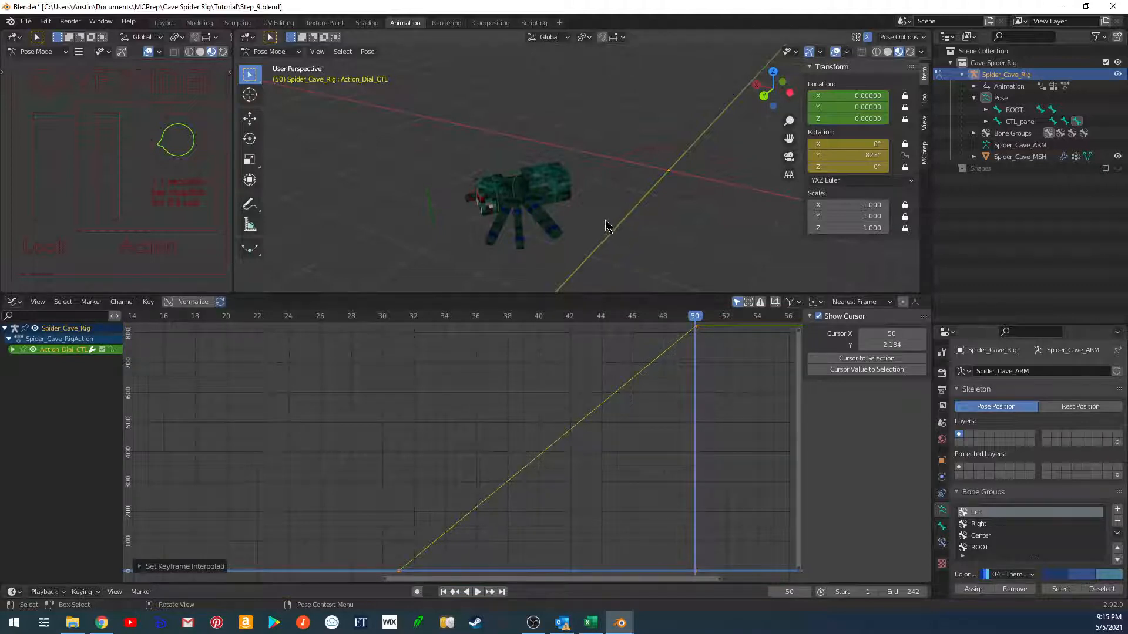
Play the animation from frame 23 to review the walk with linear dial rotation.
left_click(276, 317)
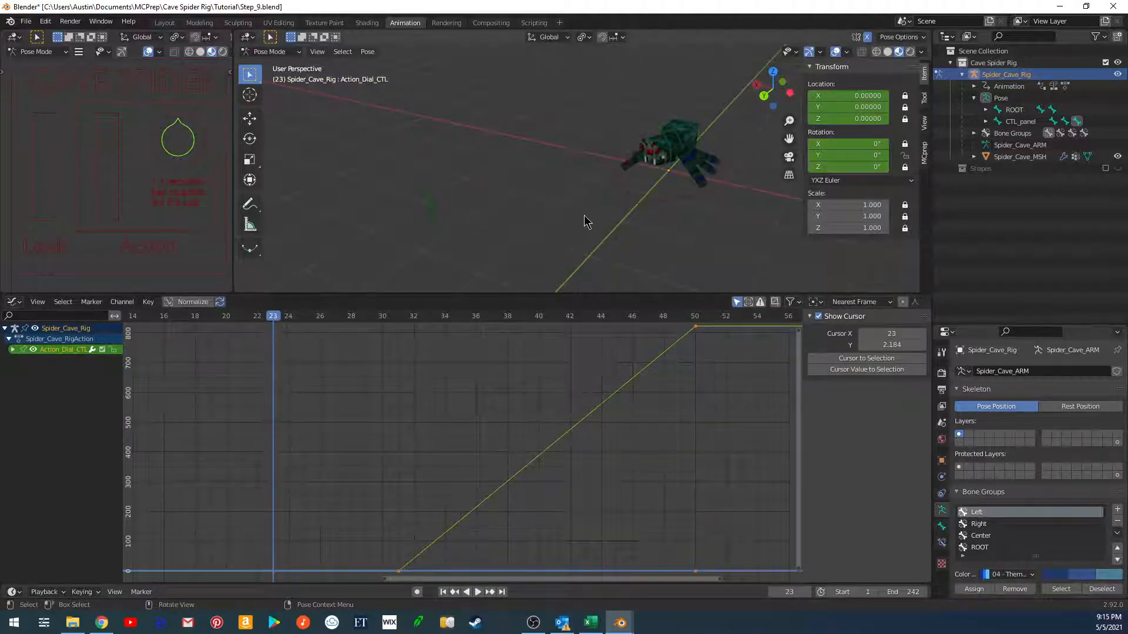
key("space")
key("space")
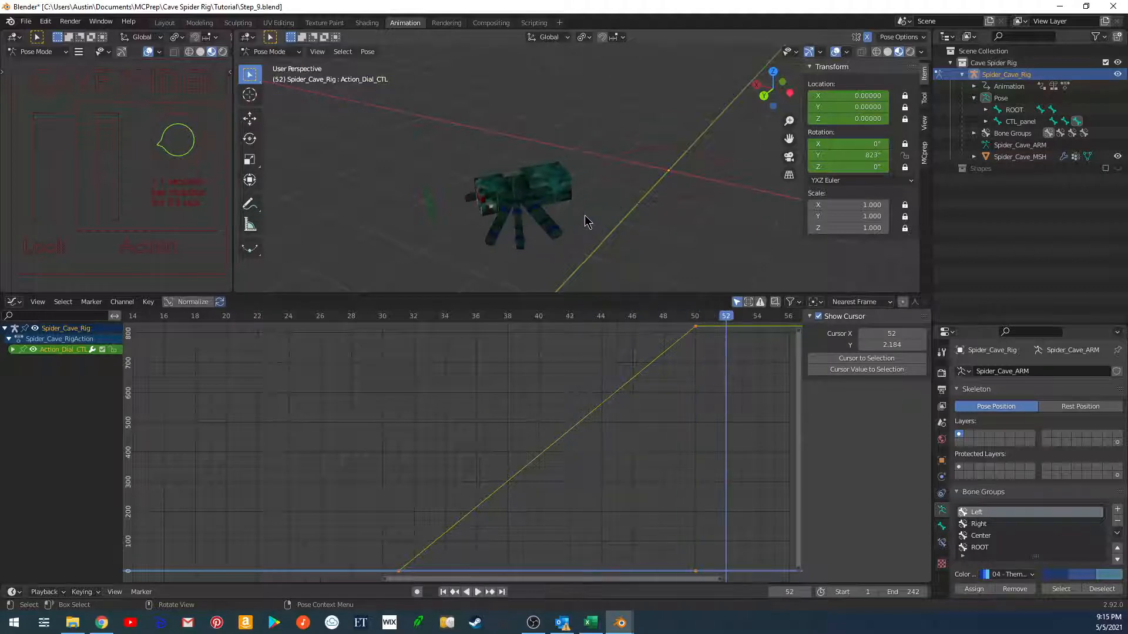
Lower the Action dial's Y rotation keyframe at frame 50 to about 576°, keeping its frame fixed.
left_click(696, 327)
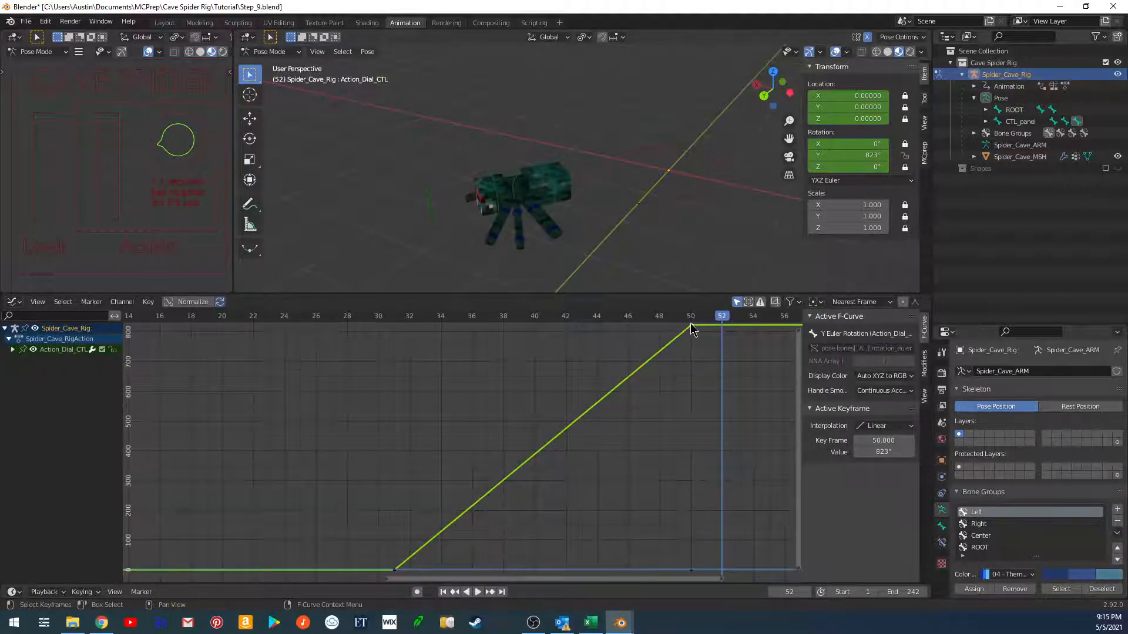
key("g")
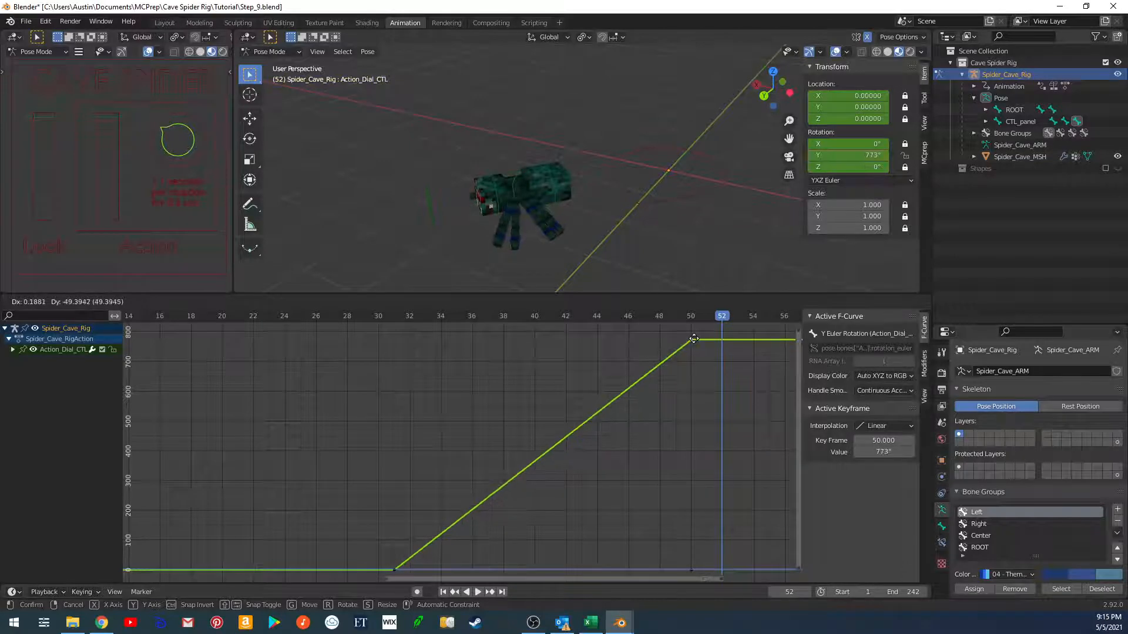
key("y")
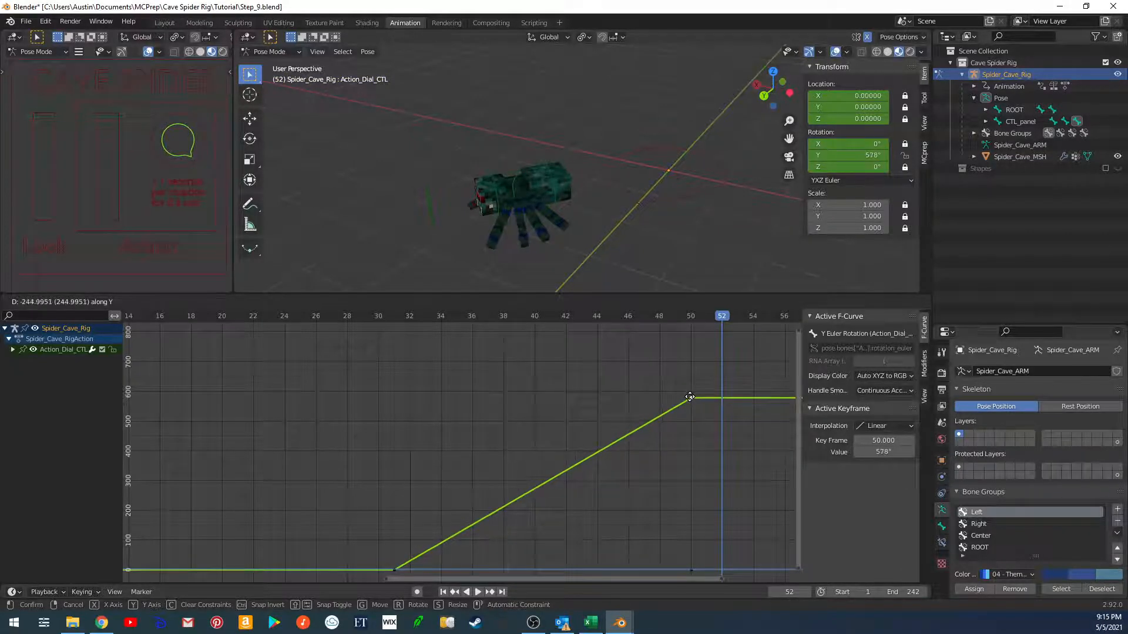
left_click(691, 399)
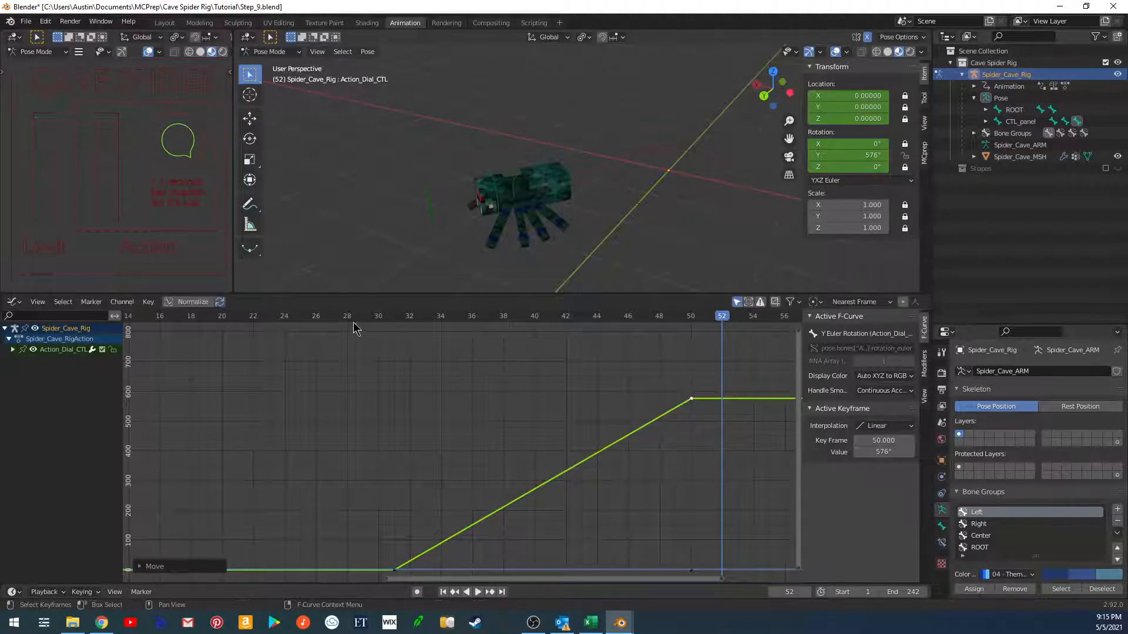
Play the walk from just before the dial starts turning at frame 31 to judge the leg speed.
left_click_drag(353, 328, 339, 327)
key("space")
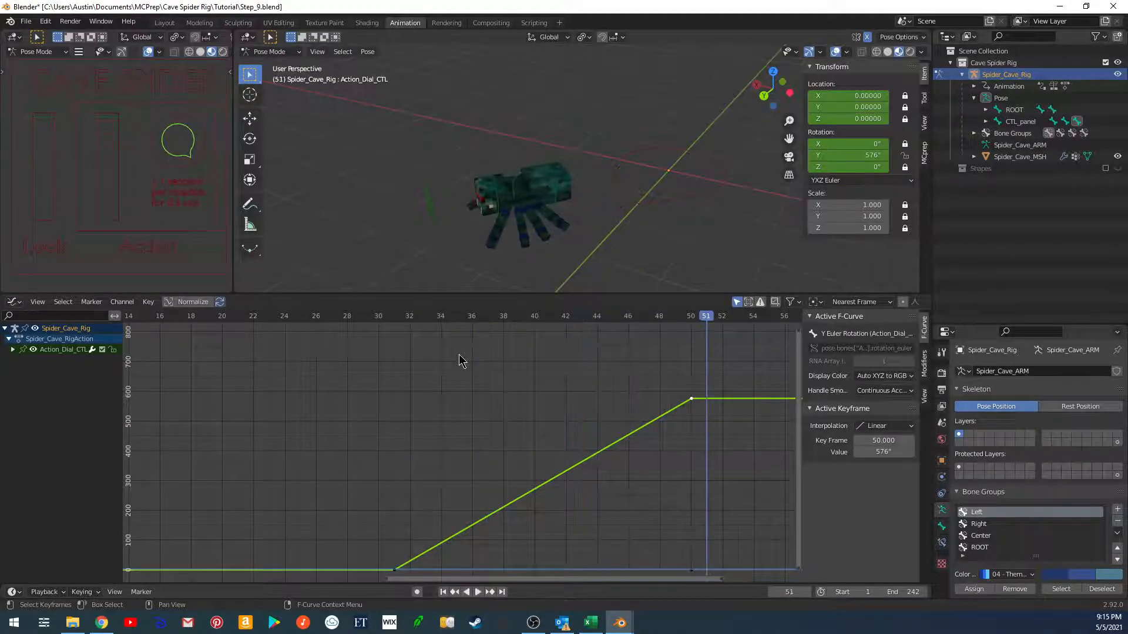
left_click(363, 316)
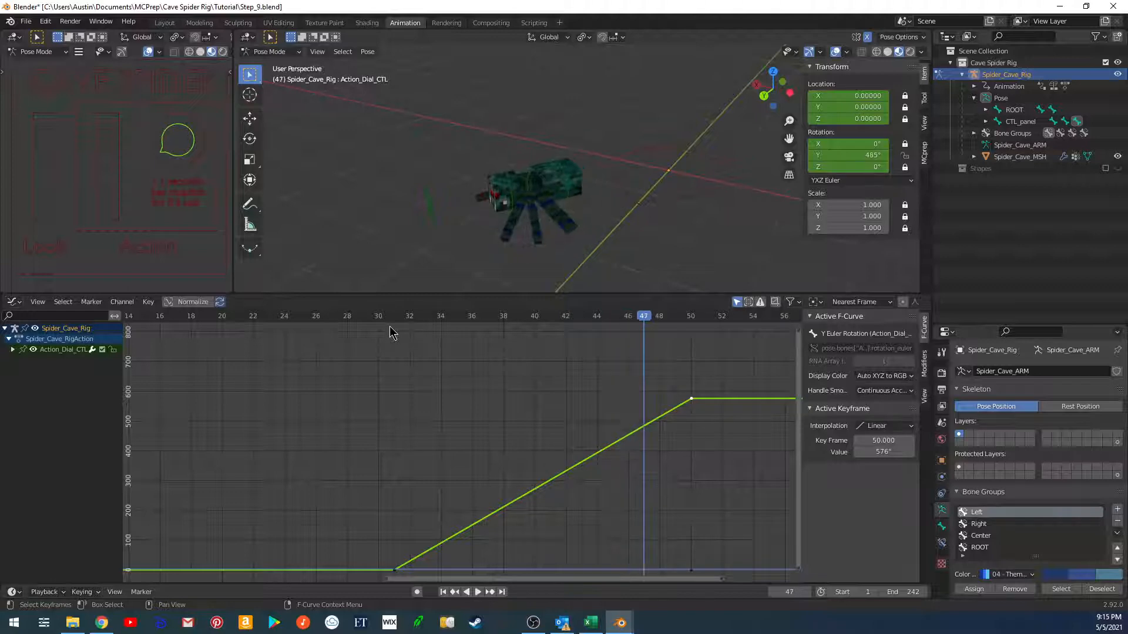
Raise the Action dial's Y rotation keyframe at frame 50 to about 706°.
key("g")
key("y")
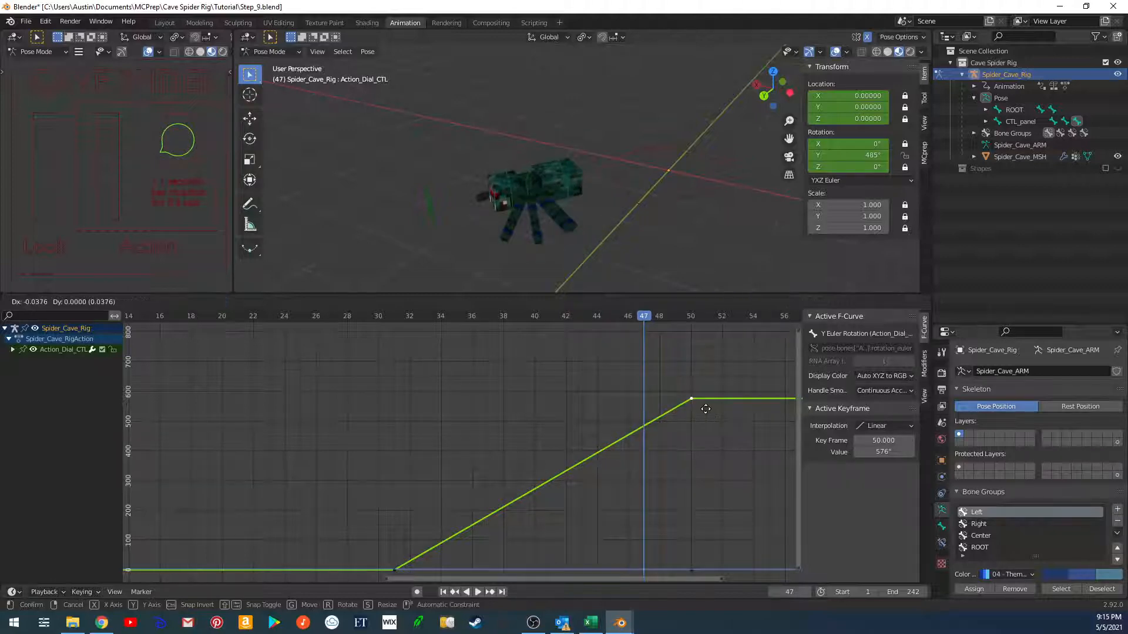
left_click(702, 371)
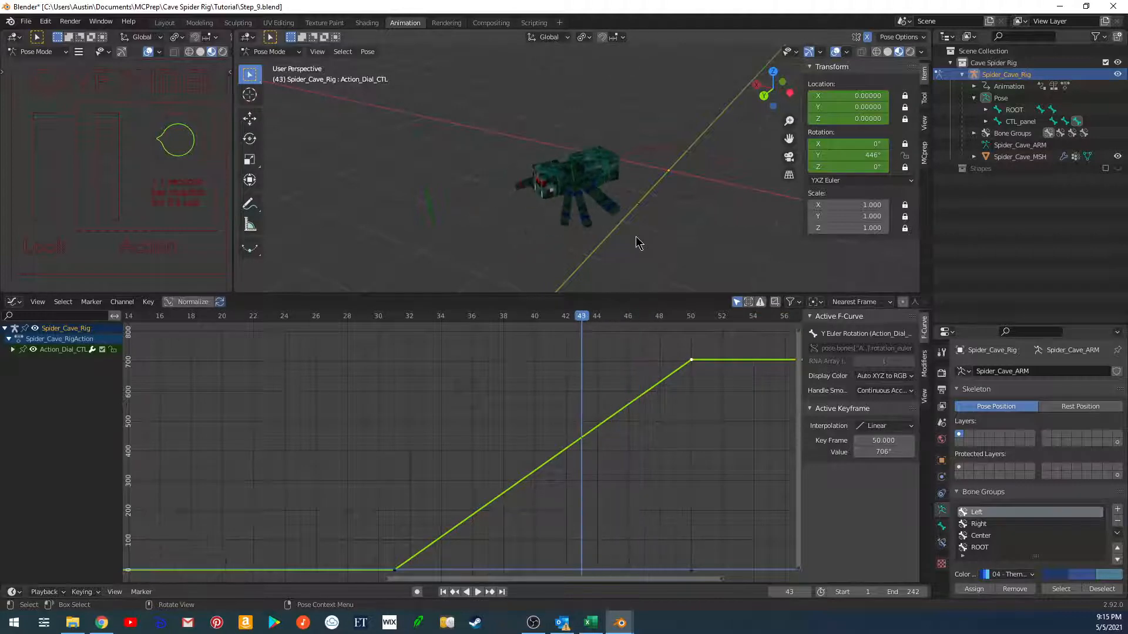
Step frame by frame from frame 32 to frame 50 and examine the leg motion against the body's movement.
key("Left")
key("Left")
key("Left")
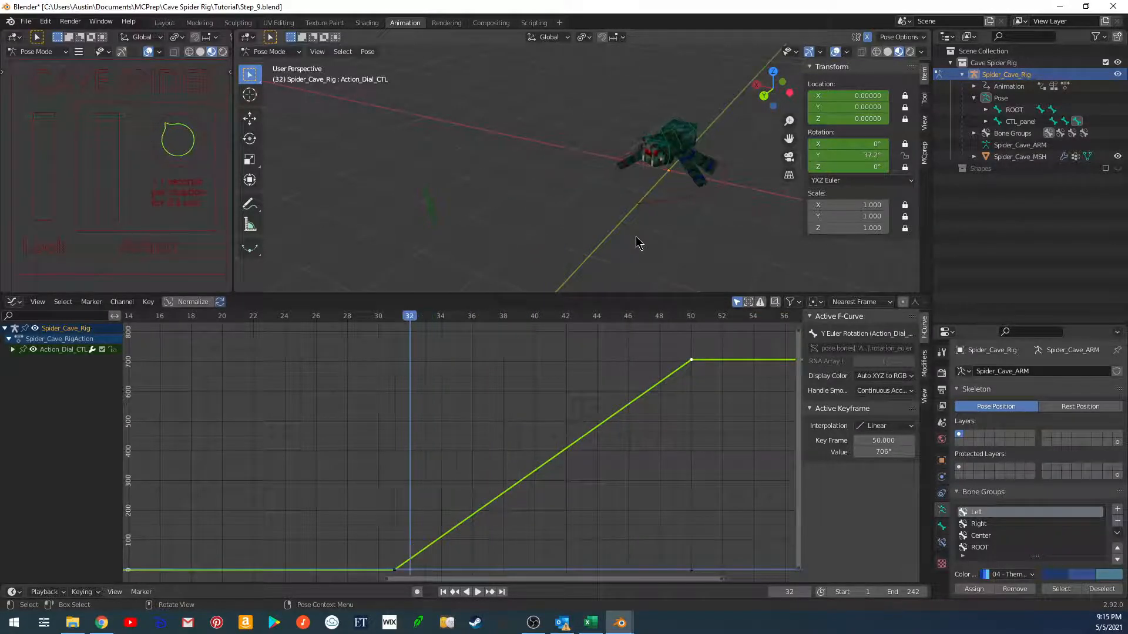
key("Right")
key("Right")
key("Right")
key("Right")
key("Right")
key("Right")
key("Right")
key("Right")
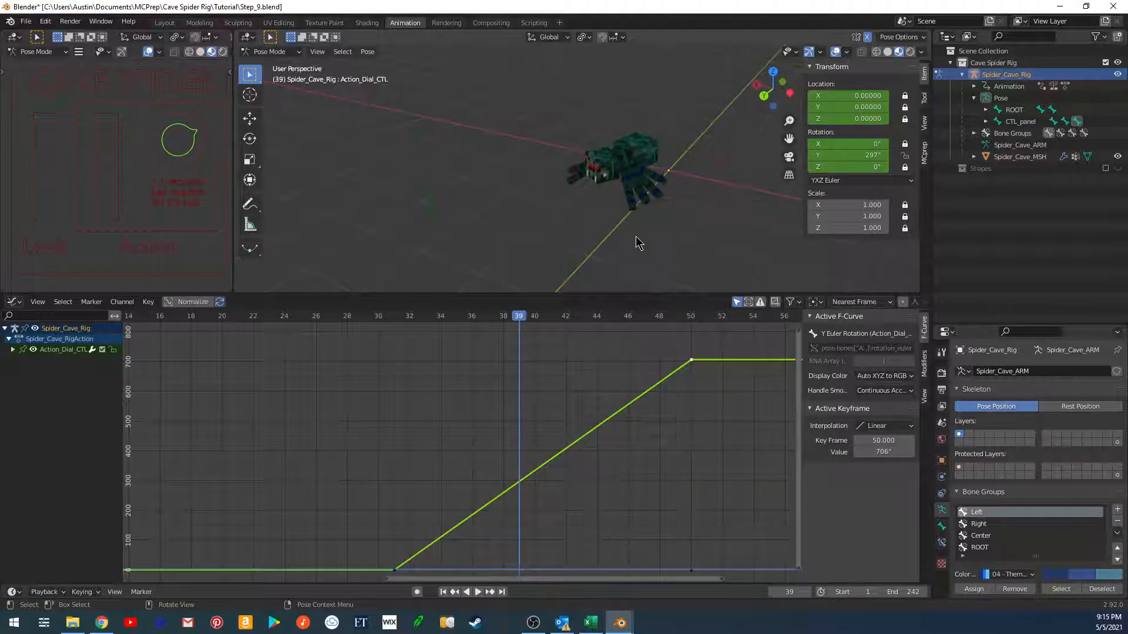
key("Right")
key("Right")
key("Right")
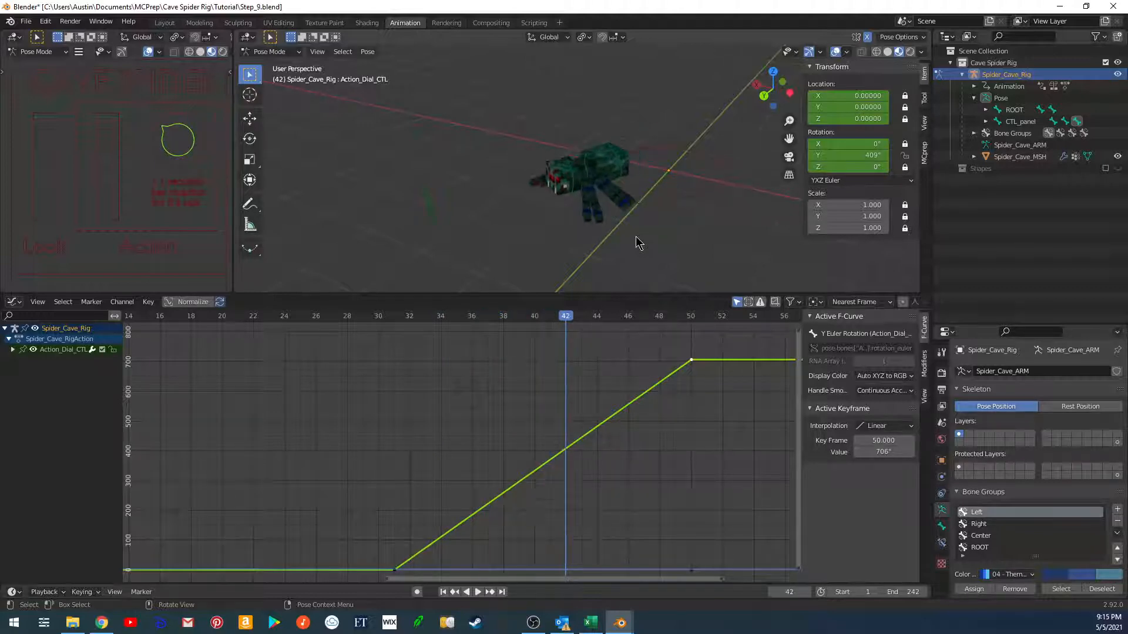
key("Right")
key("Right")
key("Right")
key("Right")
key("Right")
key("Right")
key("Right")
key("Right")
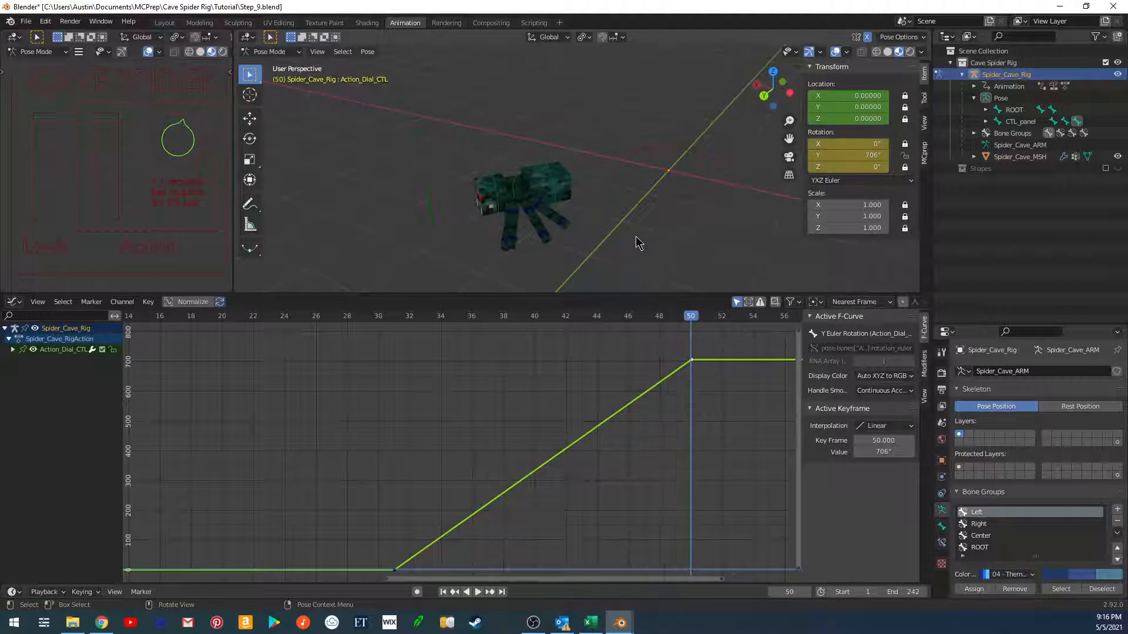
Raise the Action dial's rotation keyframe at frame 50 to about 900° and replay the walk.
middle_click_drag(723, 387, 709, 416)
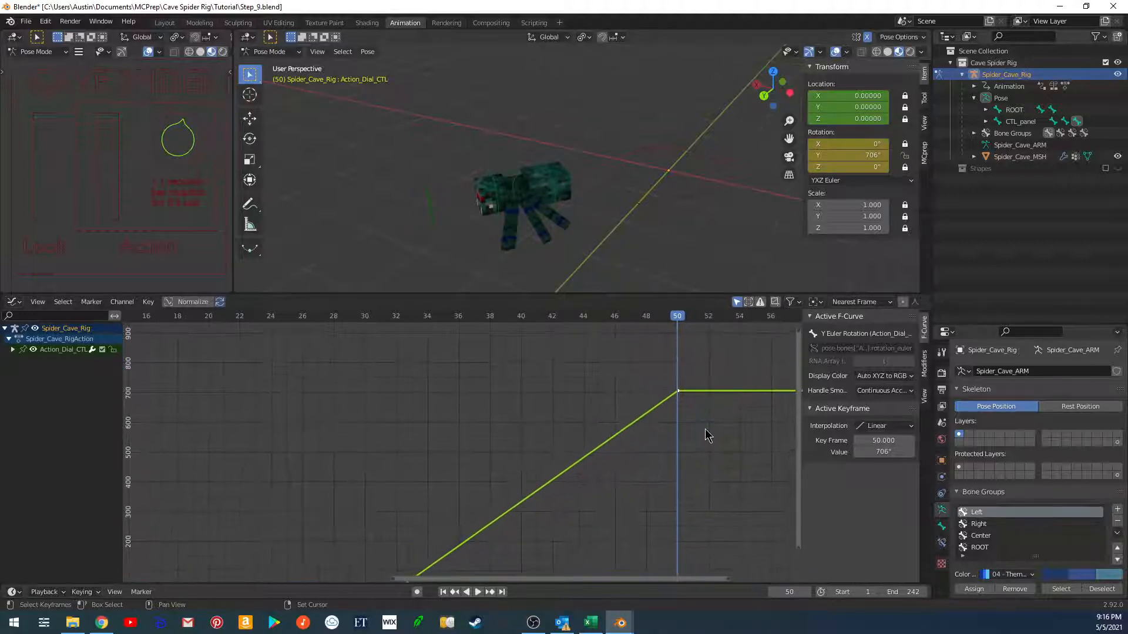
left_click(703, 373)
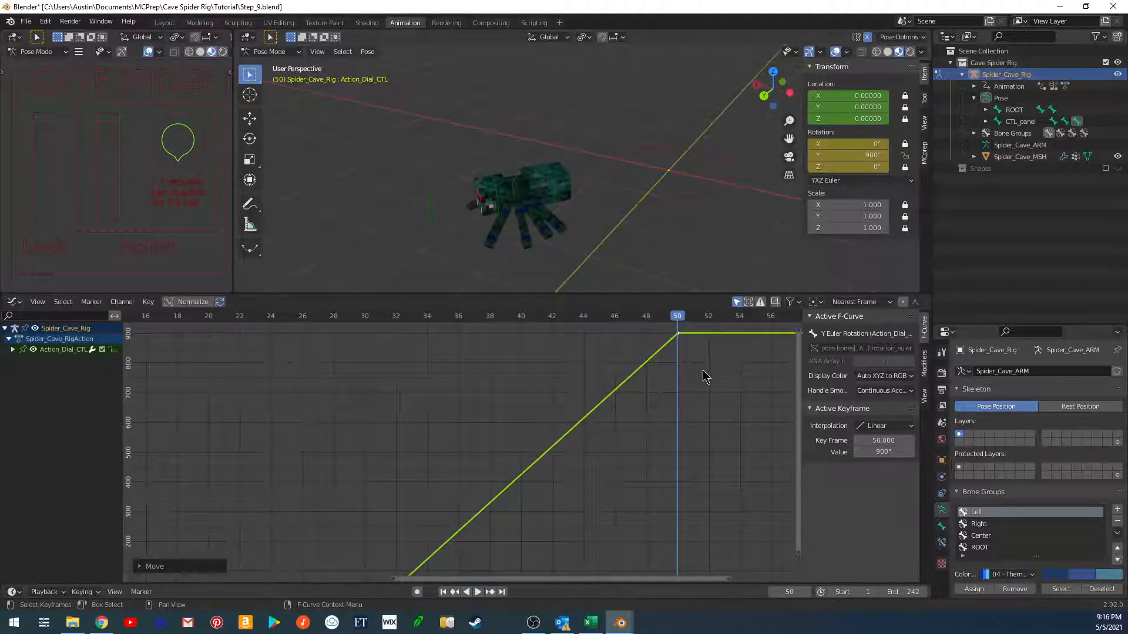
left_click(379, 318)
key("space")
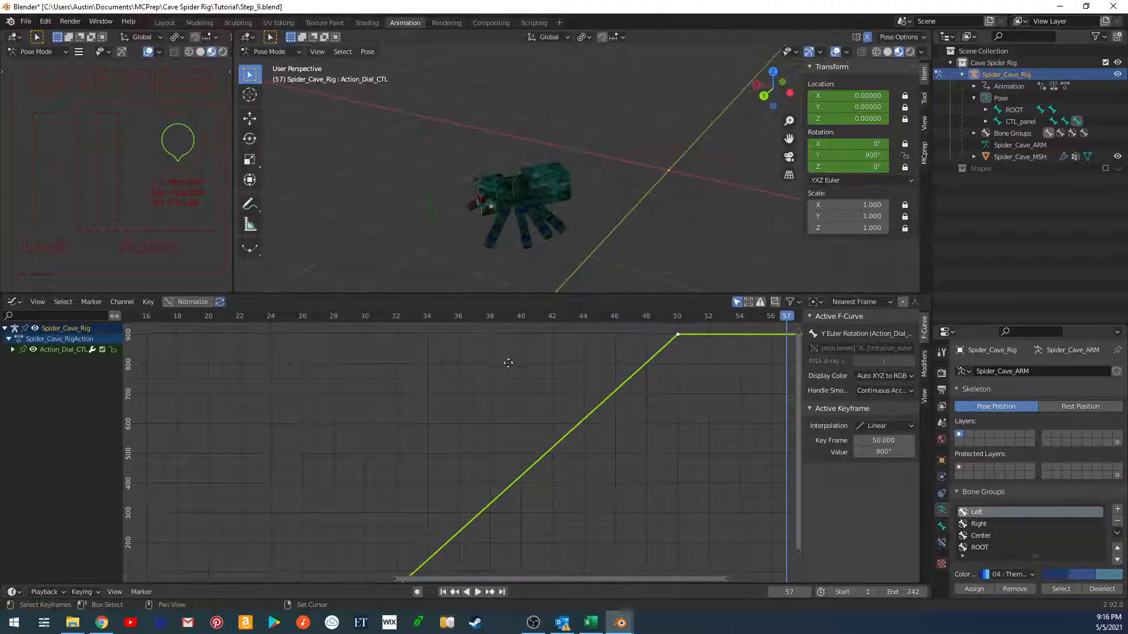
Play the whole animation from frame 1, review the spider's look and walk motion, and return to the first frame.
middle_click_drag(508, 360, 512, 392)
middle_click_drag(512, 224, 547, 207)
scroll(538, 234, "up", 2)
key("shift+Left")
key("space")
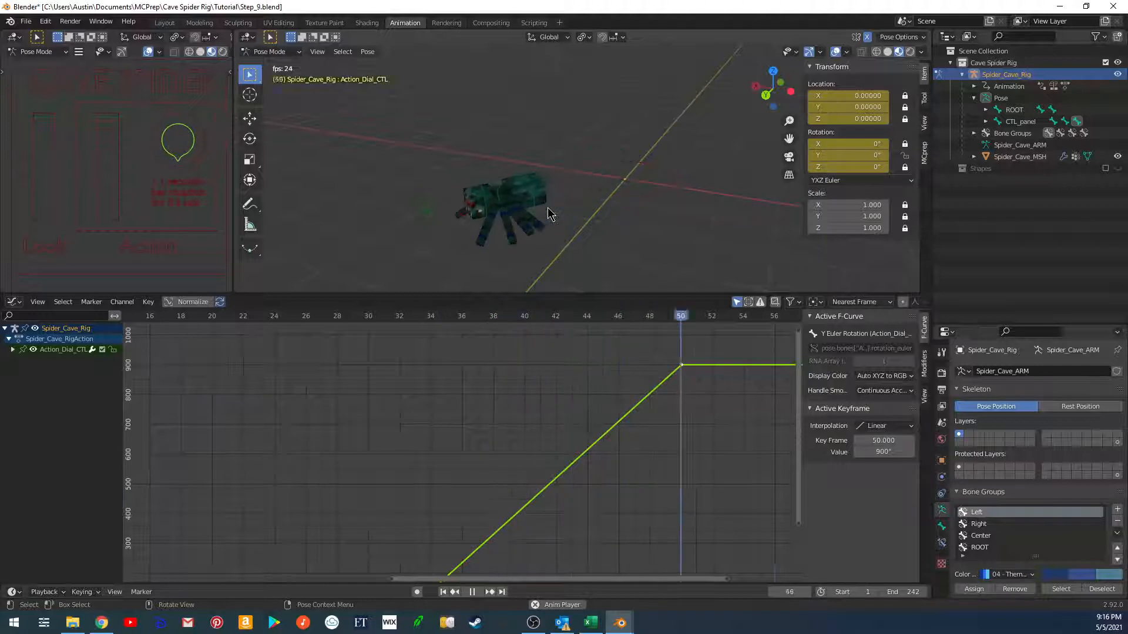
key("space")
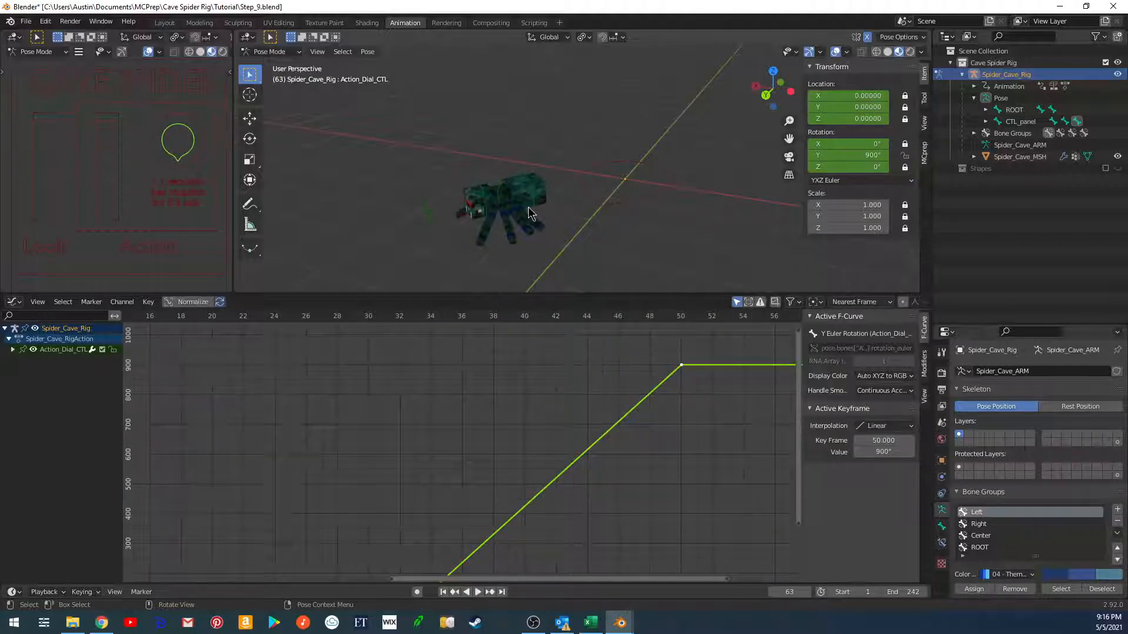
key("space")
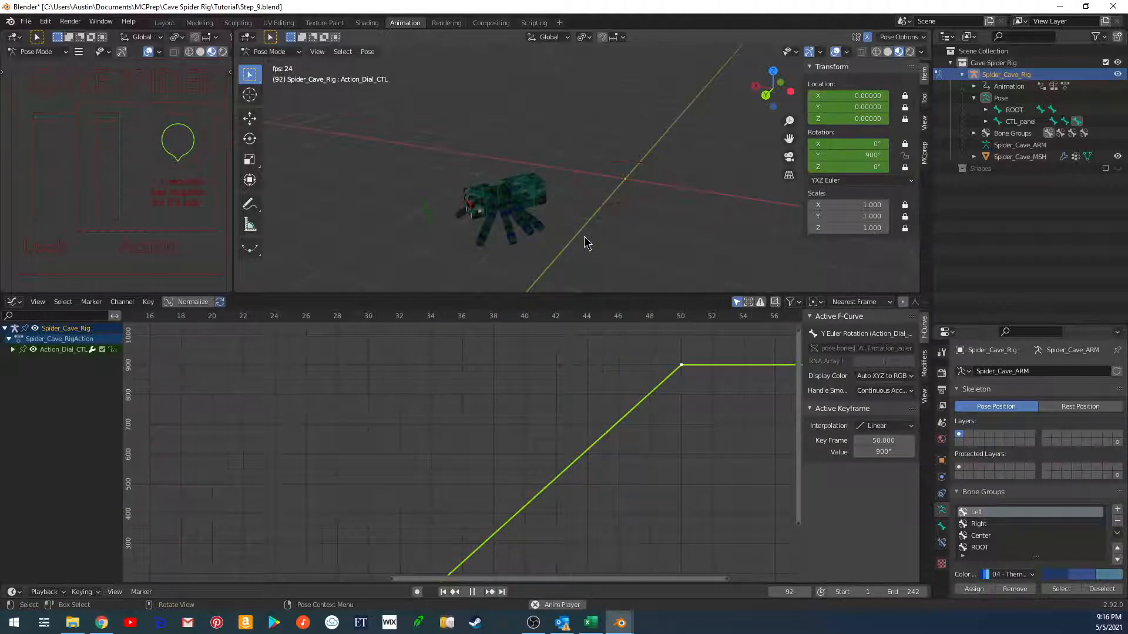
key("space")
key("shift+Left")
middle_click_drag(599, 247, 576, 247, "alt")
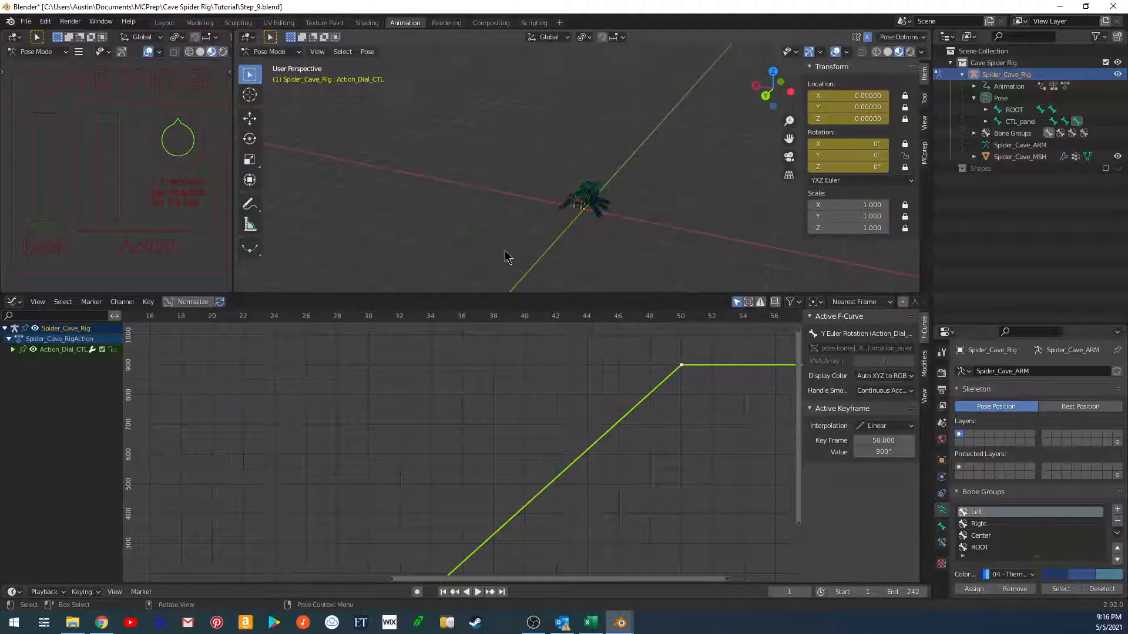
Change the Graph Editor to the Dope Sheet's Action Editor and unlink the animation action from the spider rig.
key("alt+h")
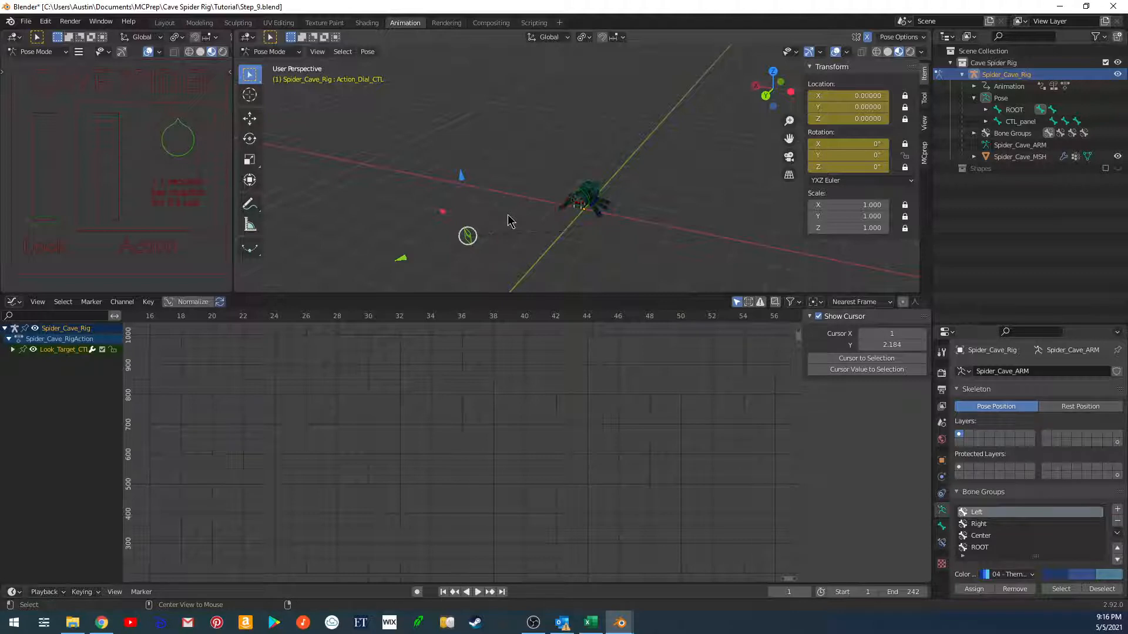
key("h")
left_click(13, 302)
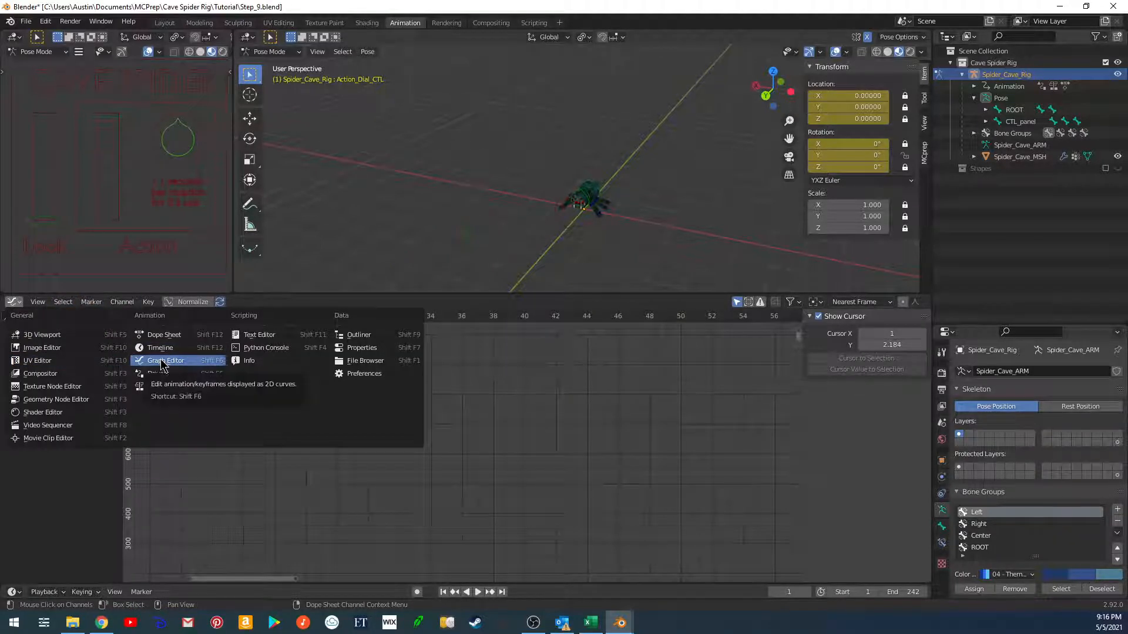
left_click(160, 335)
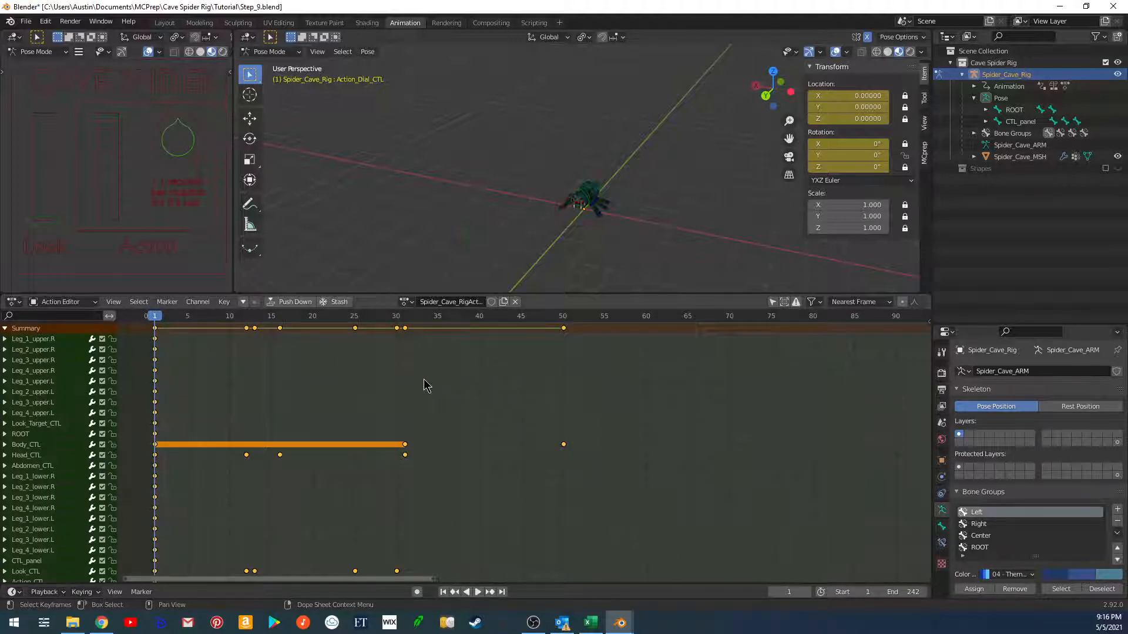
key("Delete")
left_click(515, 302)
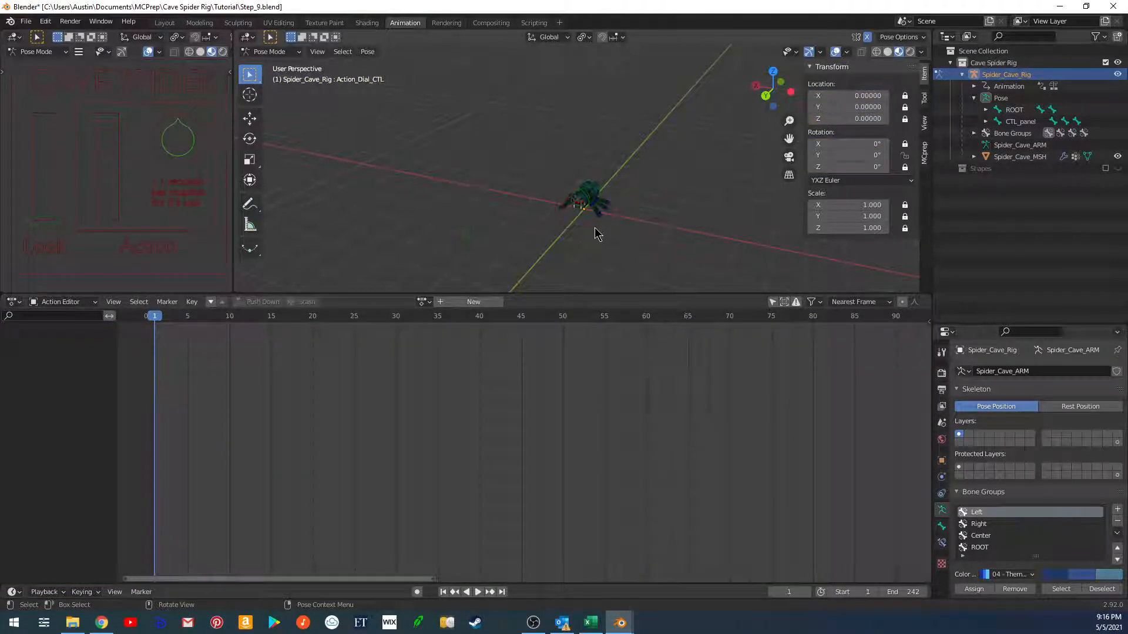
Go to frame 242, select the spider's body and leg controls around the root, and reset their pose.
key("shift+Right")
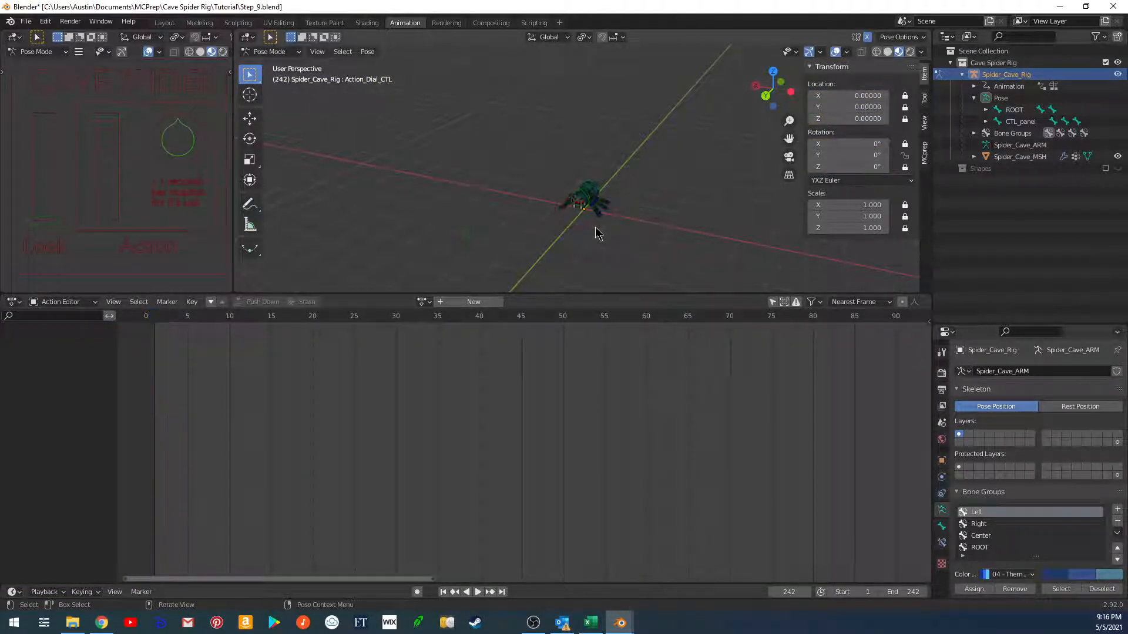
key("a")
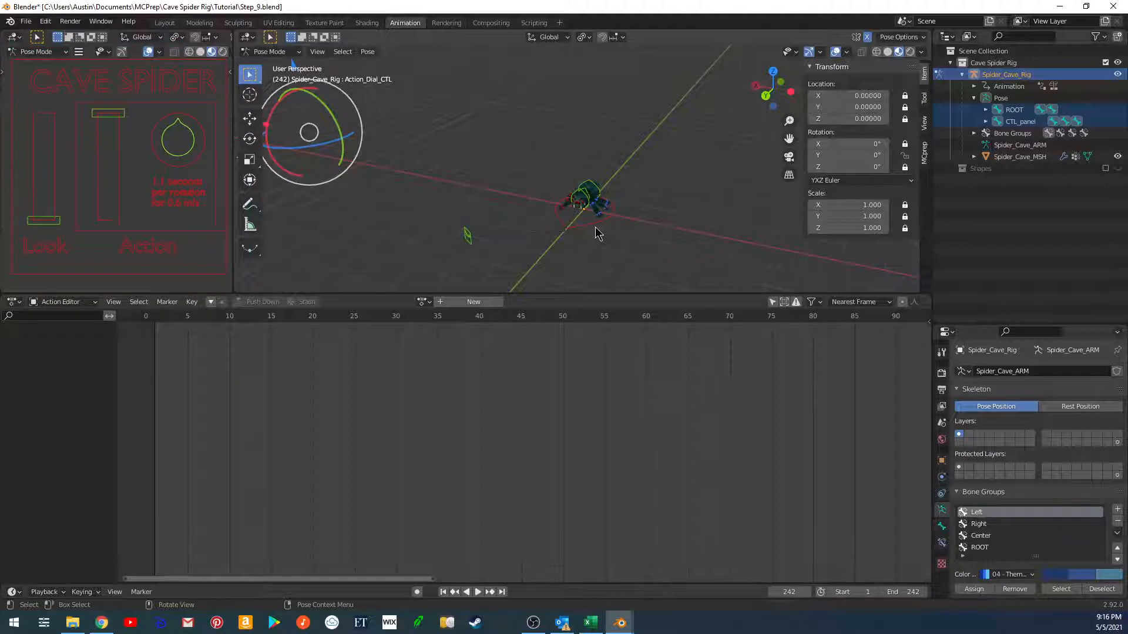
key("alt+a")
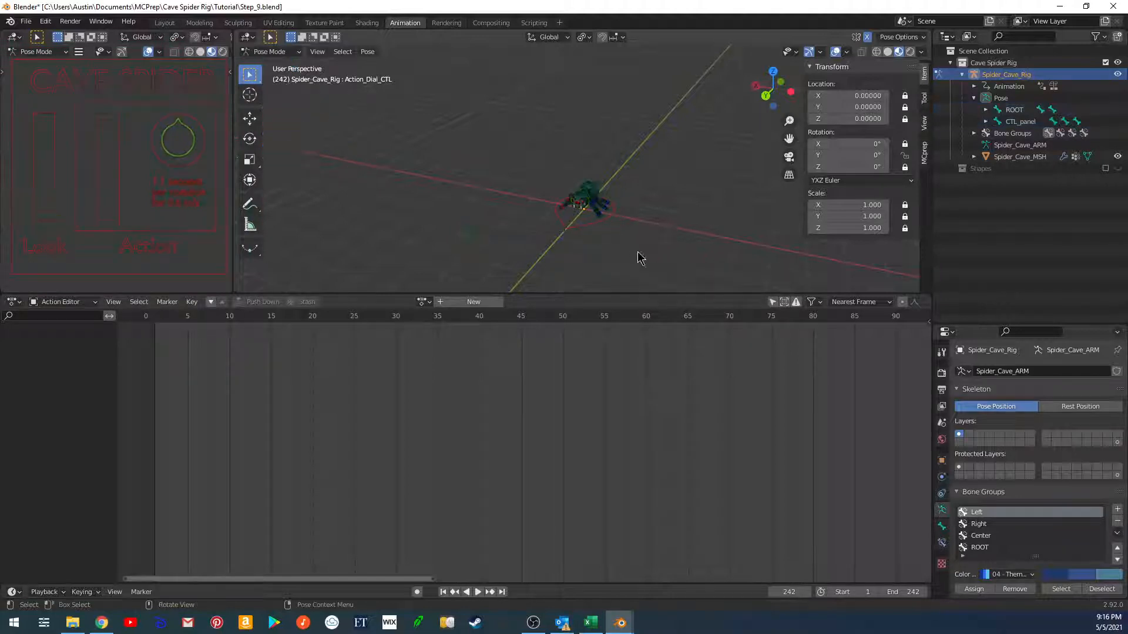
left_click_drag(675, 257, 491, 184)
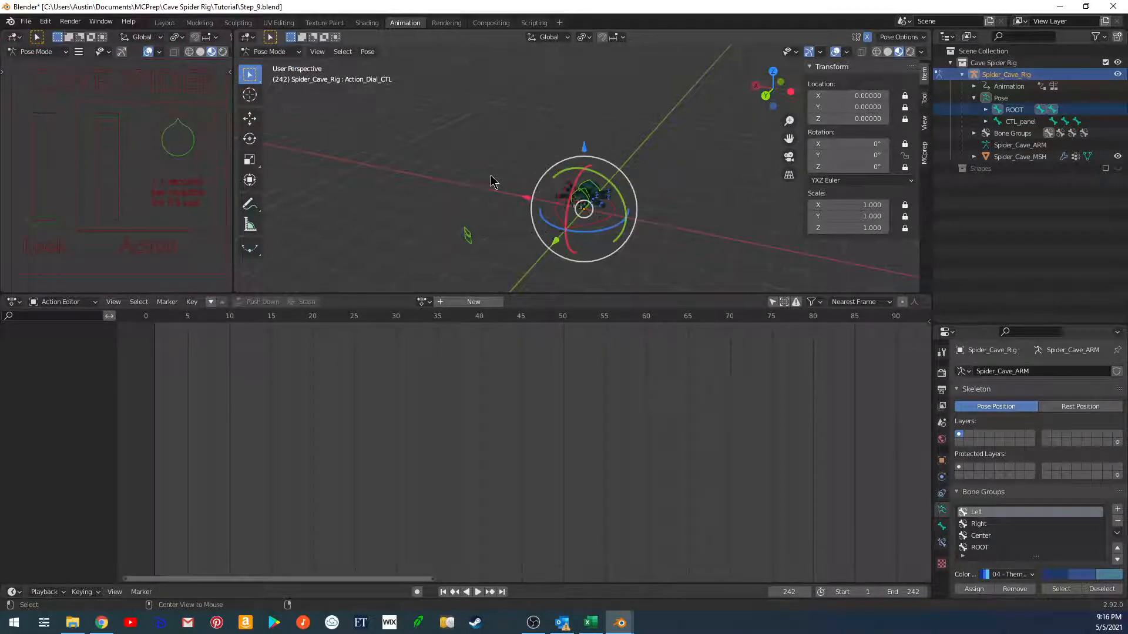
key("alt+a")
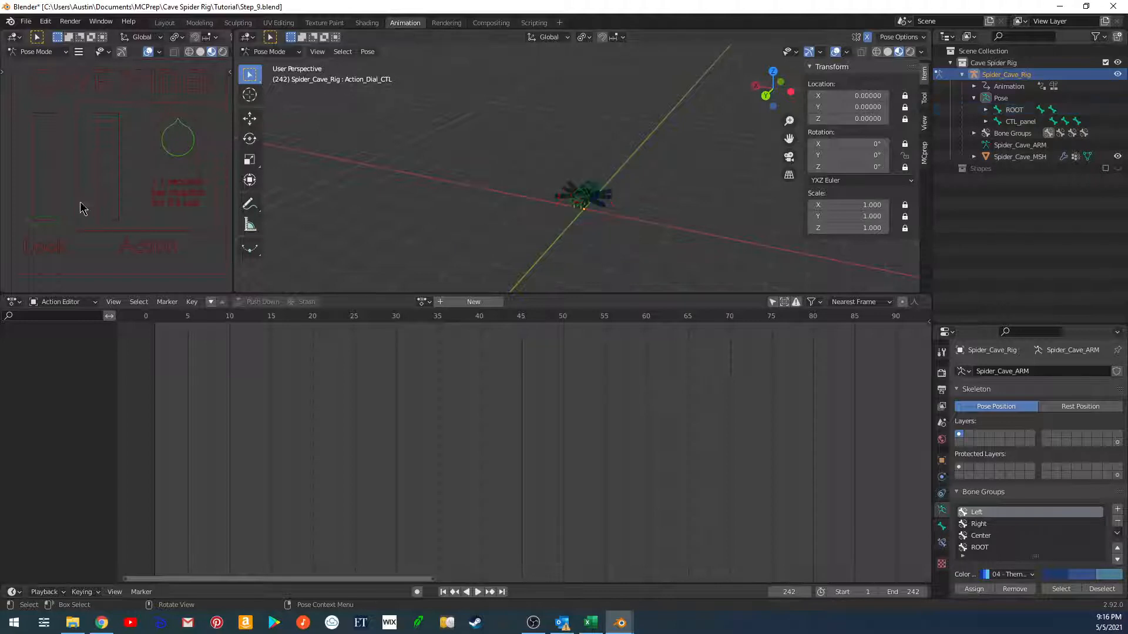
Clear the location of the Look and Action sliders on the control panel.
left_click(58, 224)
left_click(109, 113, "shift")
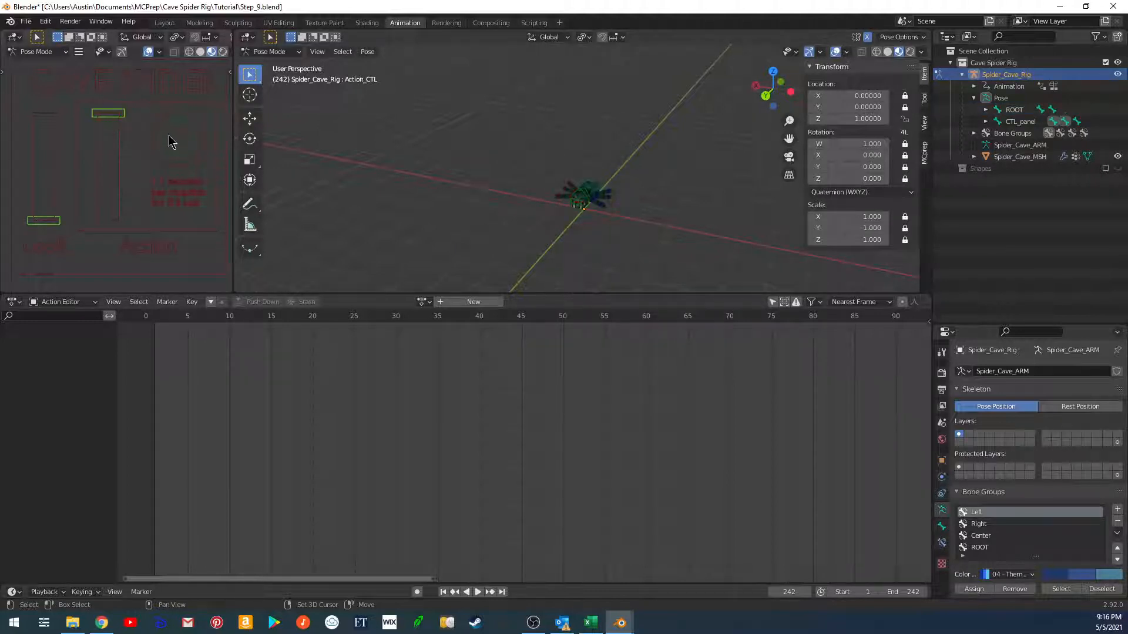
key("alt+g")
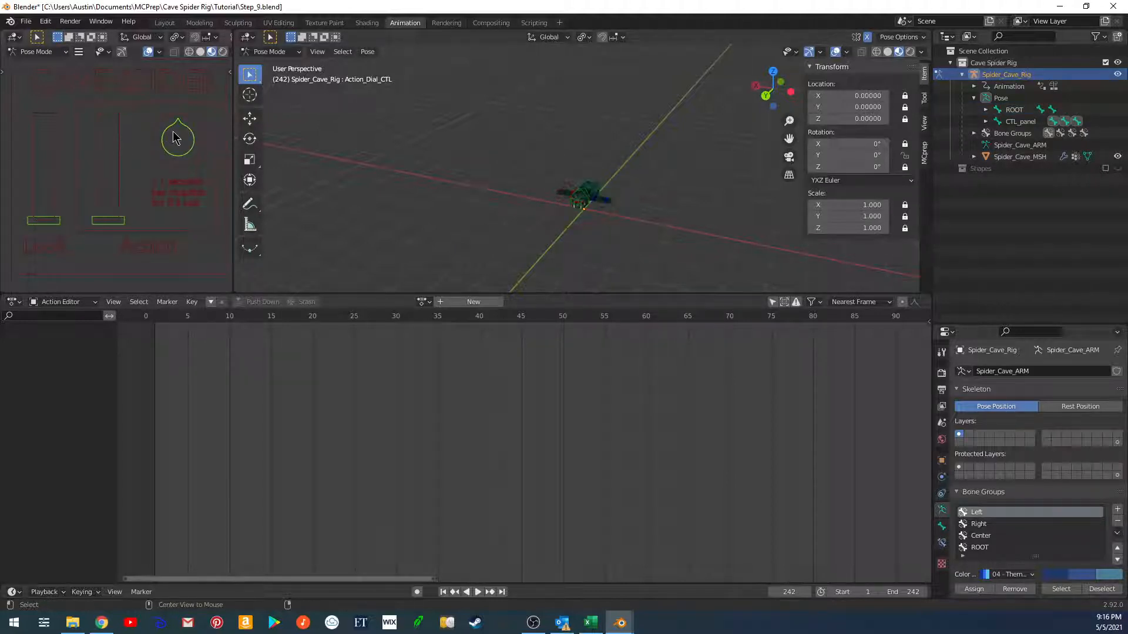
key("alt+a")
Select the spider's left upper leg bones and, in the back view, rotate them downward about their local X axis.
scroll(491, 208, "up", 7)
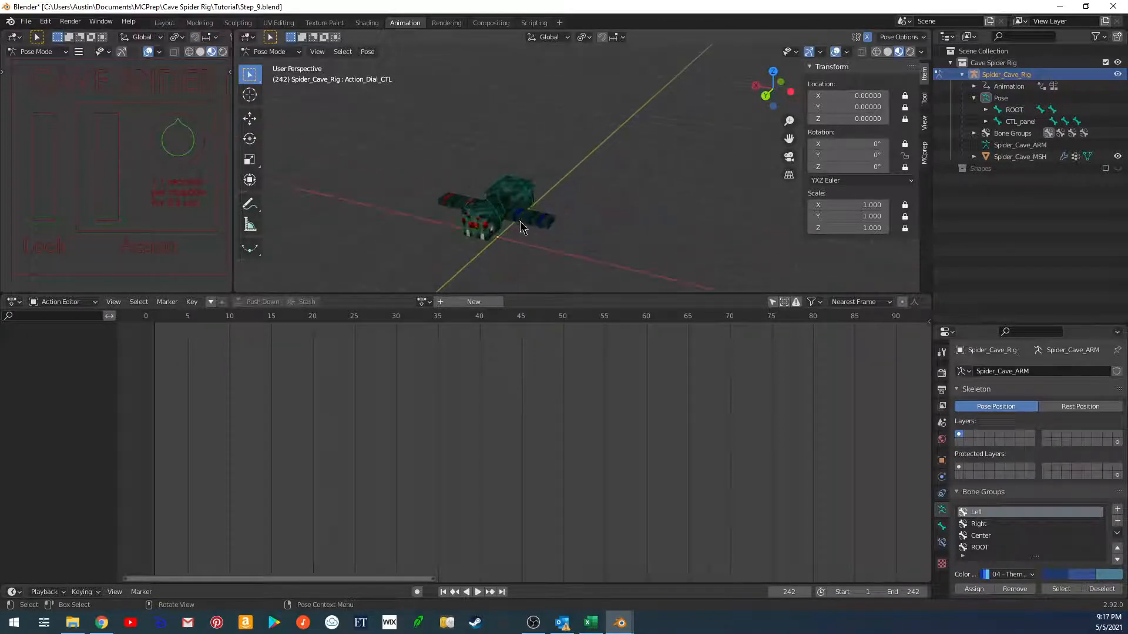
middle_click_drag(474, 247, 521, 207, "shift")
left_click_drag(518, 205, 510, 179)
middle_click_drag(511, 194, 554, 210)
left_click_drag(517, 212, 523, 189)
left_click(623, 211)
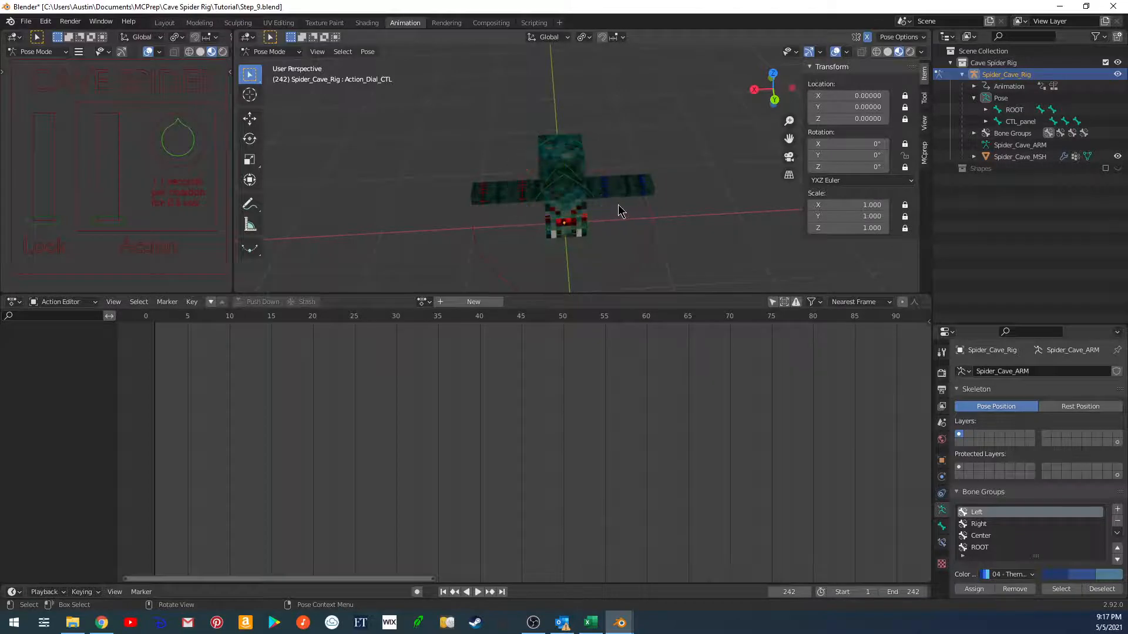
left_click_drag(618, 205, 606, 188)
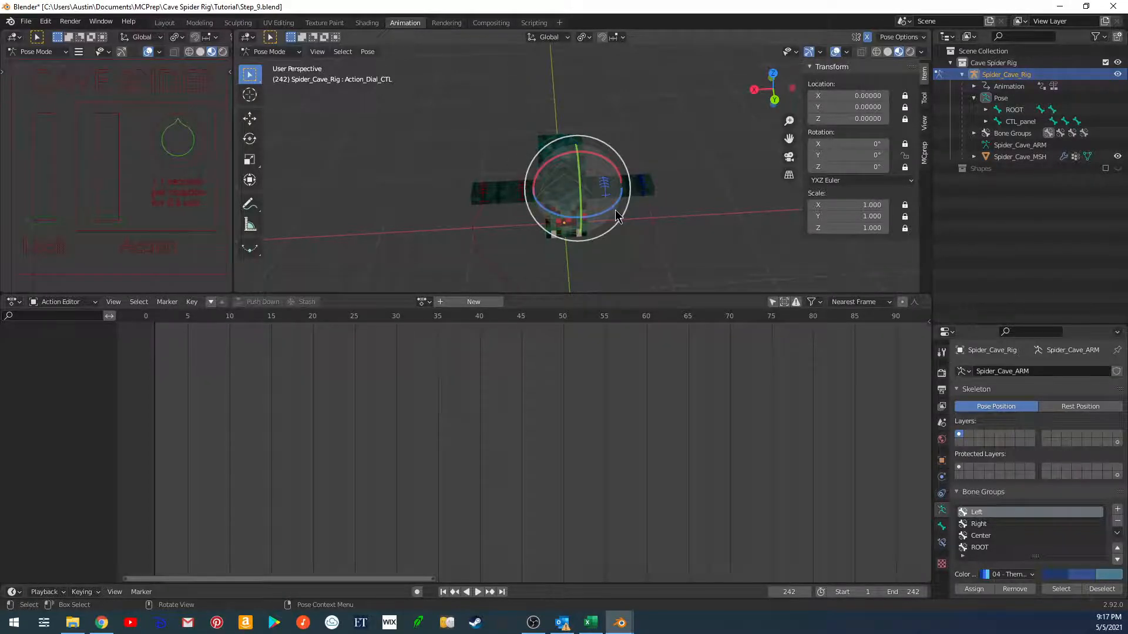
key("ctrl+KP_1")
middle_click_drag(656, 219, 655, 157, "shift")
key("r")
key("x")
key("x")
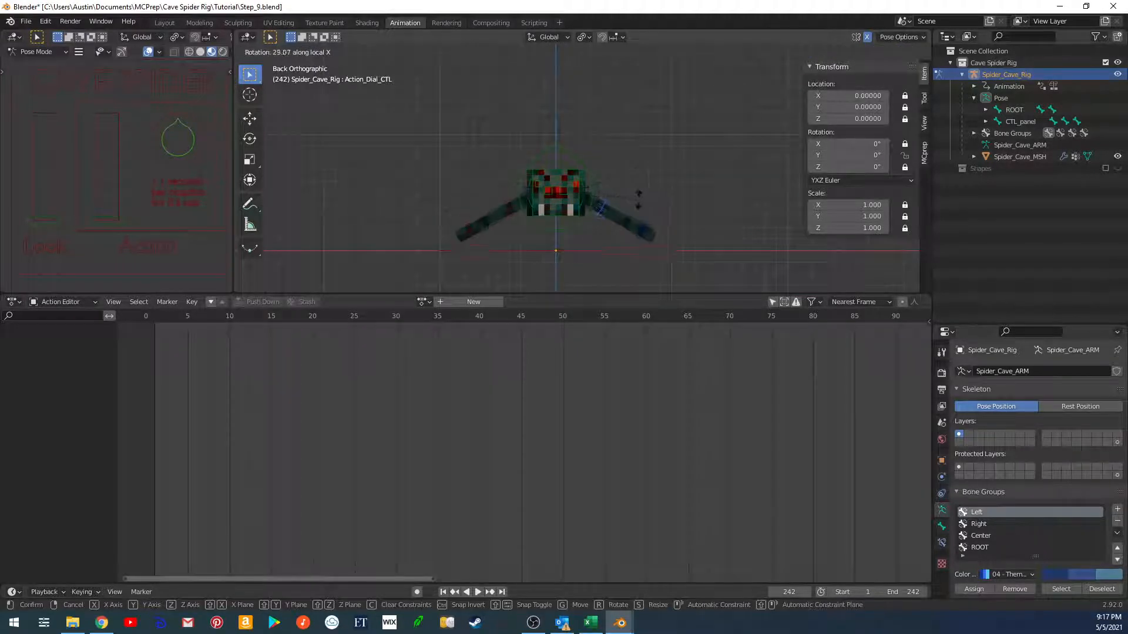
left_click(638, 206)
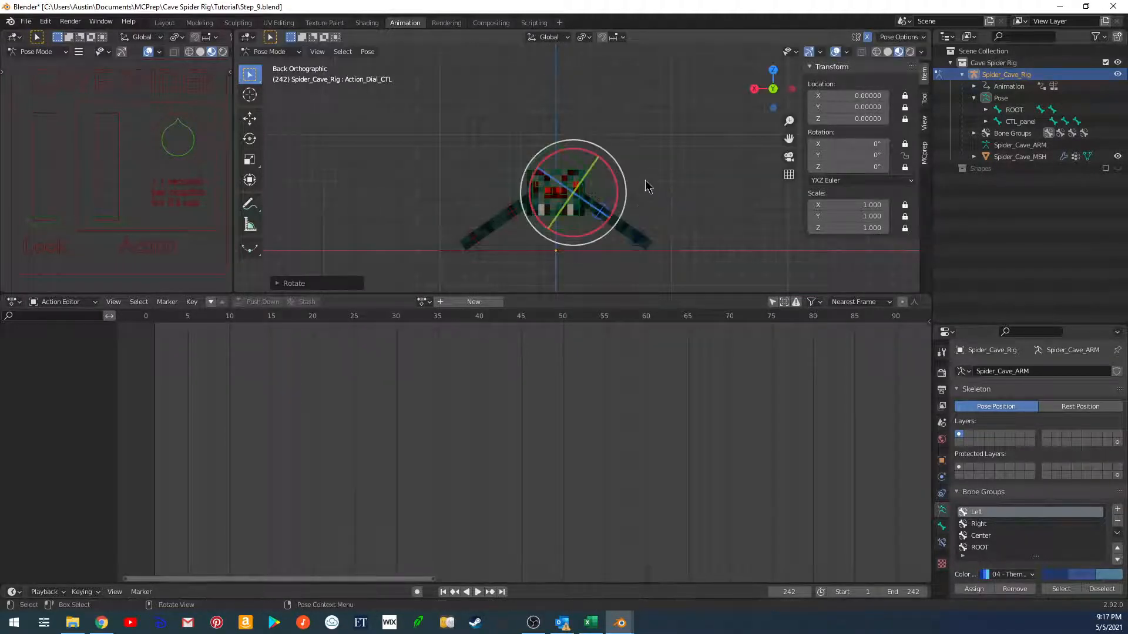
Insert a Rotation keyframe on the spider's left and right upper leg bones at frame 242.
middle_click_drag(645, 180, 614, 225)
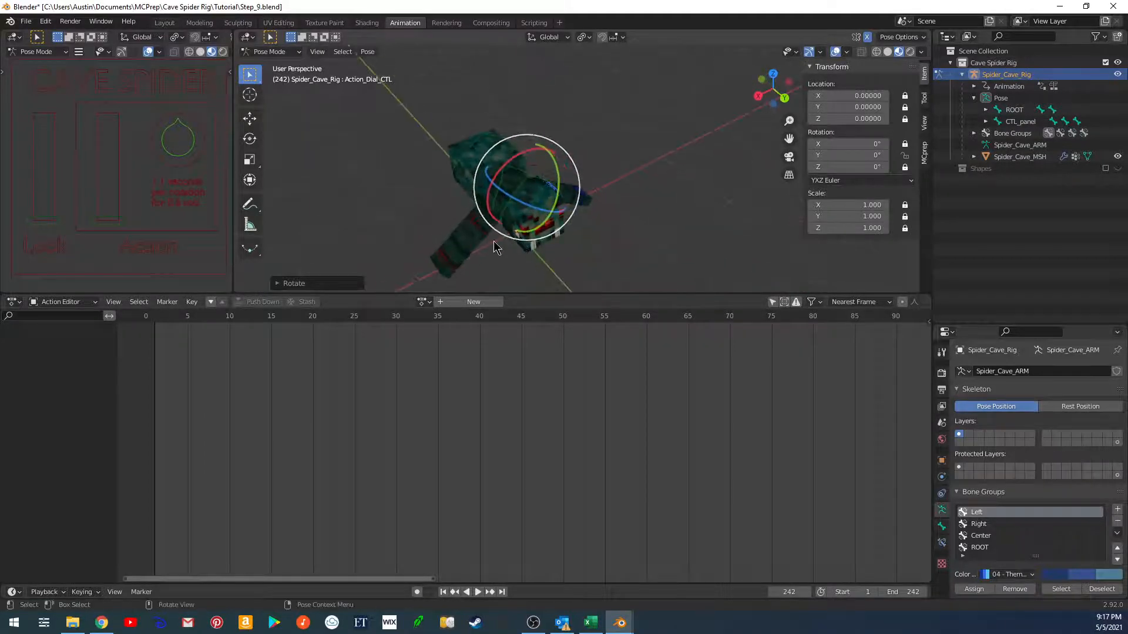
middle_click_drag(504, 245, 483, 236)
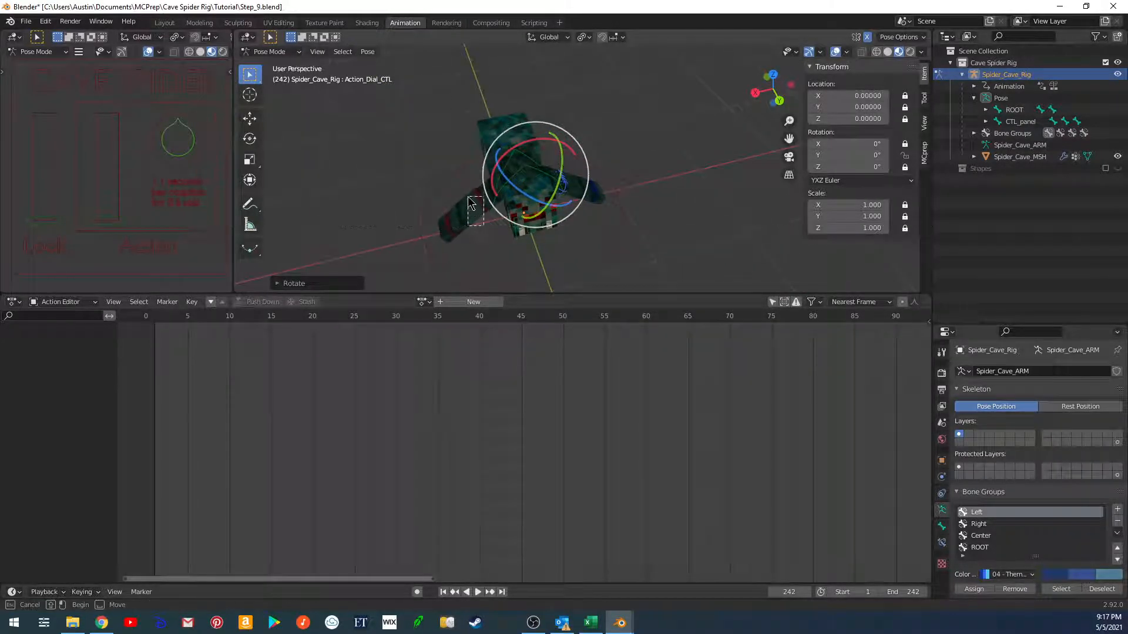
key("ctrl+z")
key("i")
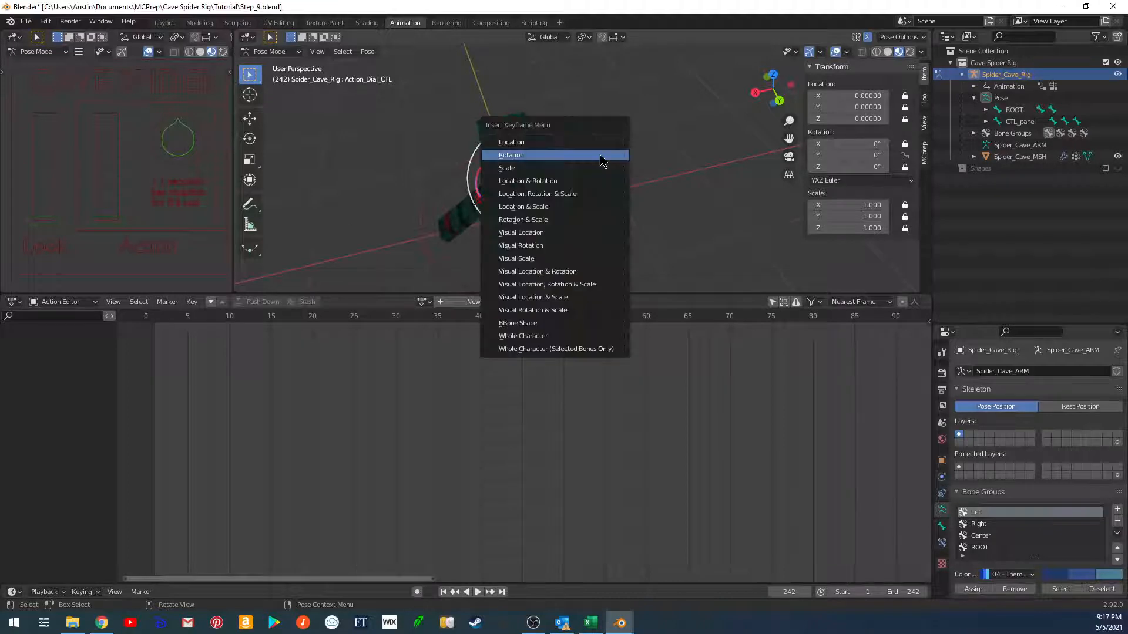
left_click(601, 155)
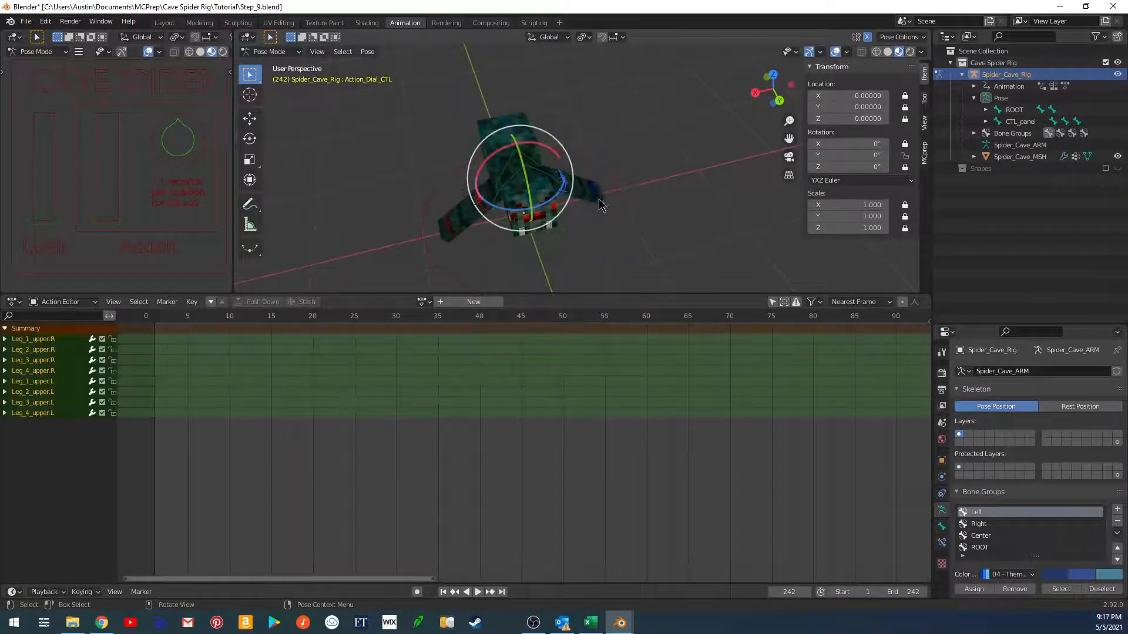
Select the Action slider on the control panel and move it up to the end of its track, Z location 1.0.
middle_click_drag(603, 205, 482, 194)
left_click(112, 221)
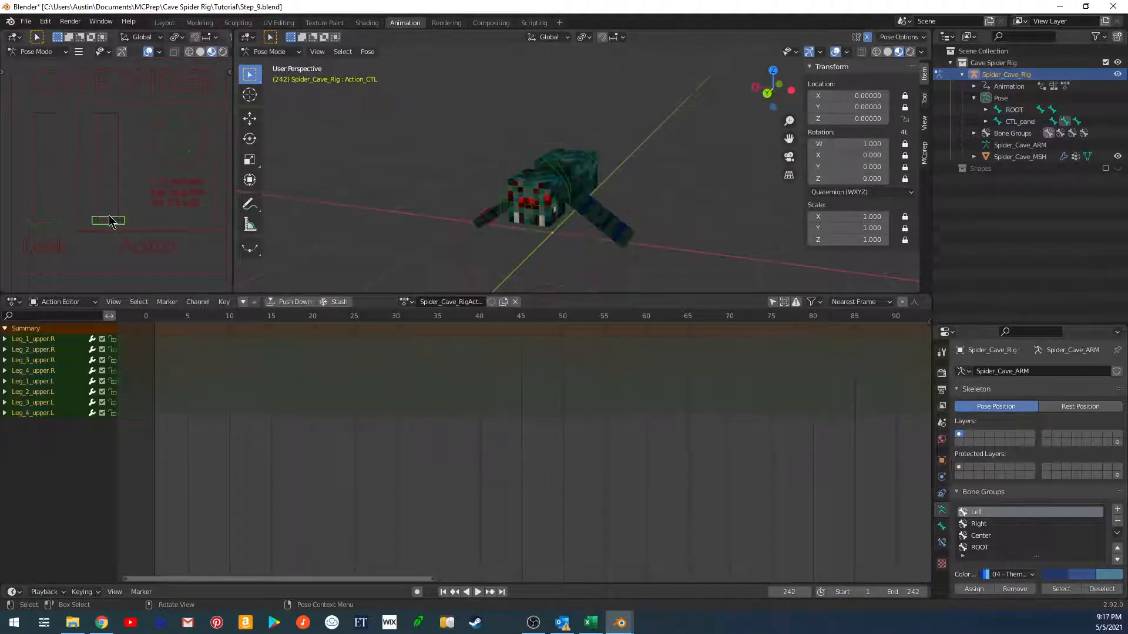
key("g")
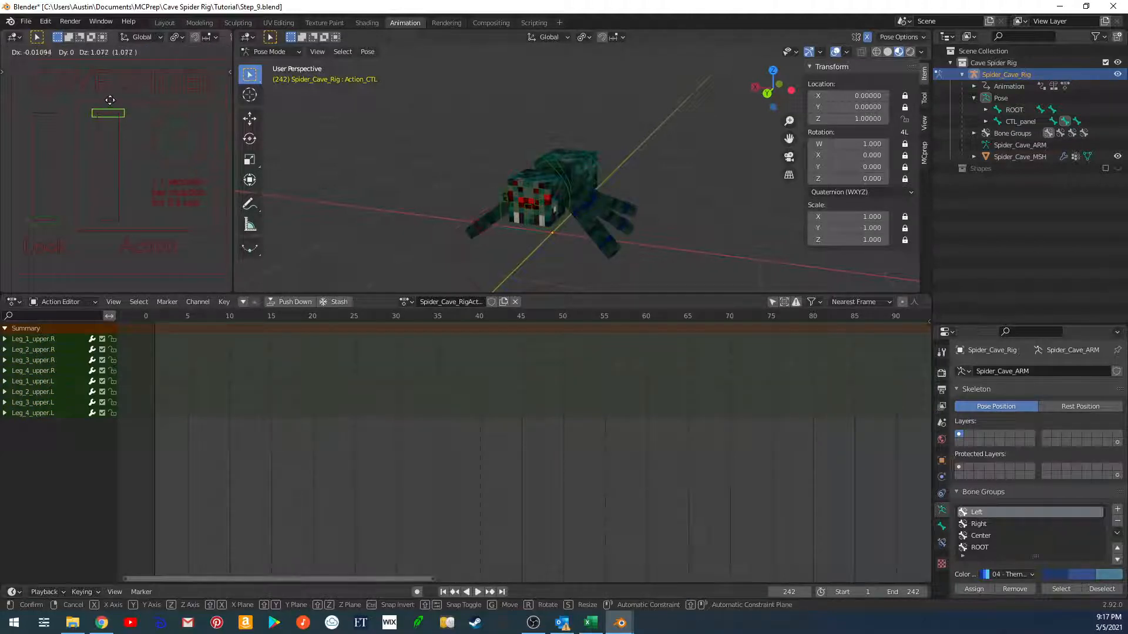
left_click(115, 117)
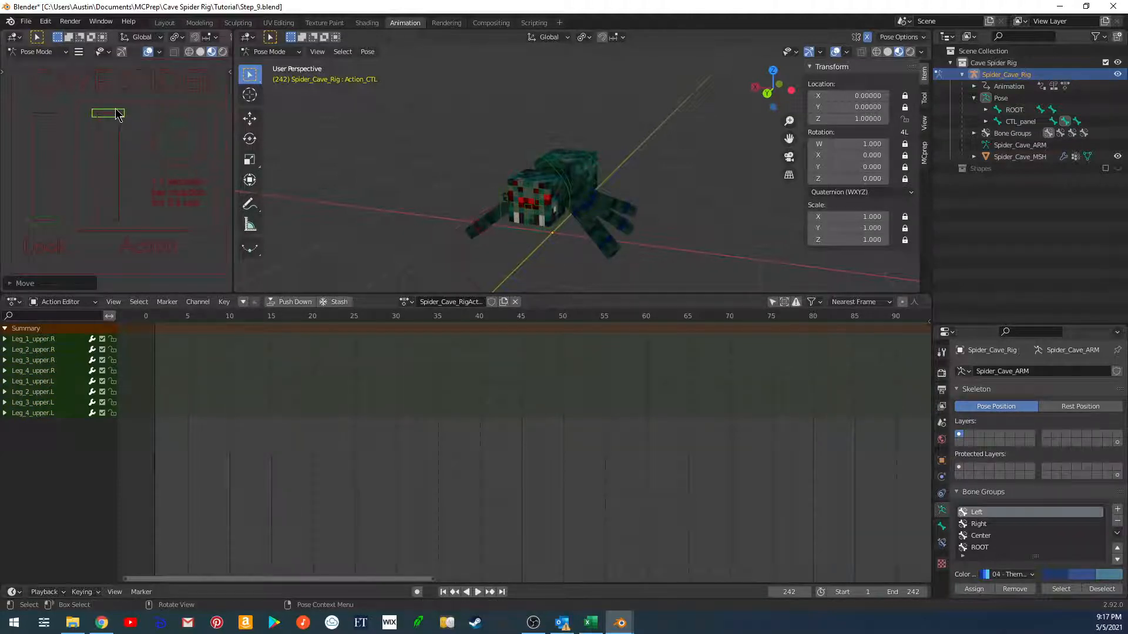
key("i")
left_click(102, 112)
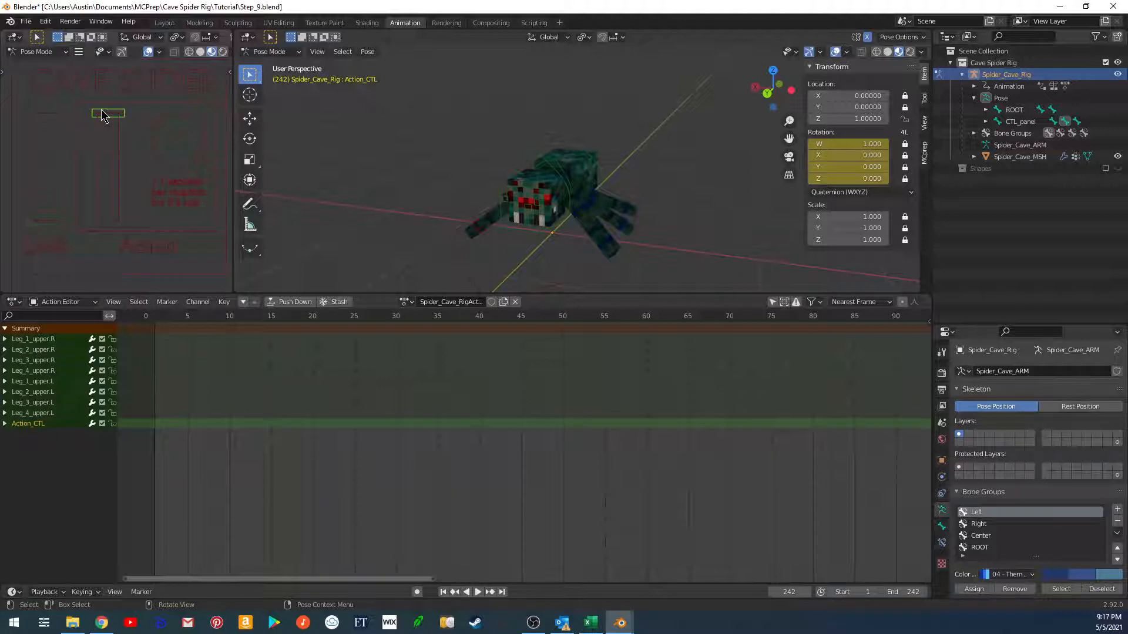
key("ctrl+z")
Insert a Location keyframe on the Action slider at frame 242.
key("i")
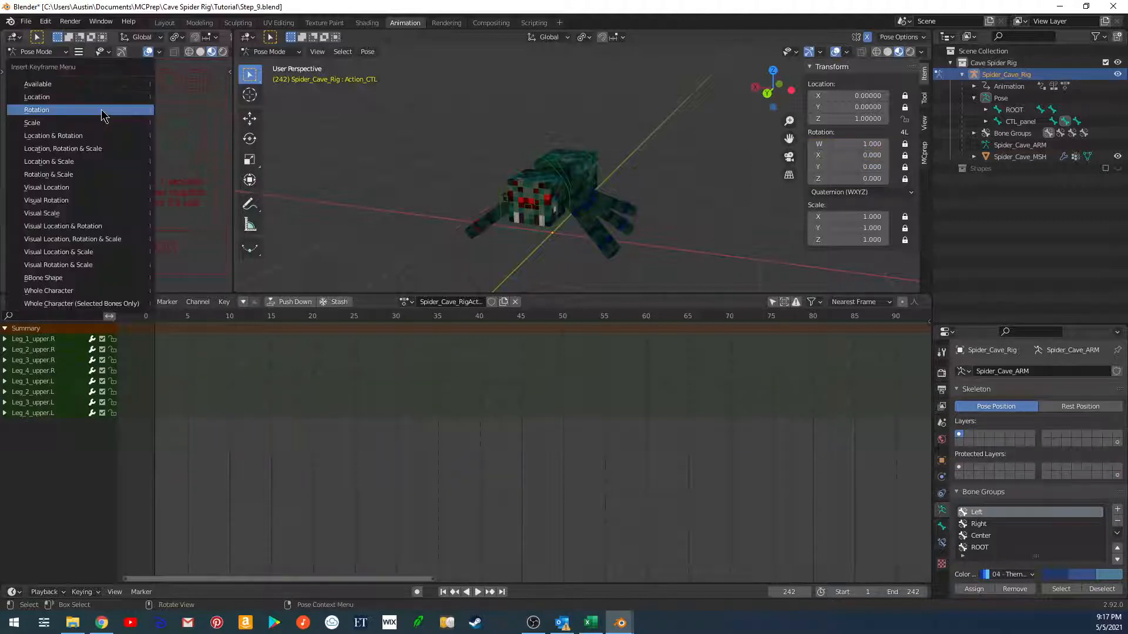
left_click(79, 96)
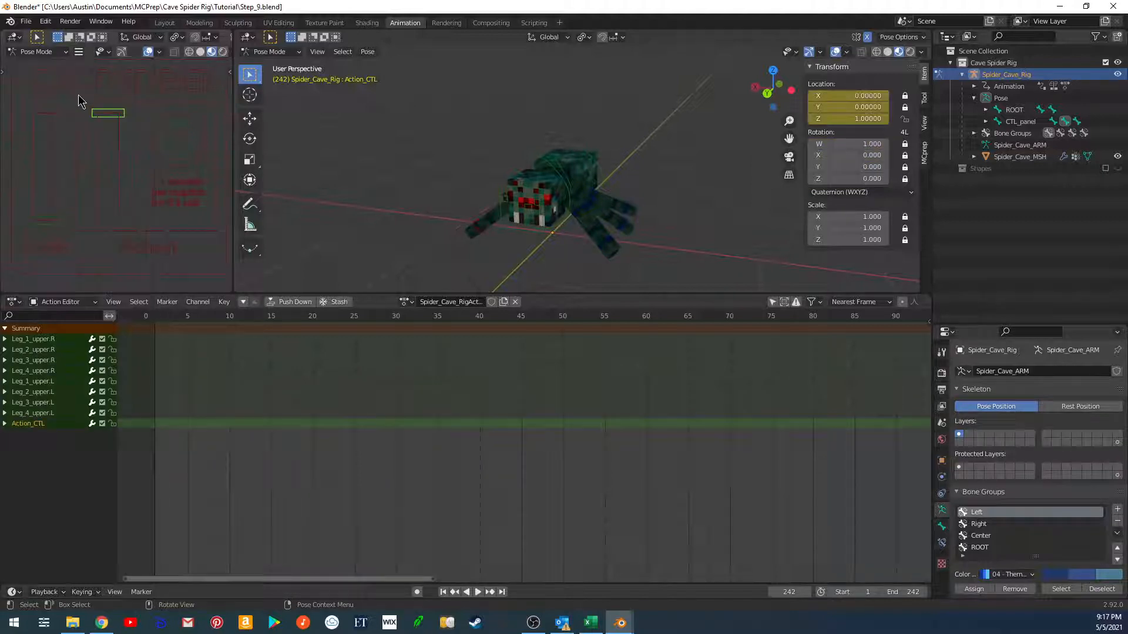
Rotate the Action dial to about 161° around Y and insert a Rotation keyframe on it.
left_click(181, 138)
key("KP_7")
key("KP_Decimal")
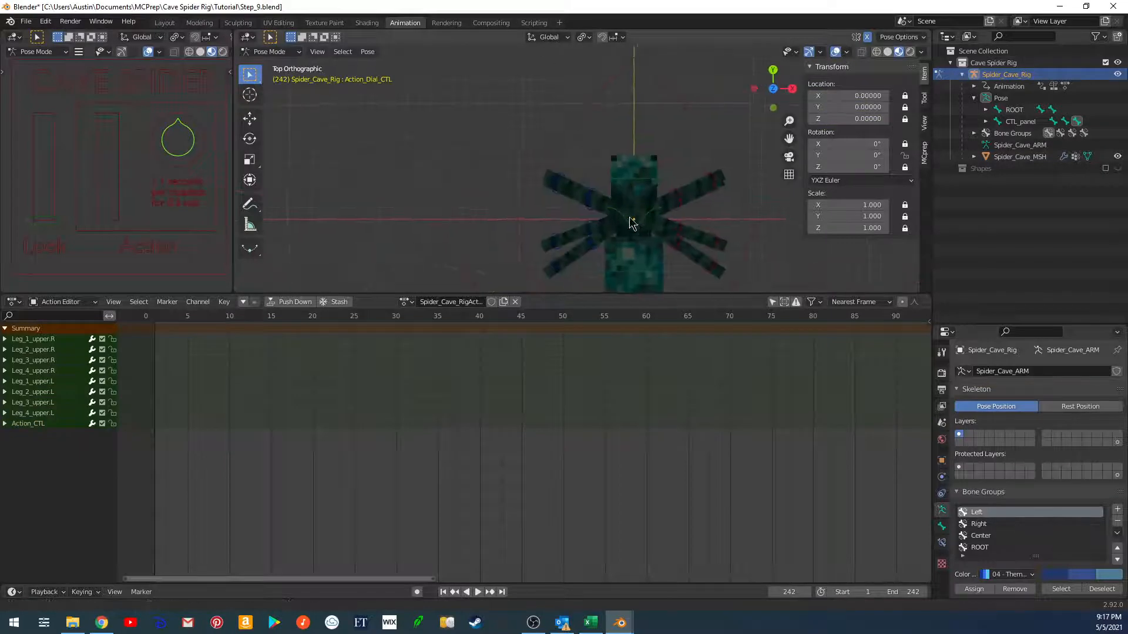
key("r")
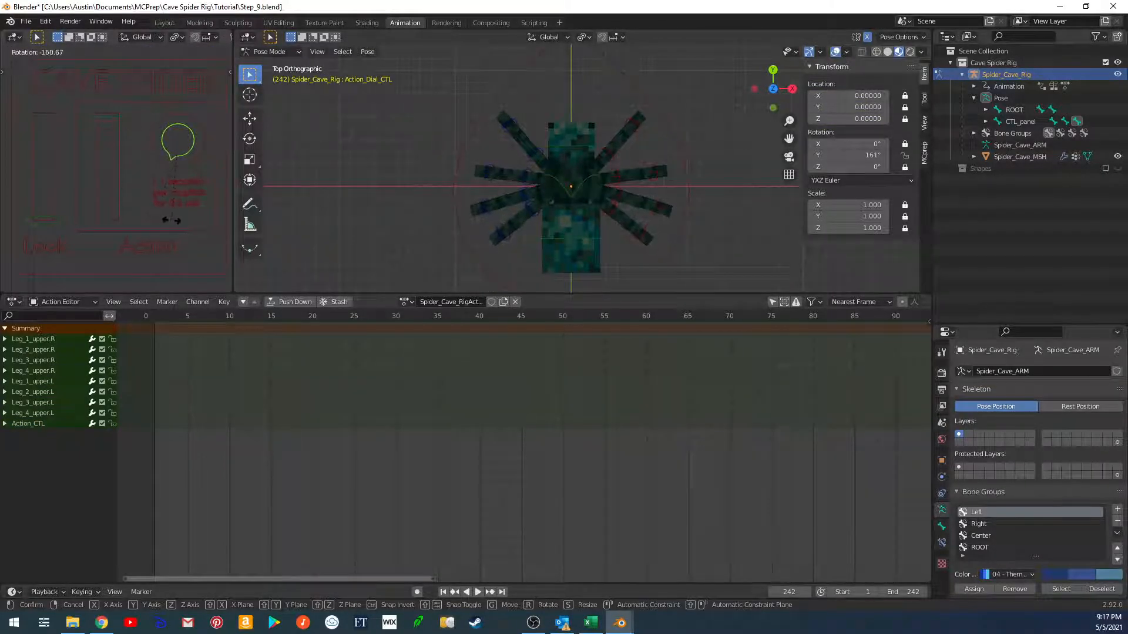
left_click(172, 221)
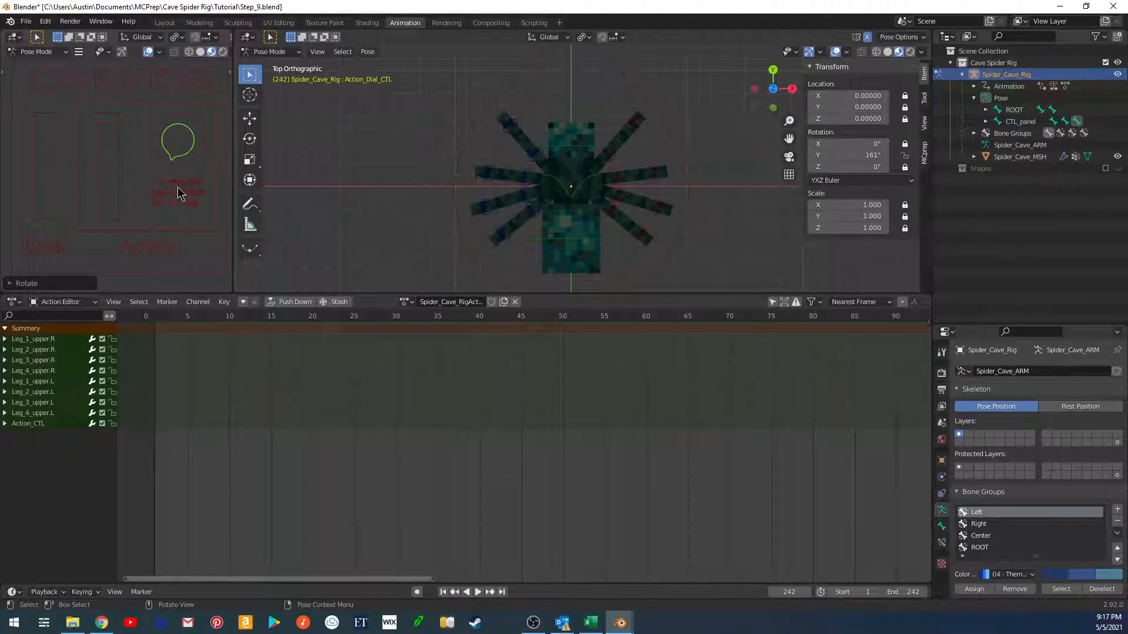
key("i")
left_click(145, 200)
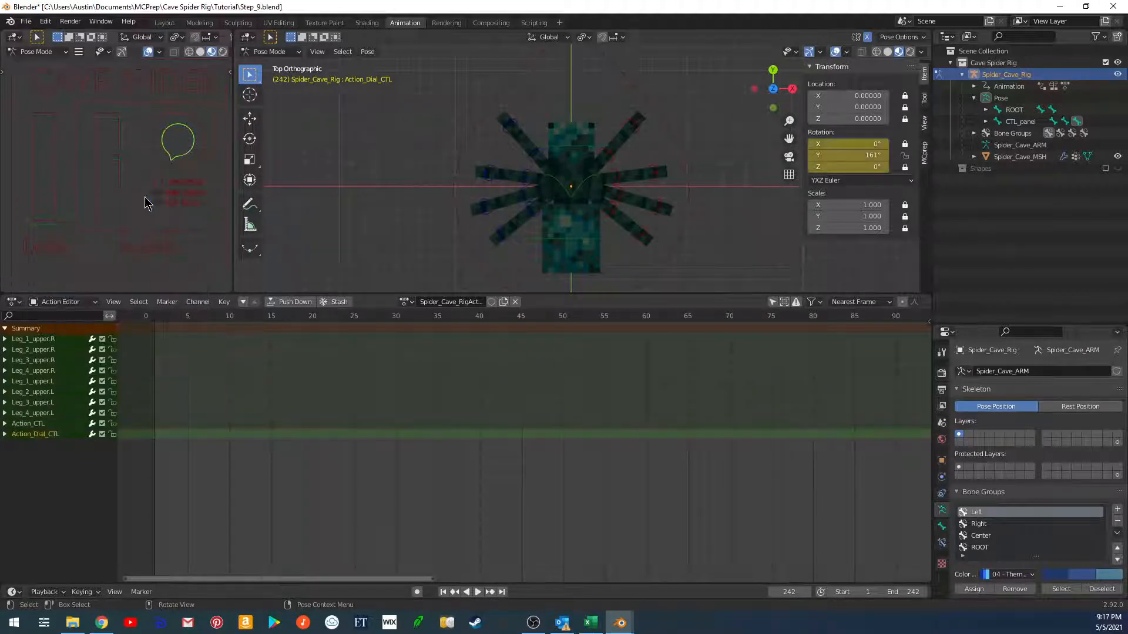
Change the Action Editor to the Graph Editor and expand the Action dial's group to show its Euler rotation curves.
middle_click_drag(516, 229, 599, 182)
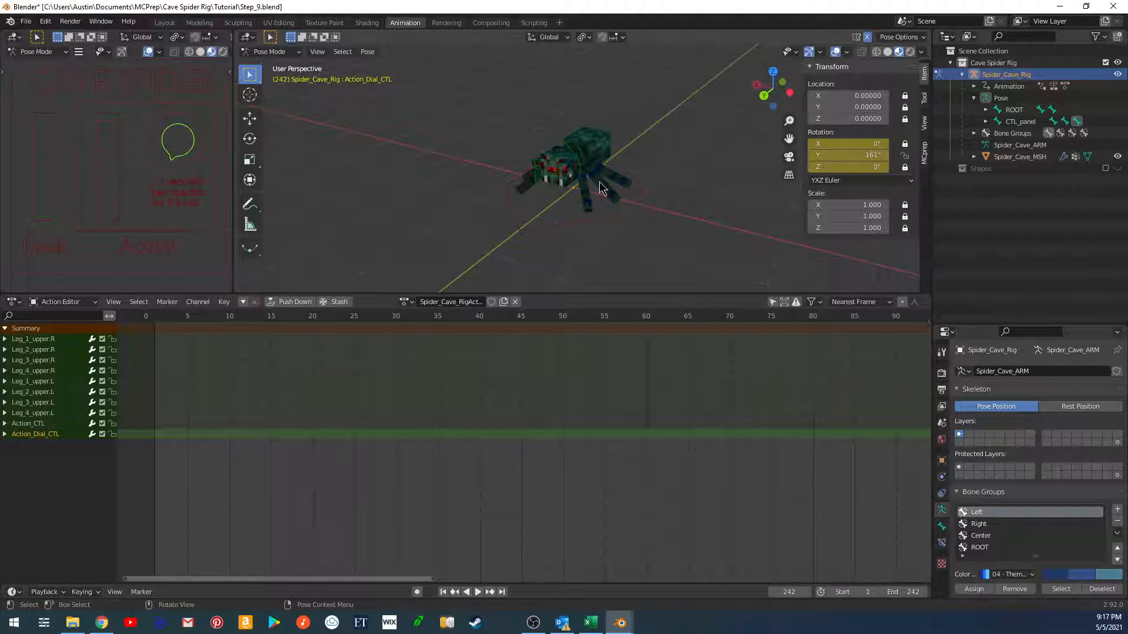
left_click(14, 302)
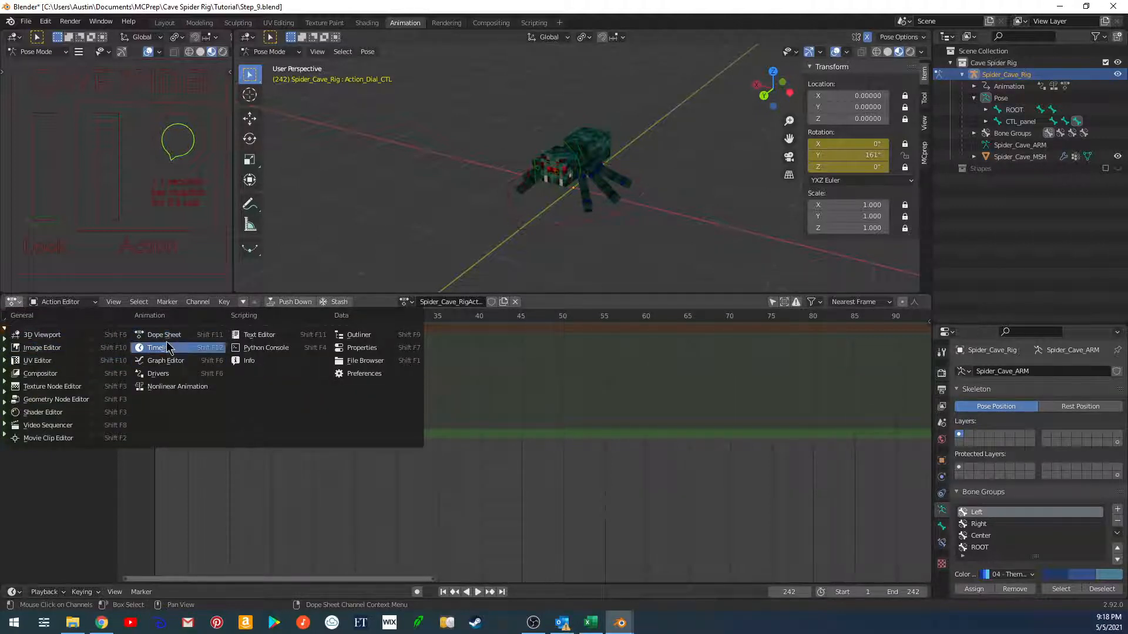
left_click(166, 361)
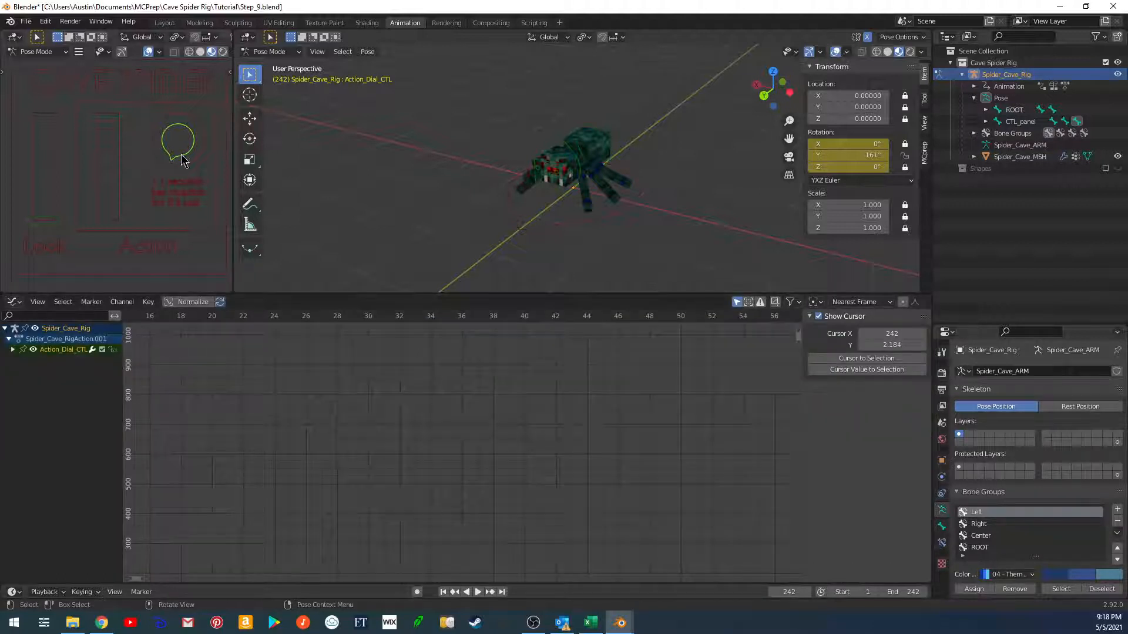
left_click(12, 349)
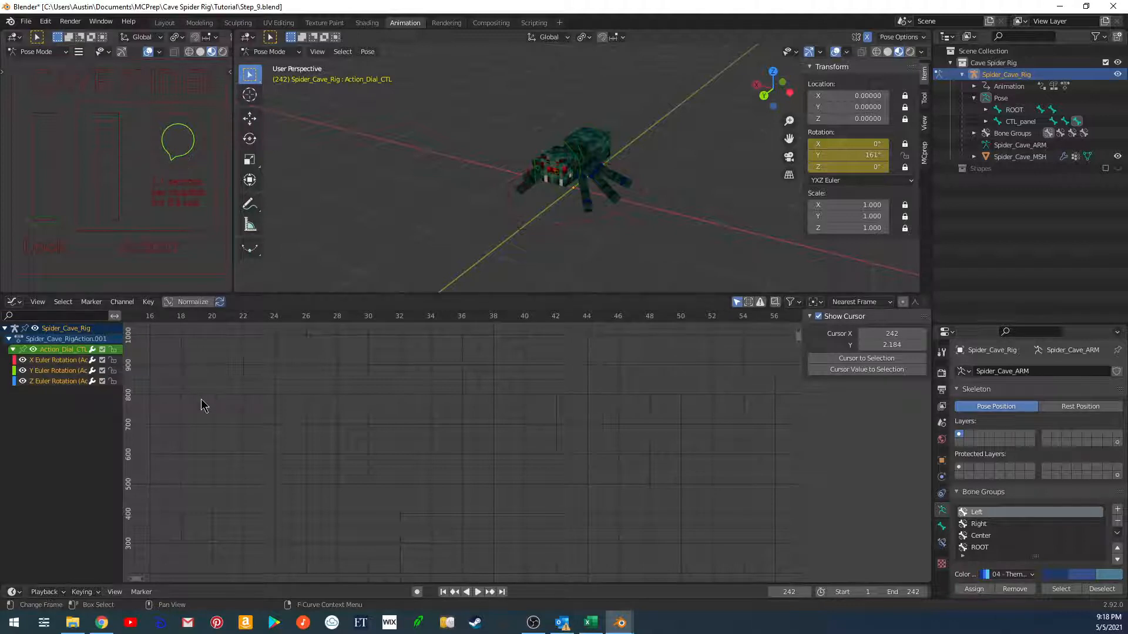
middle_click_drag(203, 403, 507, 409)
middle_click_drag(296, 396, 237, 388)
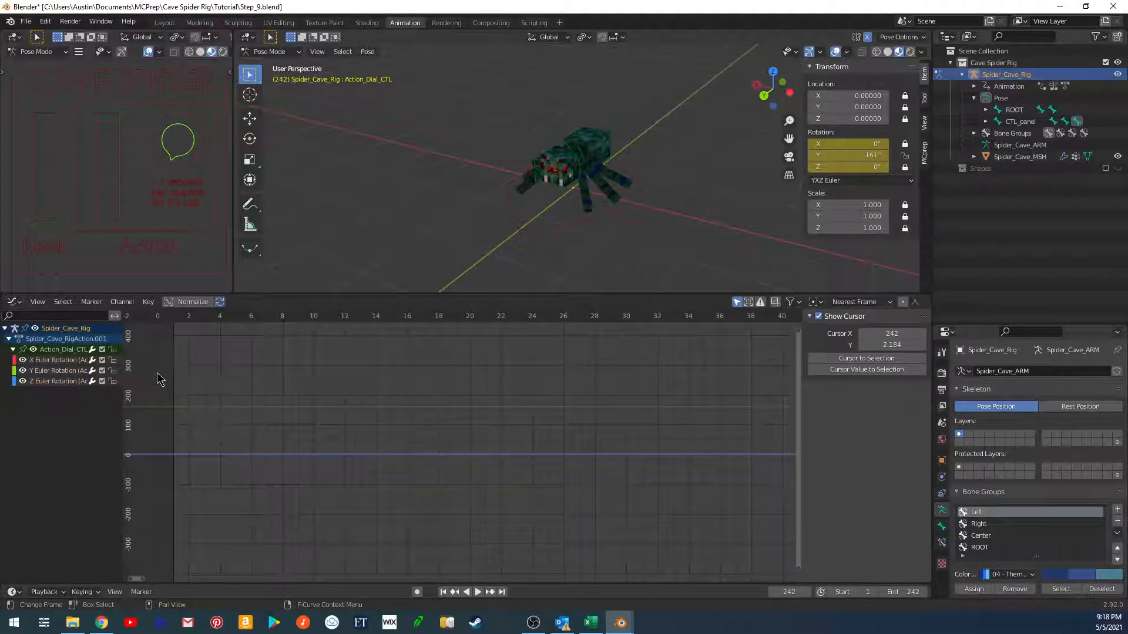
Delete the Action dial's X and Z Euler Rotation channels and select the Y Euler Rotation channel.
left_click_drag(162, 376, 329, 467)
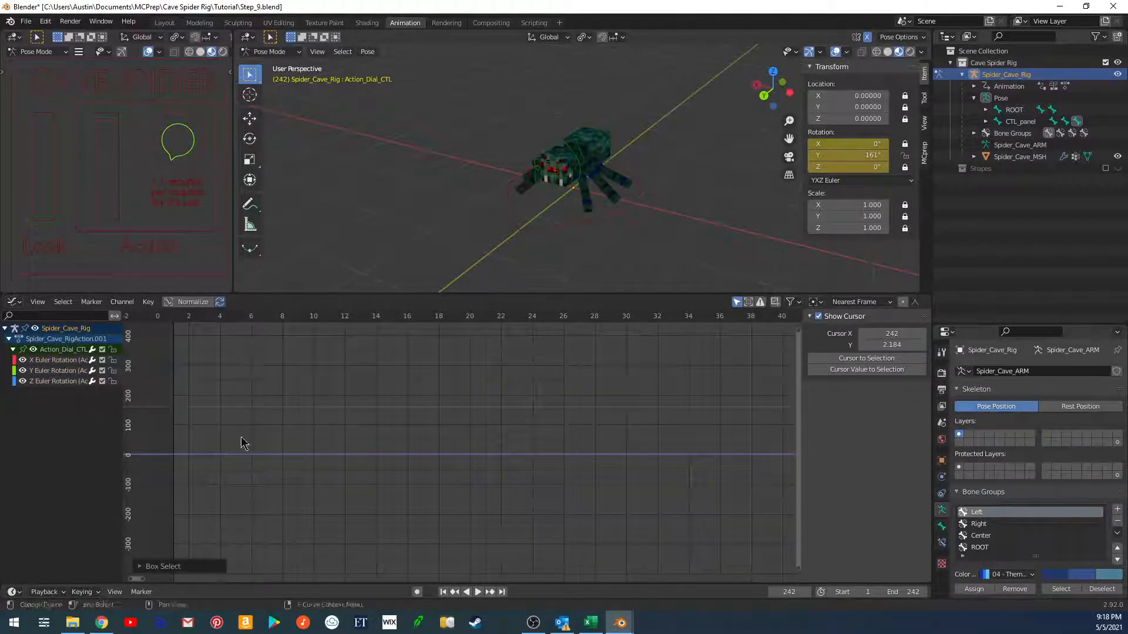
left_click(47, 366)
left_click(51, 376)
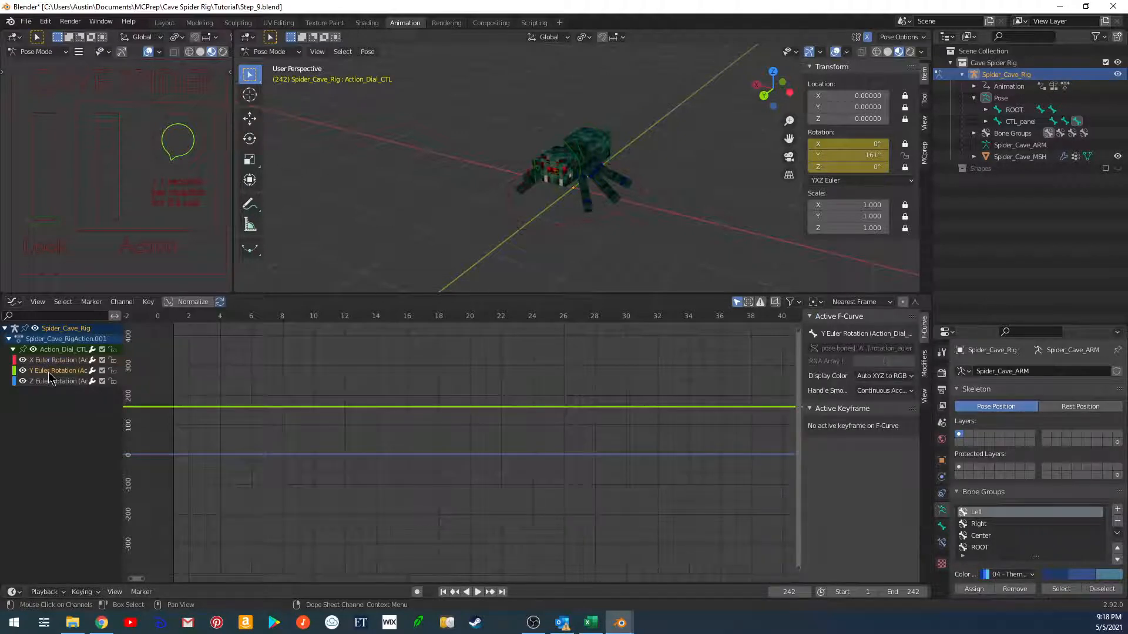
left_click(51, 382)
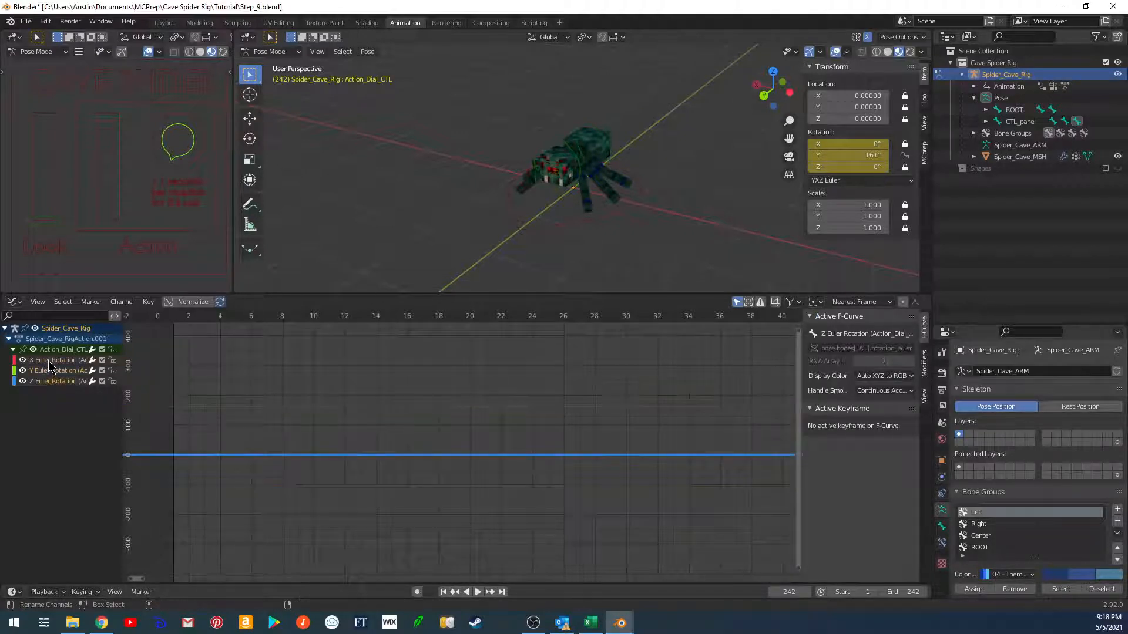
left_click(52, 361)
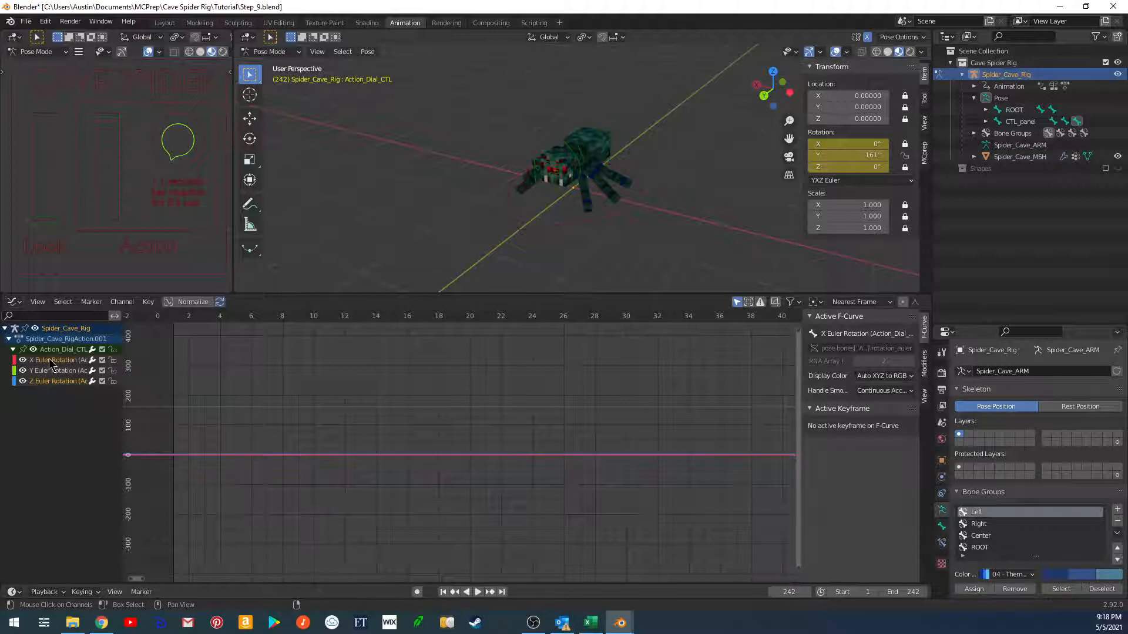
key("Delete")
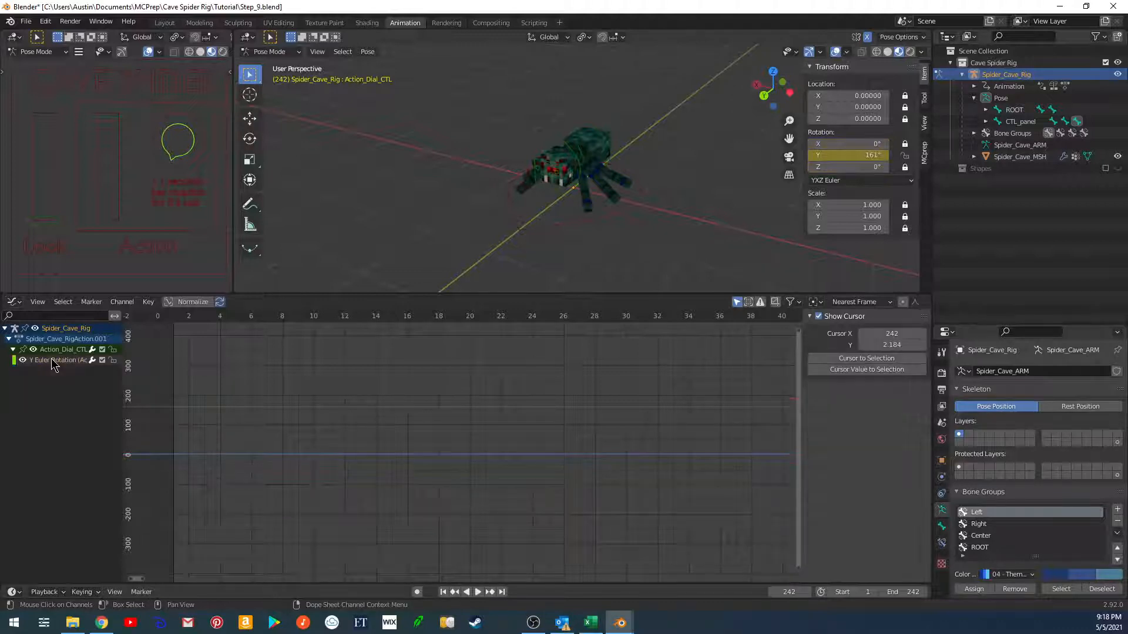
left_click(58, 361)
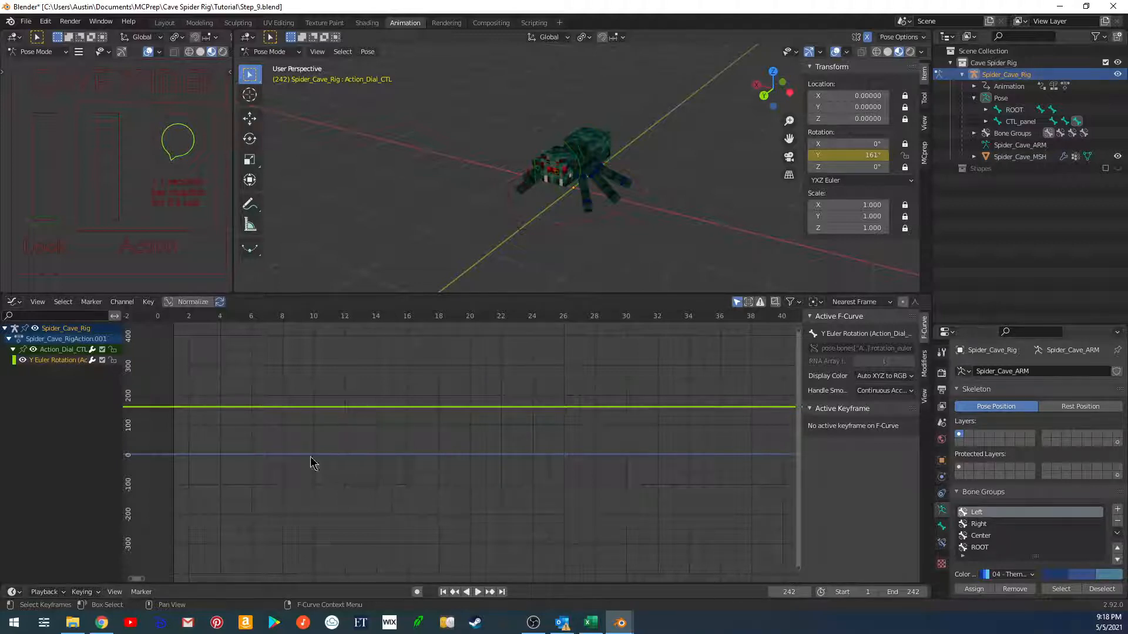
Switch the Graph Editor back to the Dope Sheet's Action Editor and select all of the rig's bones.
left_click(14, 302)
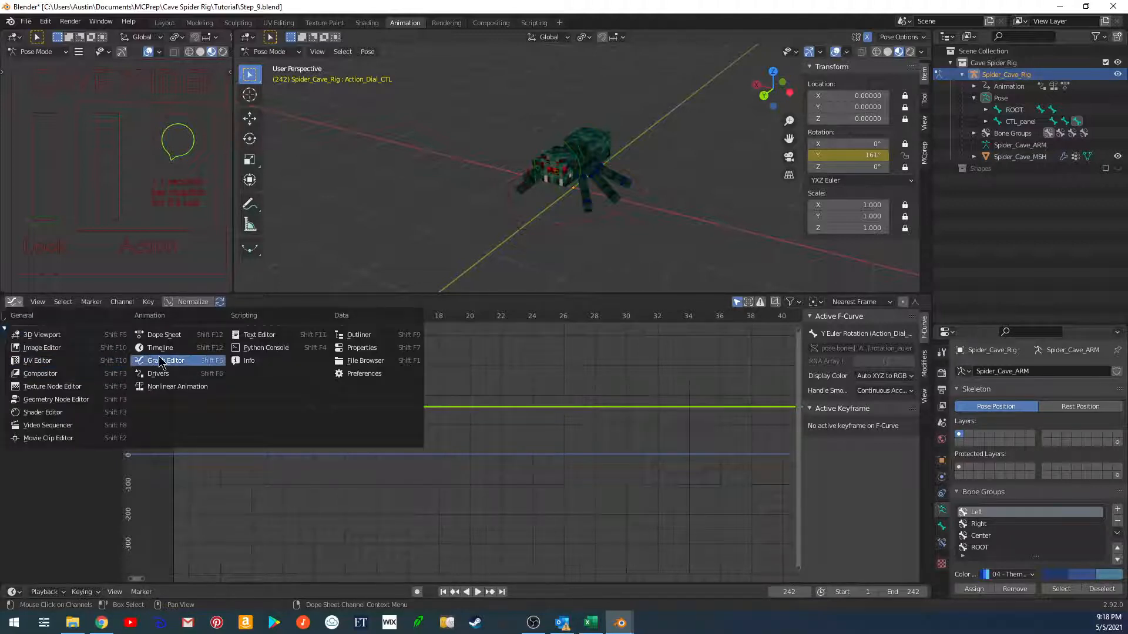
left_click(162, 334)
key("a")
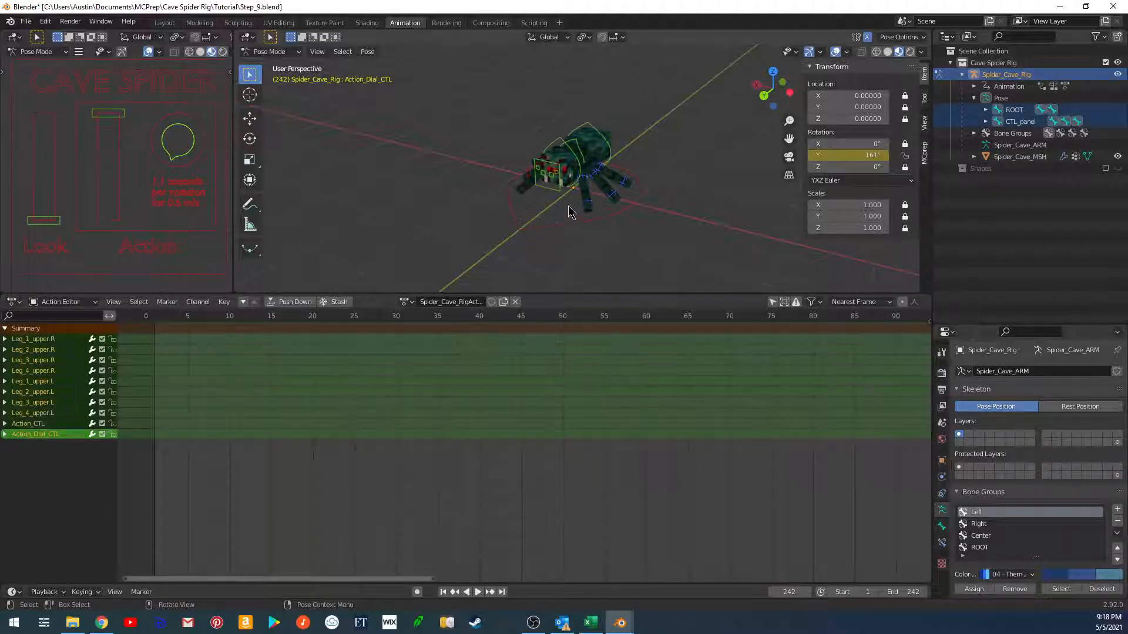
Move all of the rig's keyframes from frame 242 back to frame 2.
left_click_drag(436, 581, 922, 580)
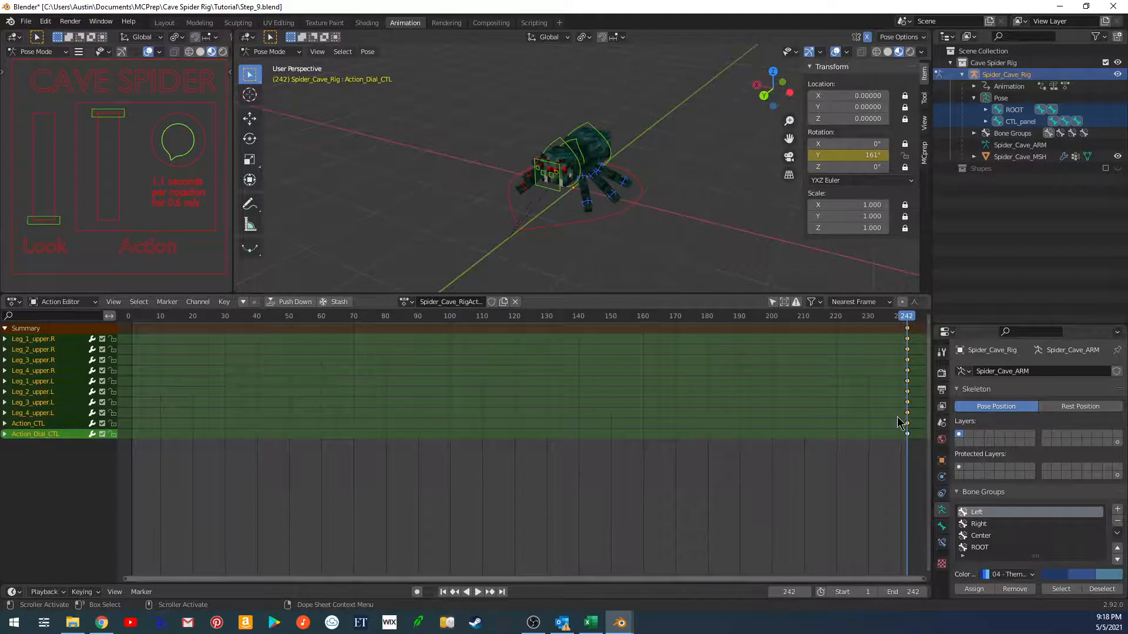
key("a")
key("g")
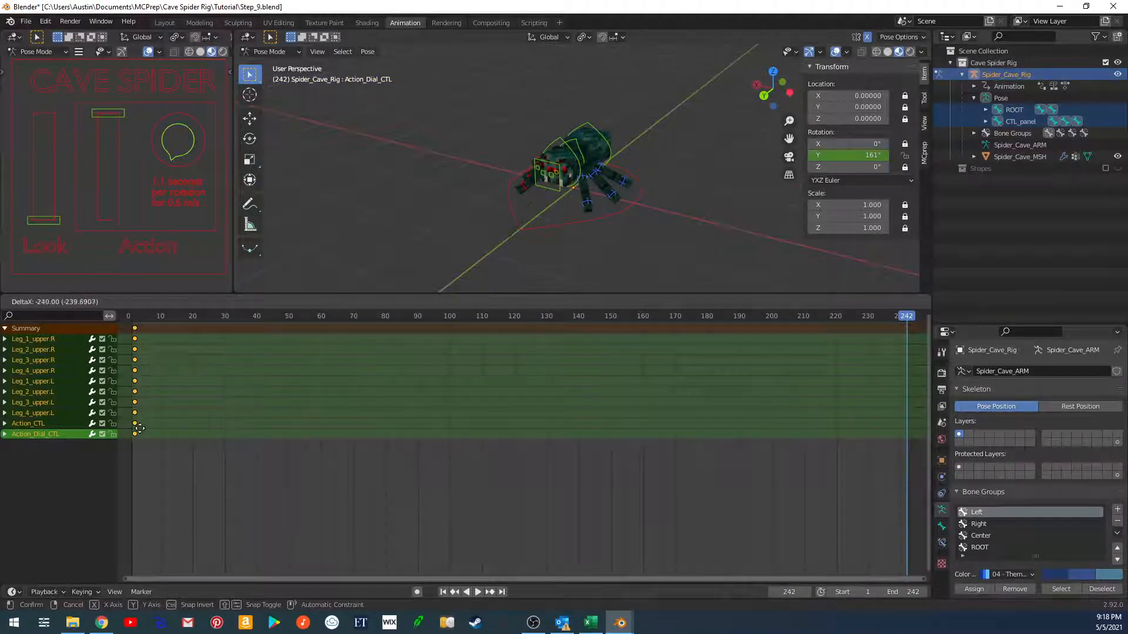
left_click(138, 431)
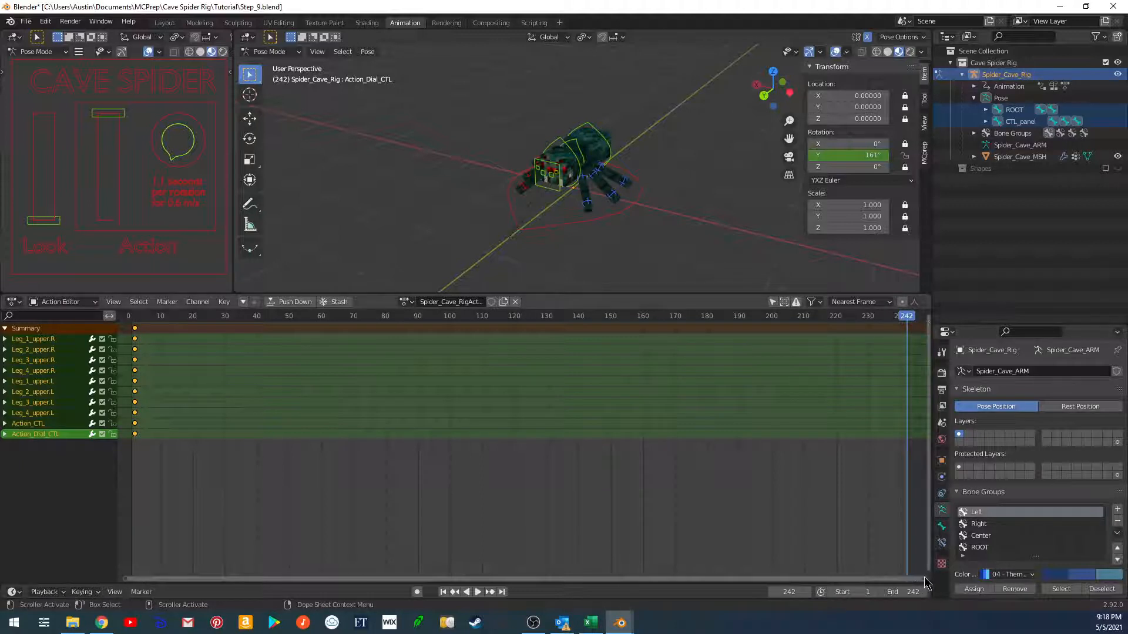
left_click_drag(924, 580, 331, 579)
key("g")
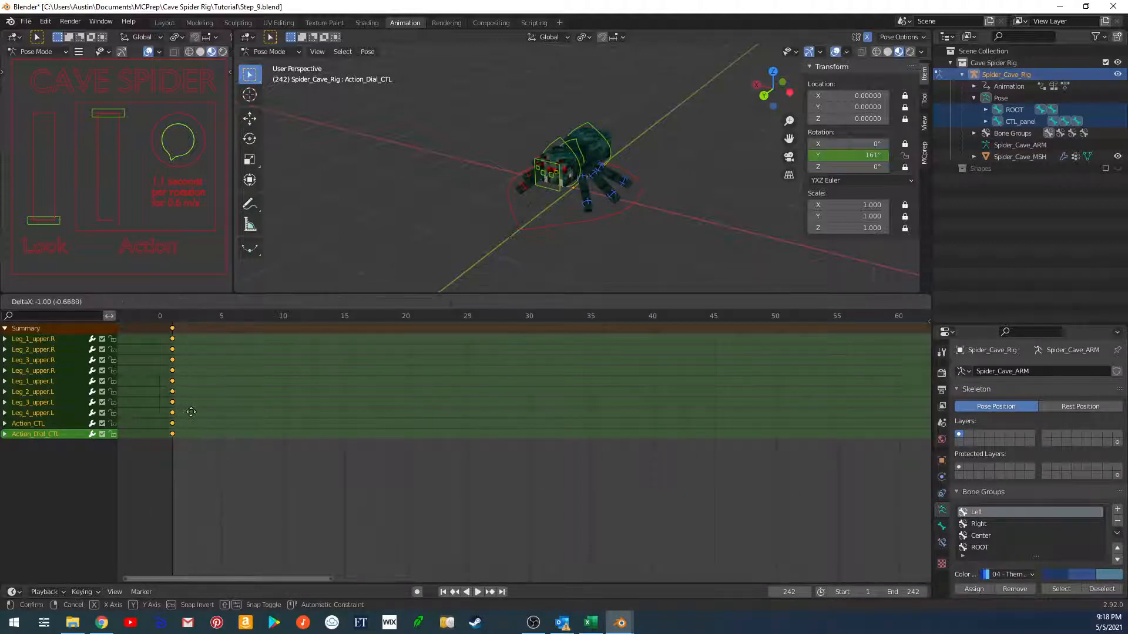
left_click(197, 414)
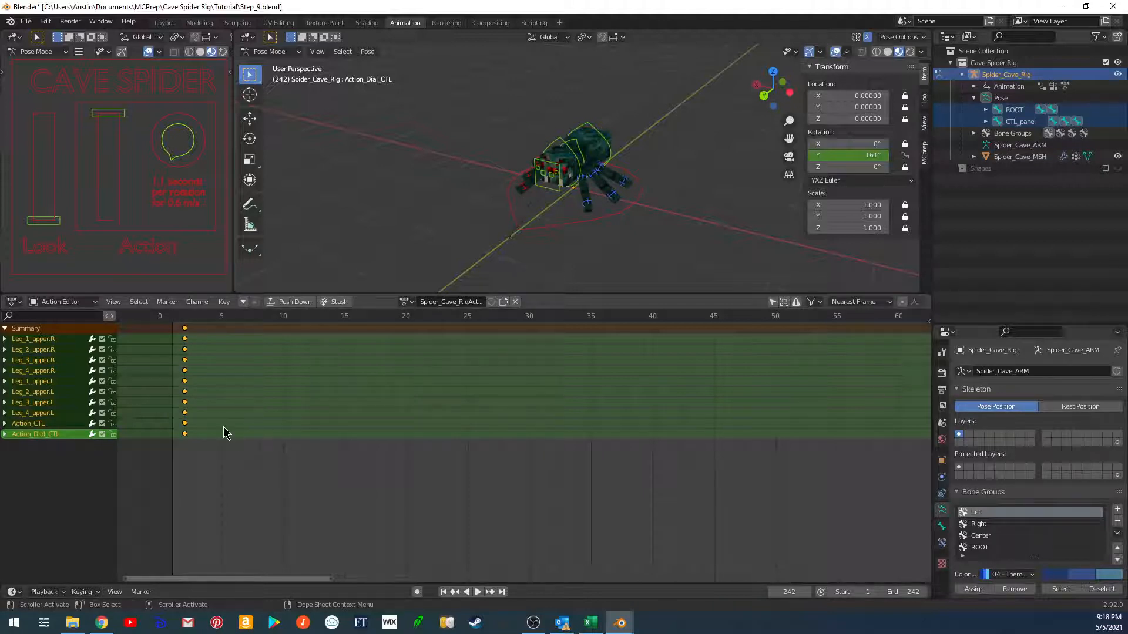
Select only the Action dial and change the Action Editor to the Graph Editor to show its Y rotation curve.
left_click(423, 214)
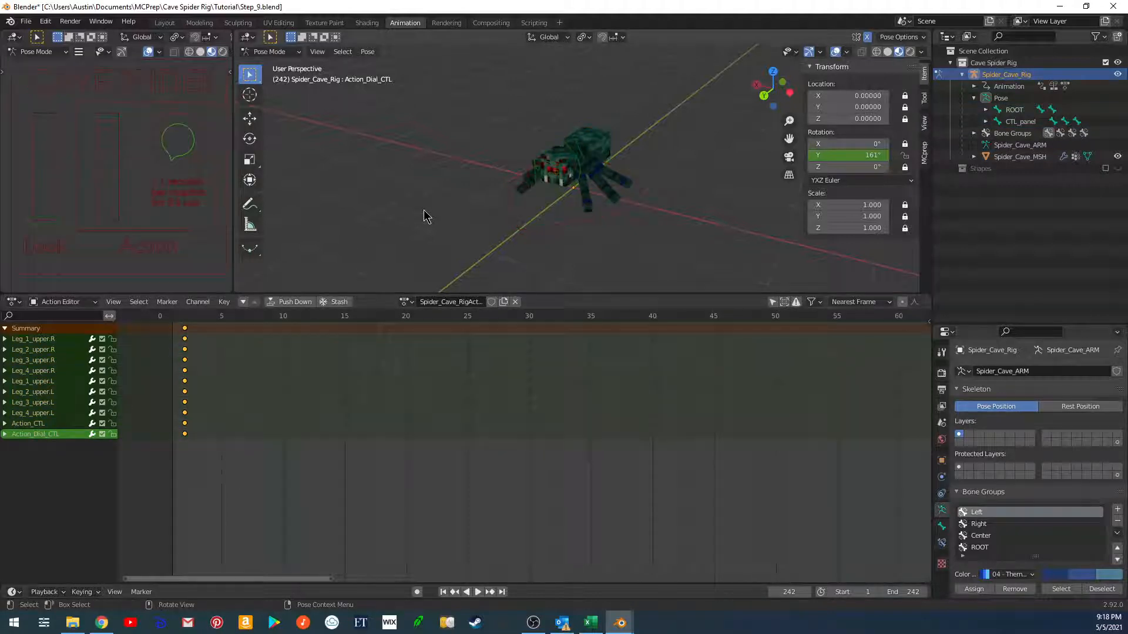
left_click(194, 155)
left_click(13, 302)
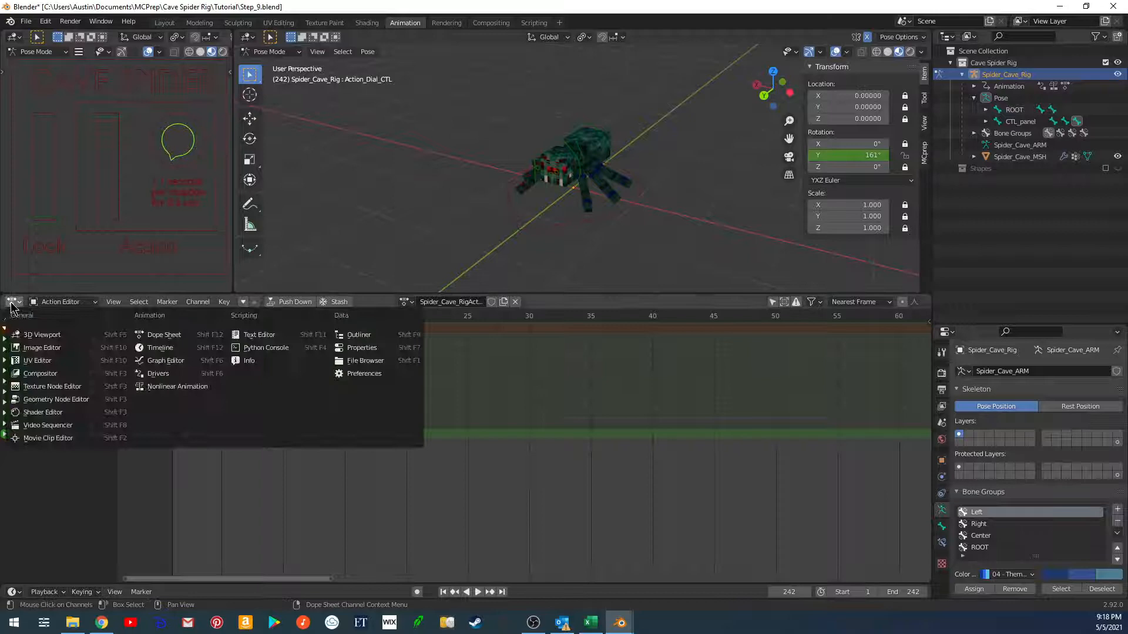
left_click(158, 360)
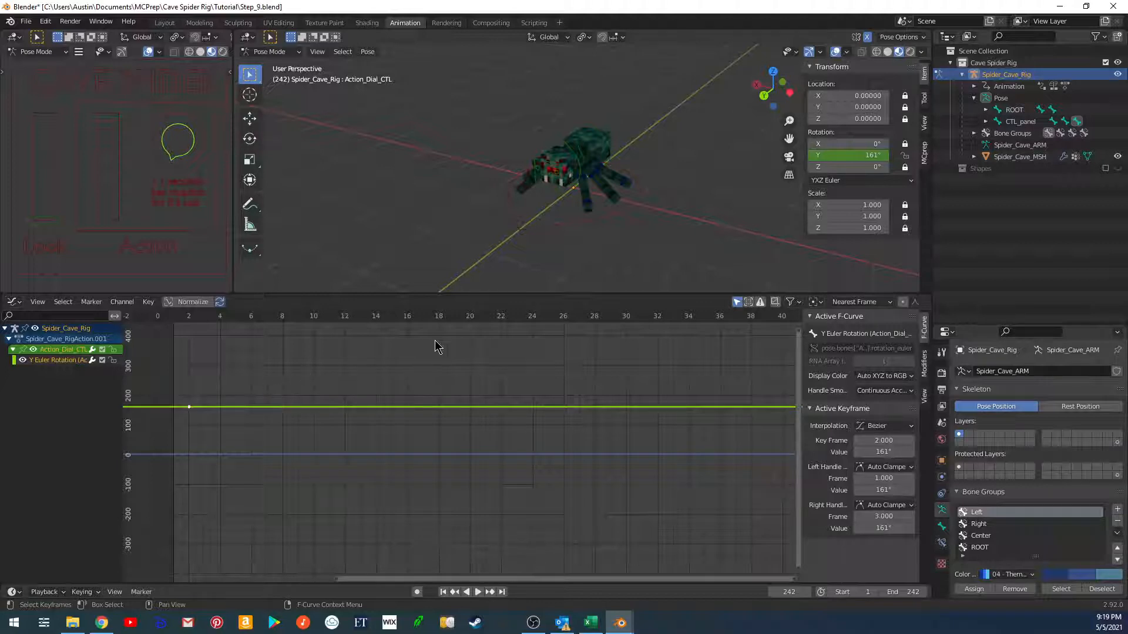
Add 360° to the Action dial's Y rotation at frame 26 and insert a single keyframe for it.
middle_click_drag(435, 353, 419, 460)
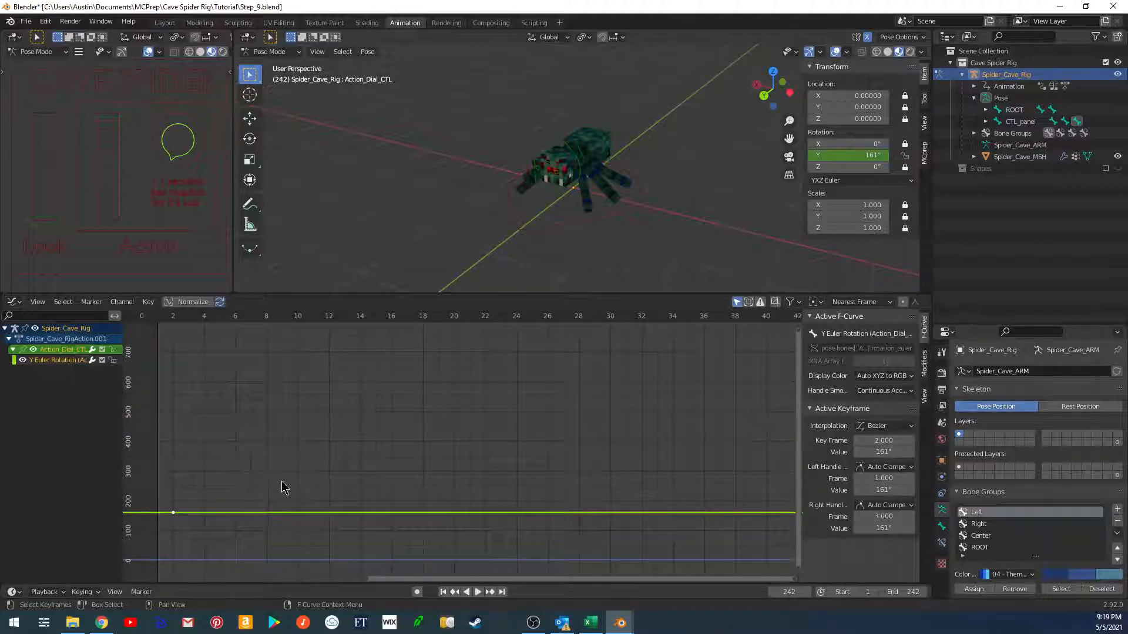
left_click(288, 428)
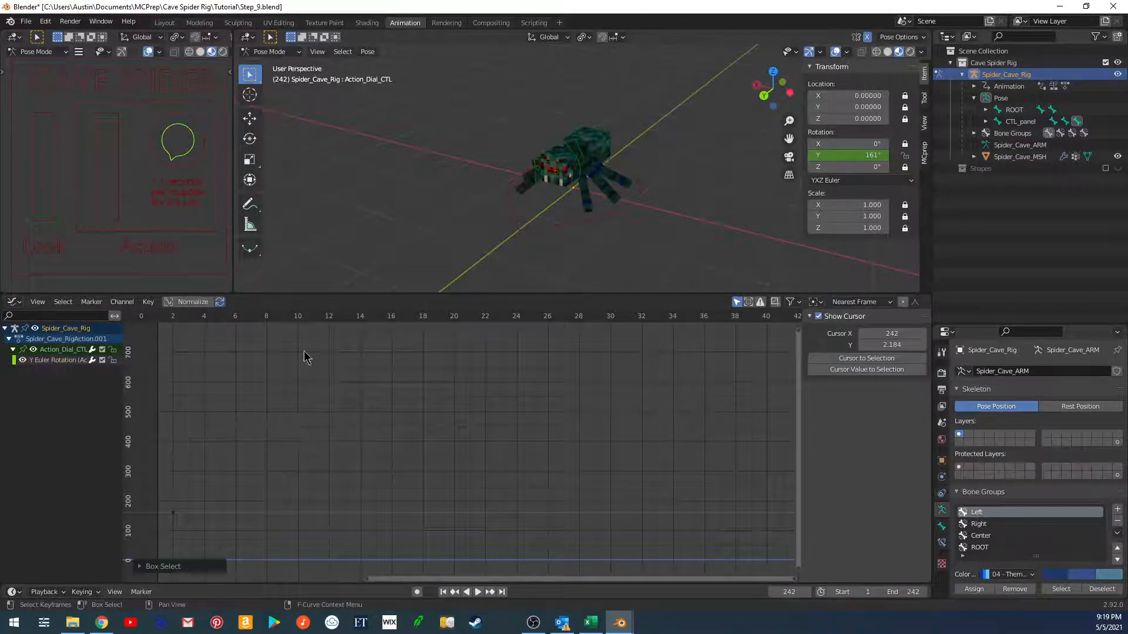
left_click(518, 317)
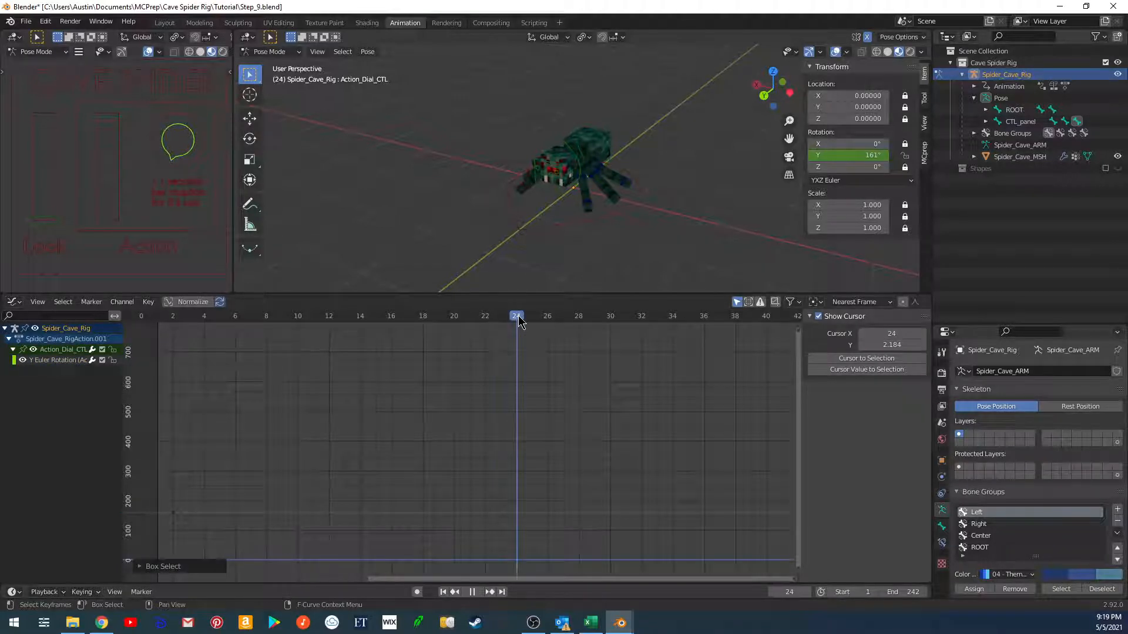
left_click(548, 316)
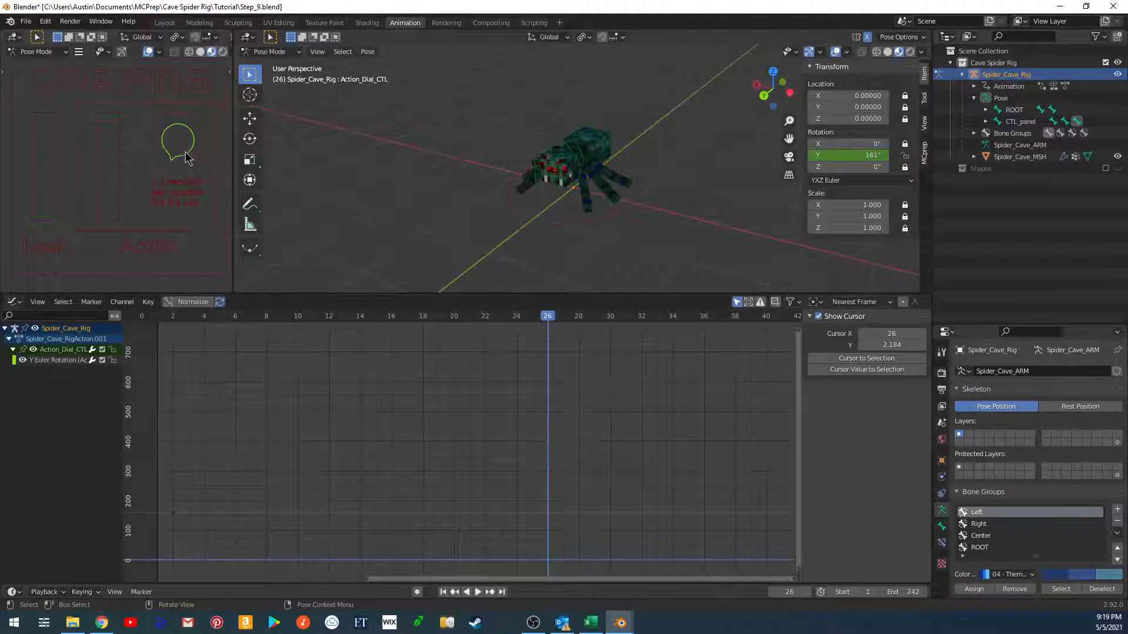
left_click(855, 156)
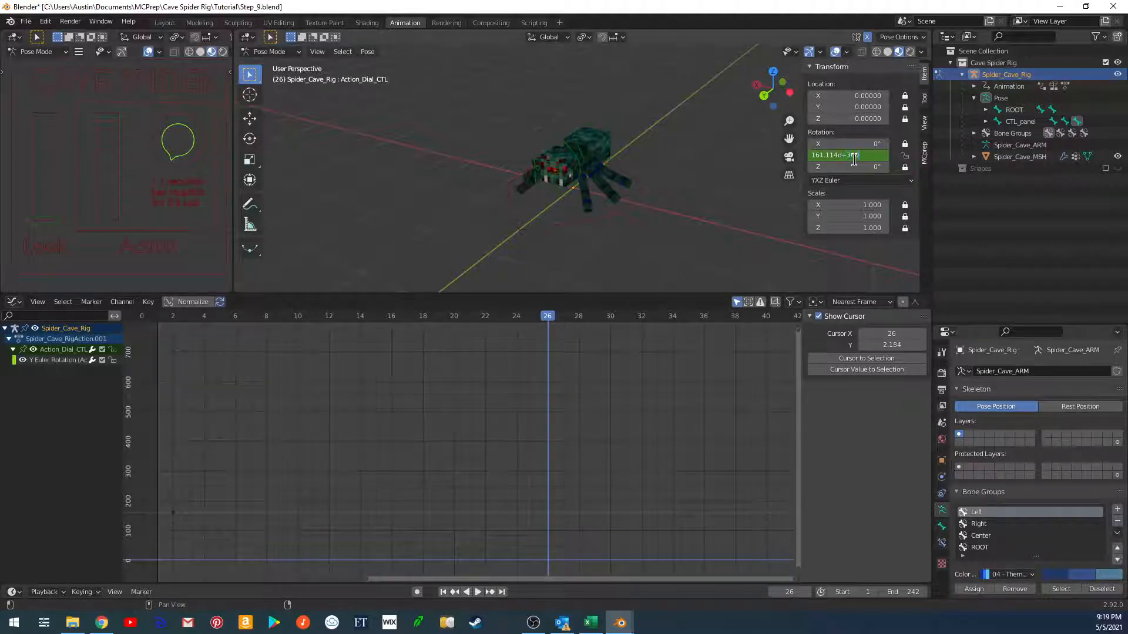
key("Return")
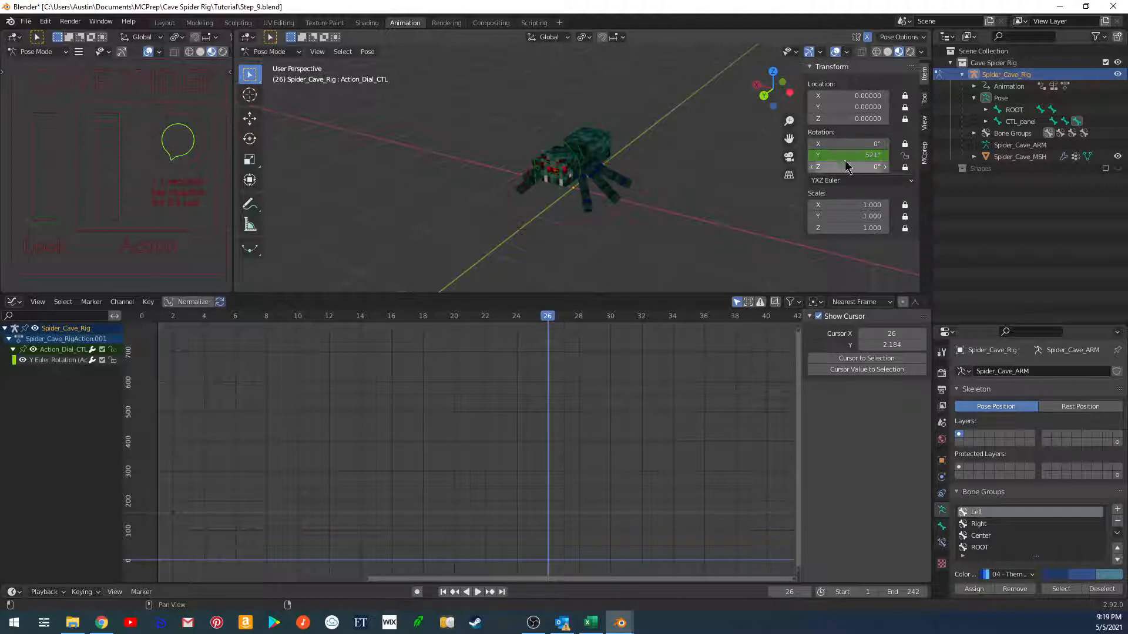
right_click(854, 157)
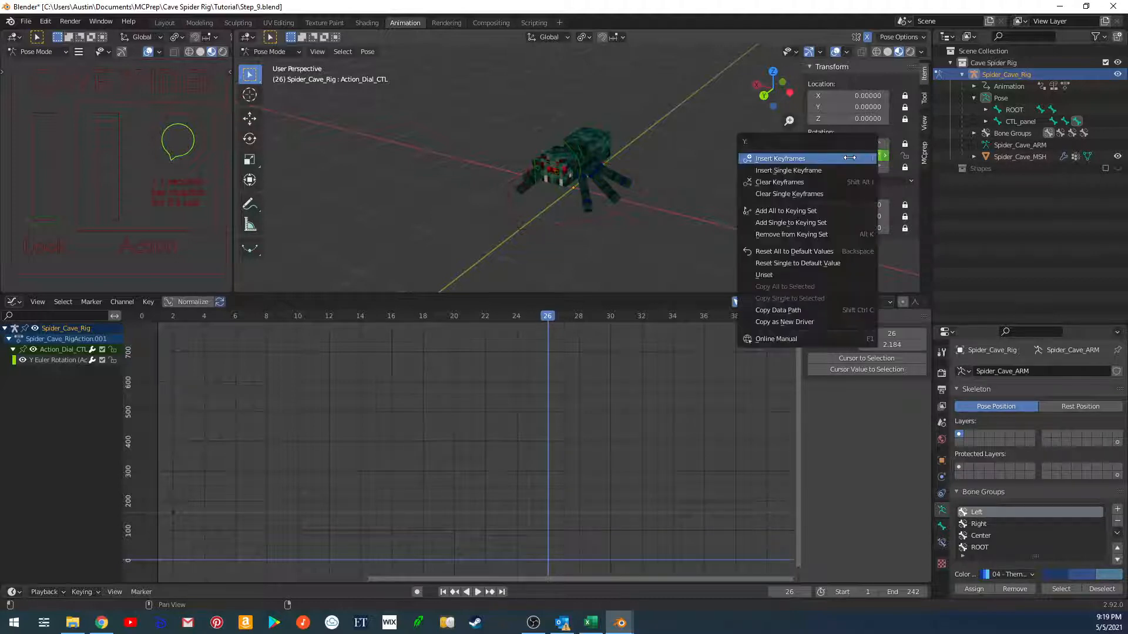
left_click(822, 170)
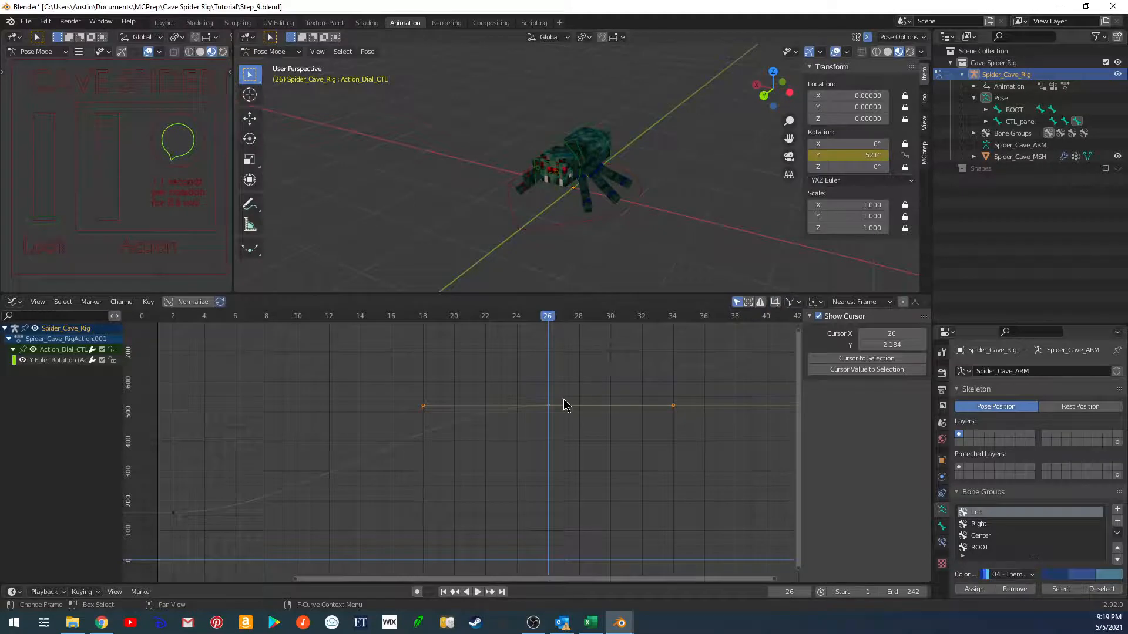
Set the interpolation of the Action dial's frame 2 rotation keyframe to Linear and play the animation from the start.
left_click(174, 513)
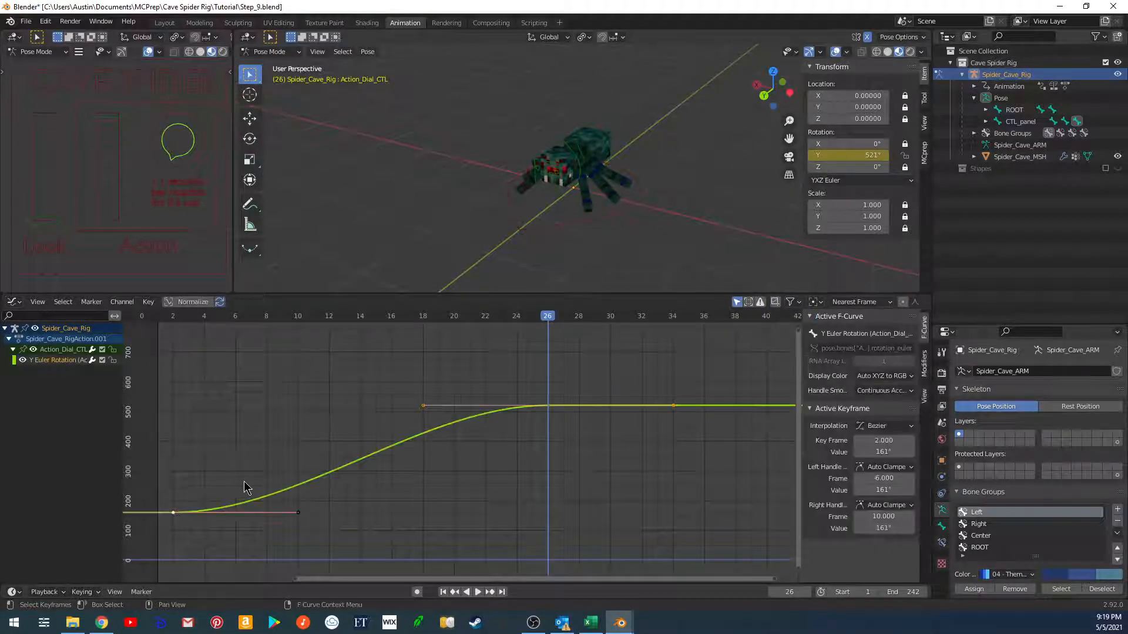
key("t")
left_click(248, 489)
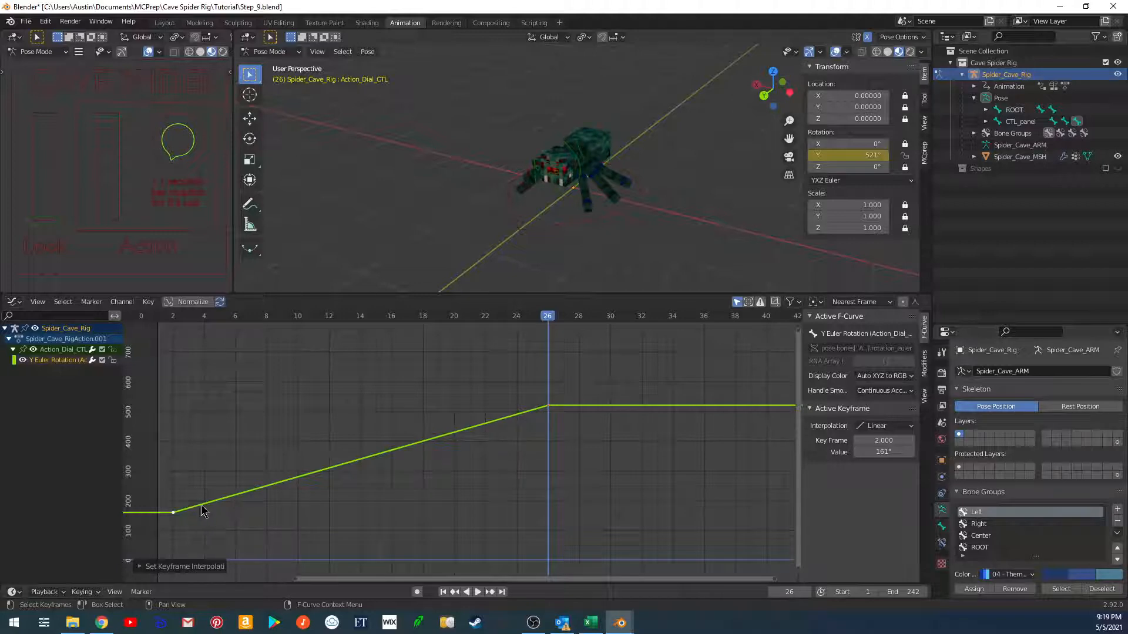
key("shift+Left")
key("space")
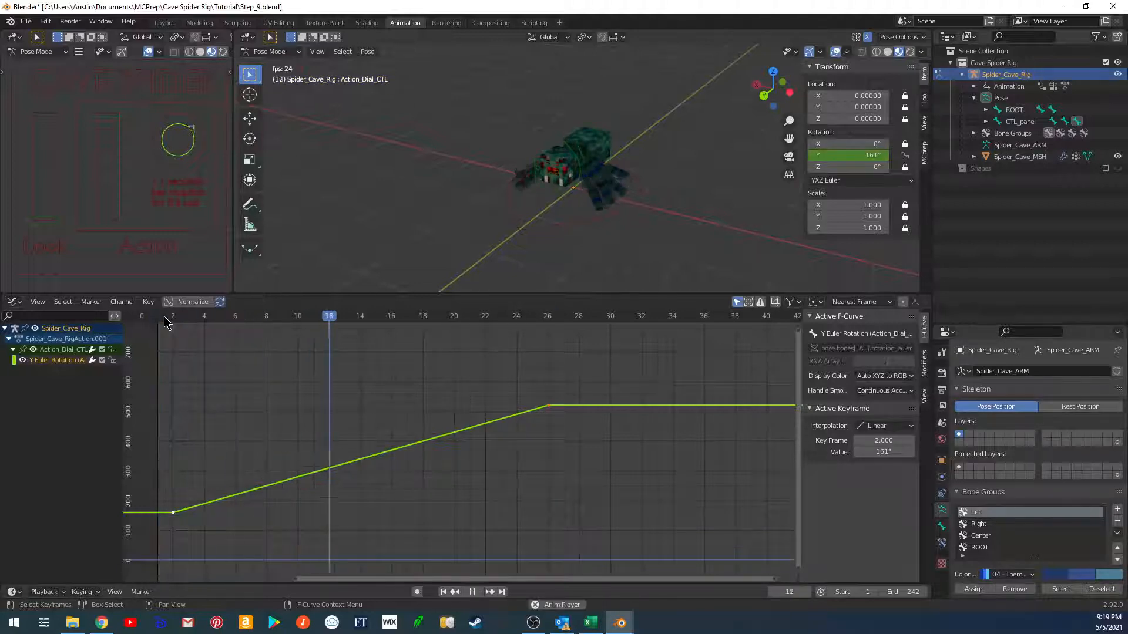
key("space")
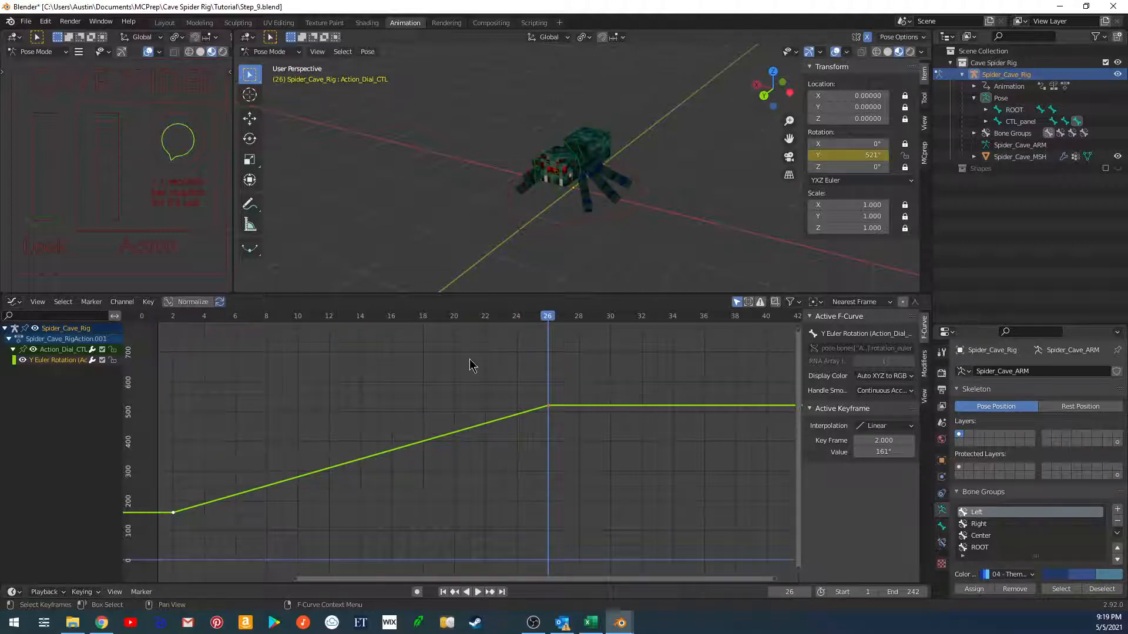
Apply Linear Extrapolation to the Action dial's Y rotation curve and play the walk cycle from frame 1.
key("shift+Left")
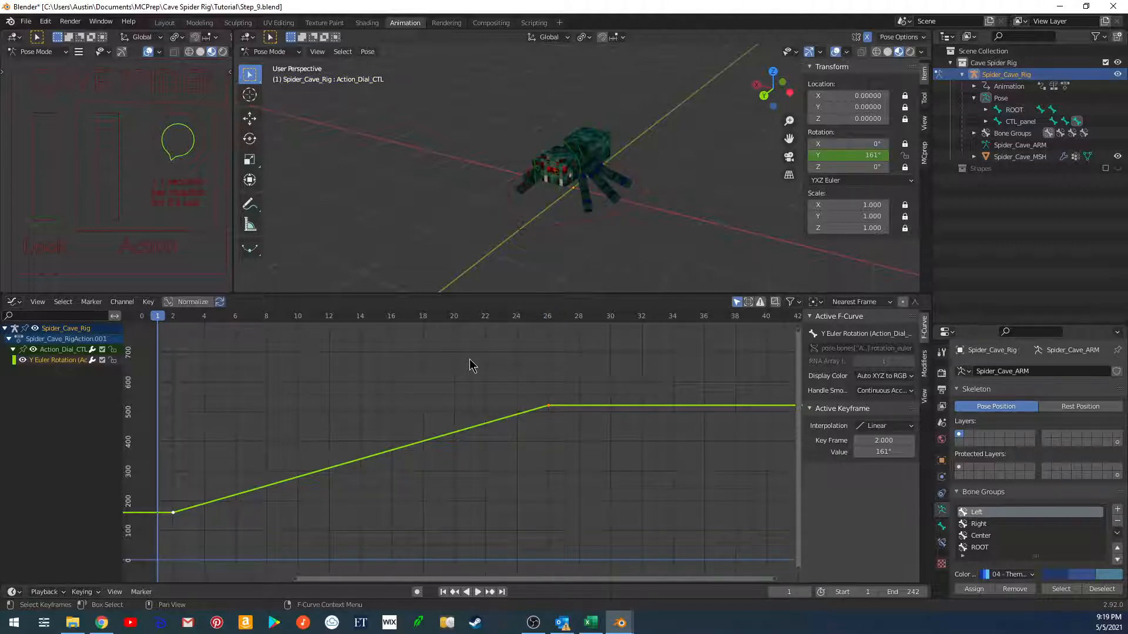
left_click(550, 405)
left_click(122, 302)
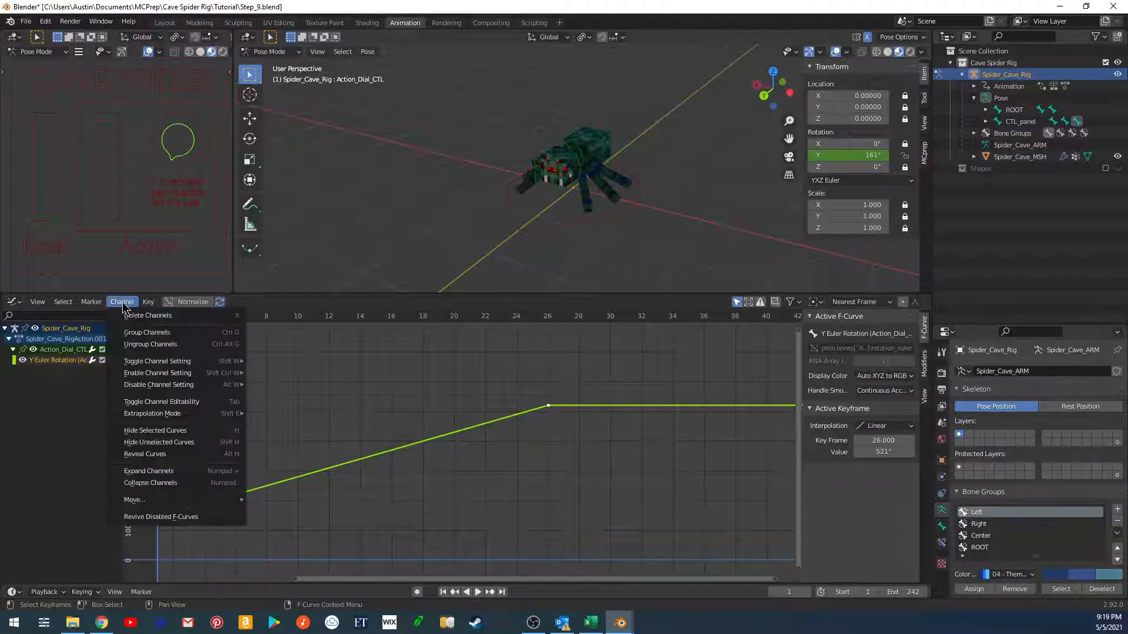
mouse_move(160, 414)
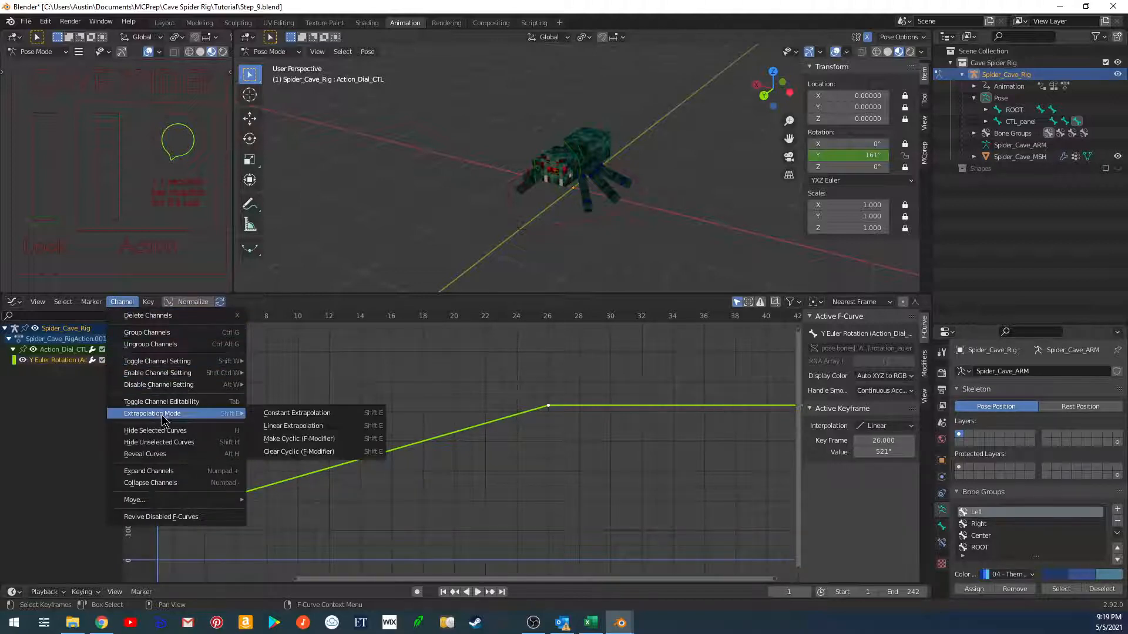
left_click(296, 427)
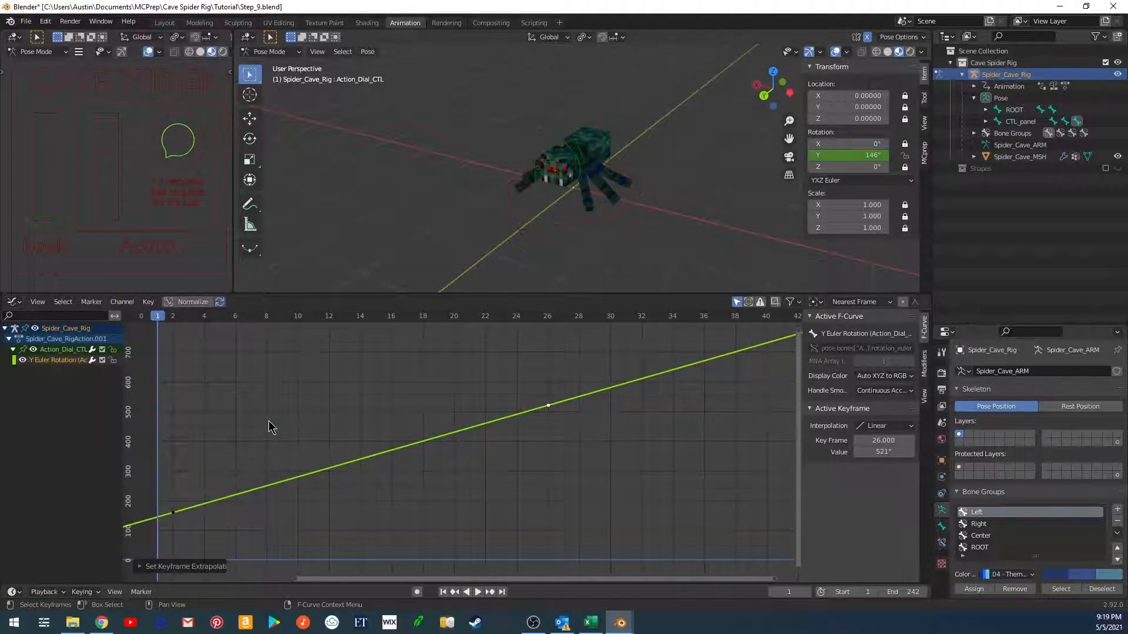
key("space")
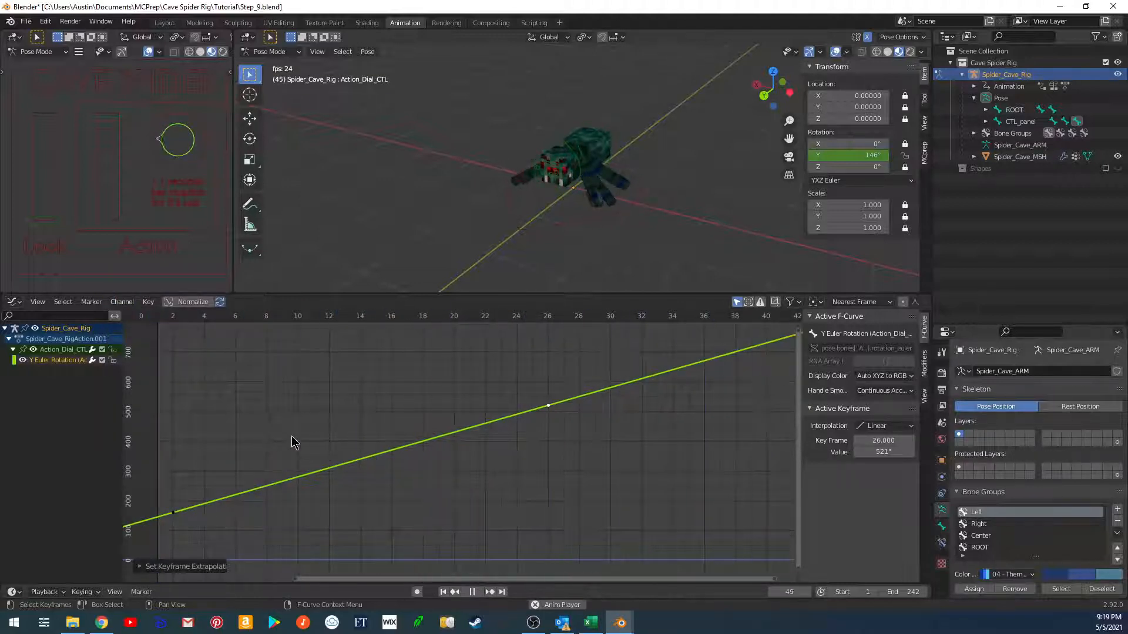
middle_click_drag(491, 184, 527, 216)
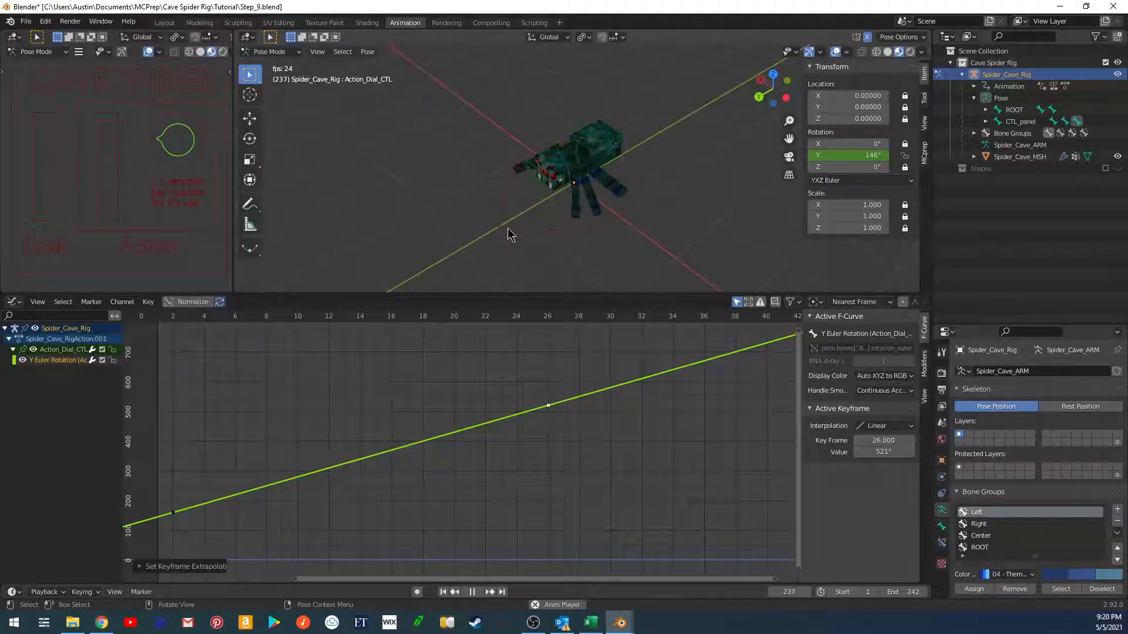
Select the ROOT bone, stop playback and insert a Location keyframe for it at frame 1.
left_click(507, 228)
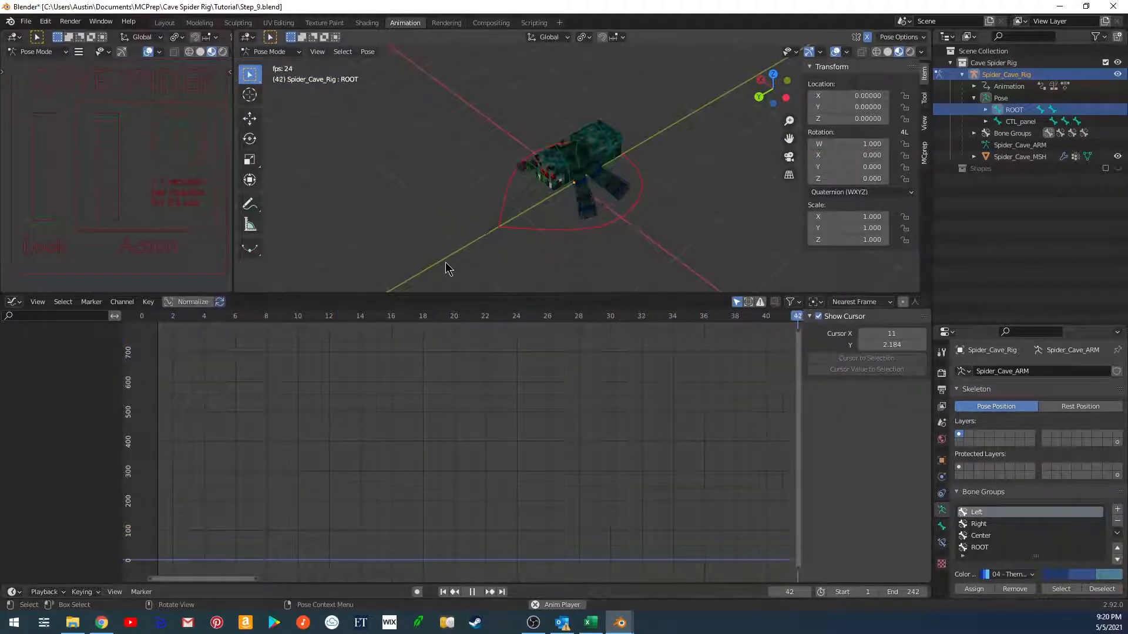
scroll(452, 259, "down", 3)
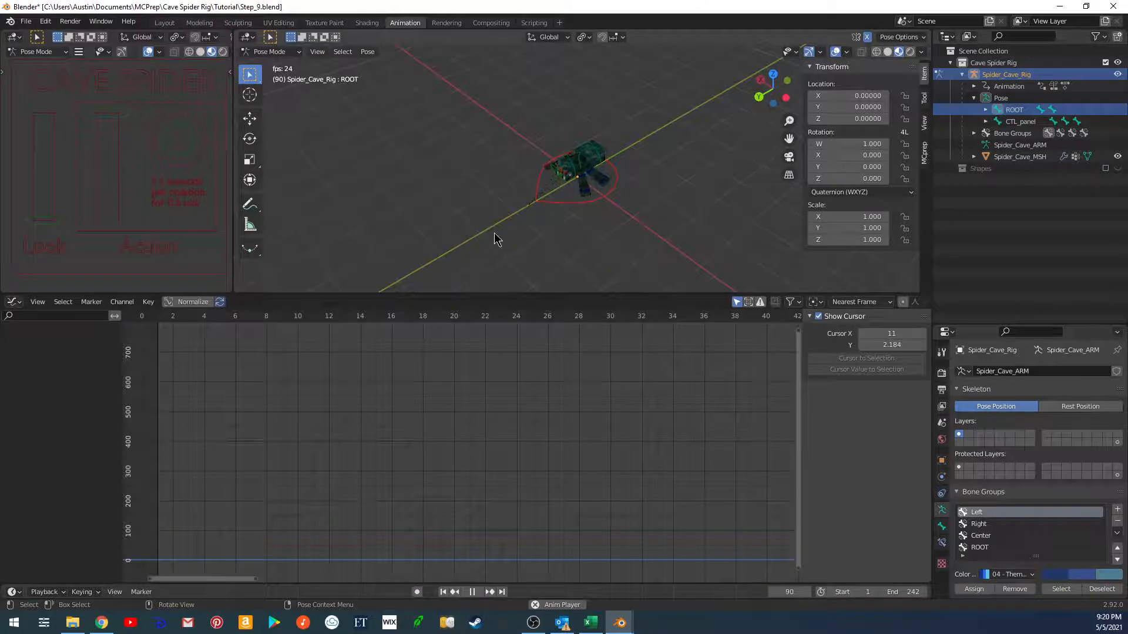
key("space")
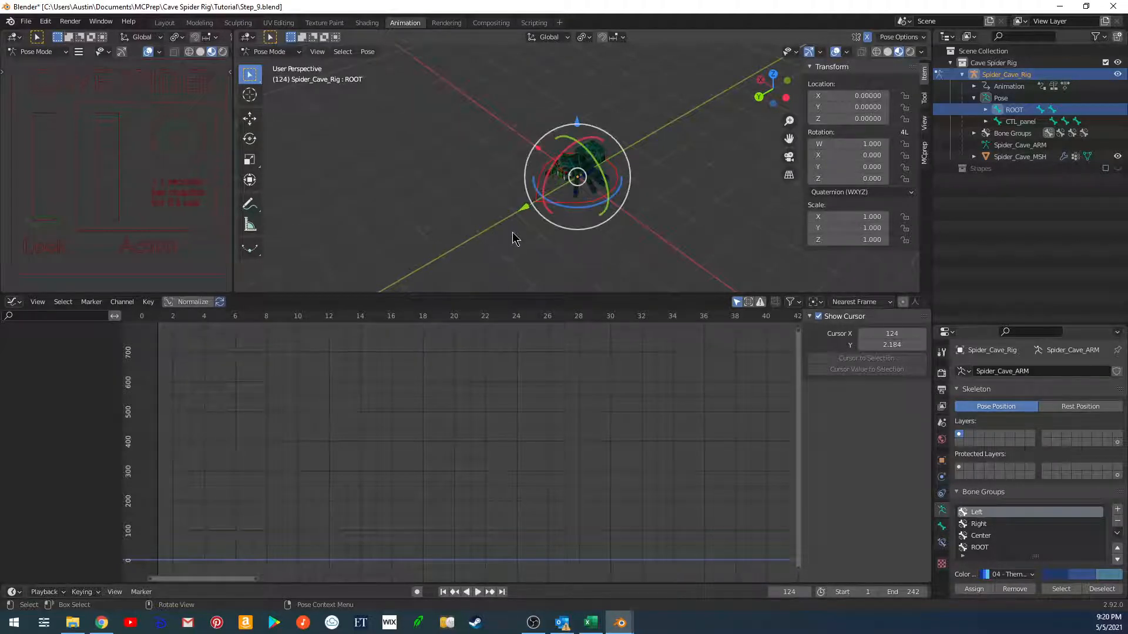
key("shift+Left")
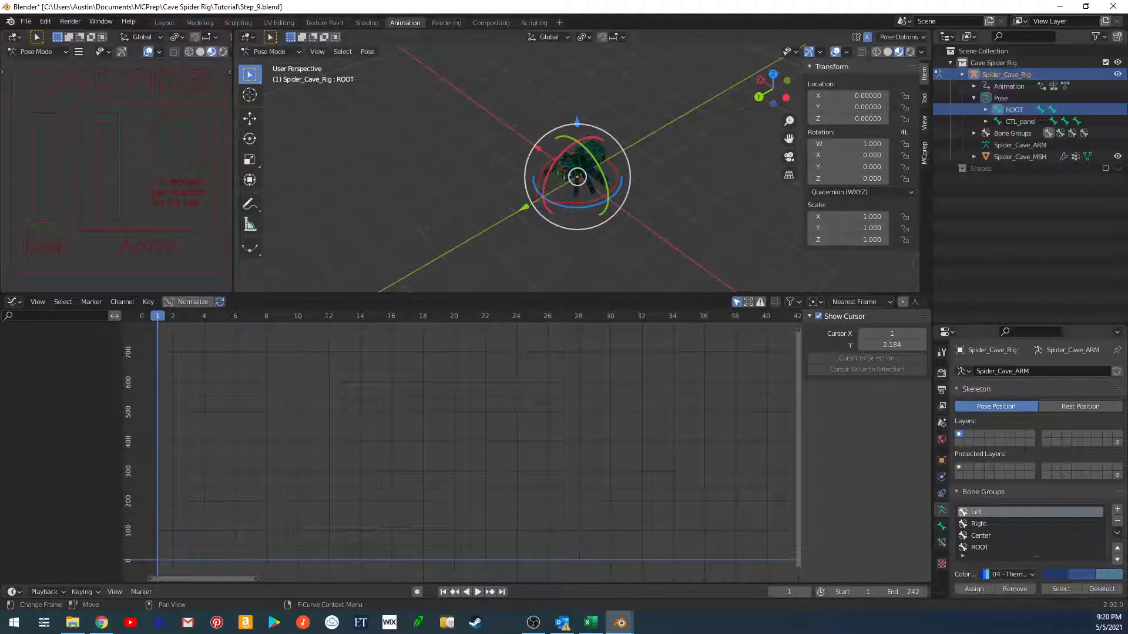
middle_click_drag(552, 251, 566, 263, "shift")
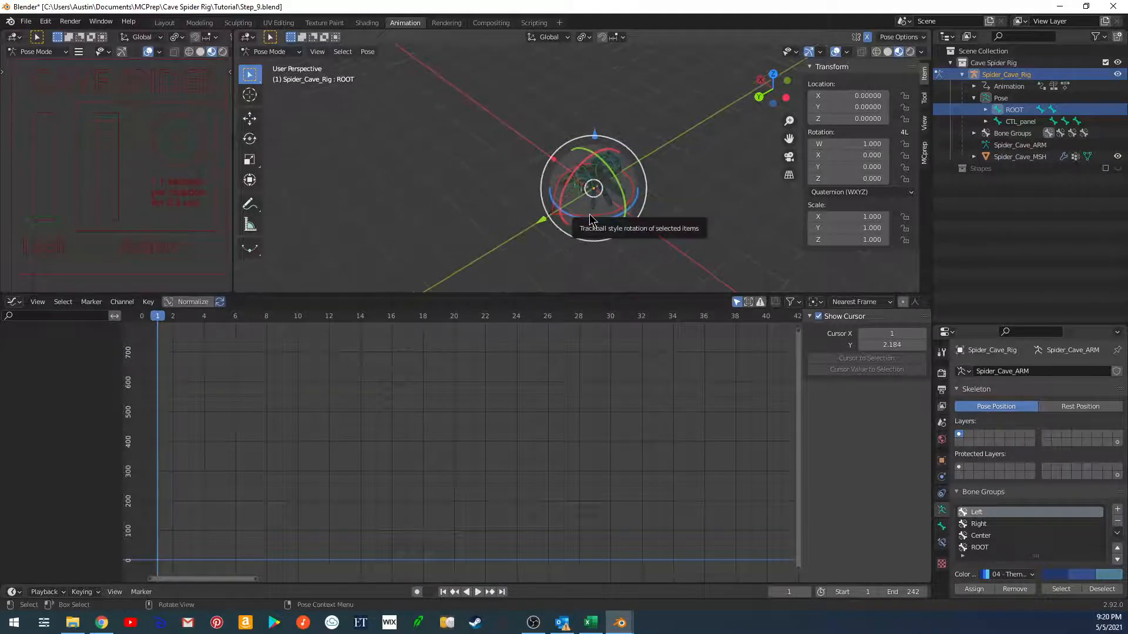
key("i")
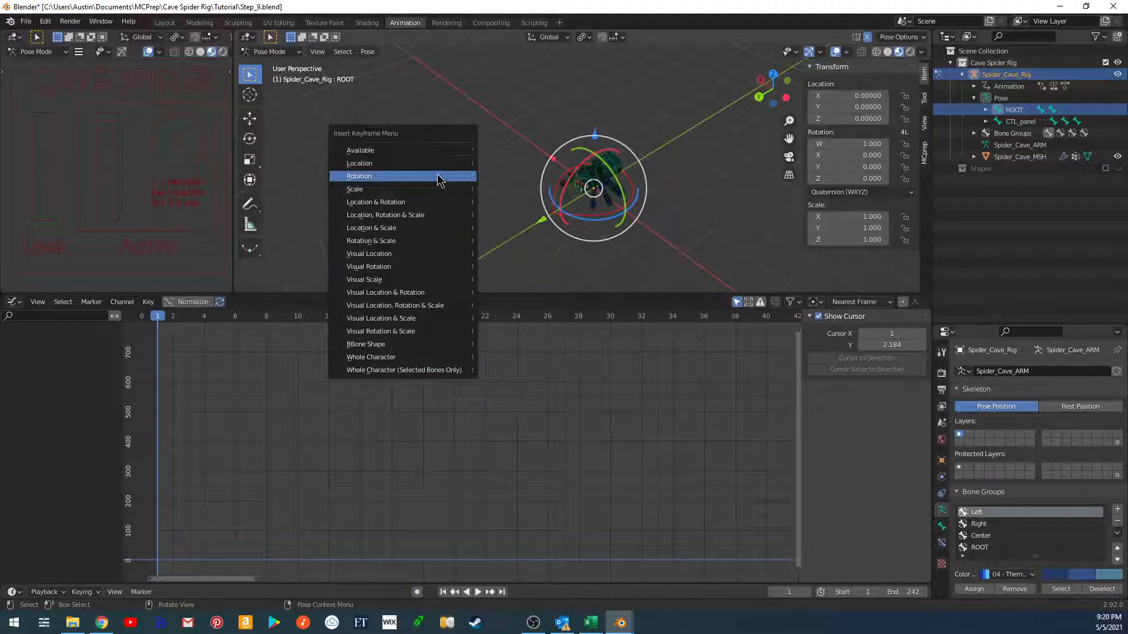
left_click(390, 164)
middle_click_drag(466, 215, 587, 193, "shift")
scroll(573, 208, "up", 3)
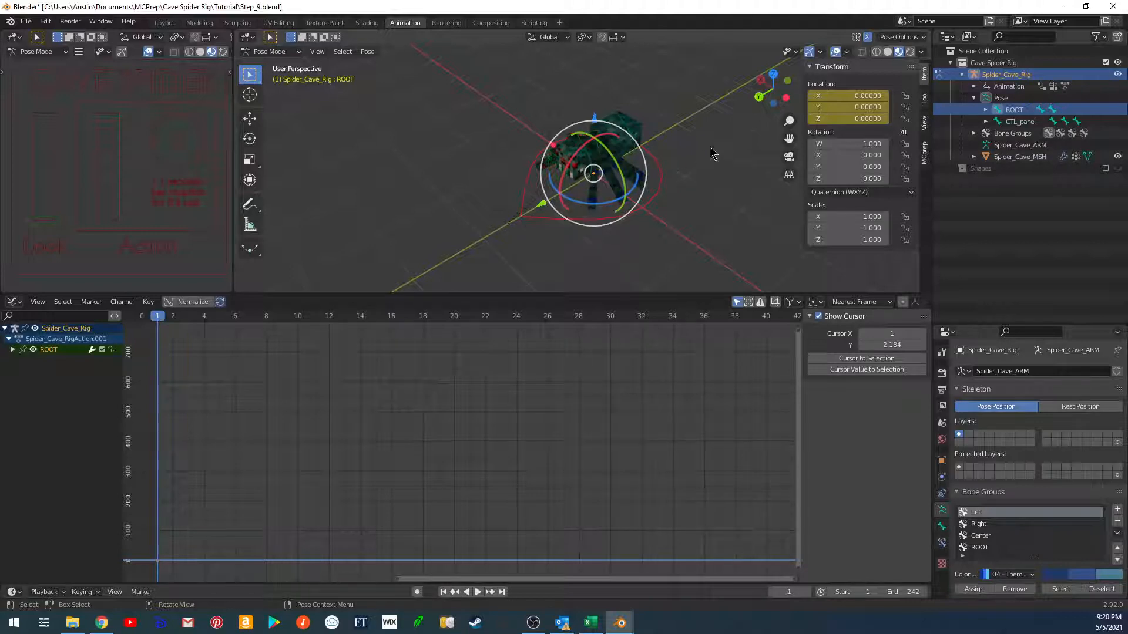
Try moving the ROOT bone 0.66 along the global Y axis at frame 1.
type("gy")
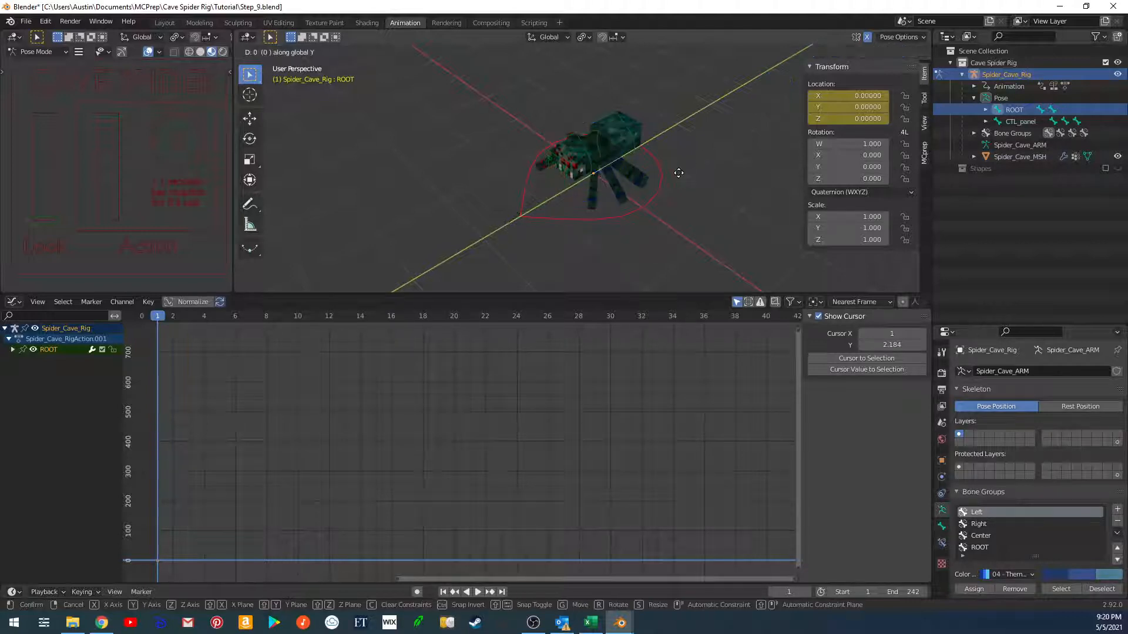
type(".66")
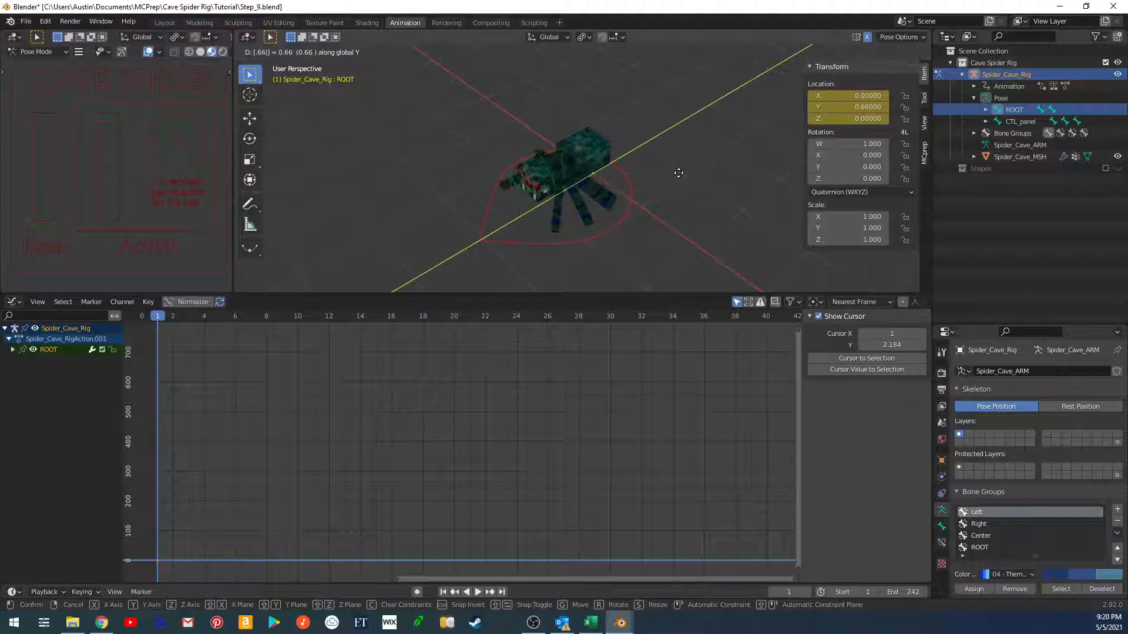
key("Return")
middle_click_drag(663, 191, 654, 190)
key("i")
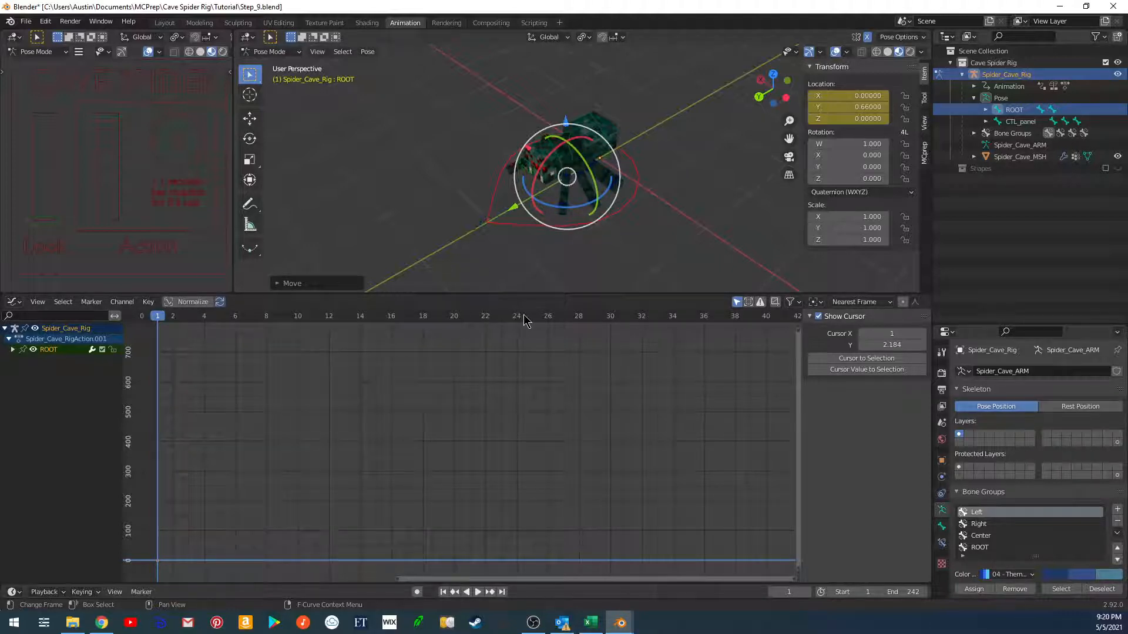
At frame 26, move the ROOT bone 0.66 along the global Y axis and insert a Location keyframe.
left_click(547, 318)
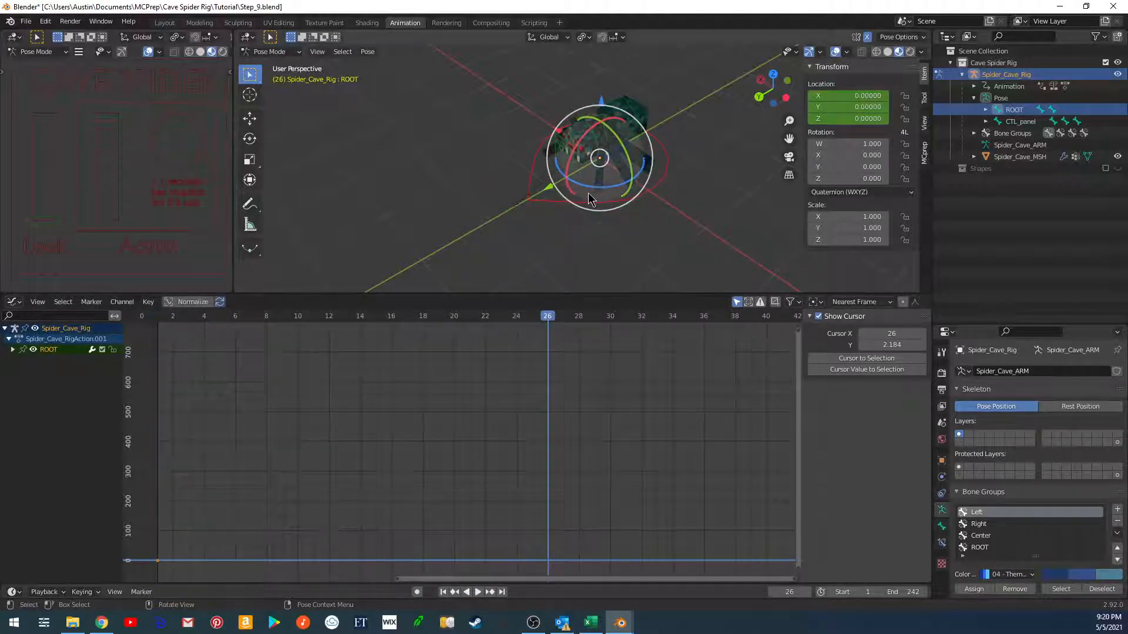
type("gy.66")
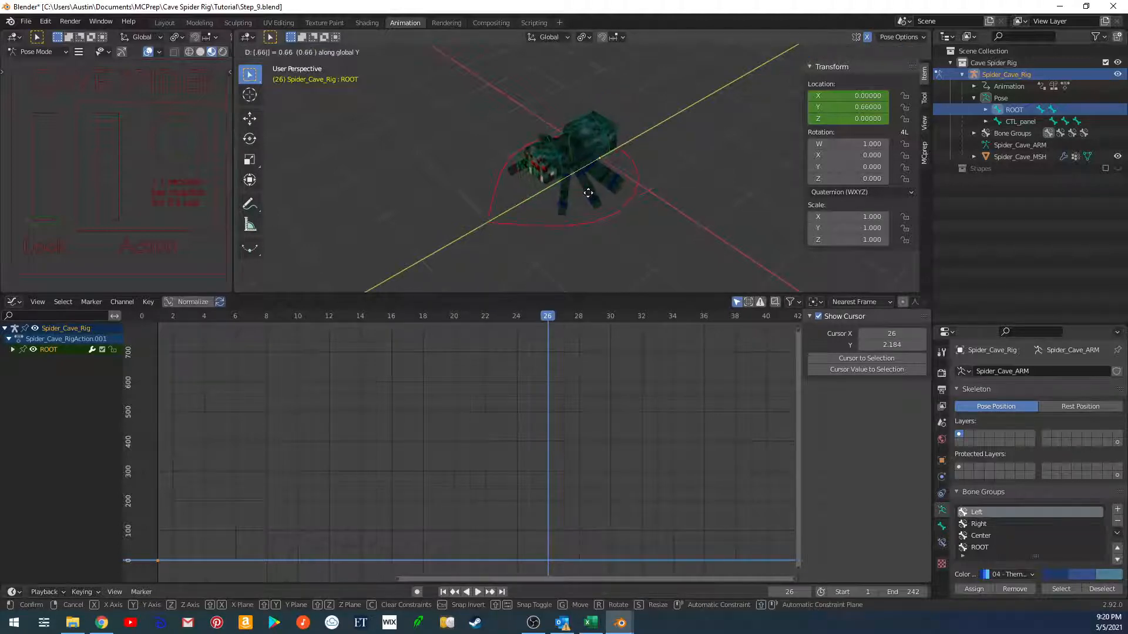
key("Return")
key("i")
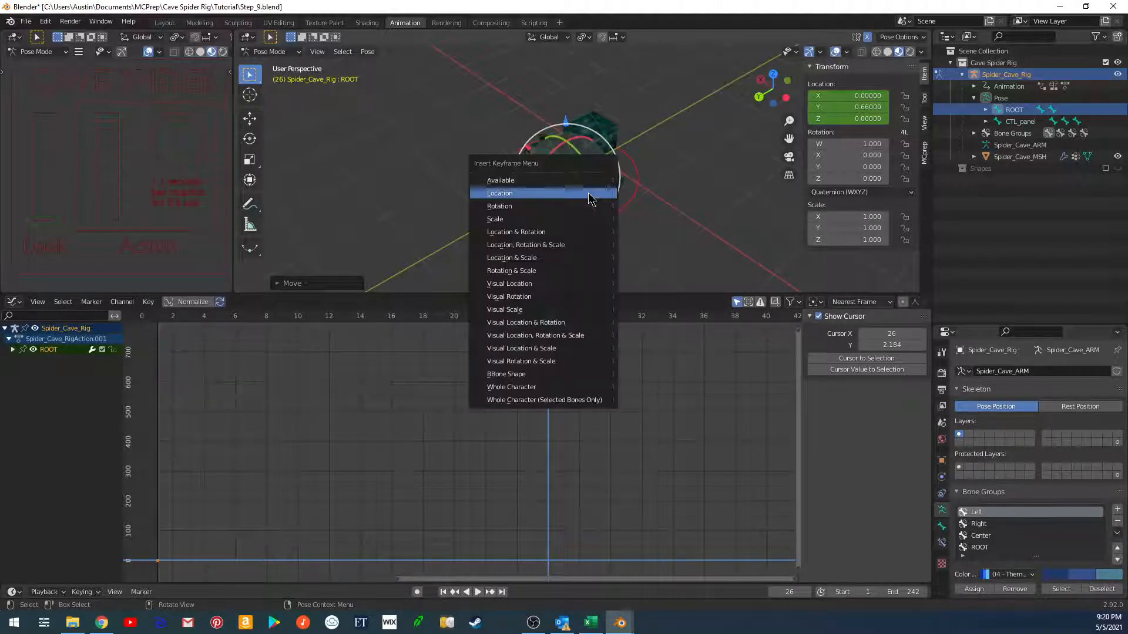
left_click(589, 193)
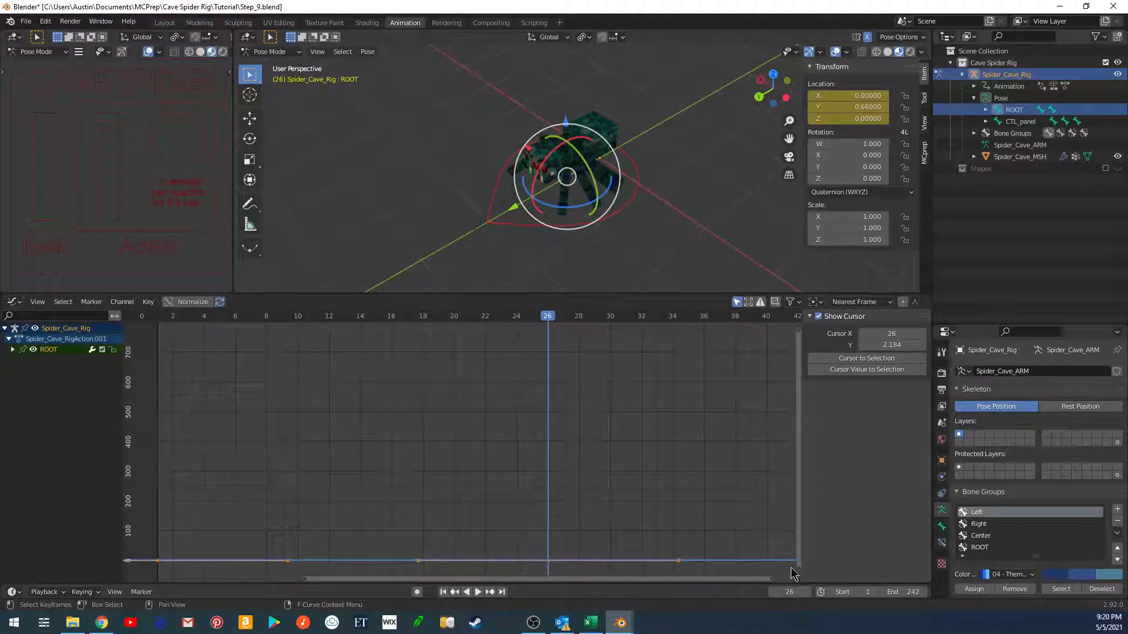
Set the interpolation of the ROOT bone's location keyframes at frames 1 and 26 to Linear.
left_click_drag(799, 332, 805, 567)
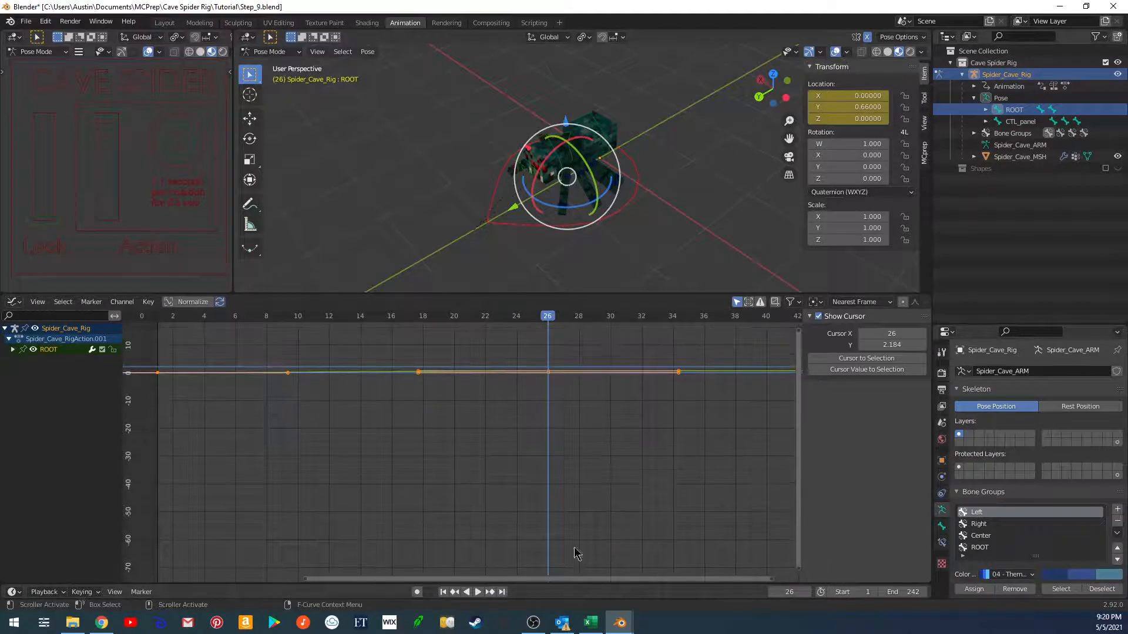
left_click_drag(800, 573, 790, 388)
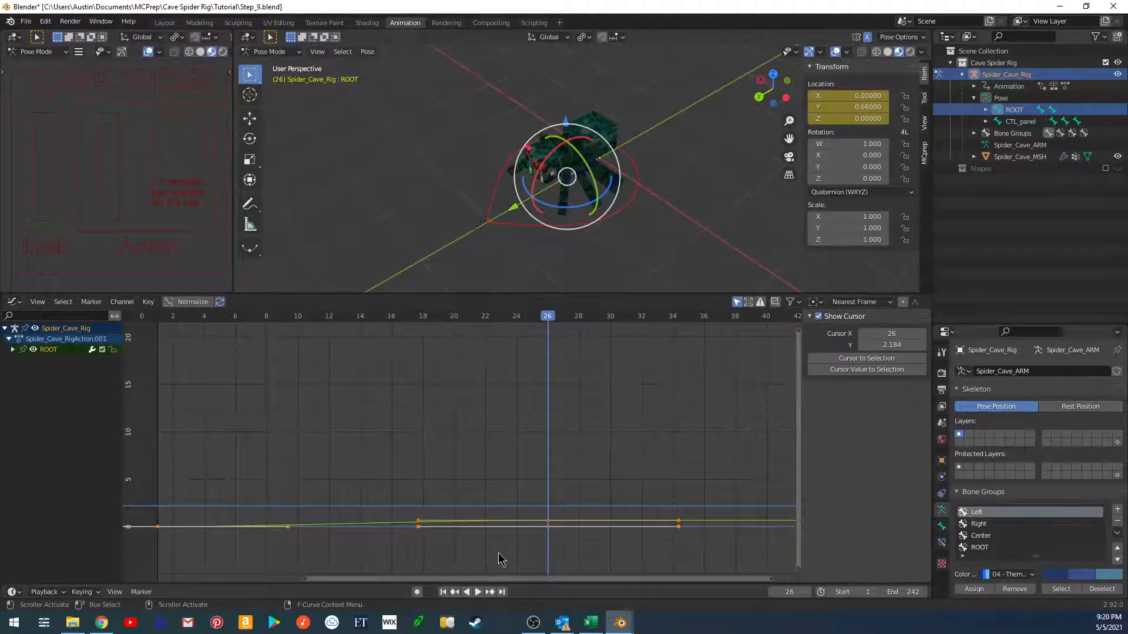
left_click_drag(799, 339, 795, 511)
key("t")
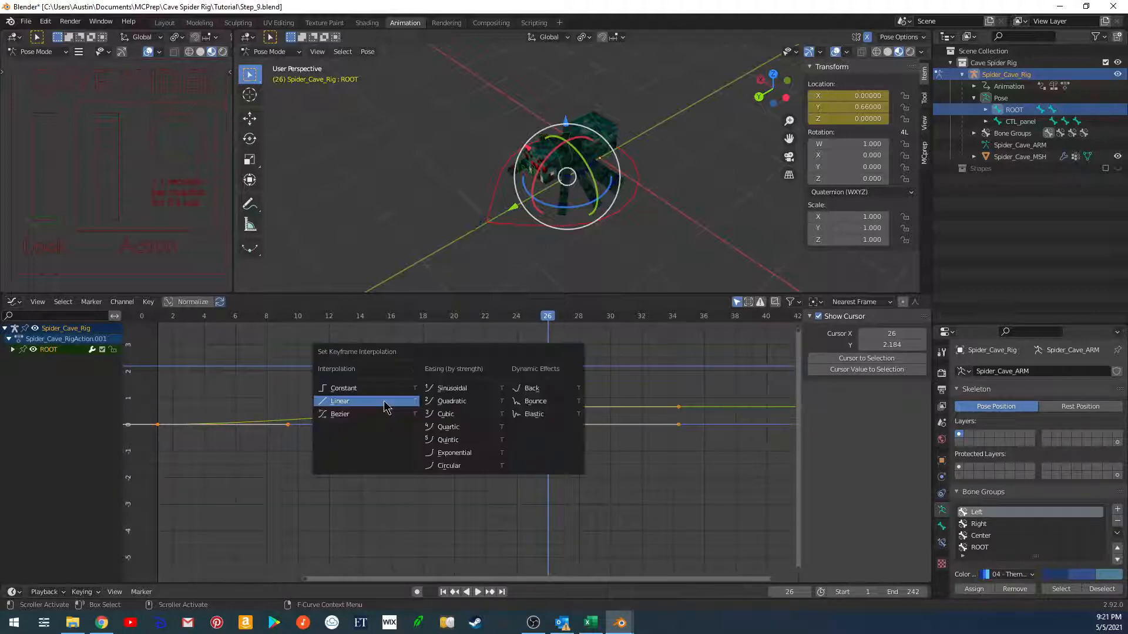
left_click(385, 407)
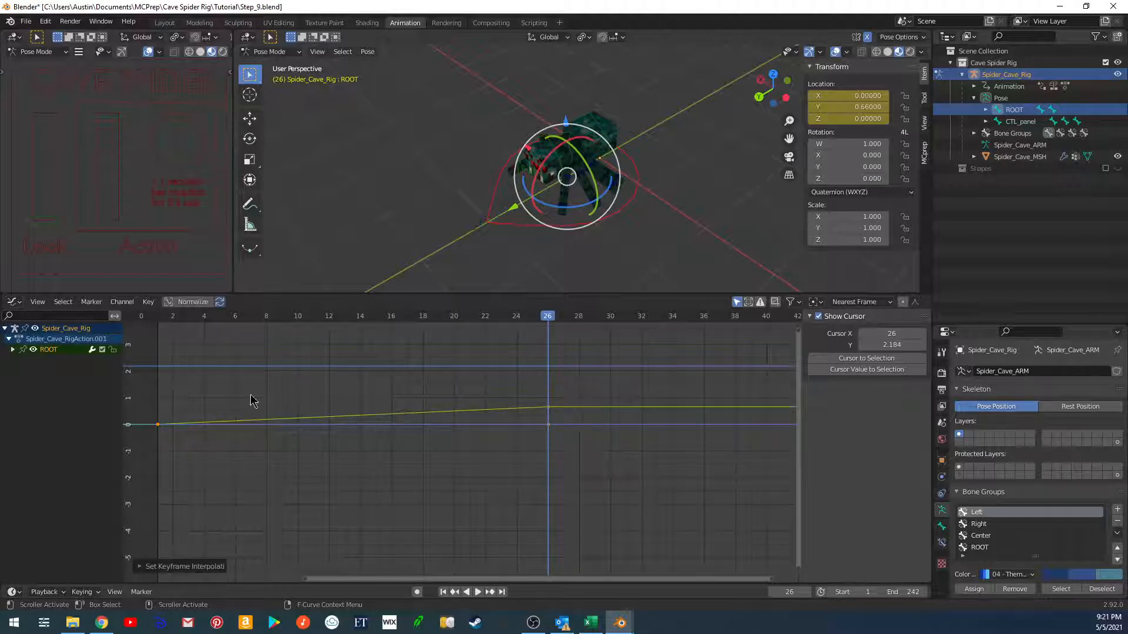
Apply Linear Extrapolation to the ROOT bone's location curves so the forward movement continues past frame 26.
left_click(123, 302)
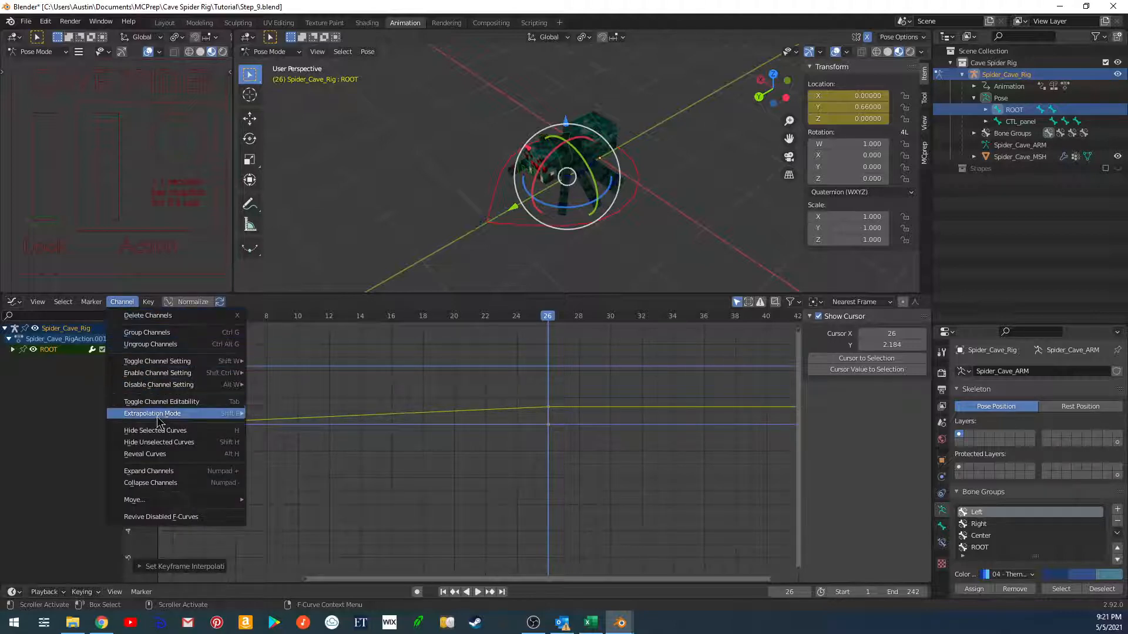
mouse_move(213, 418)
left_click(286, 426)
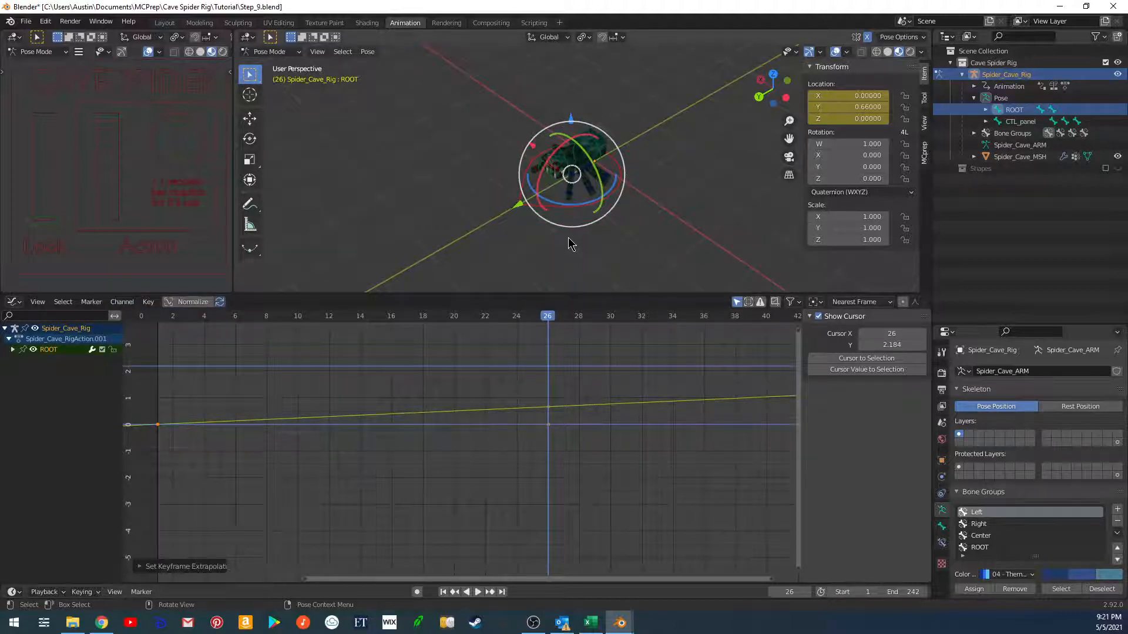
Deselect the ROOT bone, play the animation from frame 1 and examine the spider's forward walk from several angles.
left_click(571, 248)
key("shift+Left")
key("space")
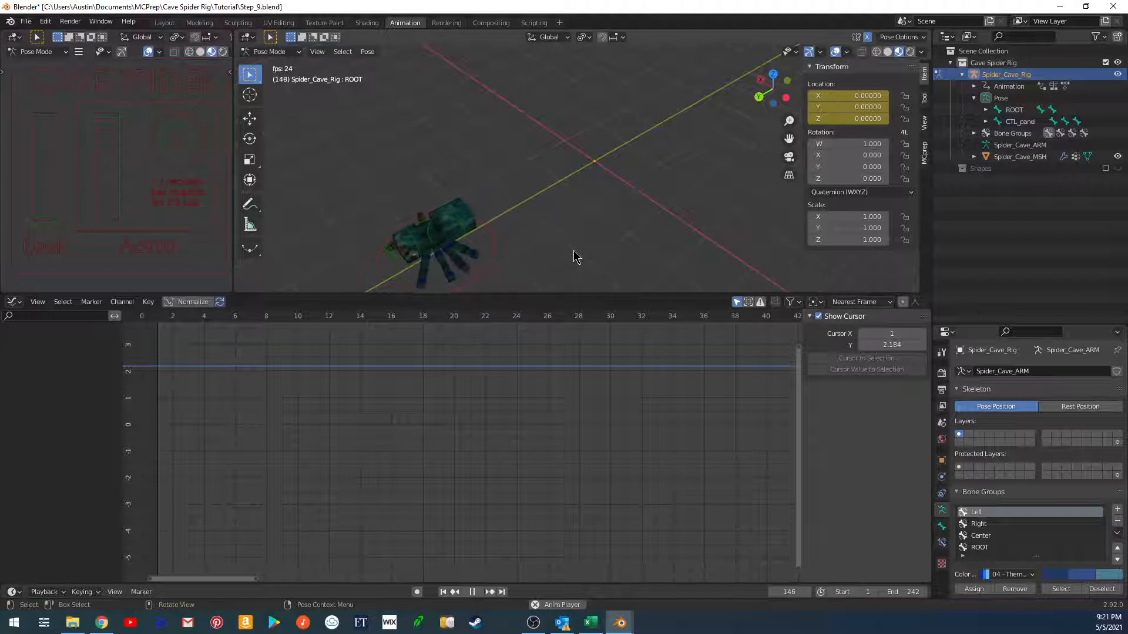
middle_click_drag(479, 262, 601, 161, "shift")
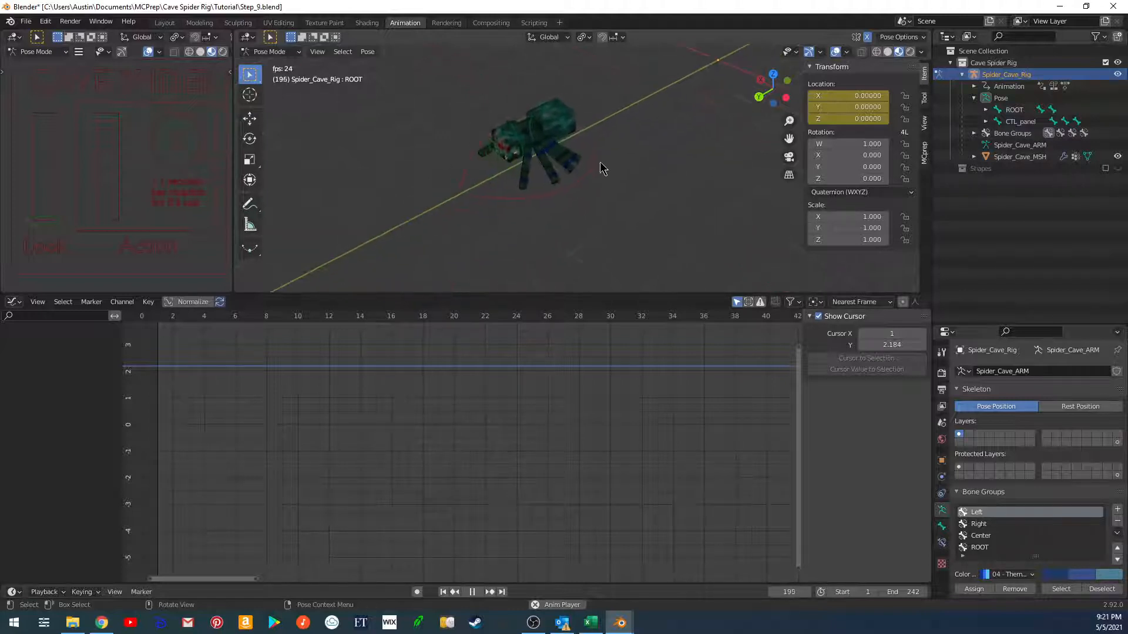
scroll(591, 189, "down", 3)
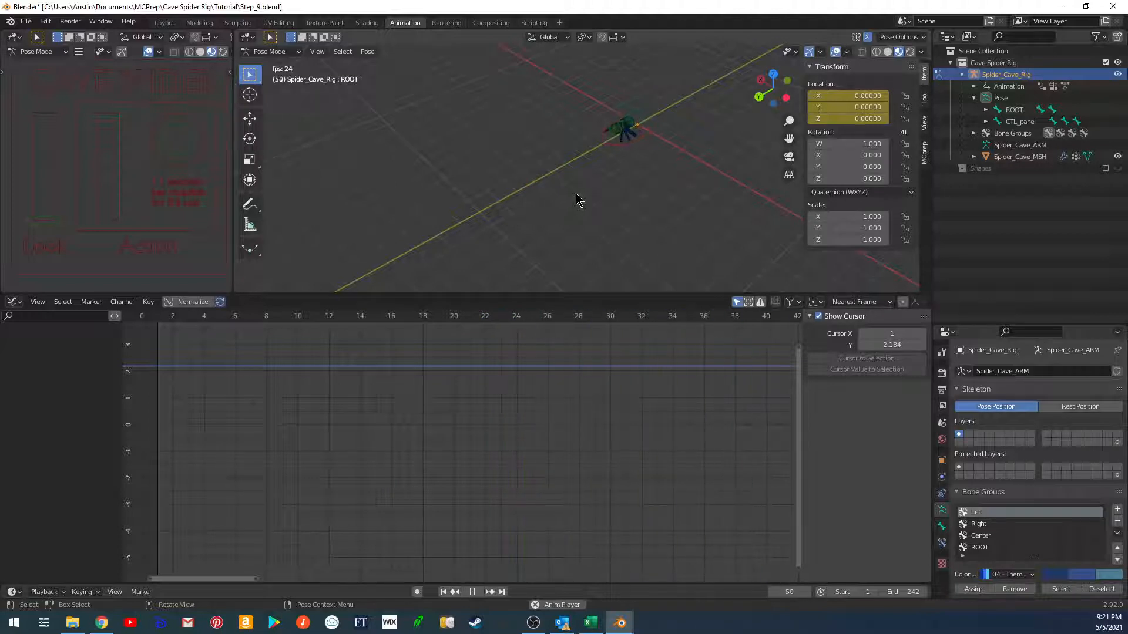
middle_click_drag(575, 199, 542, 264, "shift")
scroll(560, 206, "up", 4)
scroll(518, 220, "up", 1)
middle_click_drag(517, 220, 590, 160)
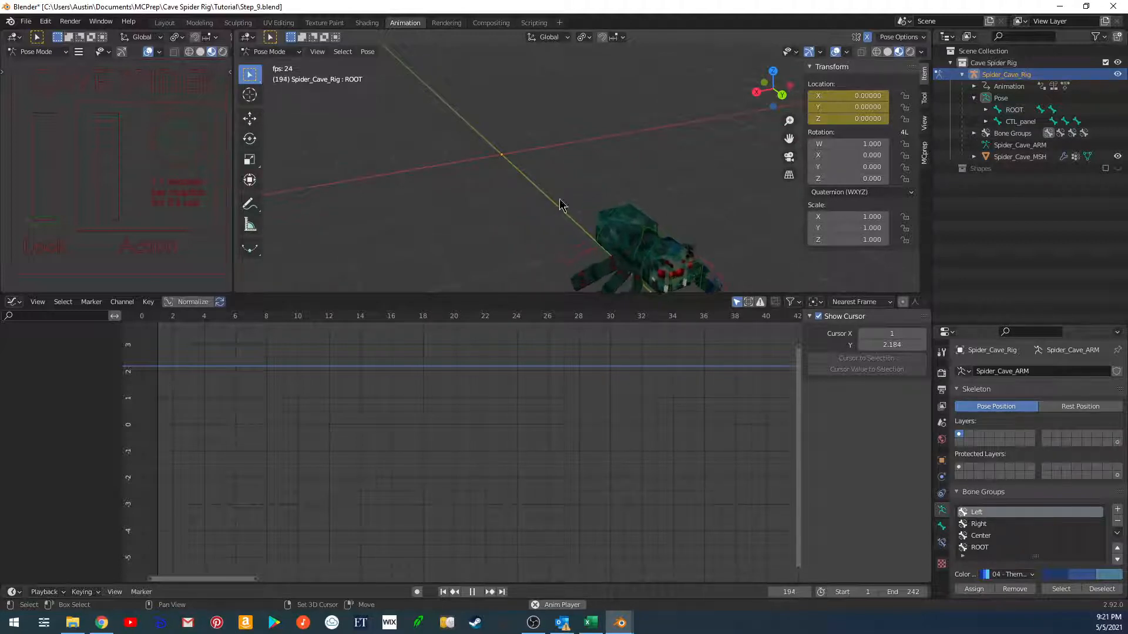
mouse_move(587, 193)
middle_mouse_down()
mouse_move(583, 179)
mouse_move(568, 189)
middle_mouse_up()
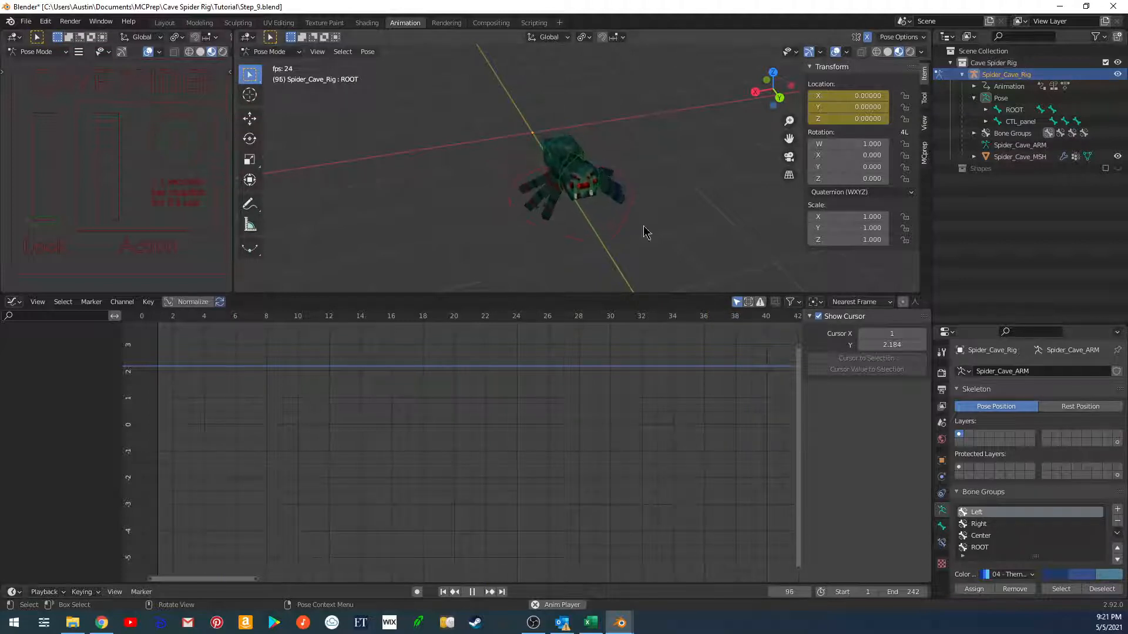
Stop playback and return to frame 1 with the spider framed in close view.
key("space")
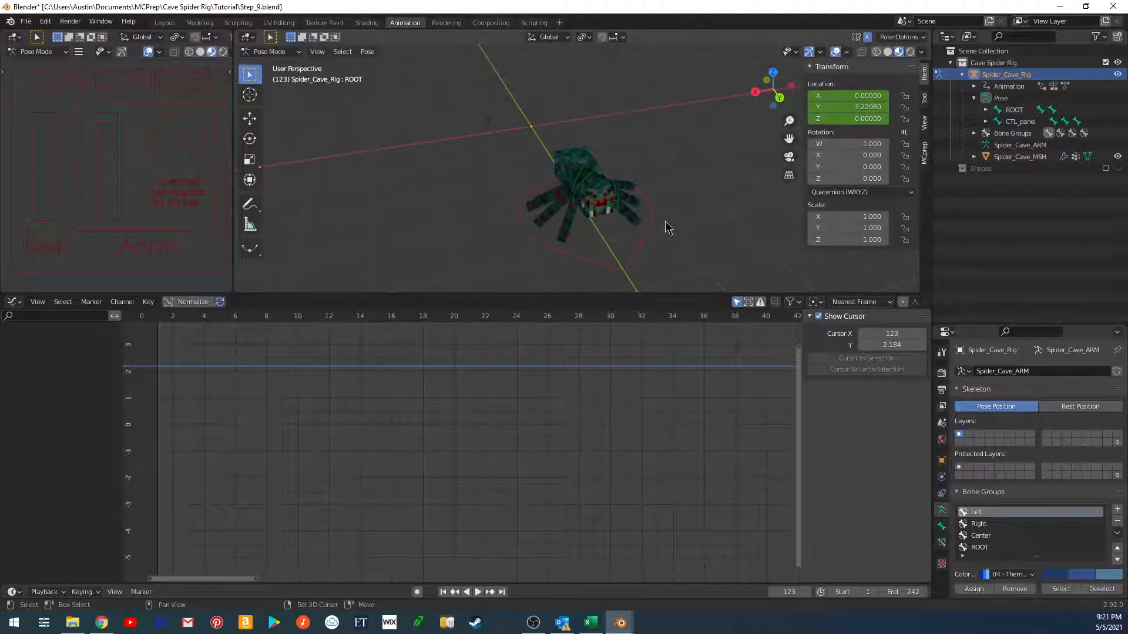
key("shift+Left")
middle_click_drag(600, 186, 629, 226, "shift")
scroll(631, 228, "up", 2)
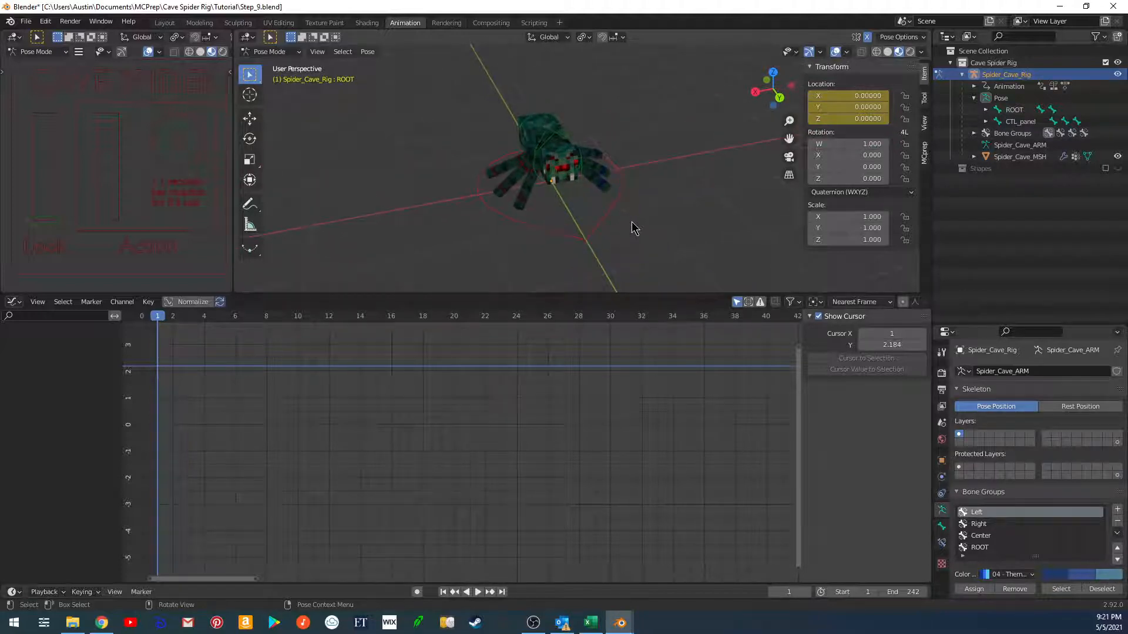